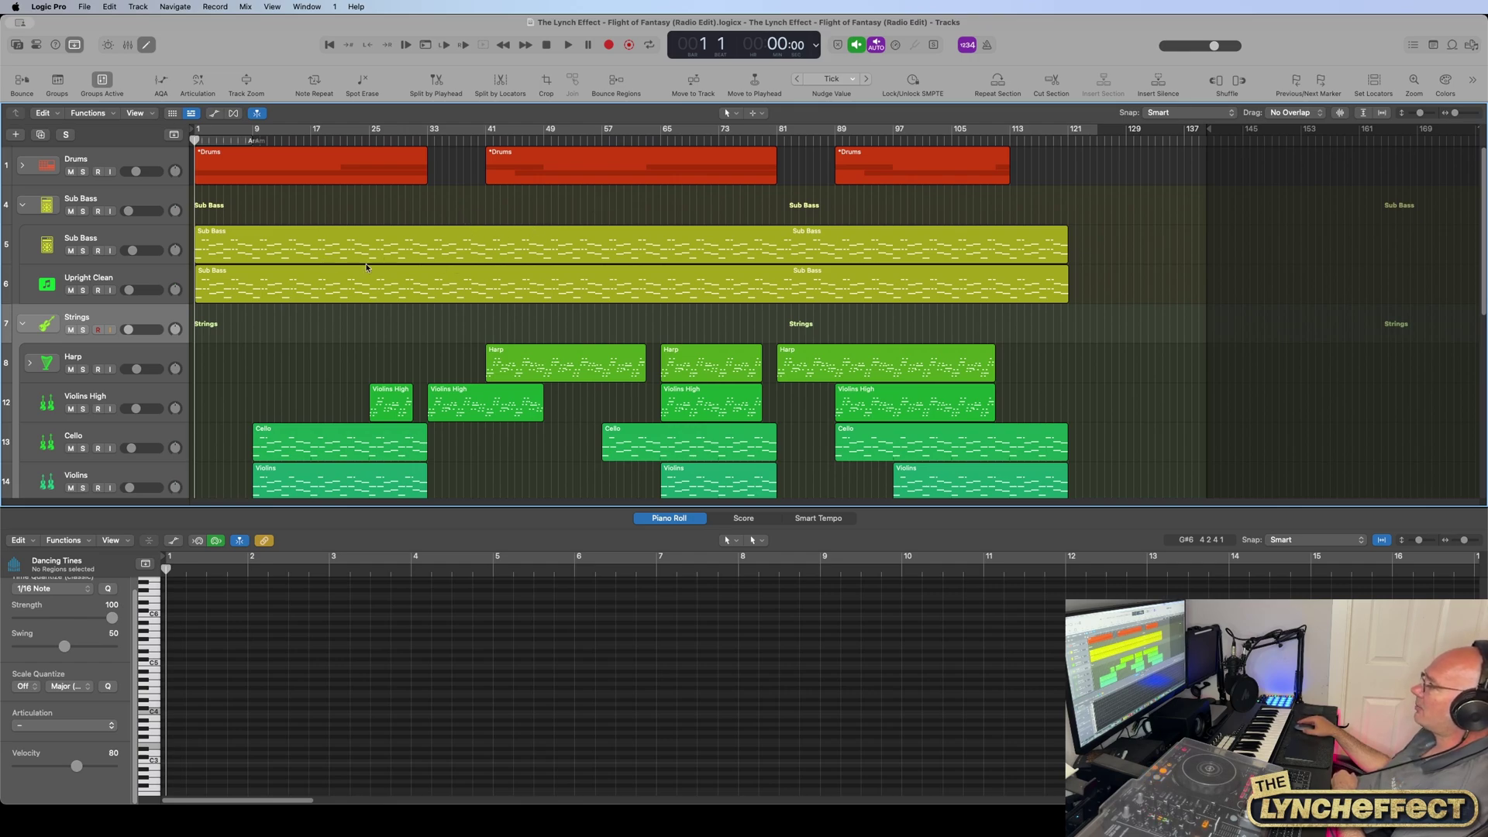
Step: Show the upper Sub Bass region's notes in the Piano Roll, review the arrangement, and start playback from bar 1
{"action": "left_click", "coordinate": [303, 255]}
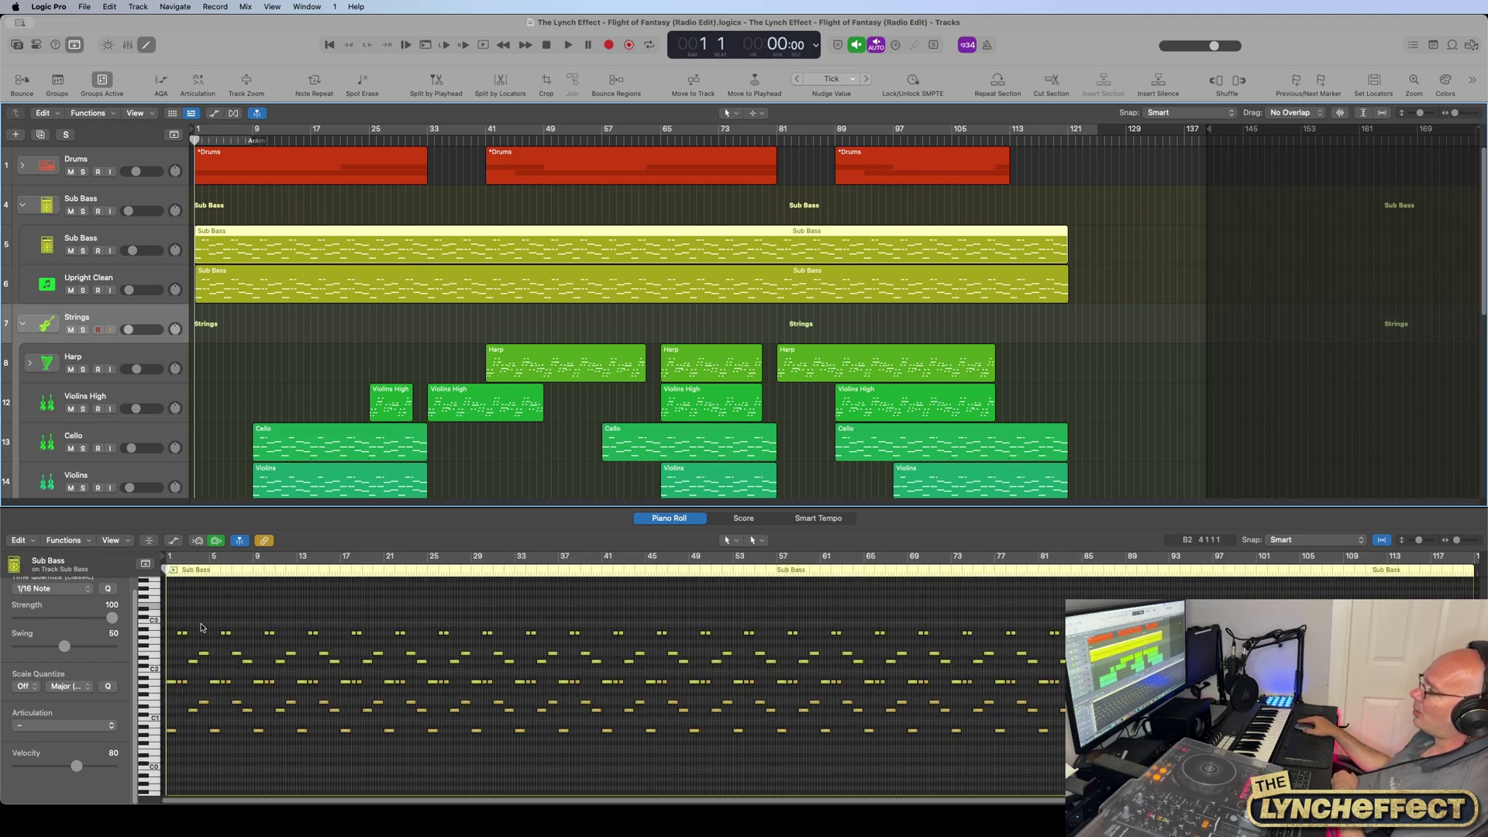
{"action": "scroll", "coordinate": [445, 469], "scroll_direction": "down", "scroll_amount": 3}
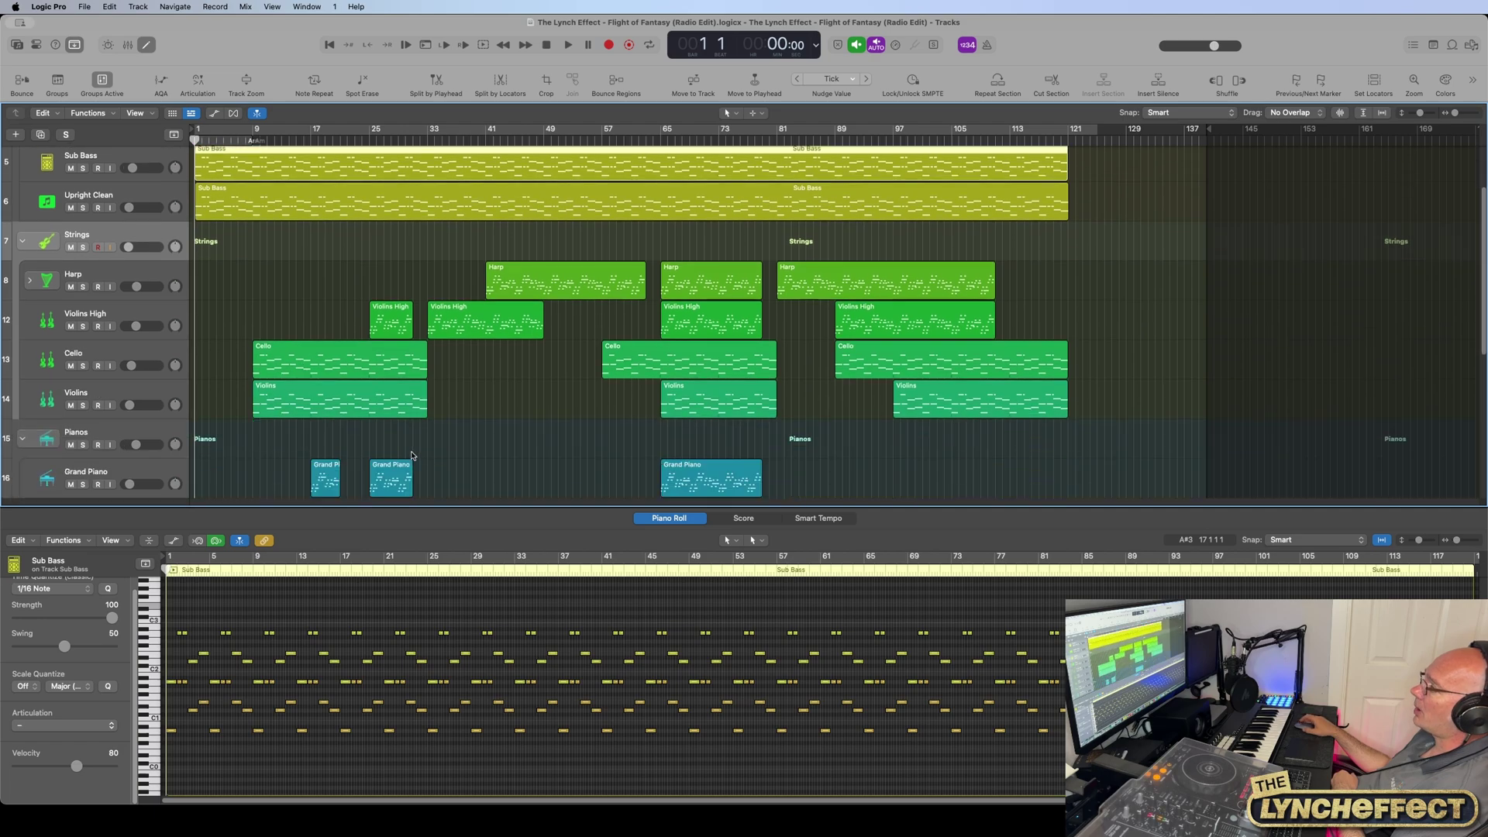
{"action": "scroll", "coordinate": [411, 460], "scroll_direction": "up", "scroll_amount": 3}
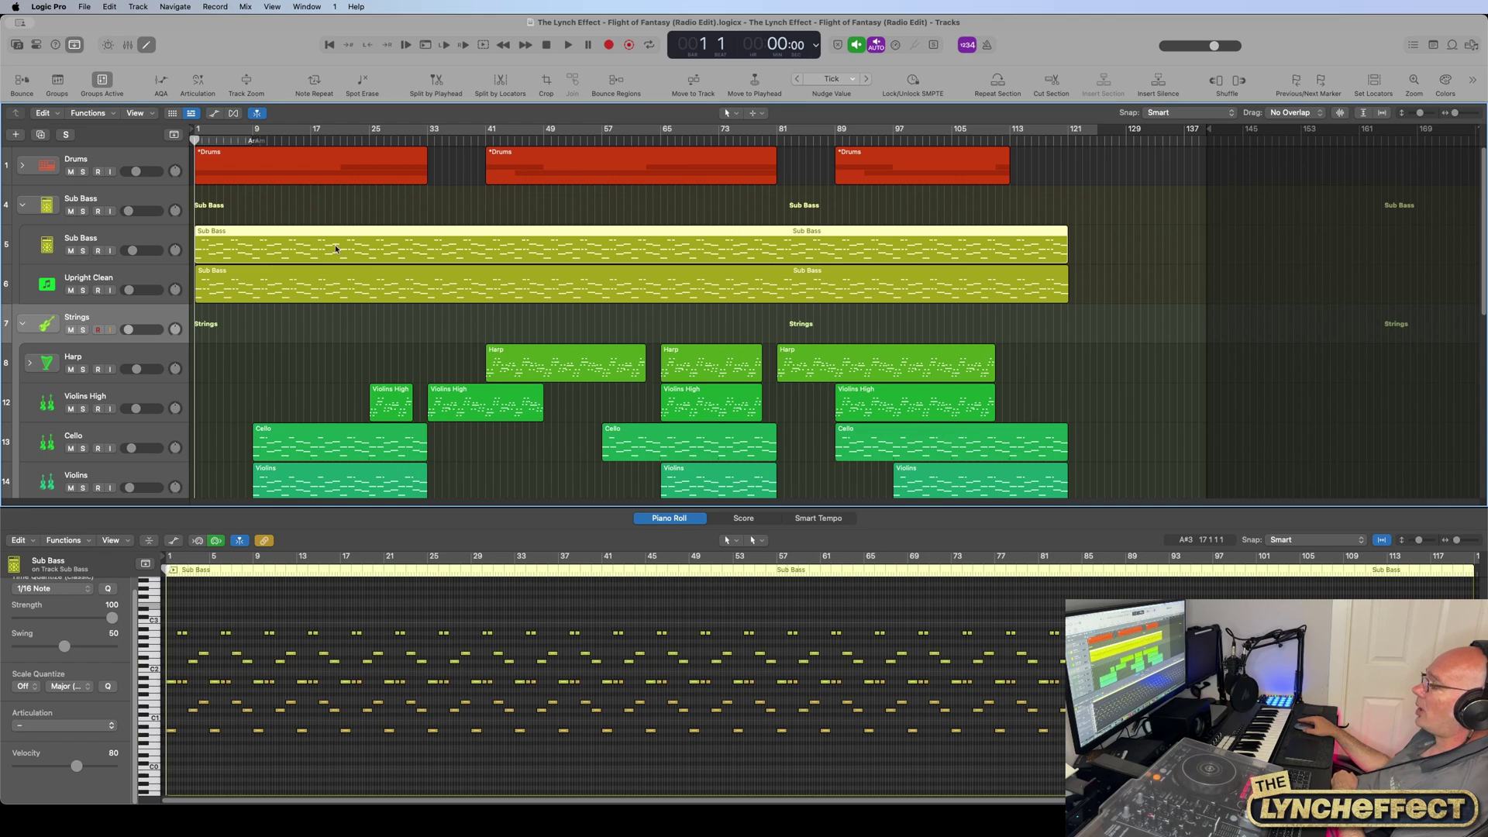
{"action": "scroll", "coordinate": [460, 310], "scroll_direction": "down", "scroll_amount": 10}
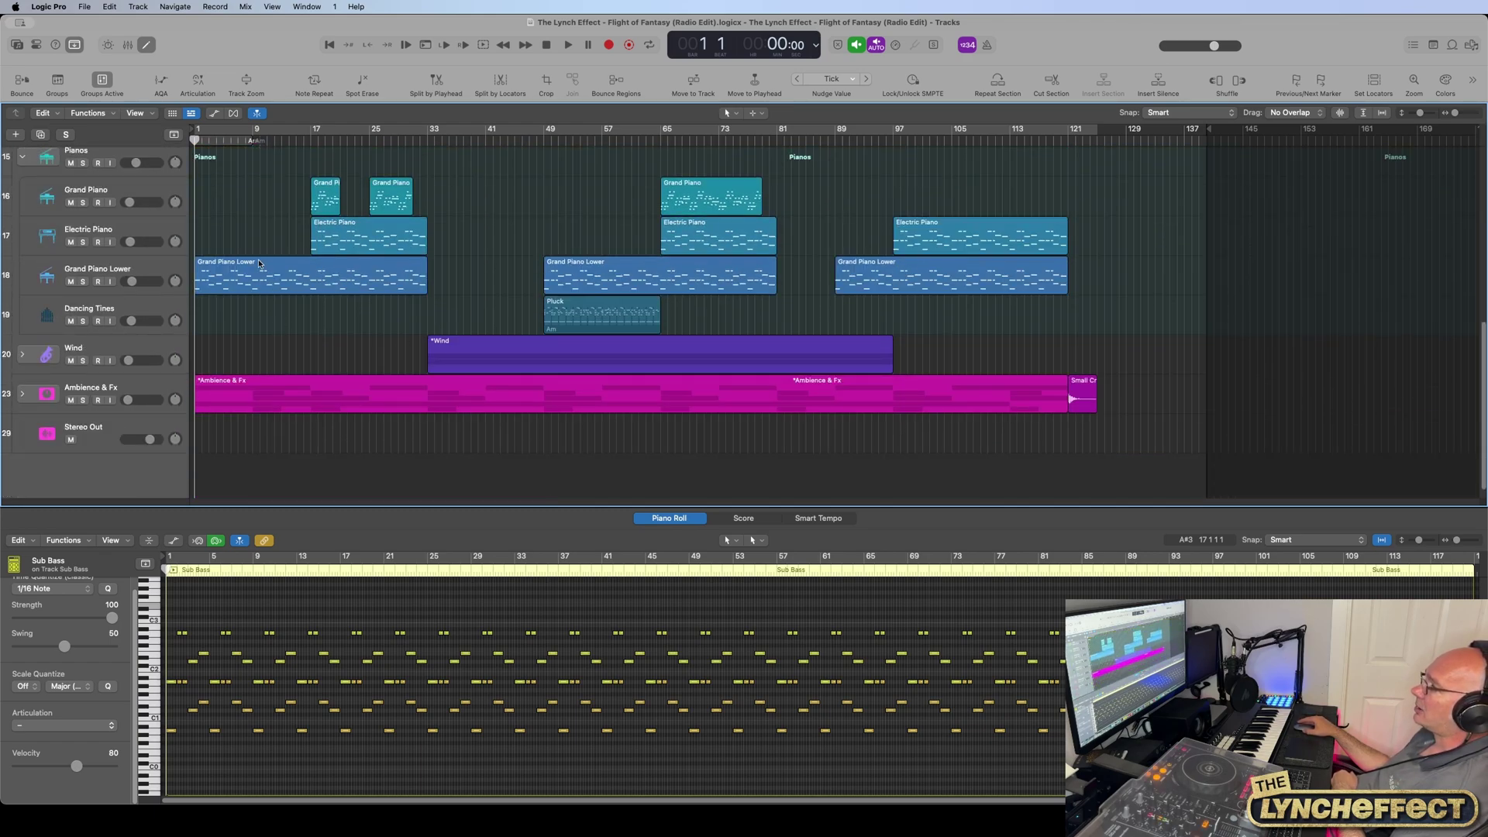
{"action": "scroll", "coordinate": [258, 265], "scroll_direction": "up", "scroll_amount": 10}
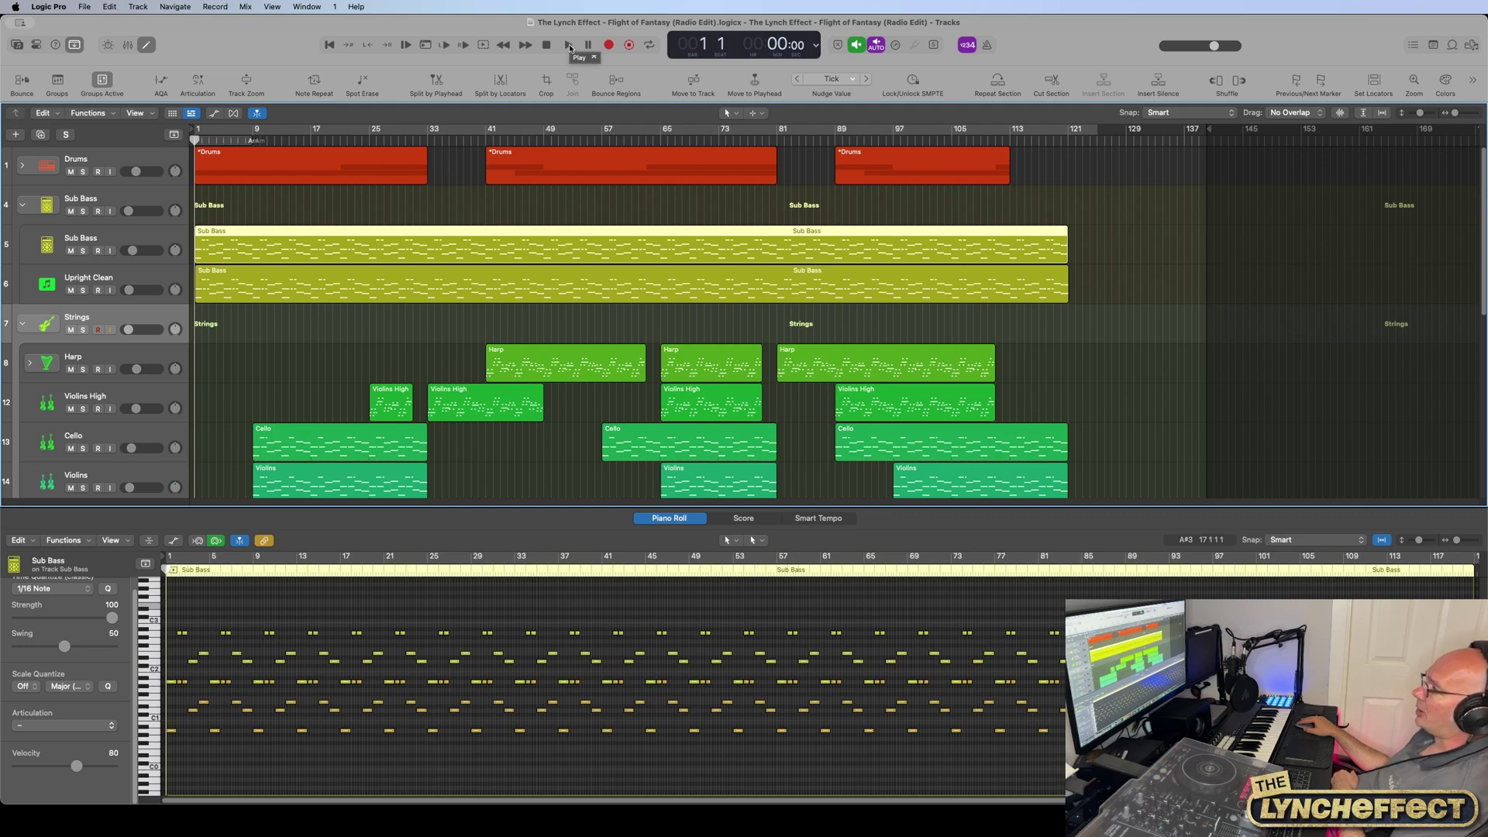
{"action": "left_click", "coordinate": [569, 46]}
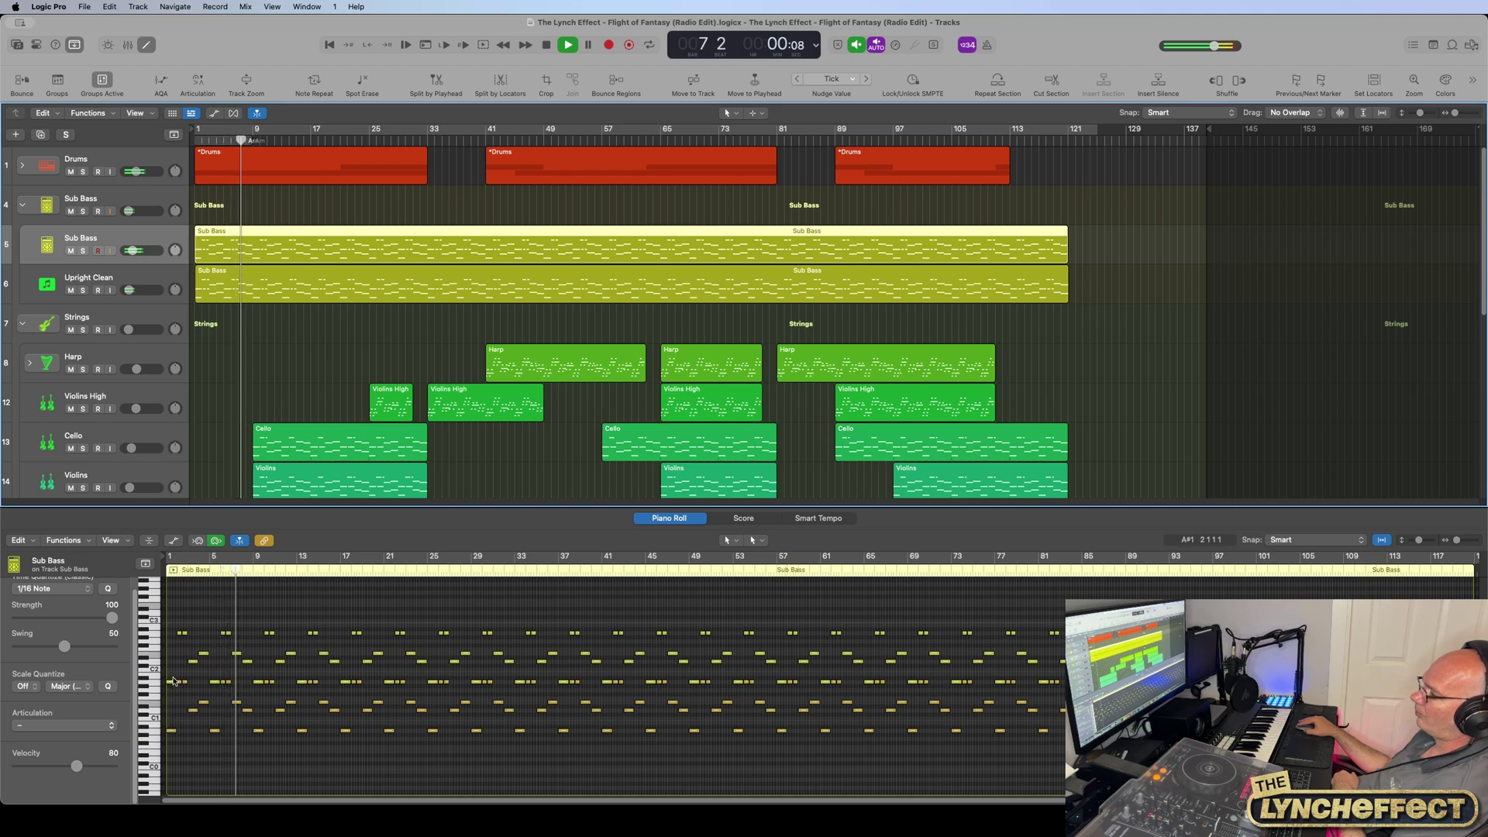
Step: Inspect the notes of the first Grand Piano Lower region and the first Electric Piano region in the Piano Roll
{"action": "scroll", "coordinate": [271, 419], "scroll_direction": "down", "scroll_amount": 7}
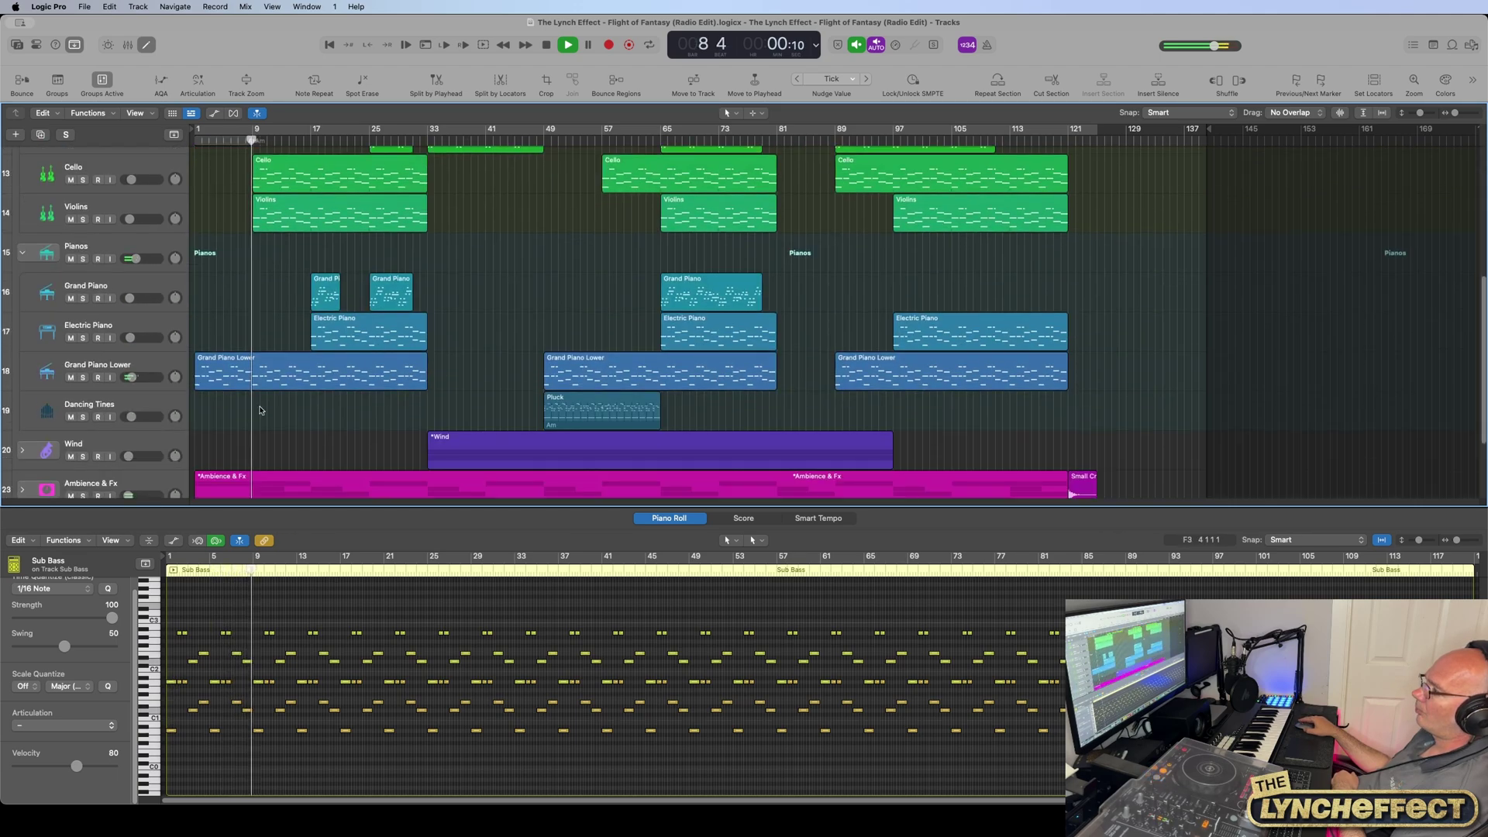
{"action": "left_click", "coordinate": [148, 366]}
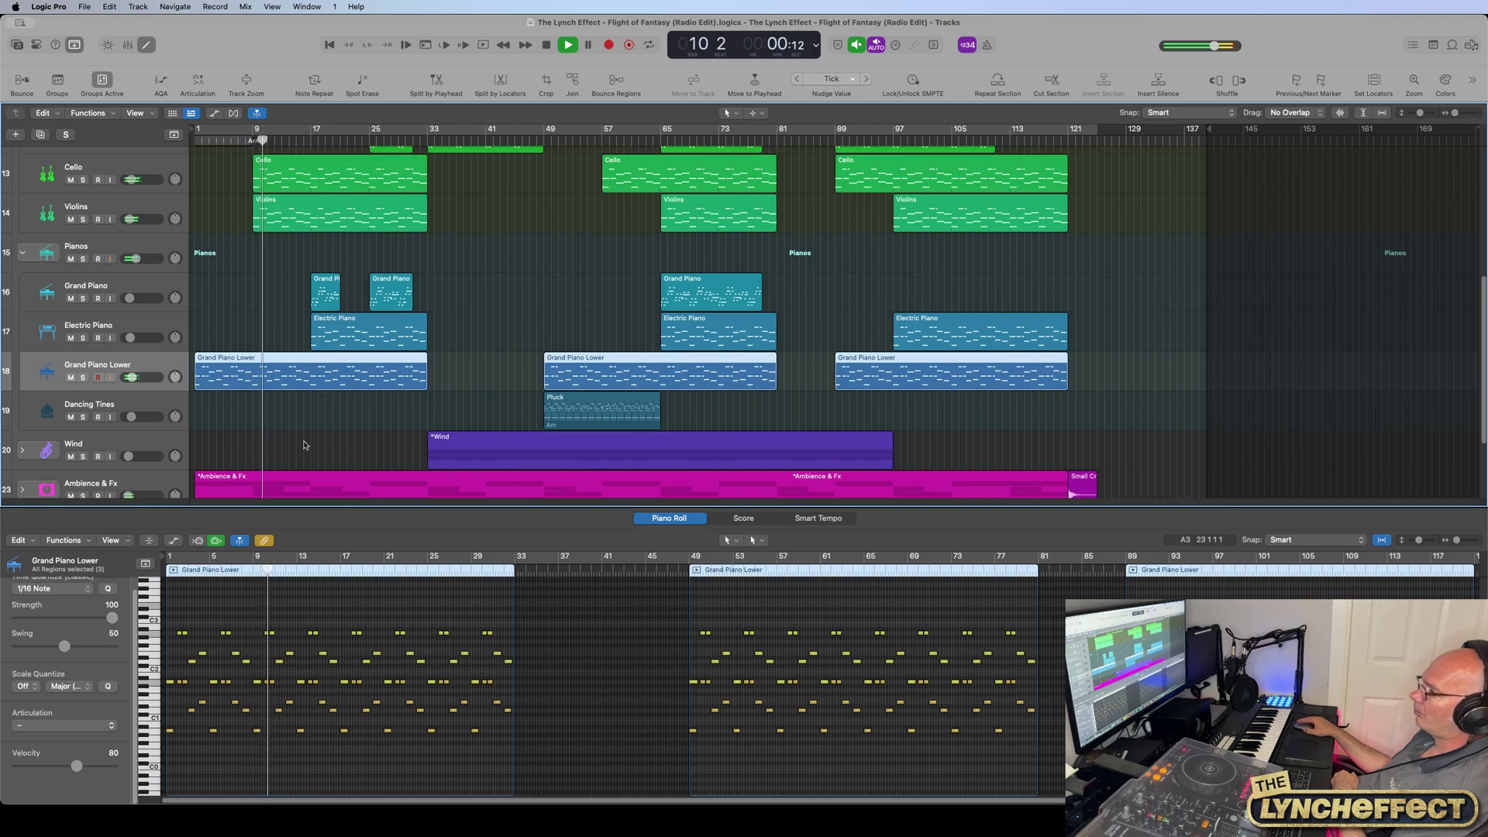
{"action": "left_click", "coordinate": [464, 366]}
{"action": "left_click", "coordinate": [400, 369]}
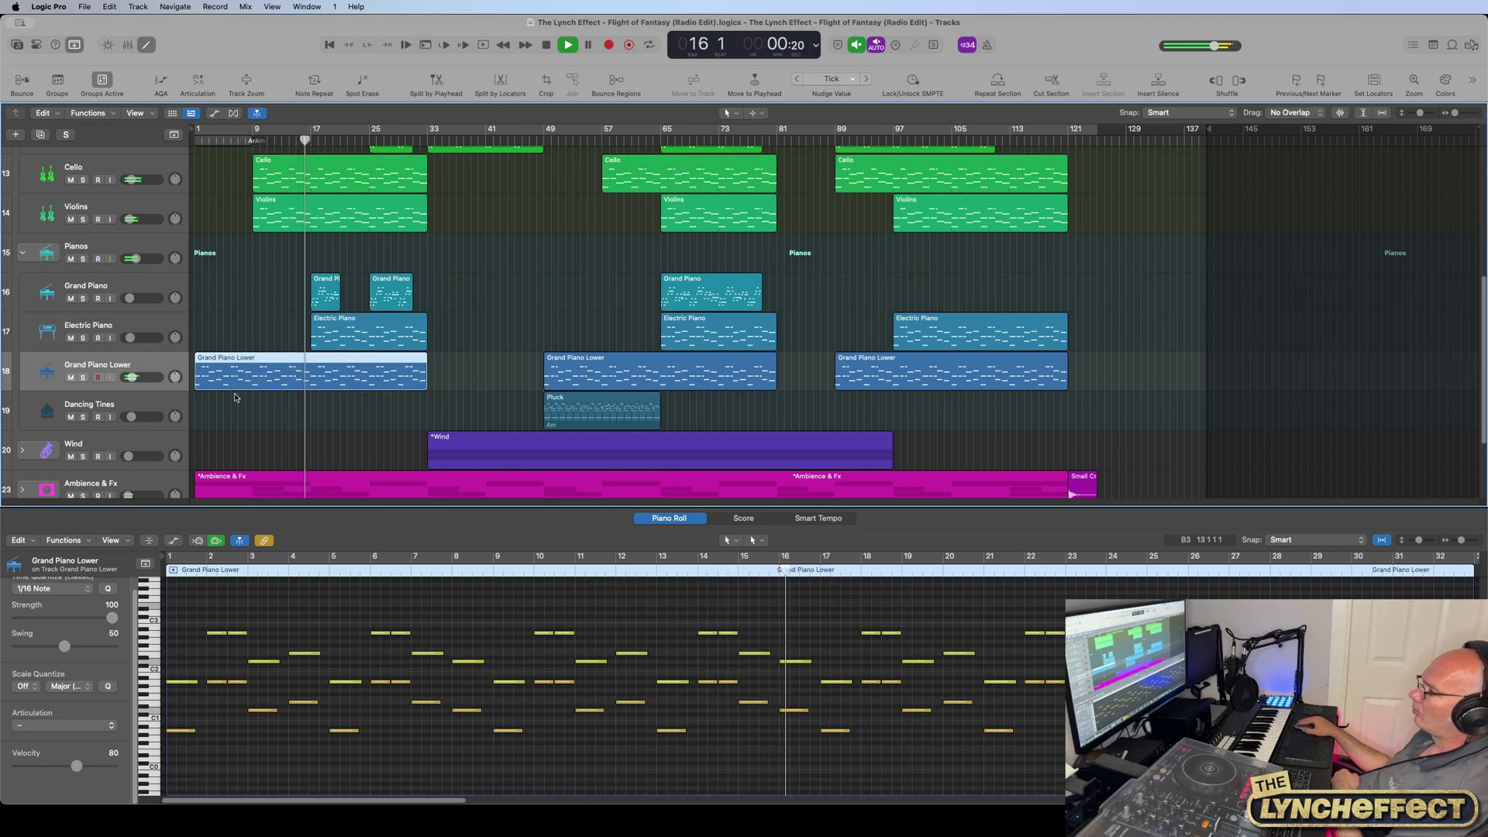
{"action": "left_click", "coordinate": [428, 347]}
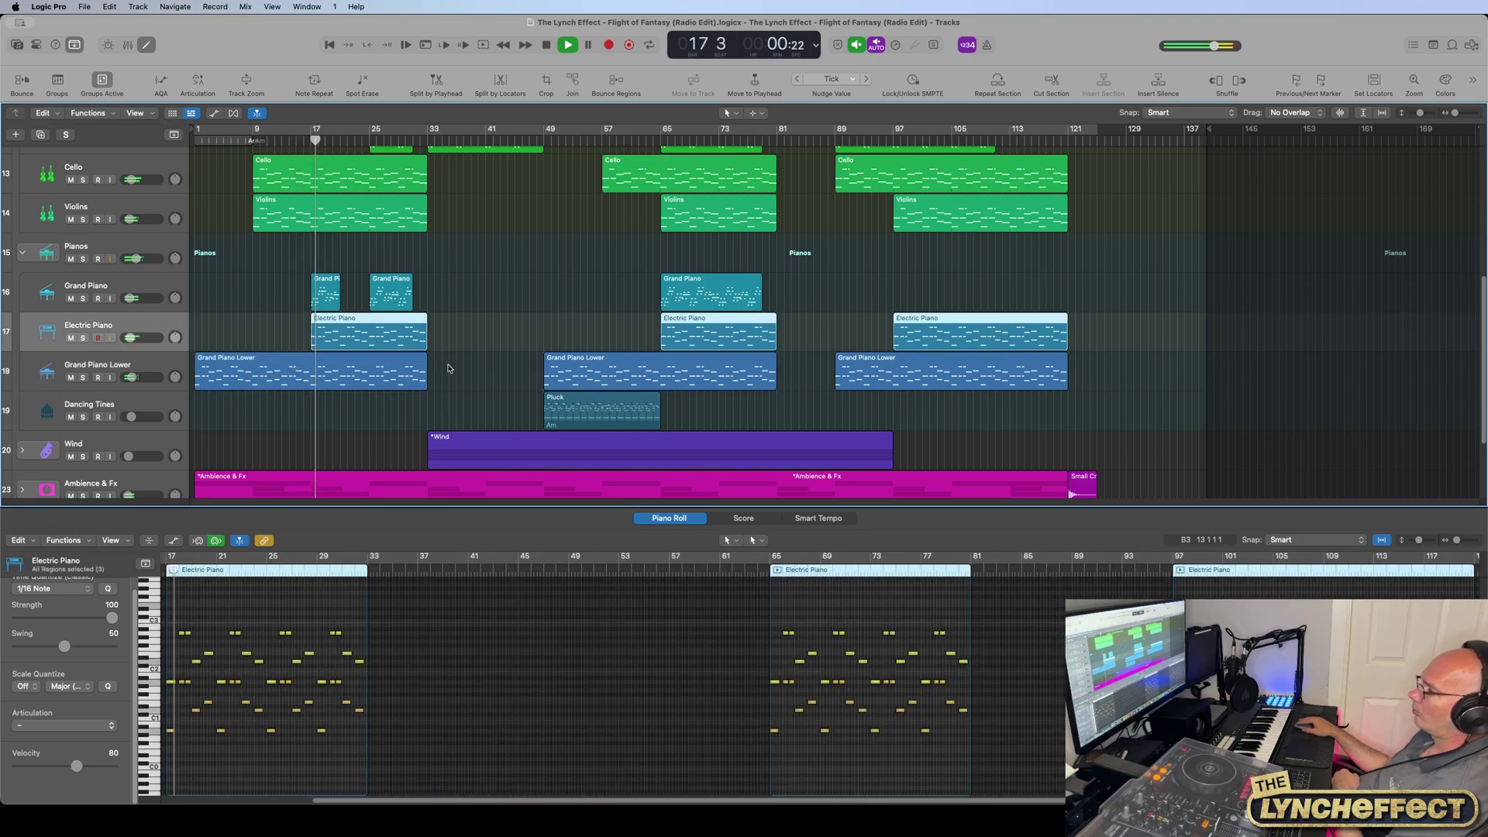
{"action": "left_click", "coordinate": [426, 347]}
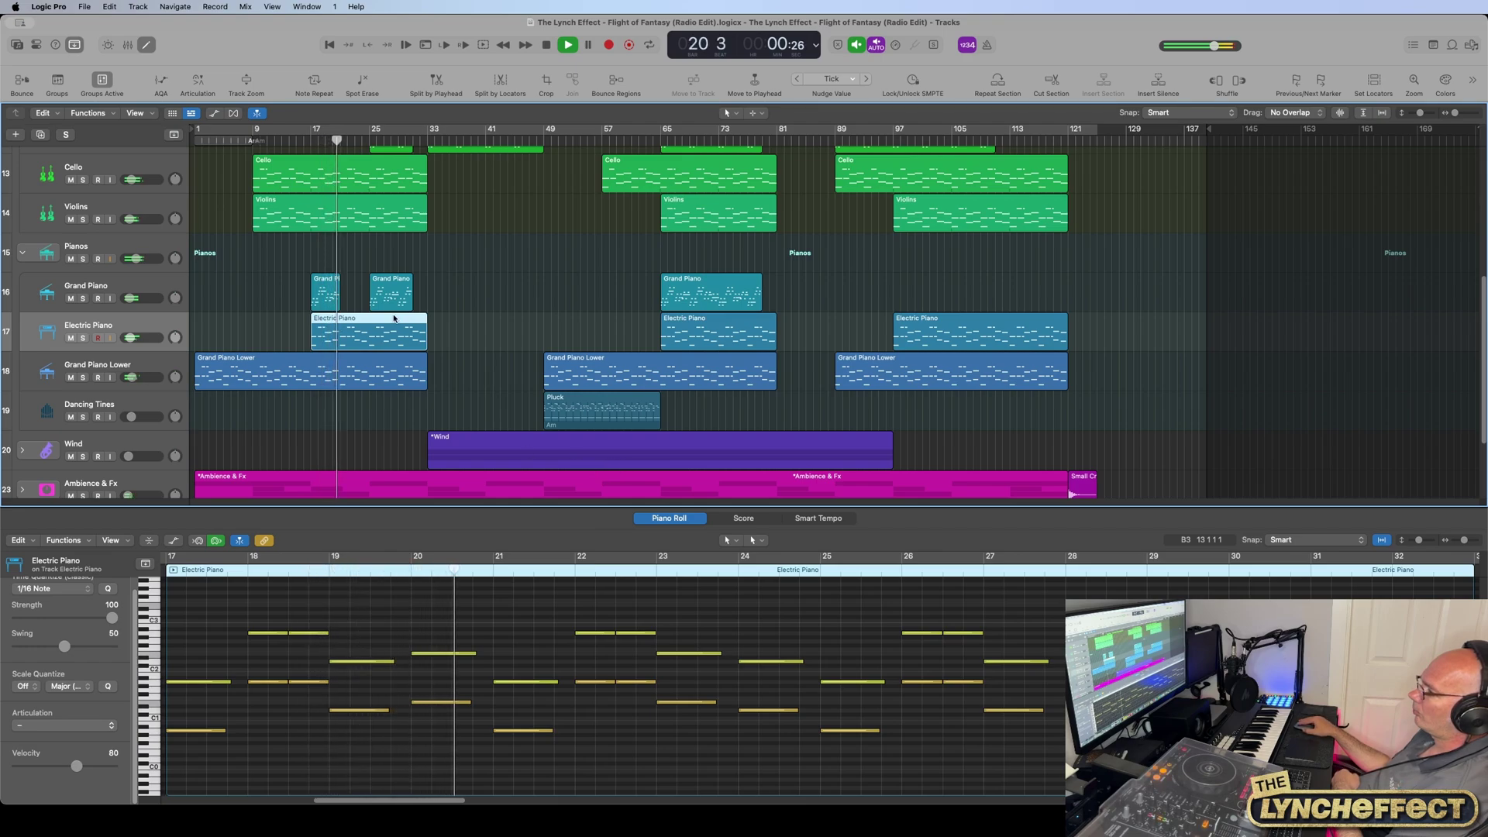
Step: Examine the notes of the Grand Piano region at bar 25 and the Violins High region at bar 33
{"action": "left_click", "coordinate": [462, 294]}
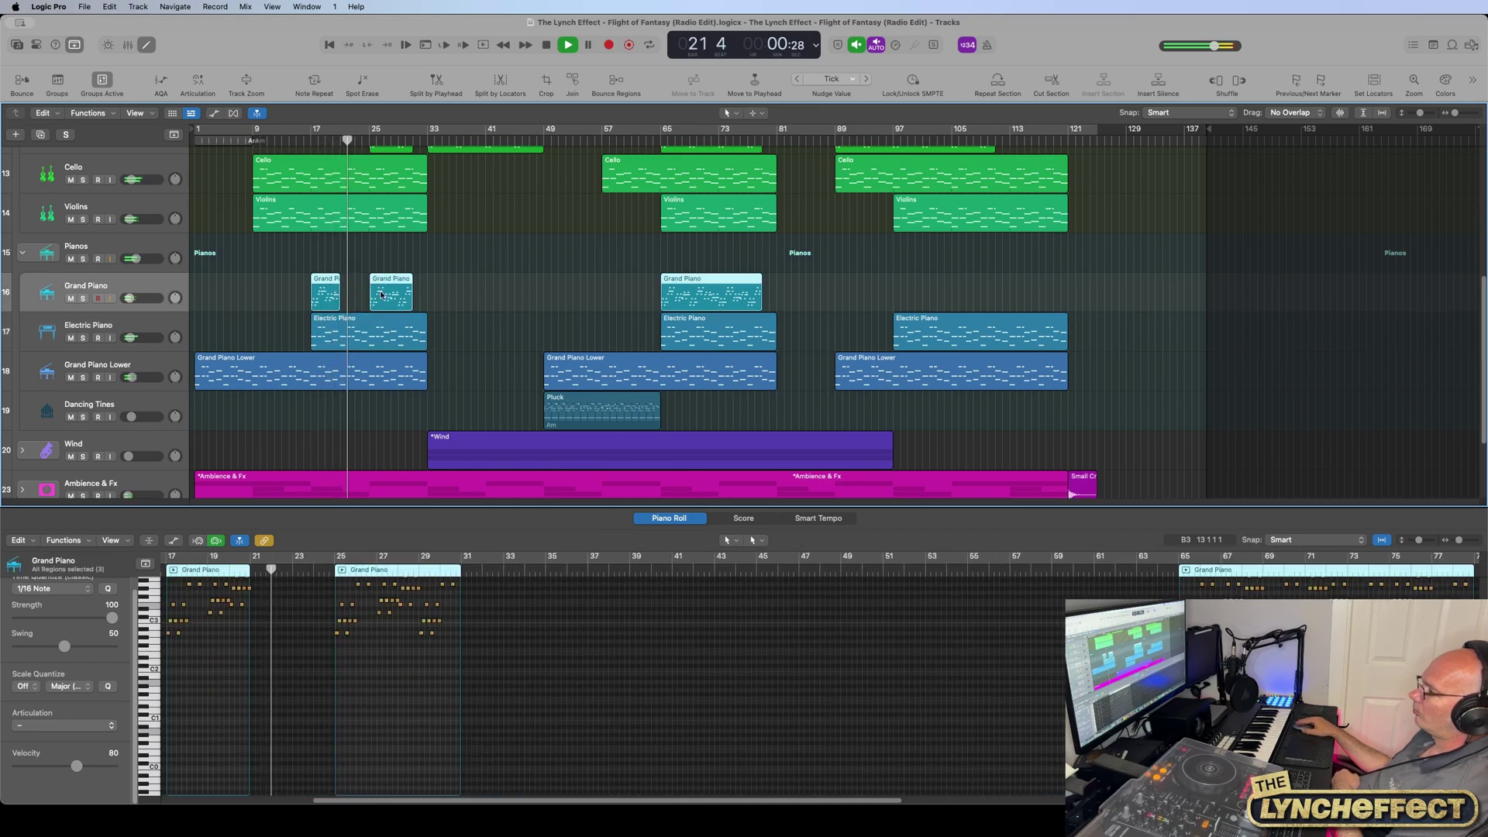
{"action": "left_click", "coordinate": [402, 298]}
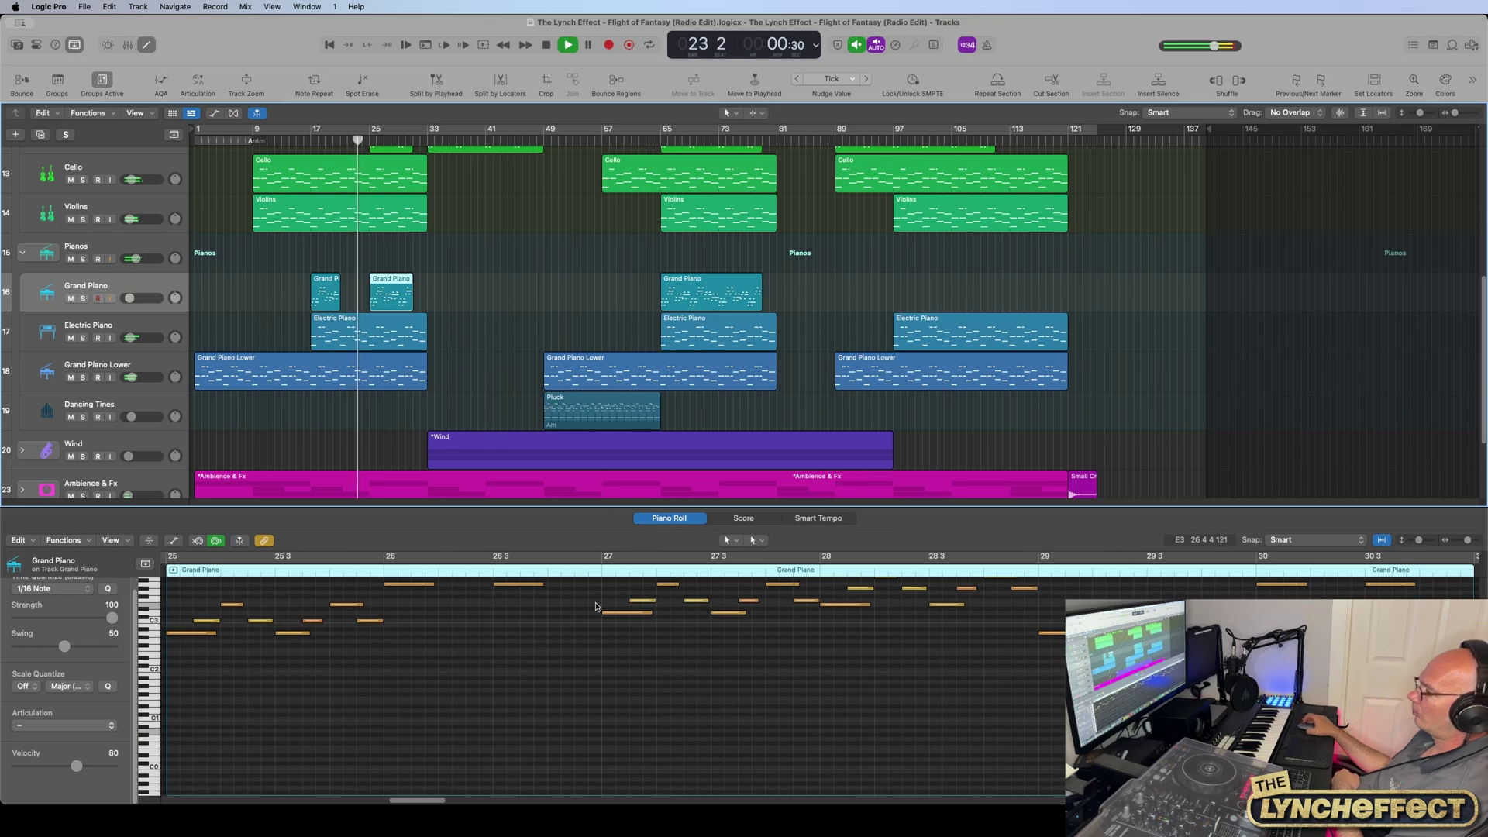
{"action": "scroll", "coordinate": [595, 606], "scroll_direction": "up", "scroll_amount": 3}
{"action": "scroll", "coordinate": [430, 747], "scroll_direction": "up", "scroll_amount": 1}
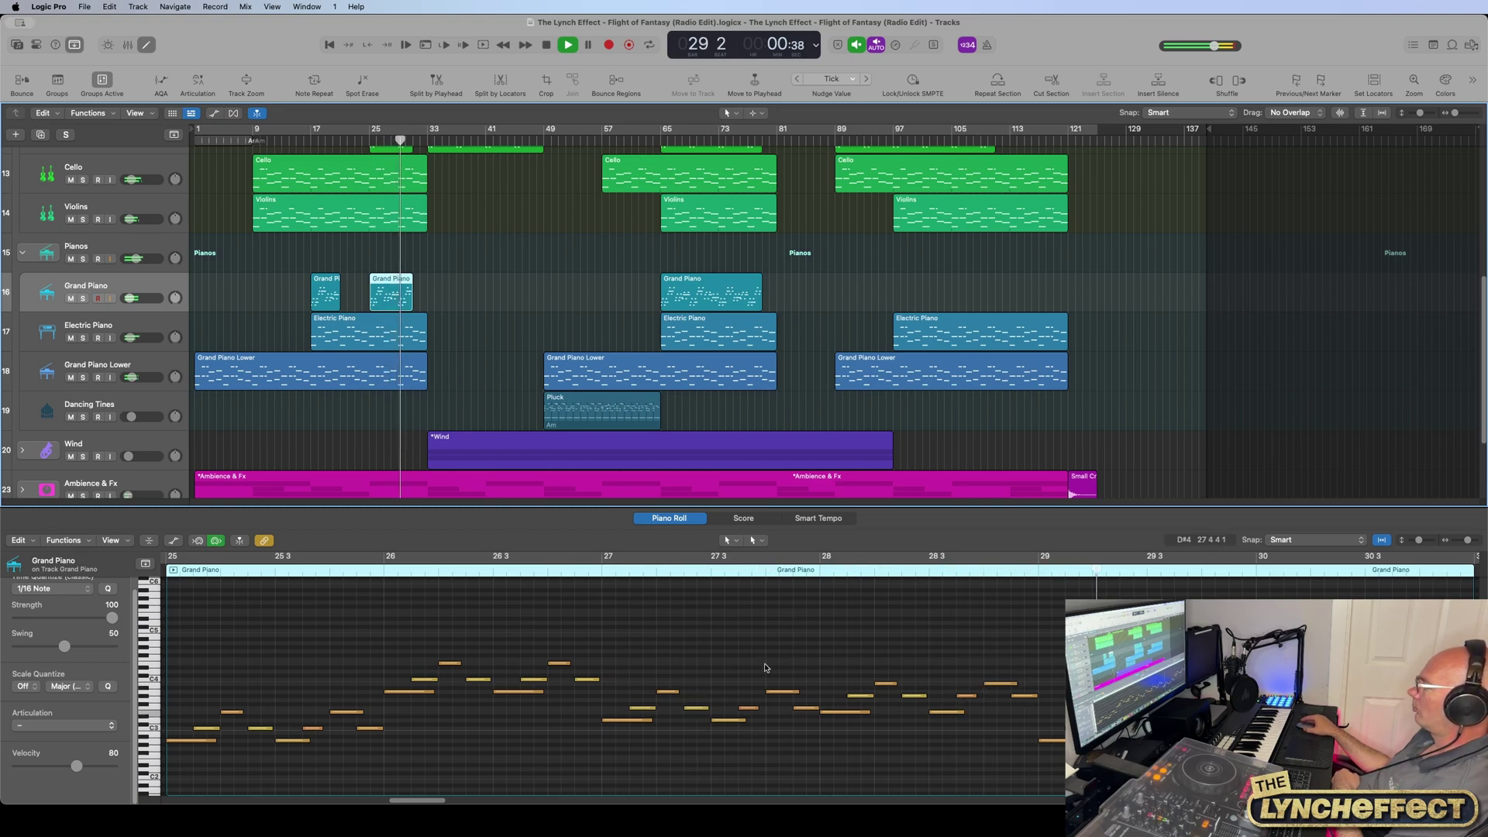
{"action": "scroll", "coordinate": [638, 671], "scroll_direction": "up", "scroll_amount": 5}
{"action": "scroll", "coordinate": [632, 666], "scroll_direction": "down", "scroll_amount": 5}
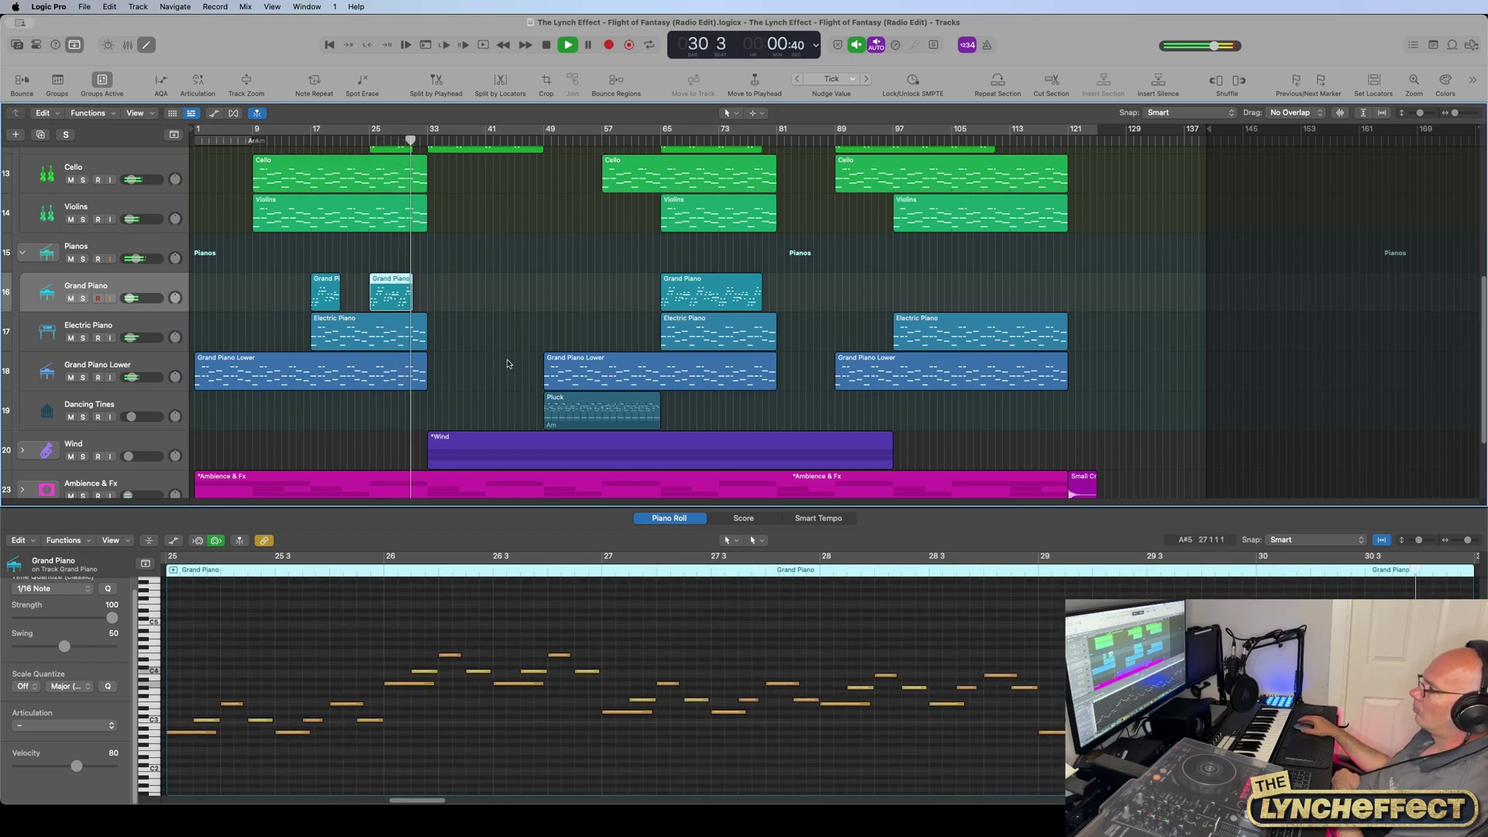
{"action": "scroll", "coordinate": [485, 334], "scroll_direction": "up", "scroll_amount": 3}
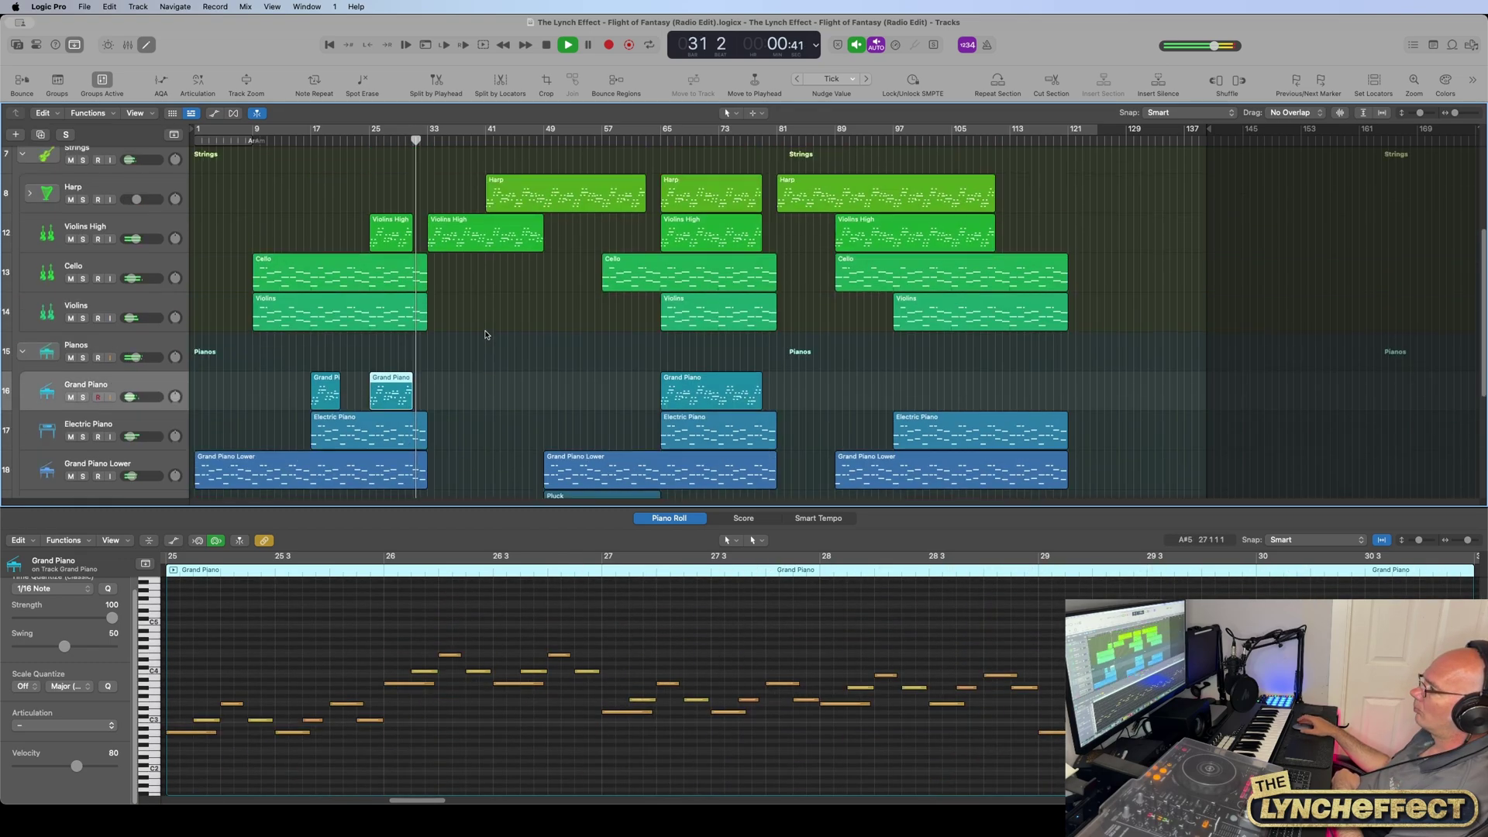
{"action": "left_click", "coordinate": [183, 225]}
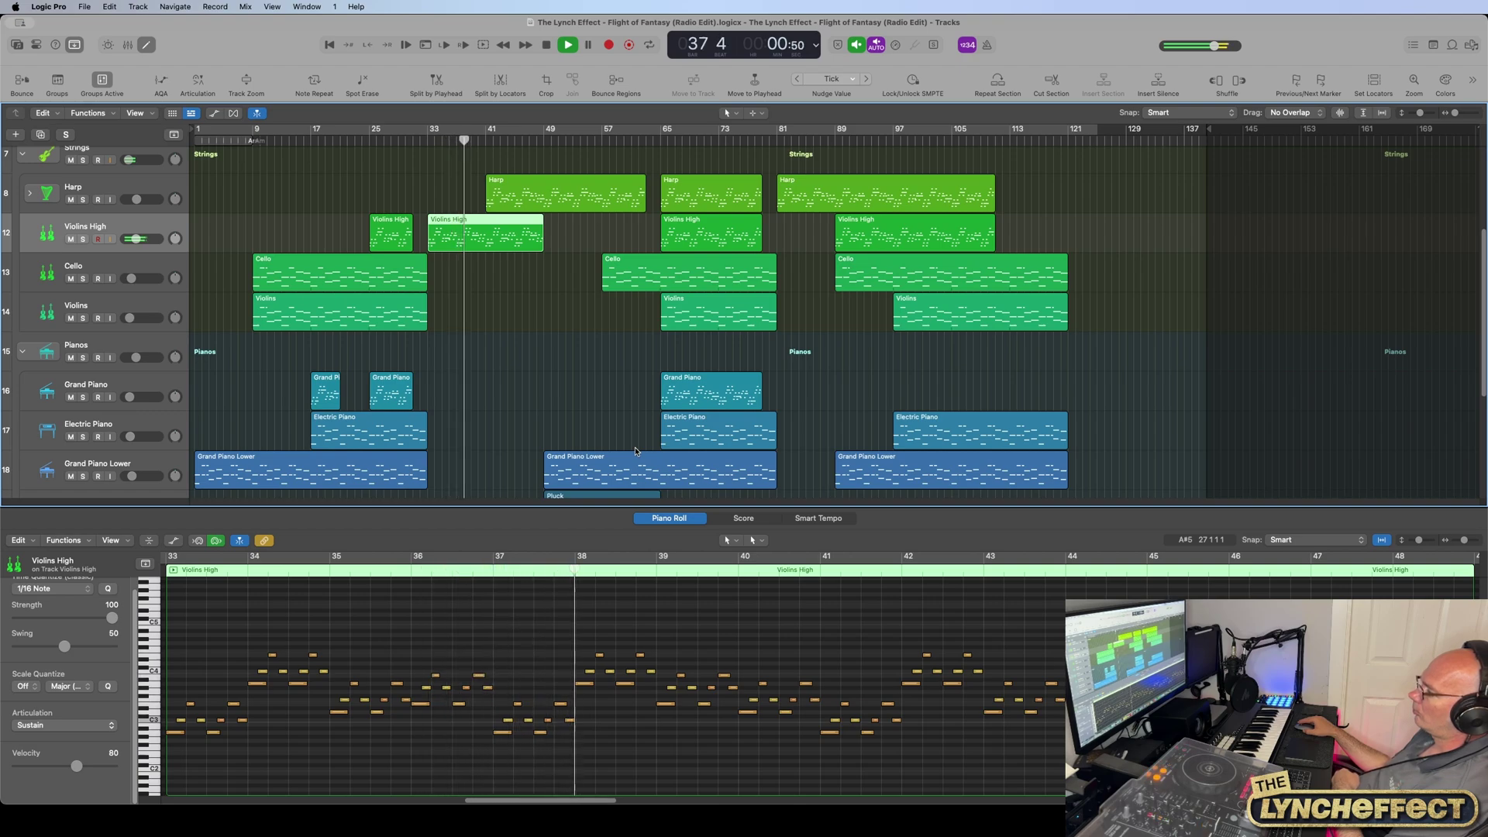
Step: Expand the Wind track stack and show only the Dark Horn region's notes in the Piano Roll
{"action": "scroll", "coordinate": [578, 418], "scroll_direction": "down", "scroll_amount": 3}
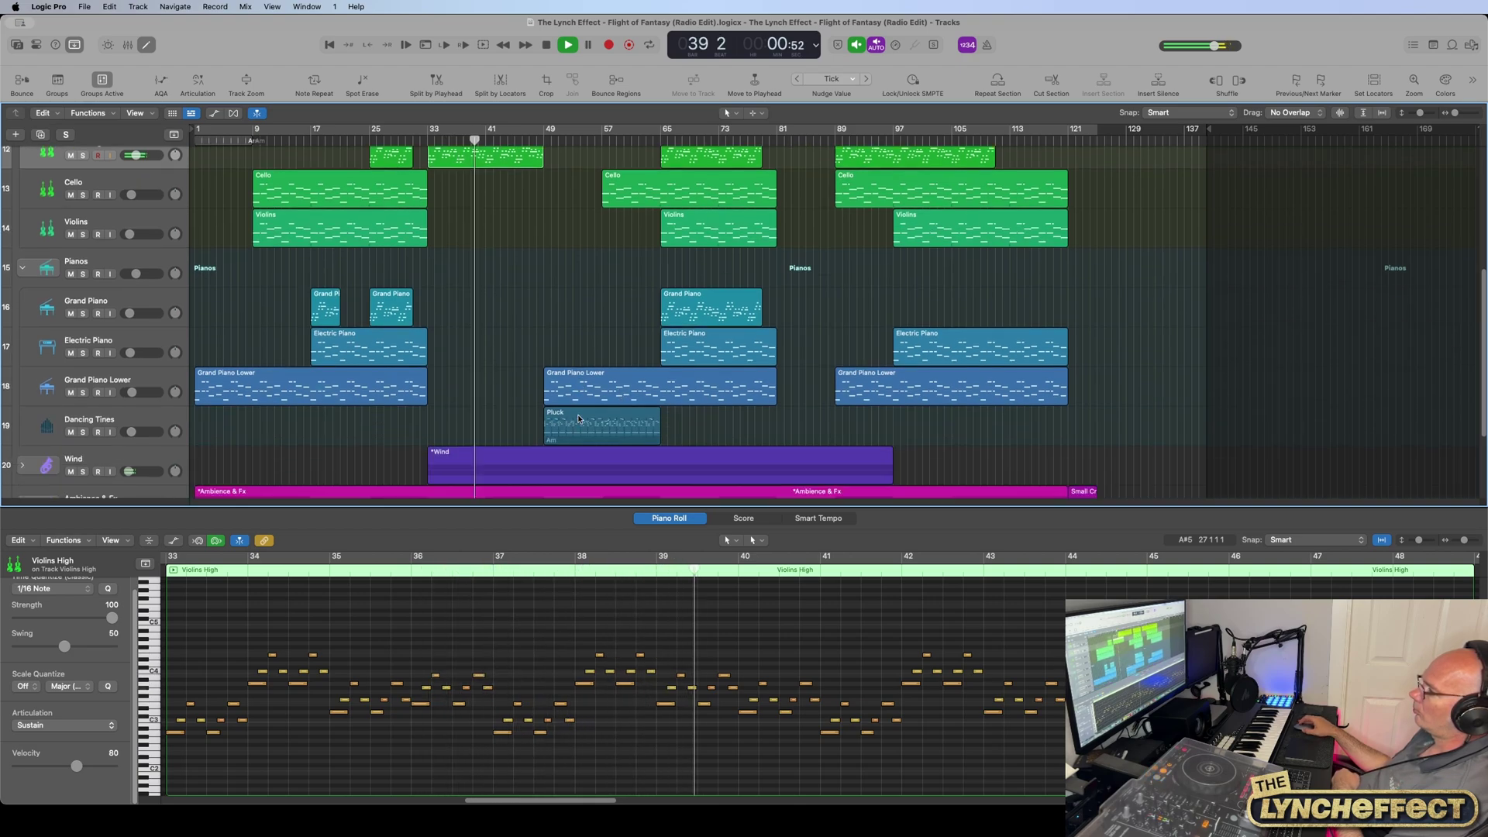
{"action": "scroll", "coordinate": [578, 419], "scroll_direction": "down", "scroll_amount": 2}
{"action": "left_click", "coordinate": [29, 381]}
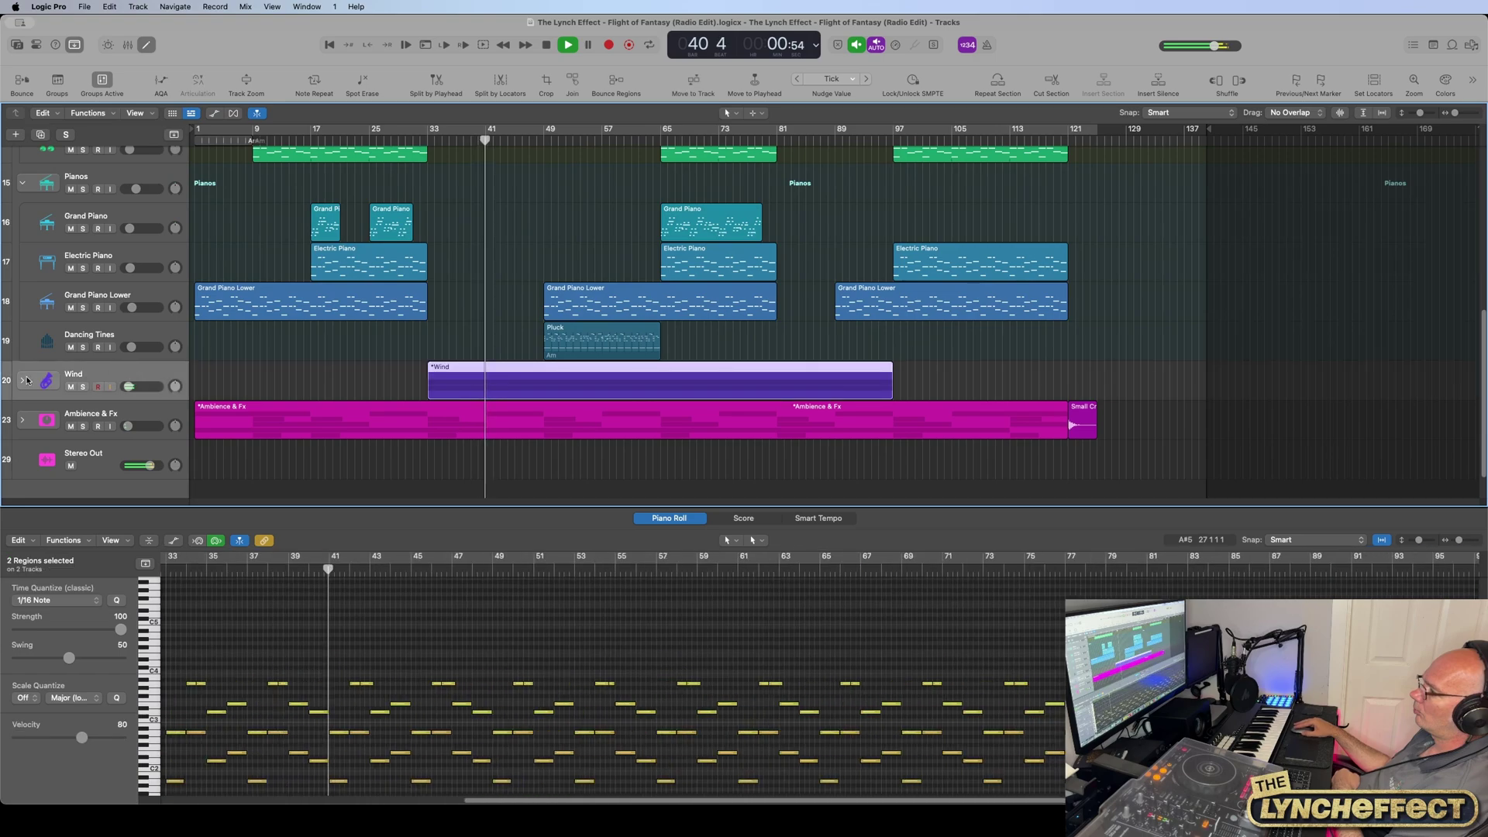
{"action": "left_click", "coordinate": [29, 381]}
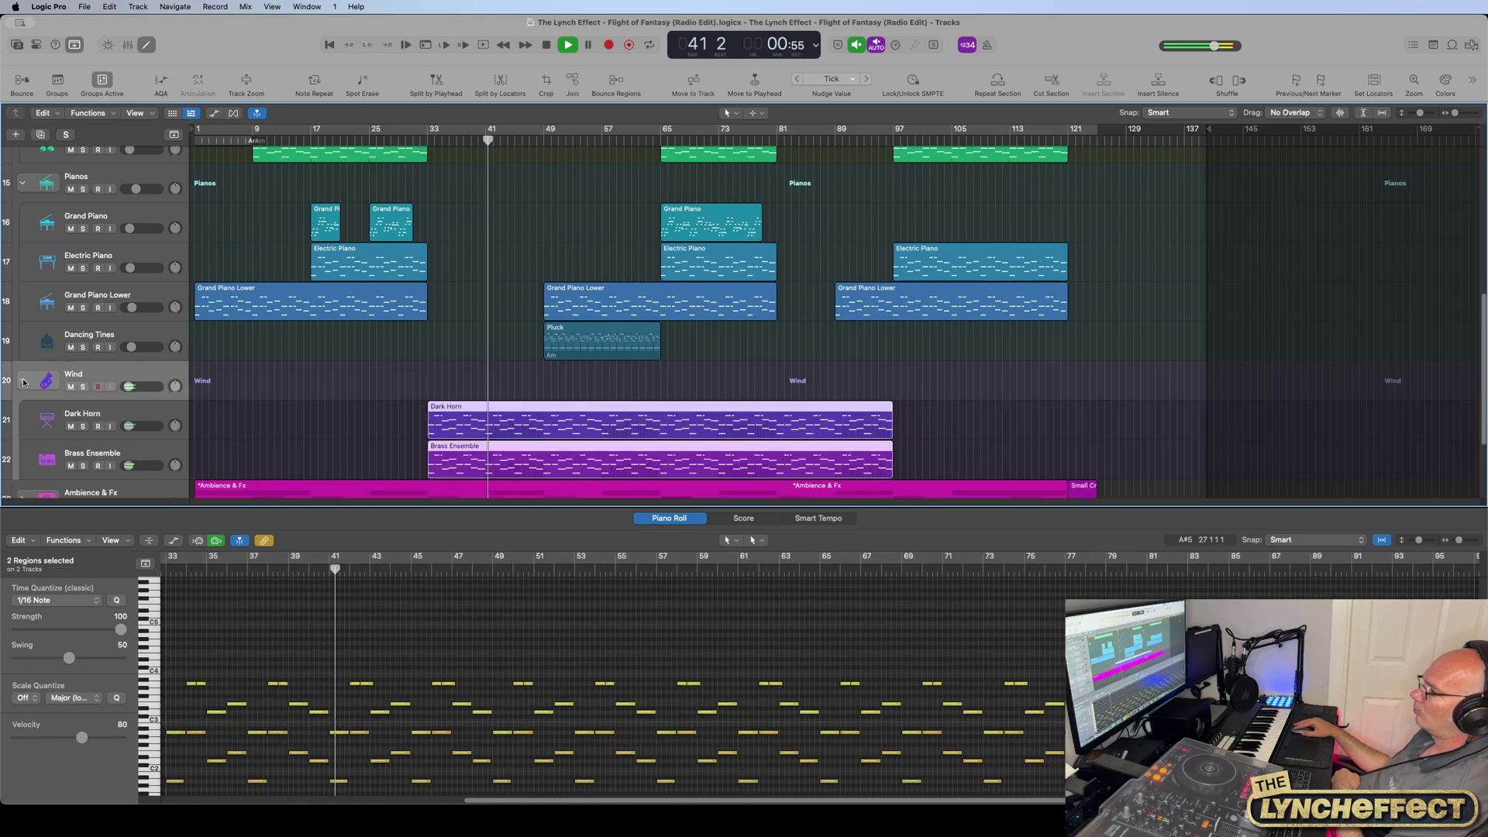
{"action": "left_click", "coordinate": [164, 420]}
{"action": "left_click", "coordinate": [460, 437]}
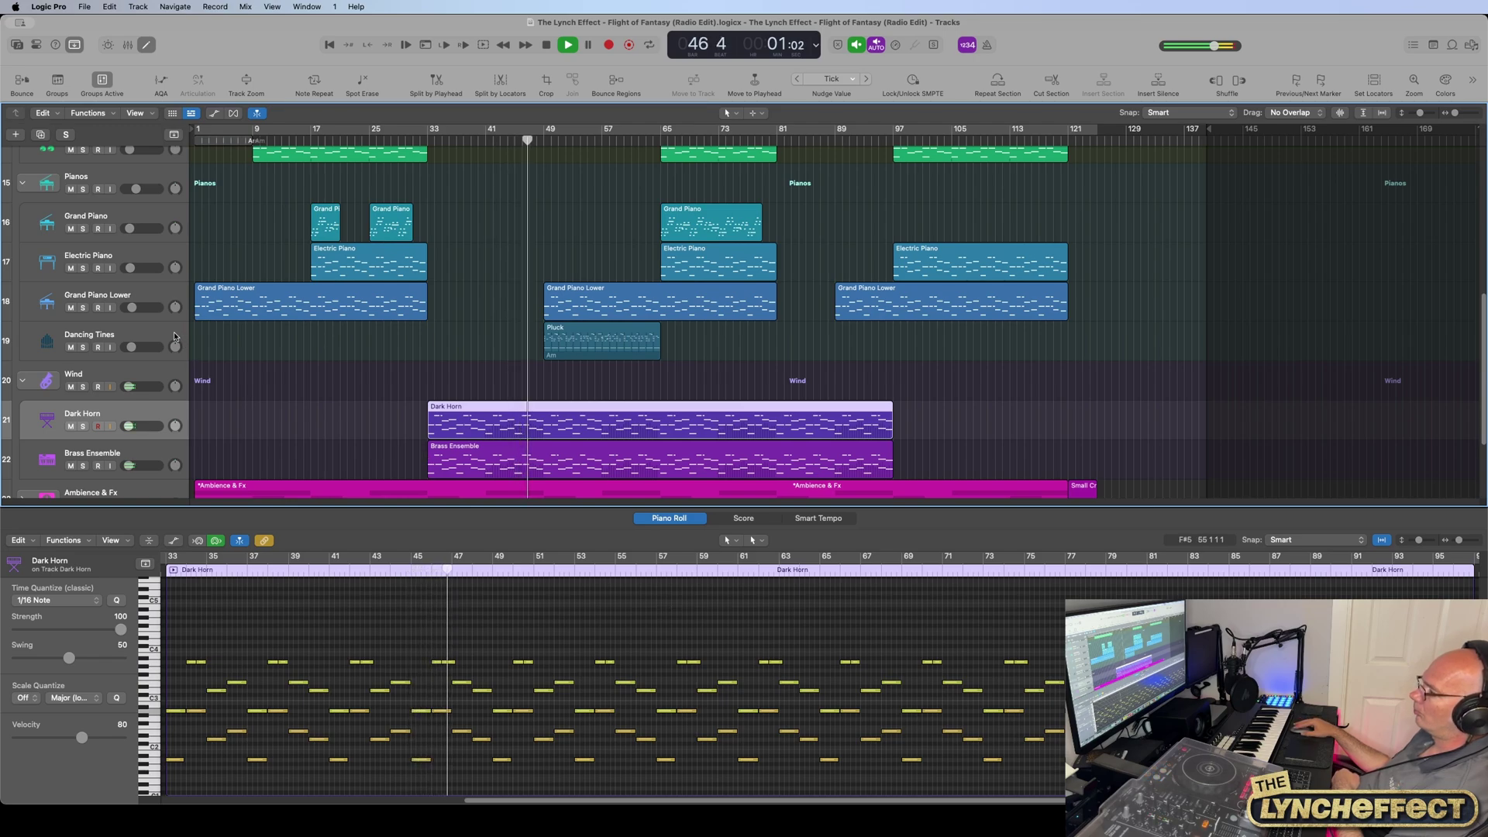
Step: Show the Pluck region on the Dancing Tines track in the Piano Roll and view its full note range
{"action": "left_click", "coordinate": [273, 346]}
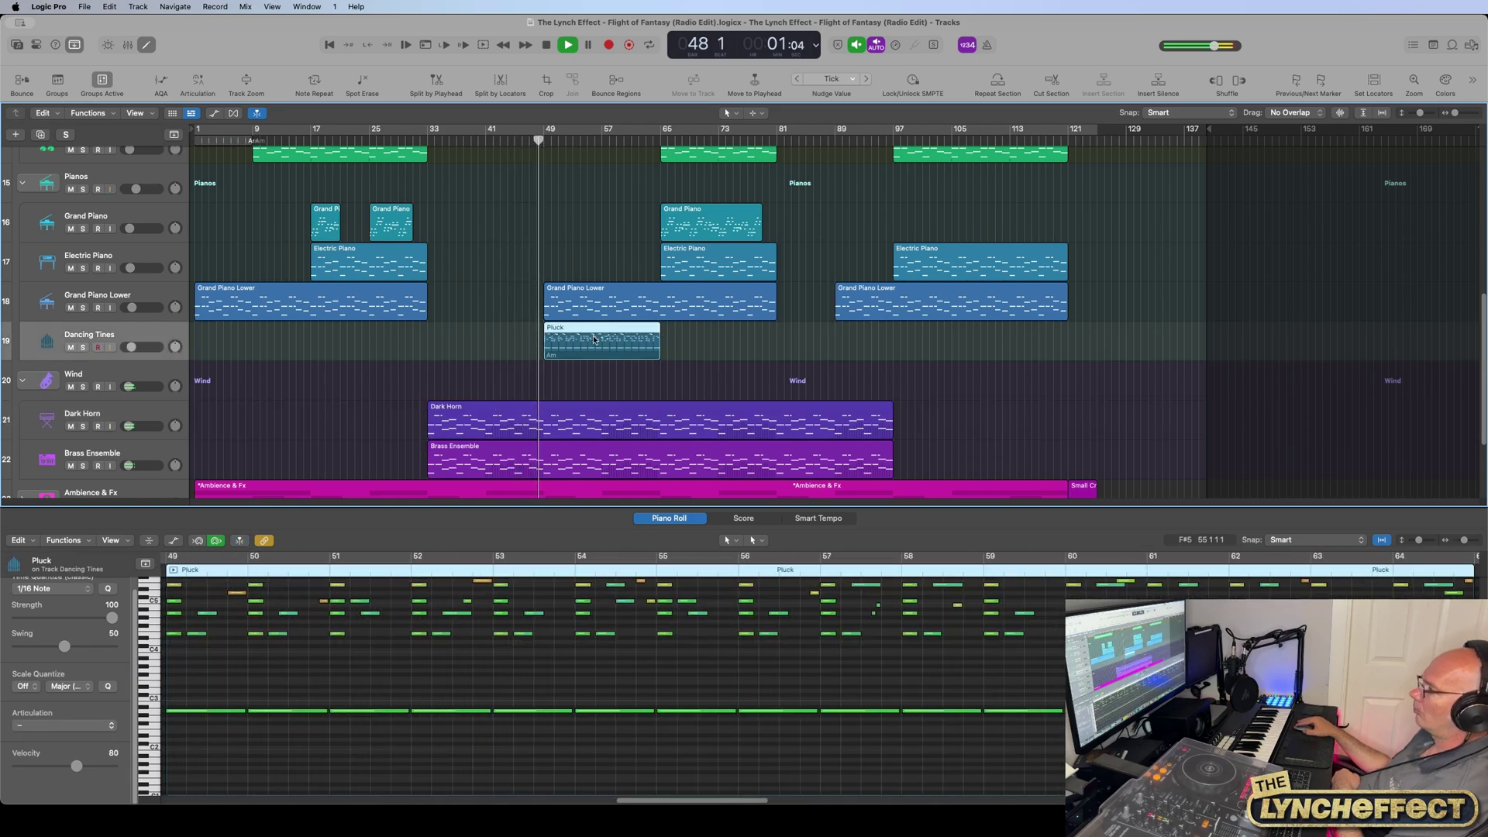
{"action": "scroll", "coordinate": [654, 604], "scroll_direction": "up", "scroll_amount": 3}
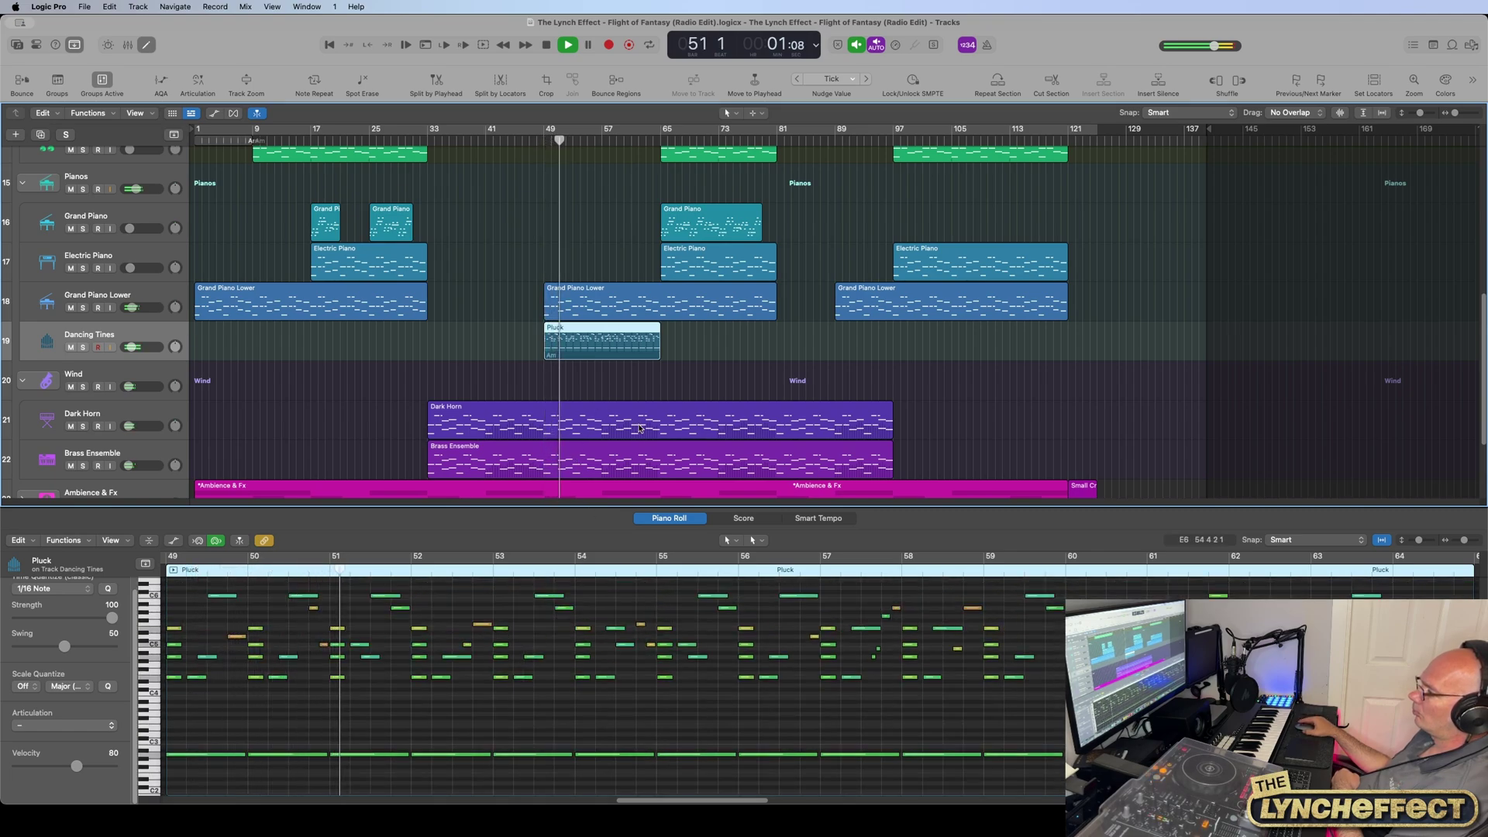
{"action": "scroll", "coordinate": [756, 614], "scroll_direction": "up", "scroll_amount": 2}
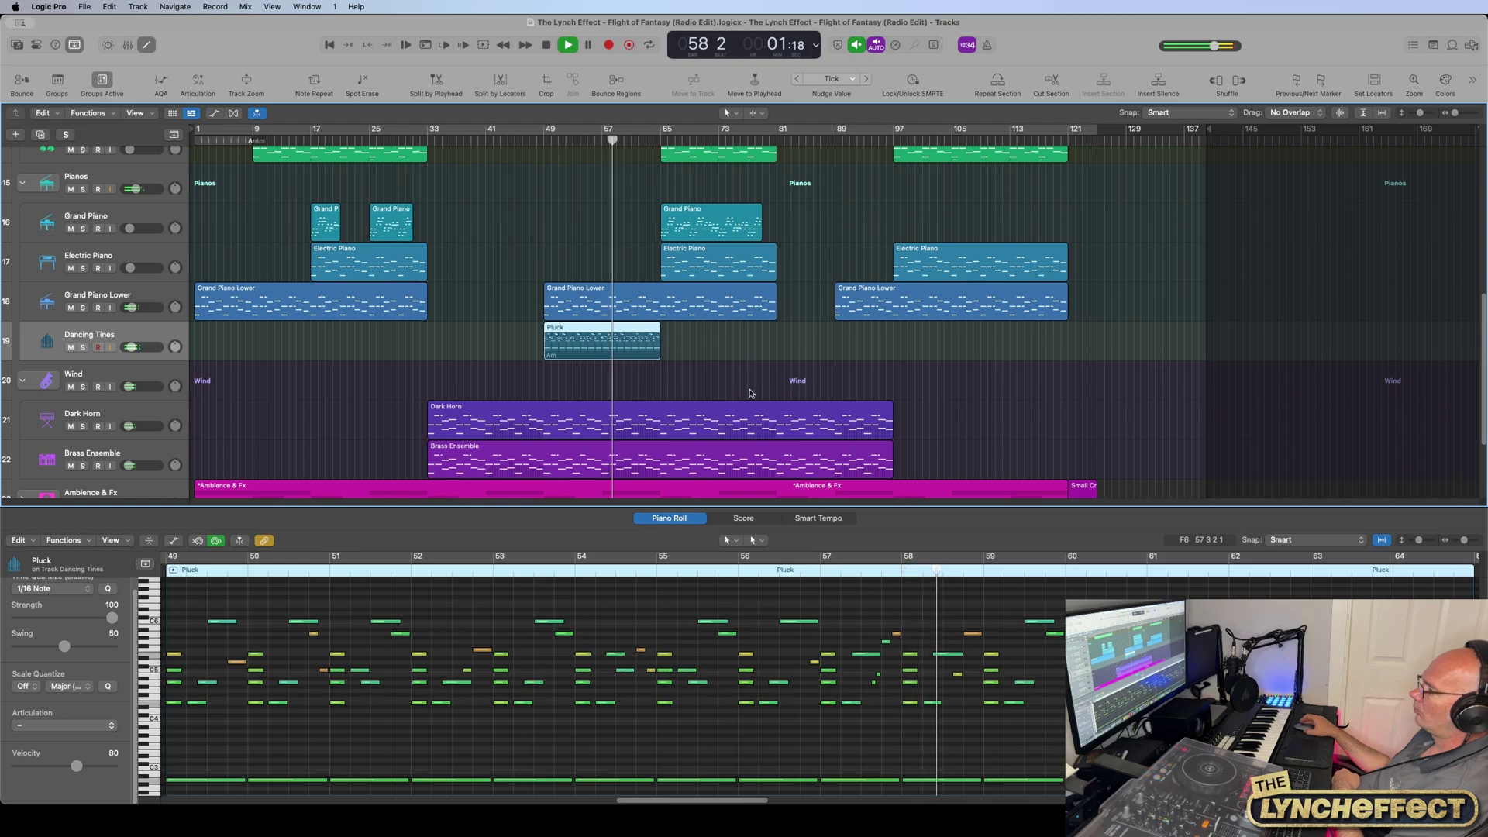
Step: Show the notes of the Cello region starting at bar 57 in the Piano Roll
{"action": "scroll", "coordinate": [713, 365], "scroll_direction": "up", "scroll_amount": 4}
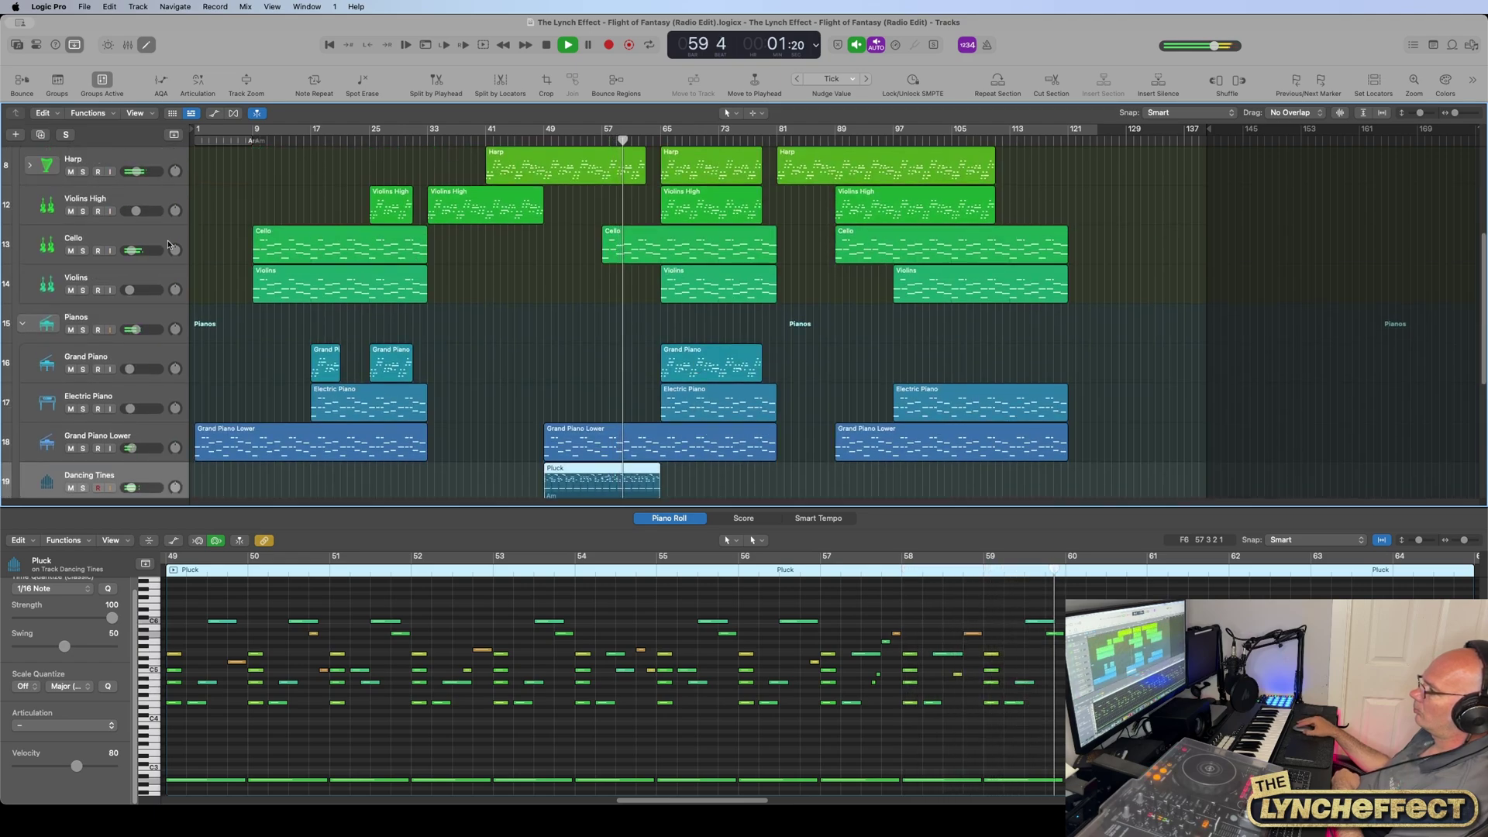
{"action": "left_click", "coordinate": [130, 238]}
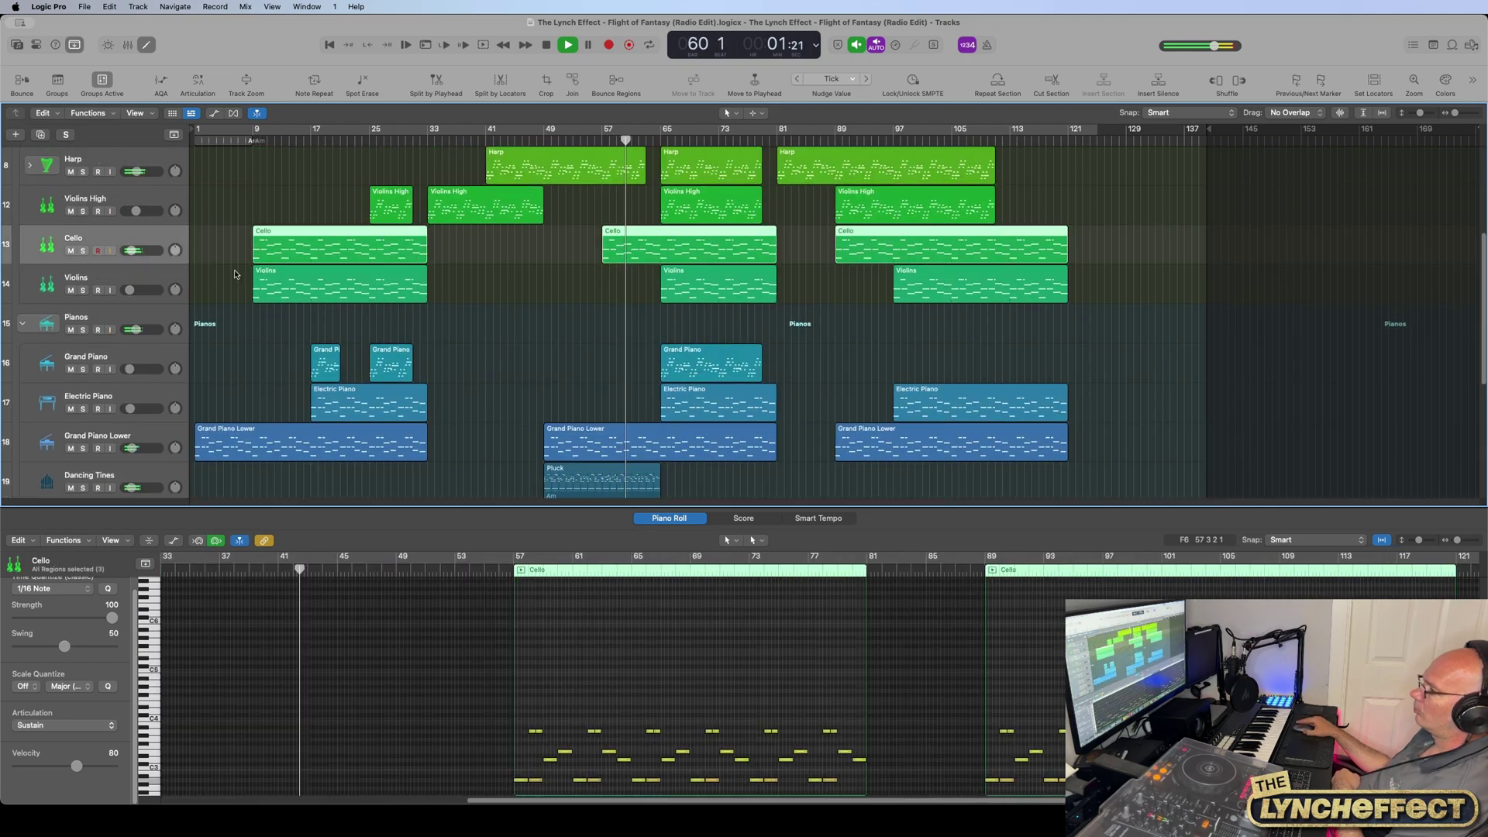
{"action": "left_click", "coordinate": [542, 255]}
{"action": "left_click", "coordinate": [624, 250]}
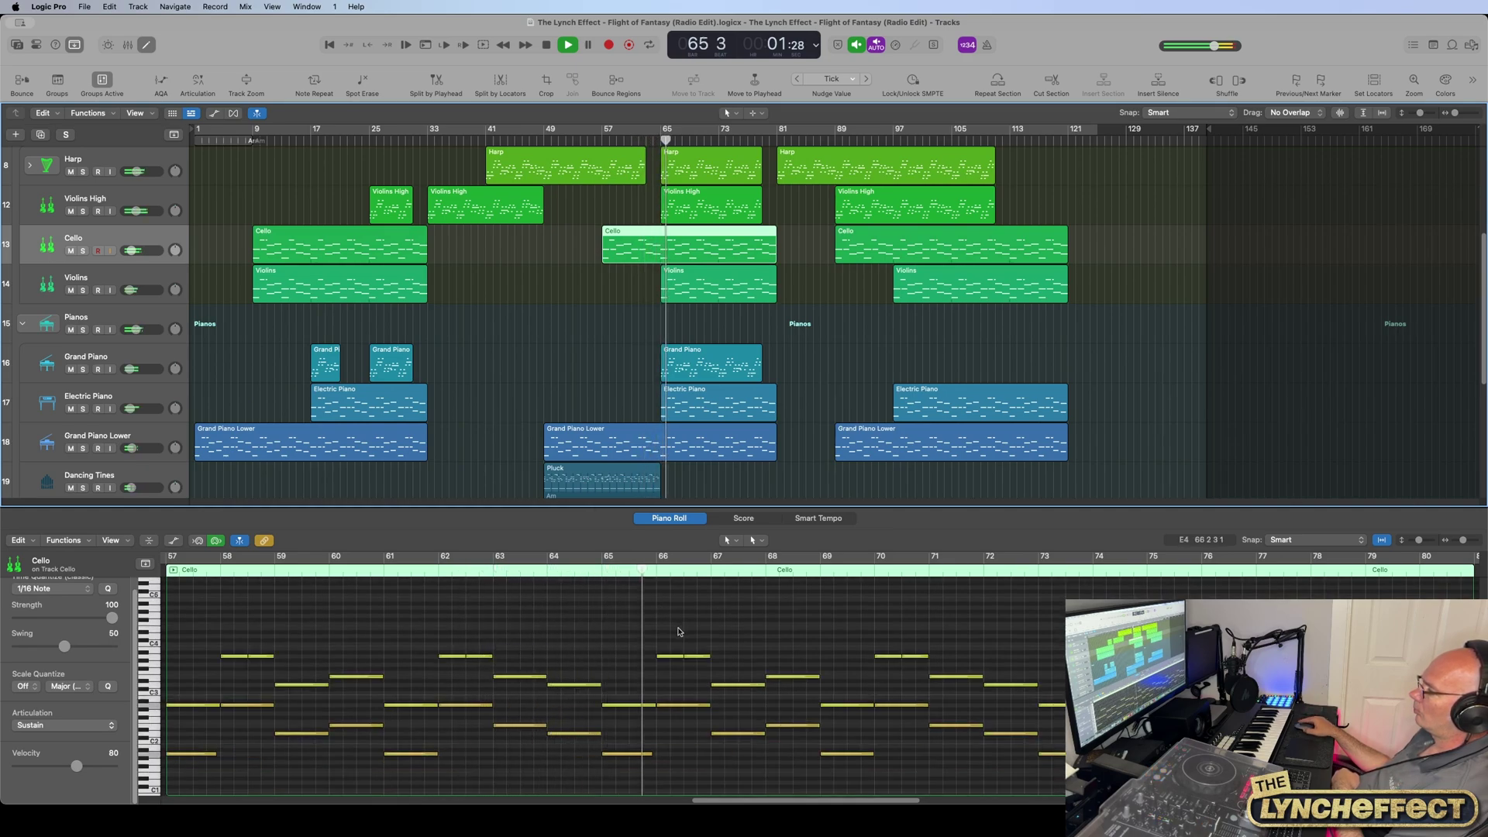
Step: Show the notes of the Violins High region starting at bar 65 in the Piano Roll
{"action": "scroll", "coordinate": [558, 349], "scroll_direction": "up", "scroll_amount": 1}
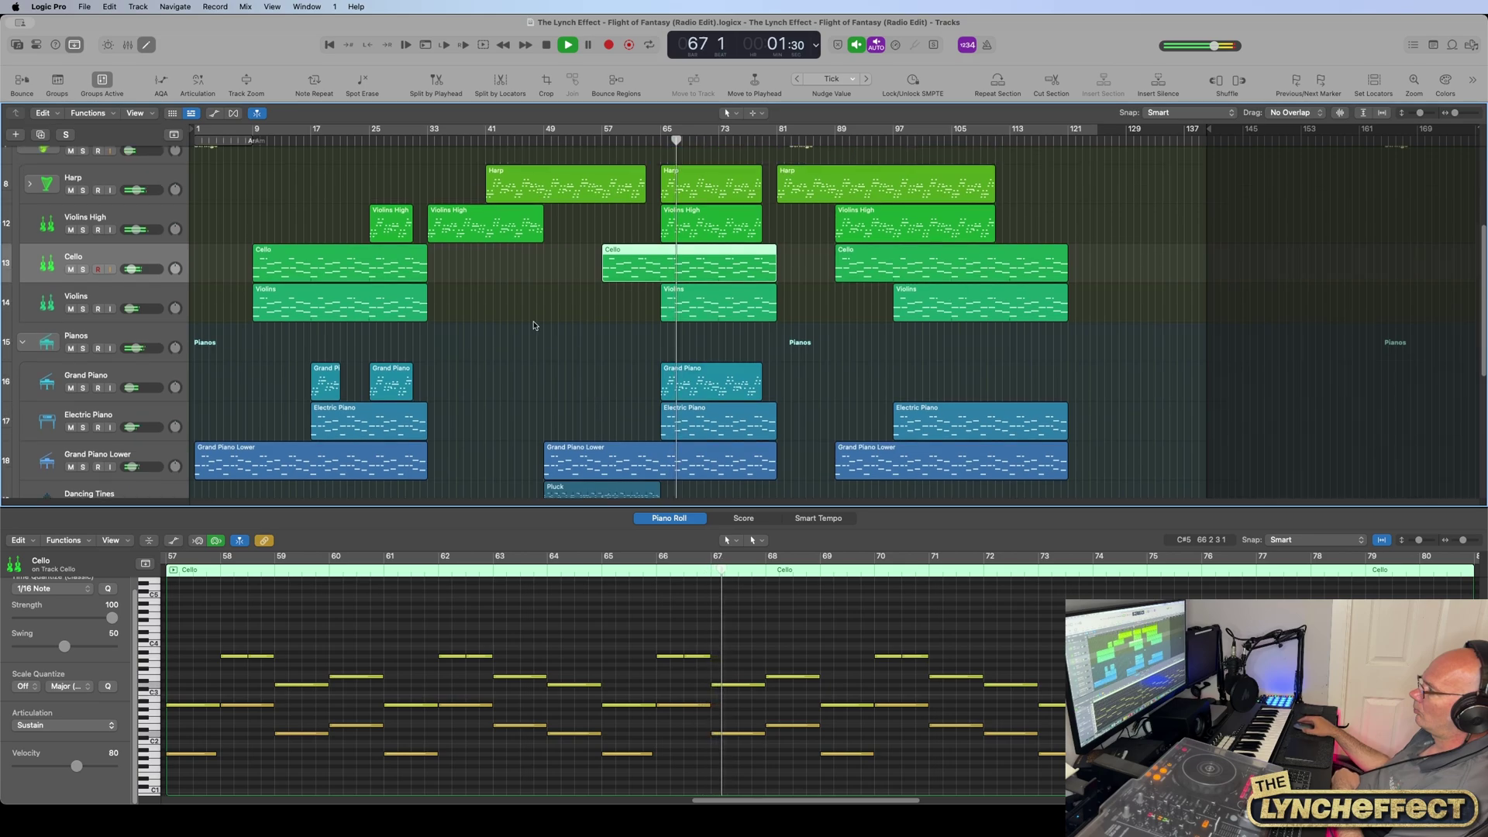
{"action": "left_click", "coordinate": [180, 223]}
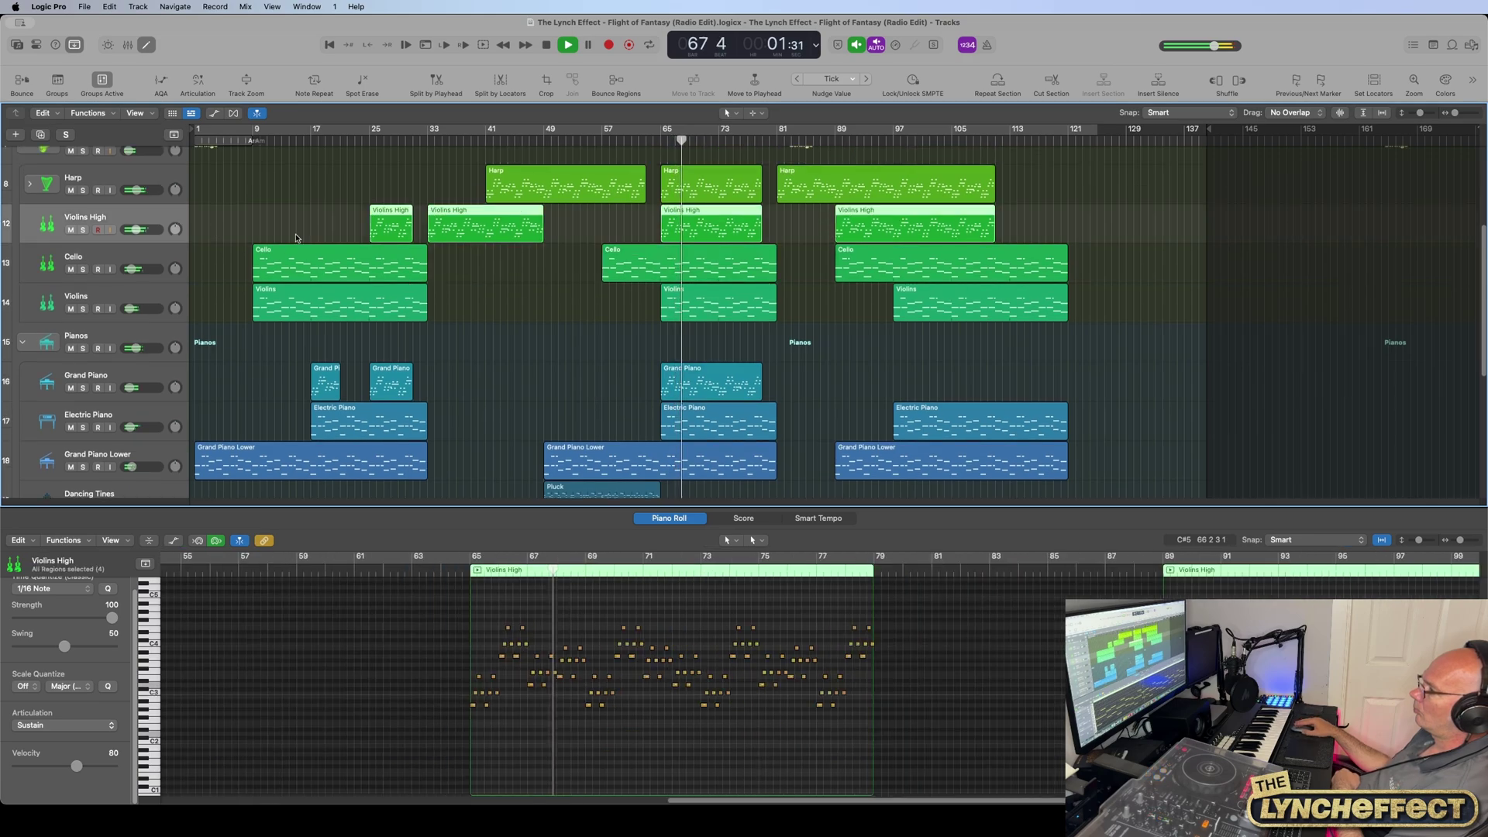
{"action": "left_click", "coordinate": [688, 227]}
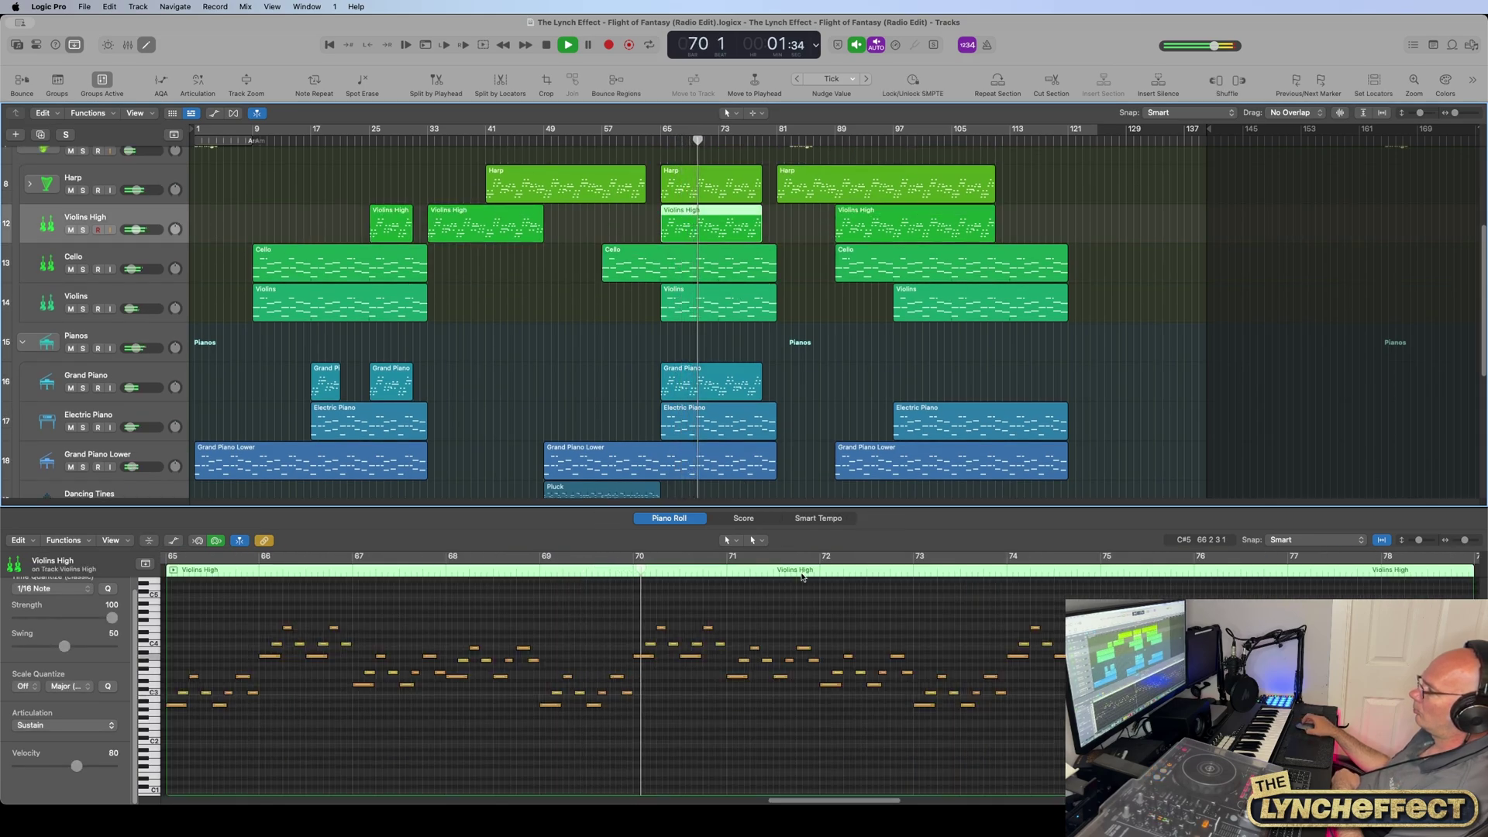
{"action": "scroll", "coordinate": [802, 577], "scroll_direction": "up", "scroll_amount": 1}
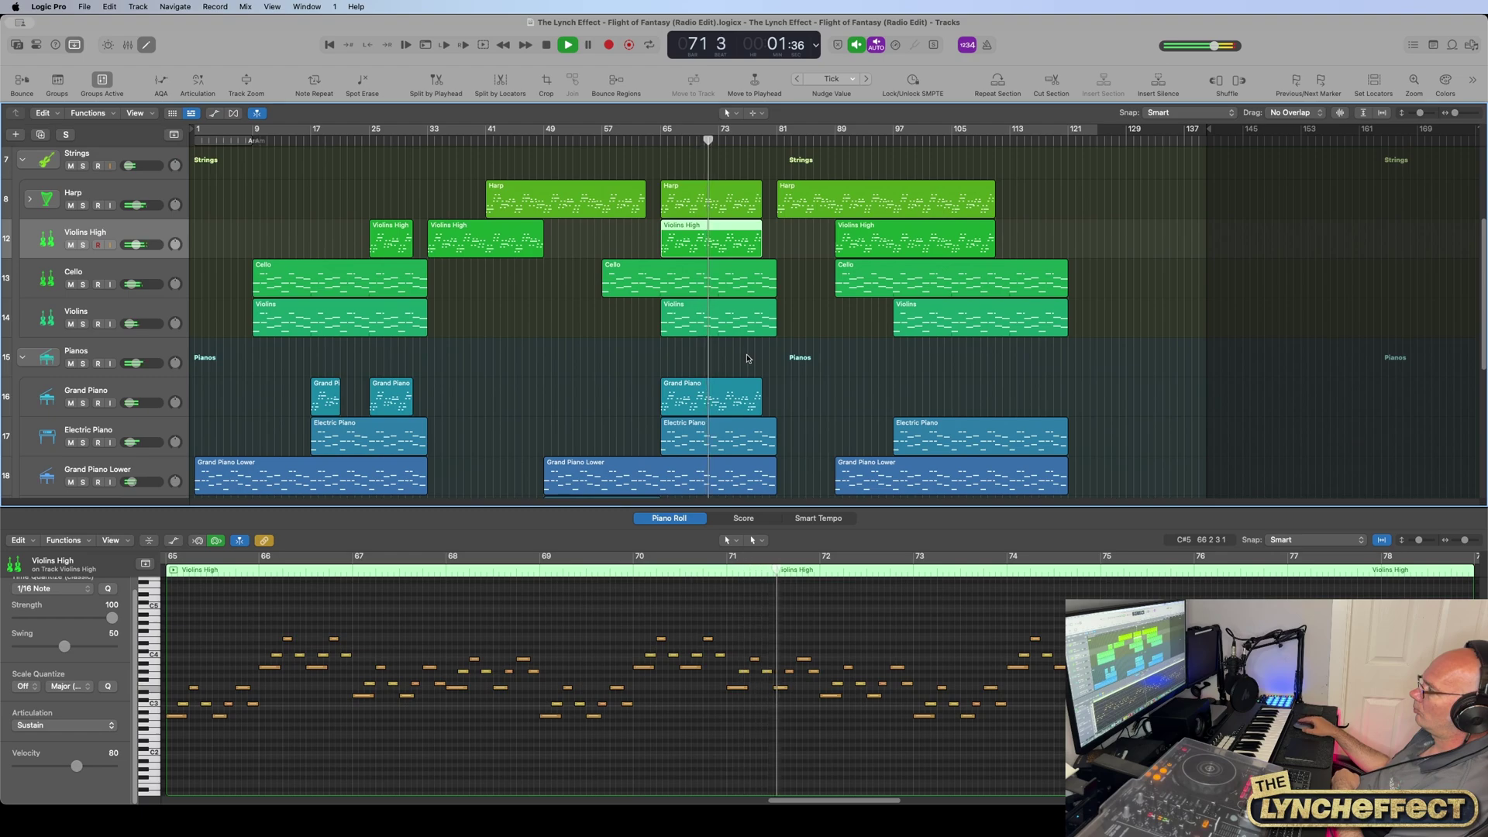
Step: Collapse the Wind, Pianos and Strings track stacks to condense the arrangement
{"action": "scroll", "coordinate": [748, 360], "scroll_direction": "down", "scroll_amount": 3}
{"action": "scroll", "coordinate": [748, 360], "scroll_direction": "down", "scroll_amount": 4}
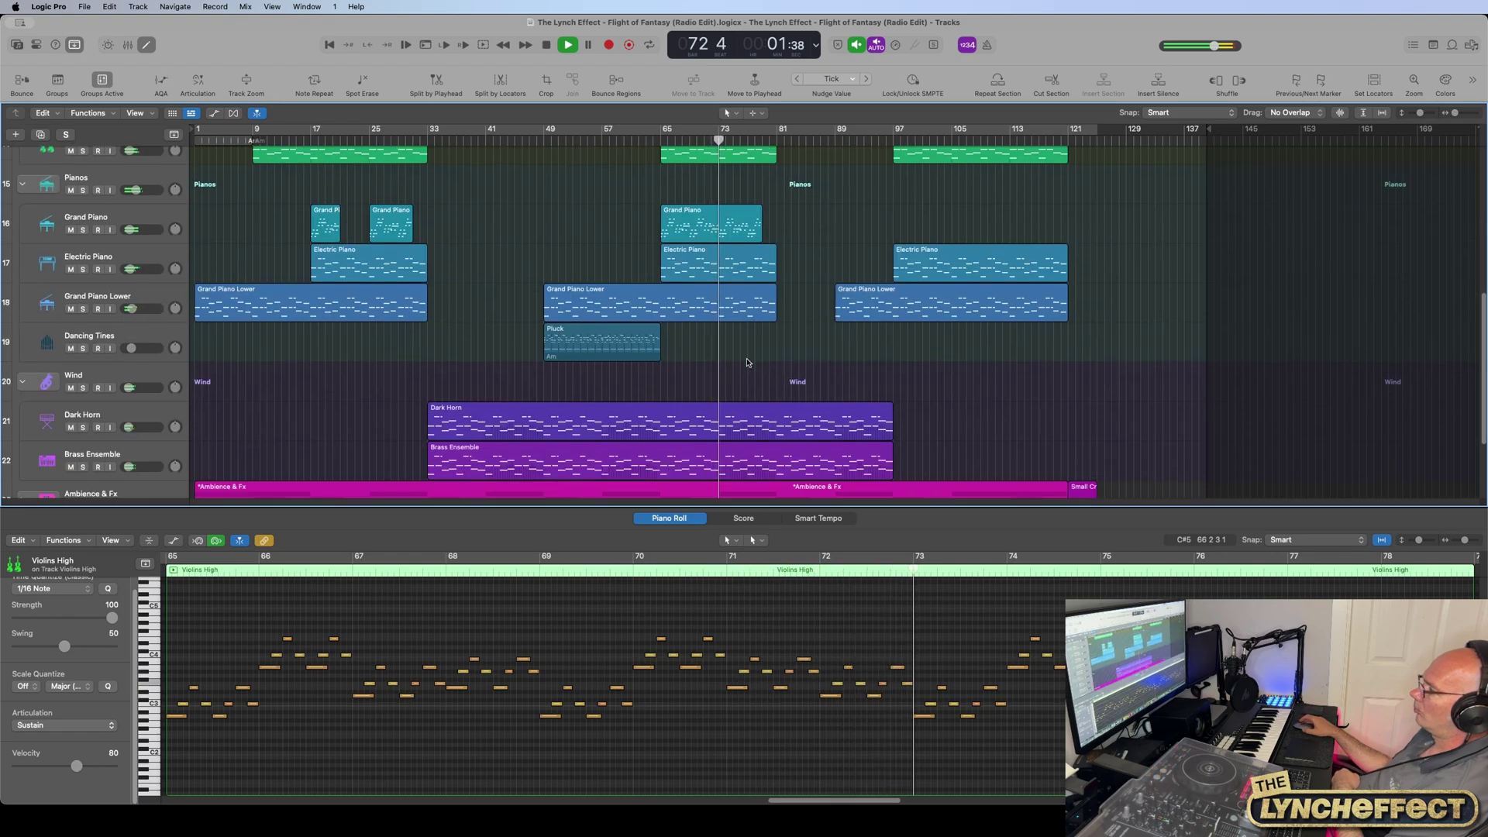
{"action": "left_click", "coordinate": [23, 381]}
{"action": "scroll", "coordinate": [61, 435], "scroll_direction": "up", "scroll_amount": 2}
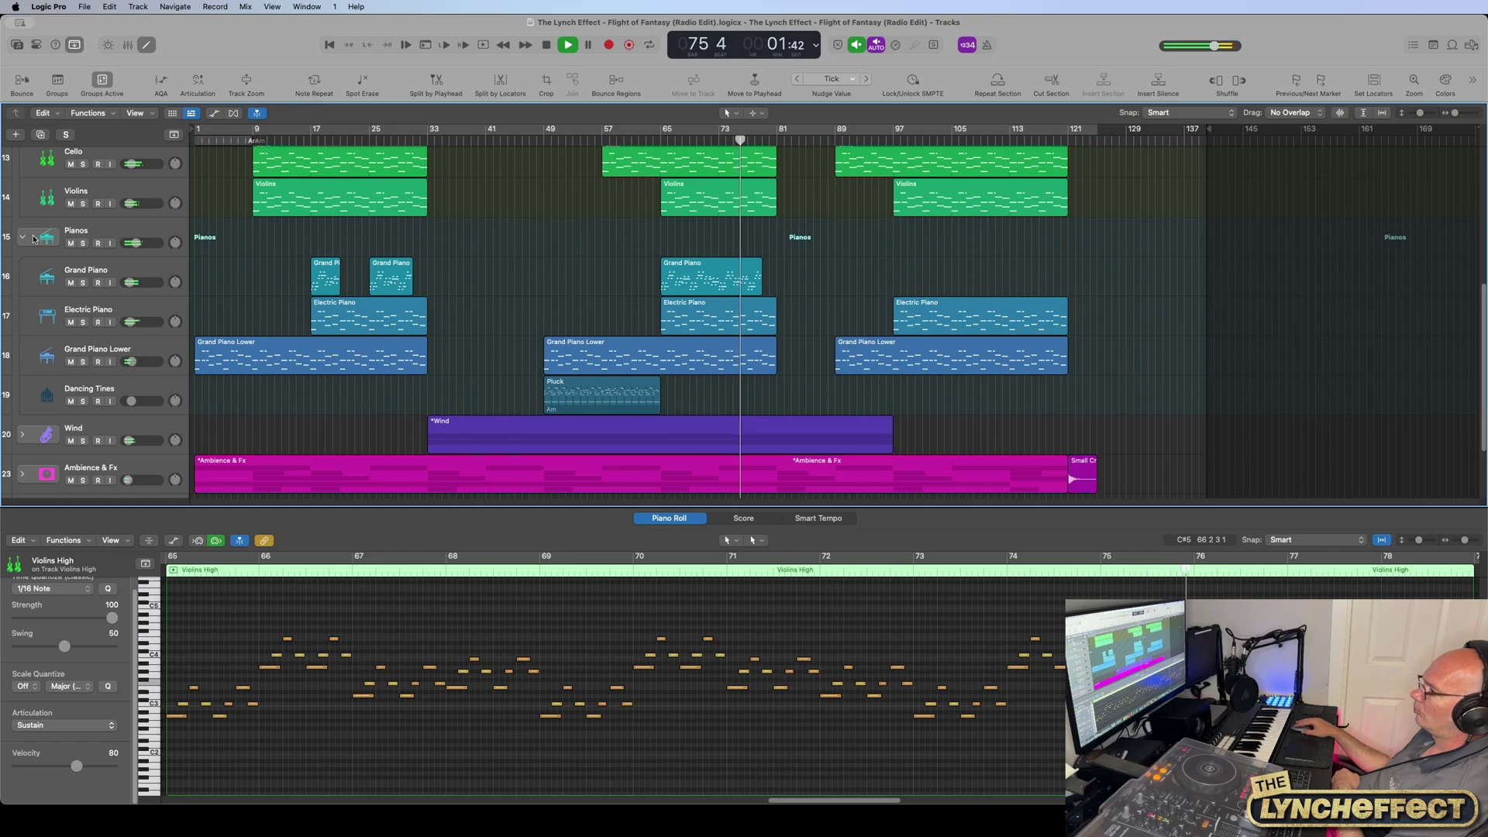
{"action": "left_click", "coordinate": [23, 237]}
{"action": "scroll", "coordinate": [35, 201], "scroll_direction": "up", "scroll_amount": 4}
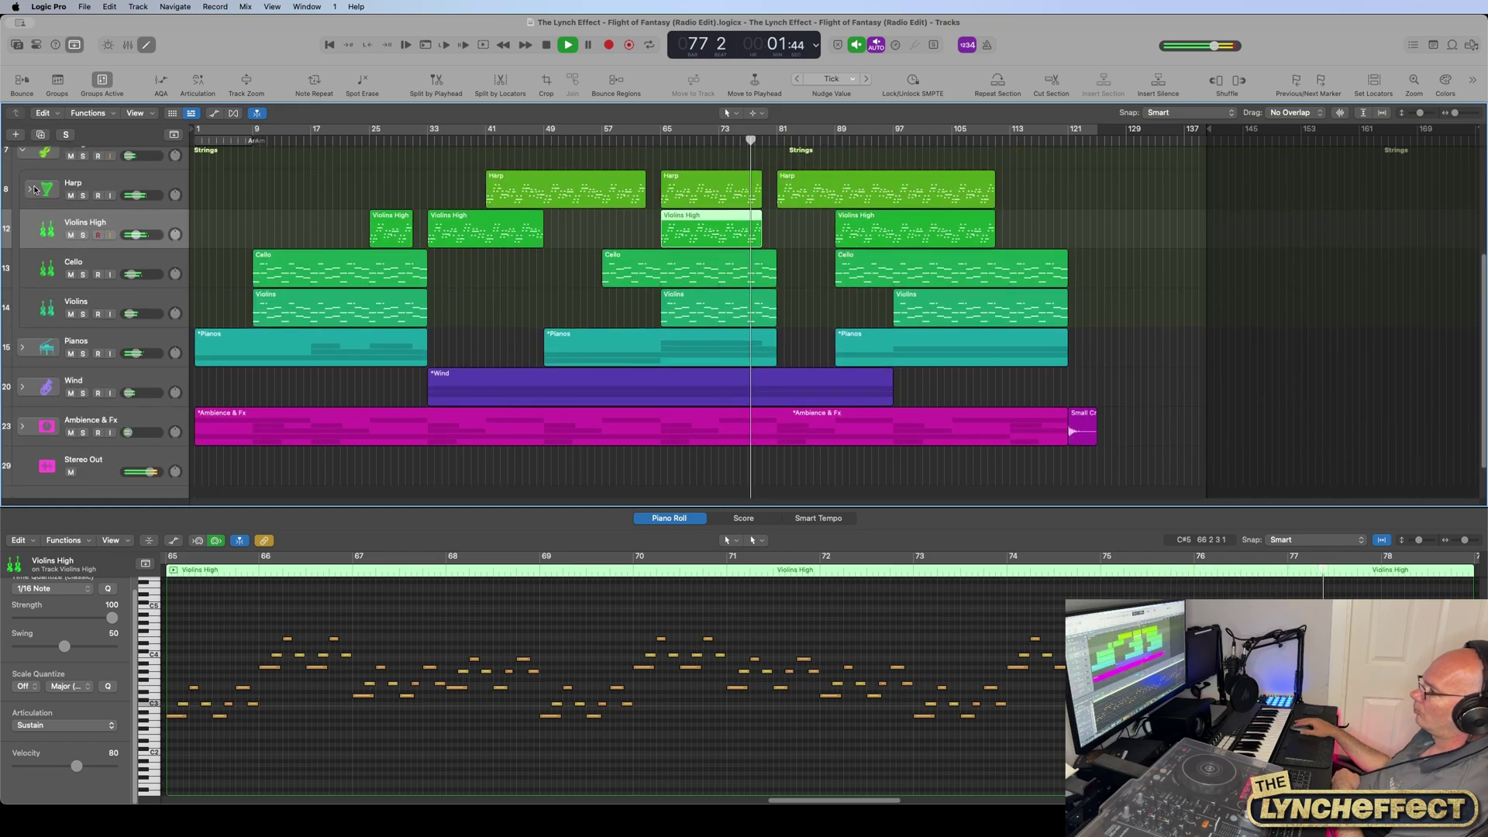
{"action": "scroll", "coordinate": [31, 182], "scroll_direction": "up", "scroll_amount": 1}
{"action": "left_click", "coordinate": [23, 154]}
{"action": "scroll", "coordinate": [159, 252], "scroll_direction": "up", "scroll_amount": 3}
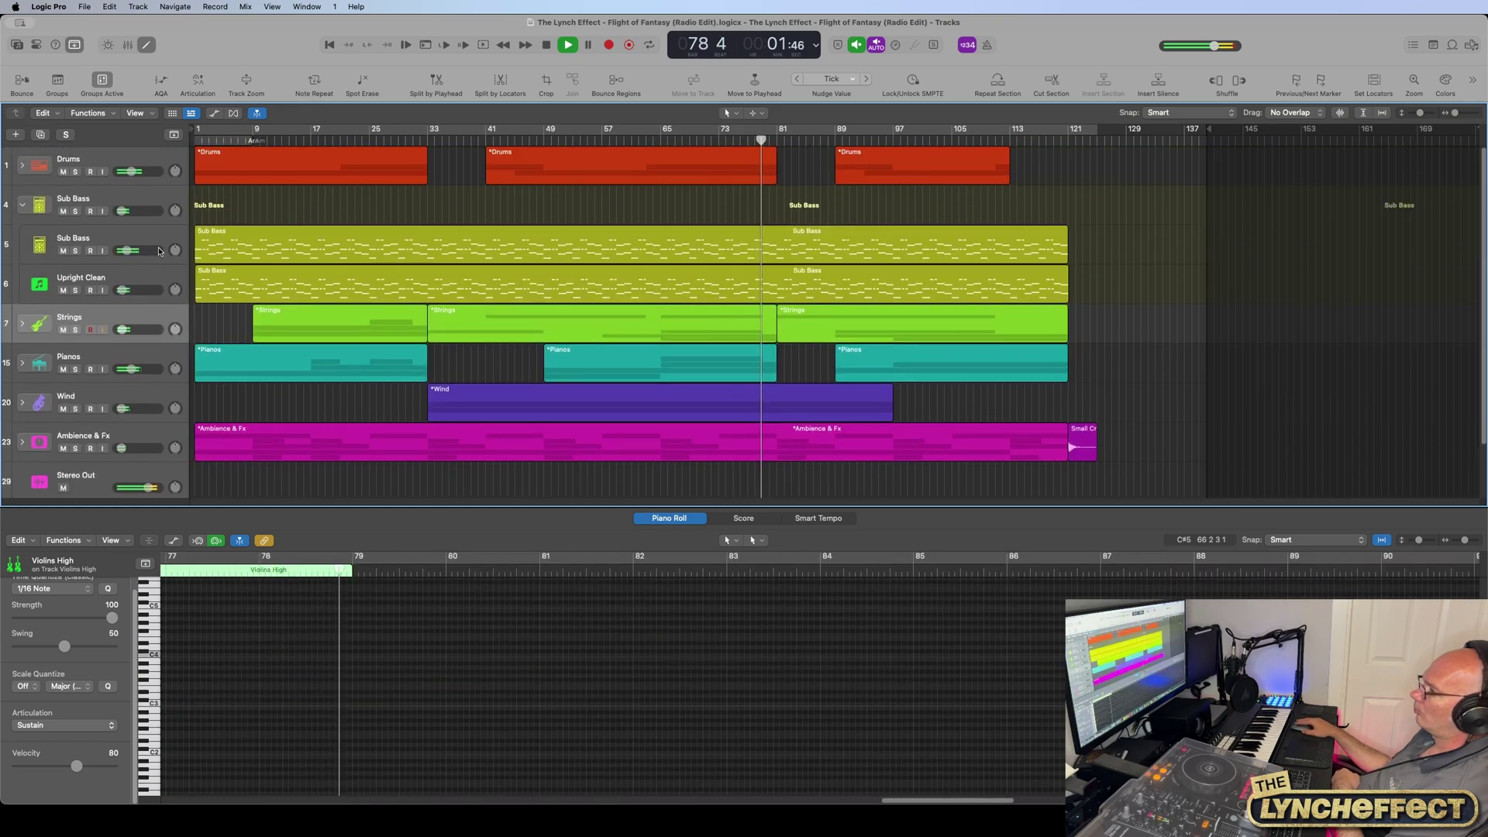
Step: Collapse the Sub Bass stack, expand the Drums stack and show the Amen Break region at bar 89 in the audio editor
{"action": "left_click", "coordinate": [23, 204]}
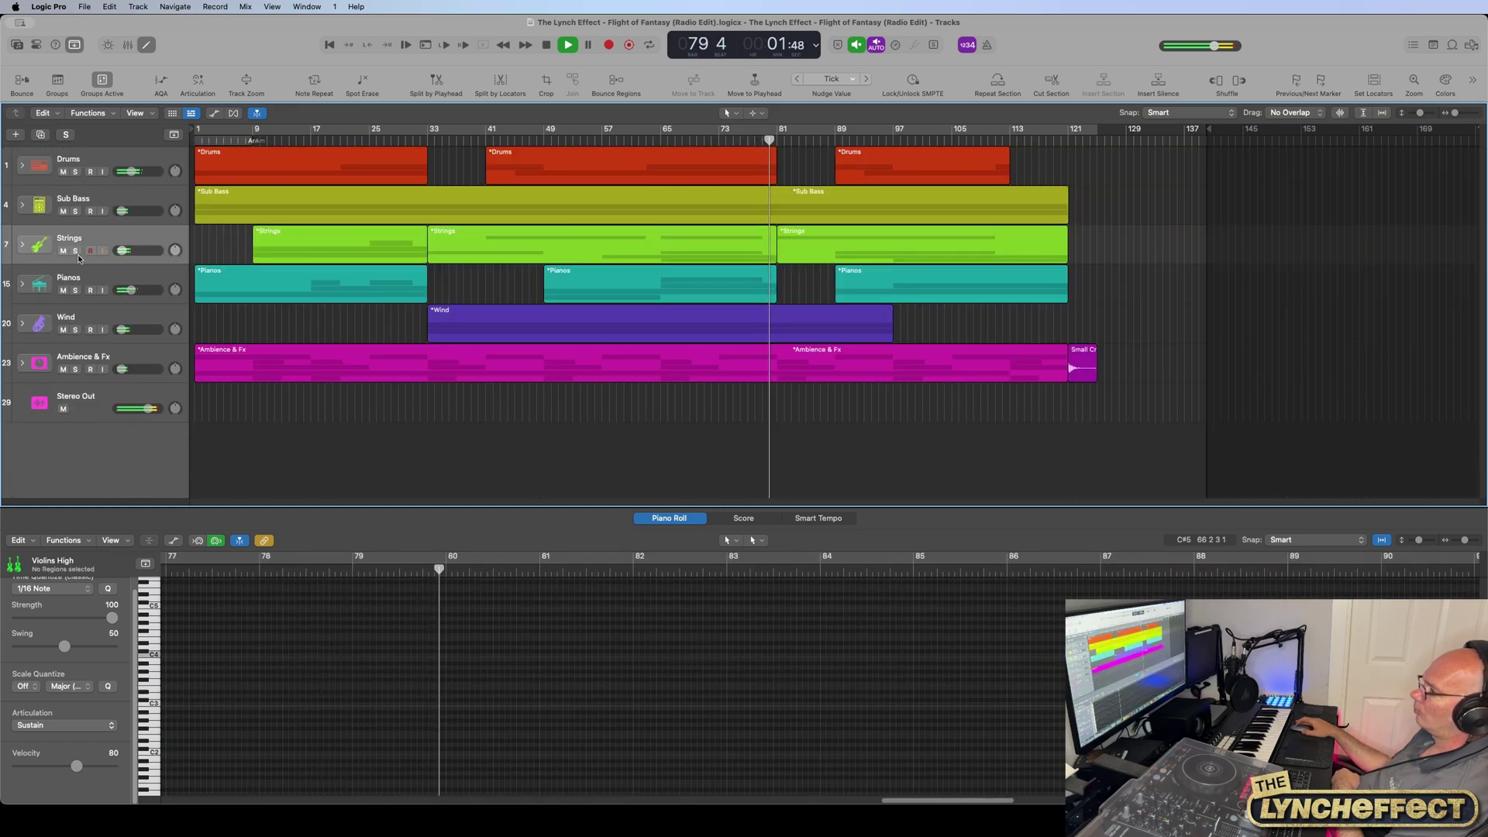
{"action": "left_click", "coordinate": [23, 166]}
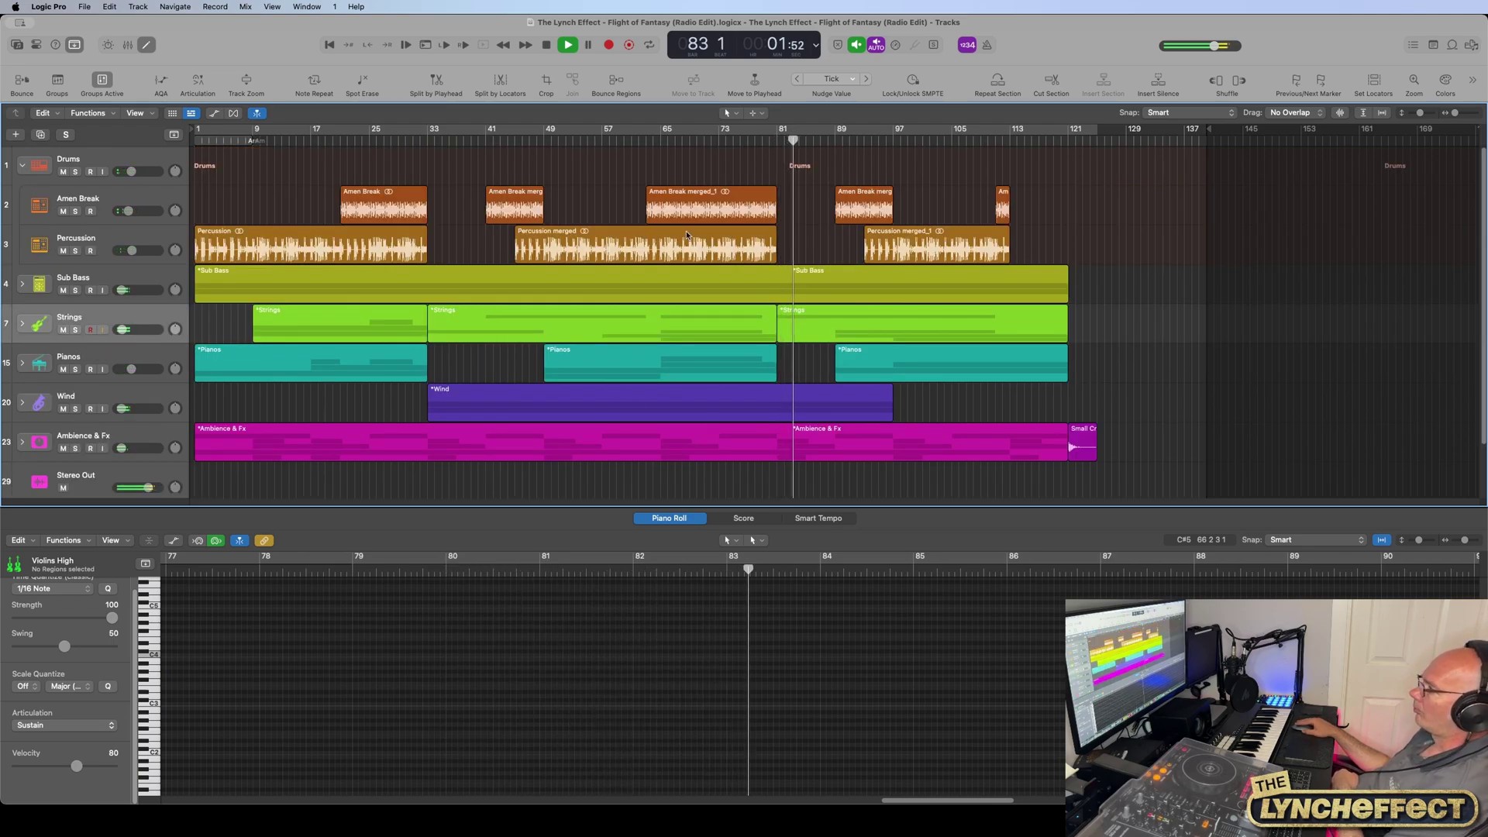
{"action": "left_click", "coordinate": [878, 208]}
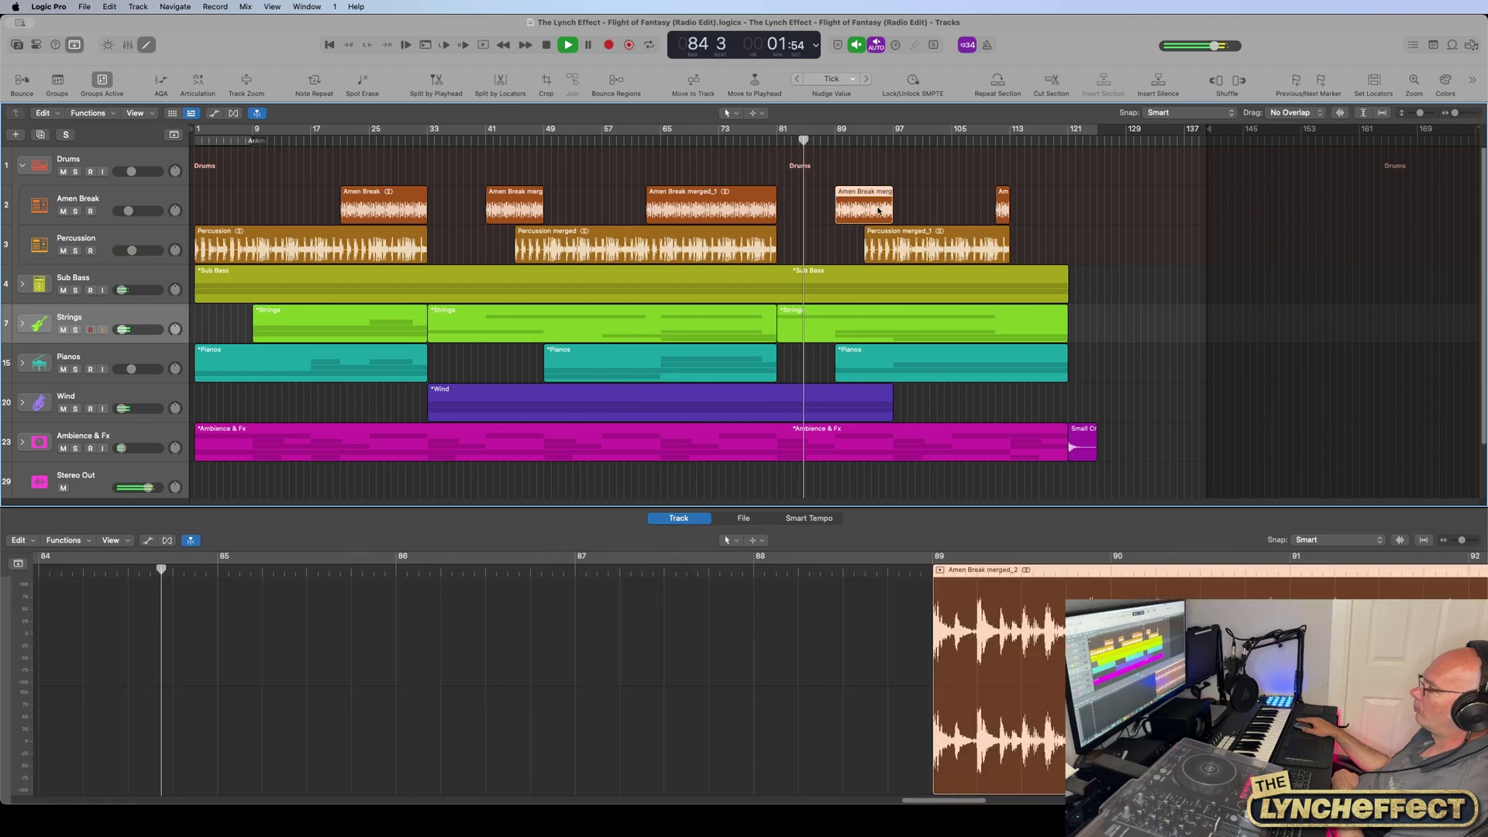
{"action": "left_click", "coordinate": [824, 221]}
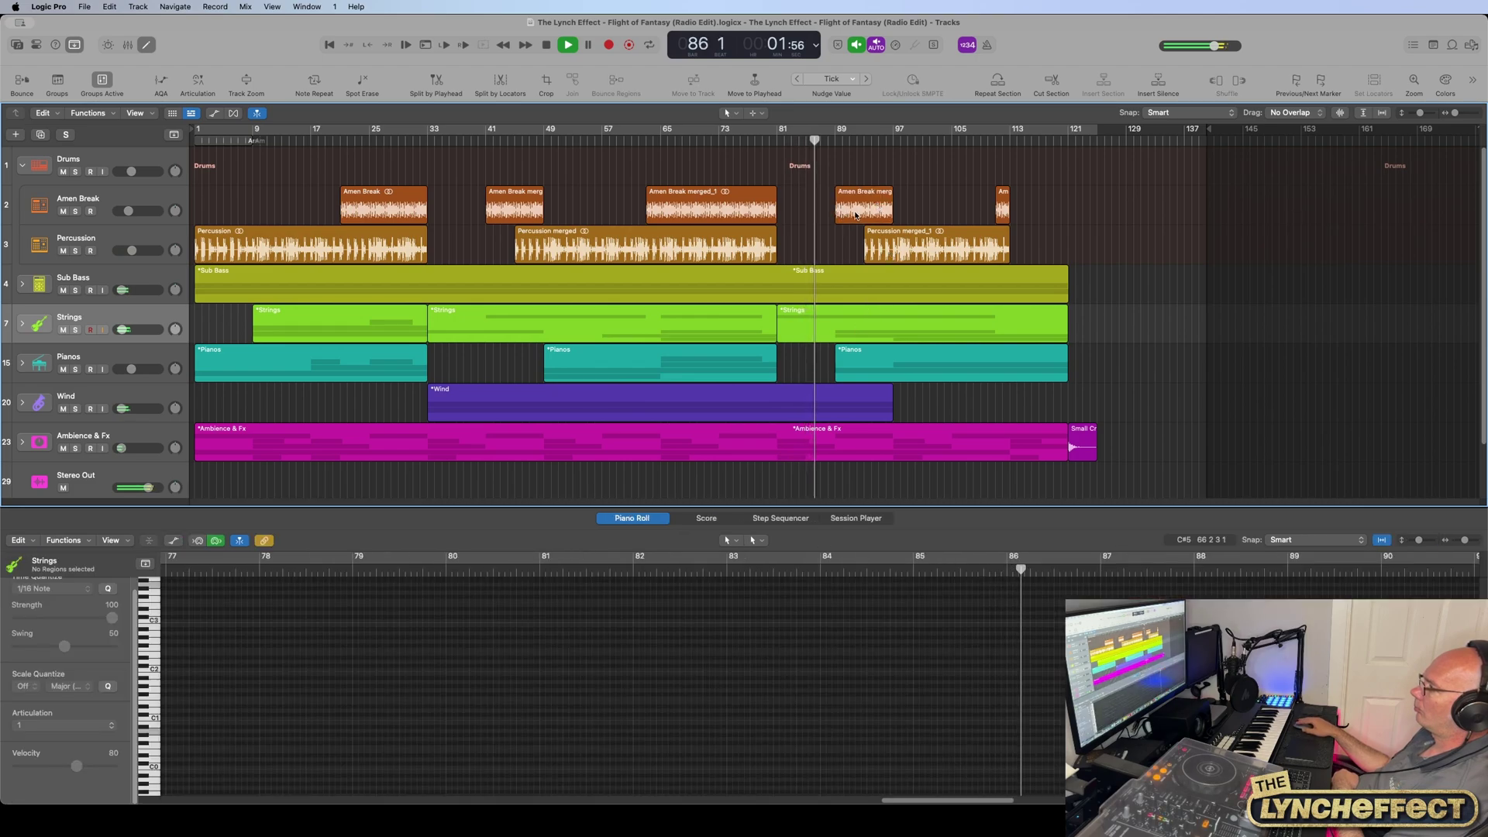
{"action": "left_click", "coordinate": [855, 215]}
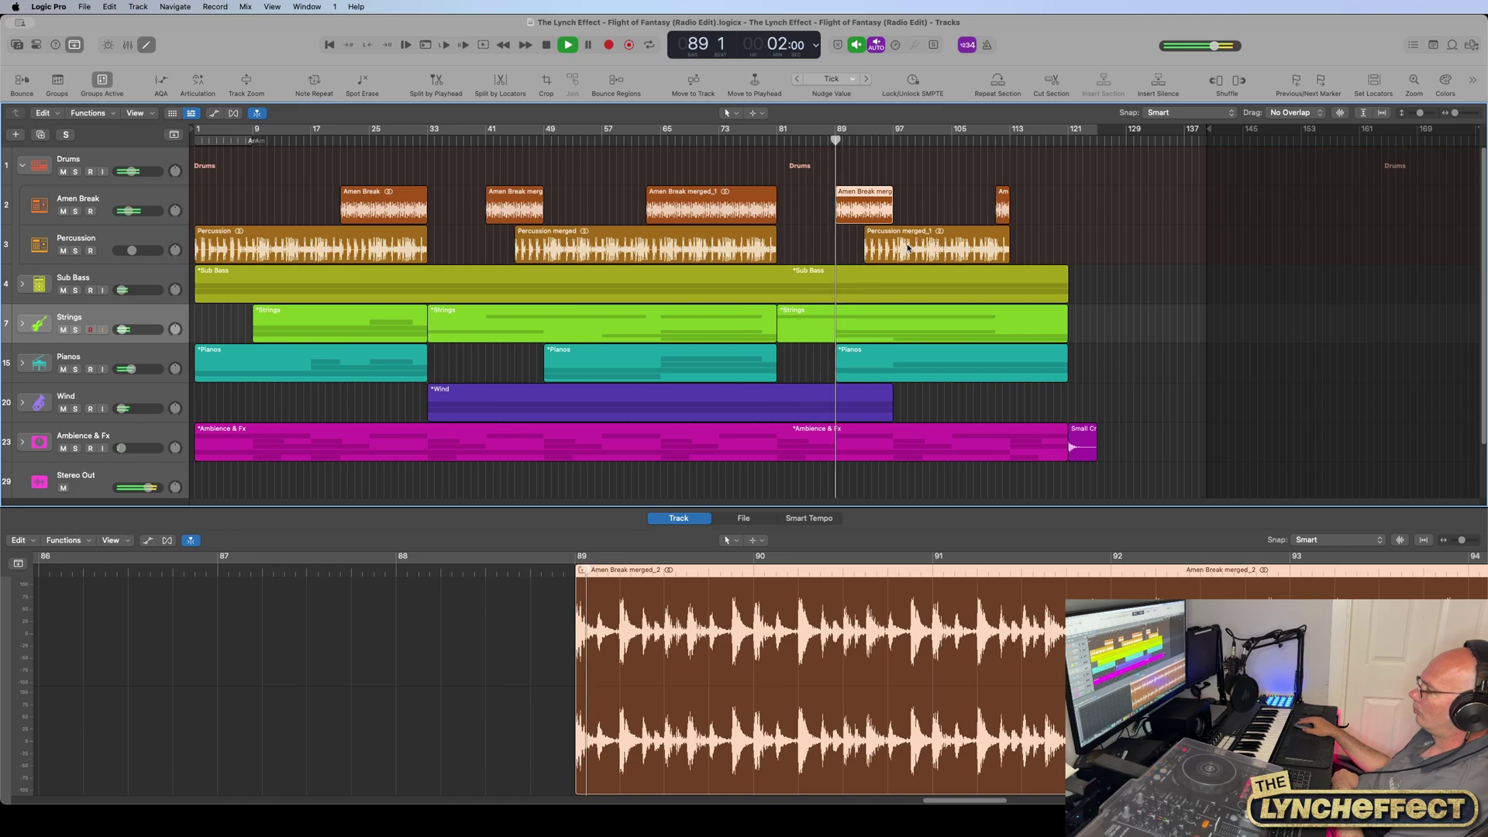
Step: View the Amen Break and Percussion track waveforms in the audio editor, and collapse the Drums stack
{"action": "left_click", "coordinate": [164, 201]}
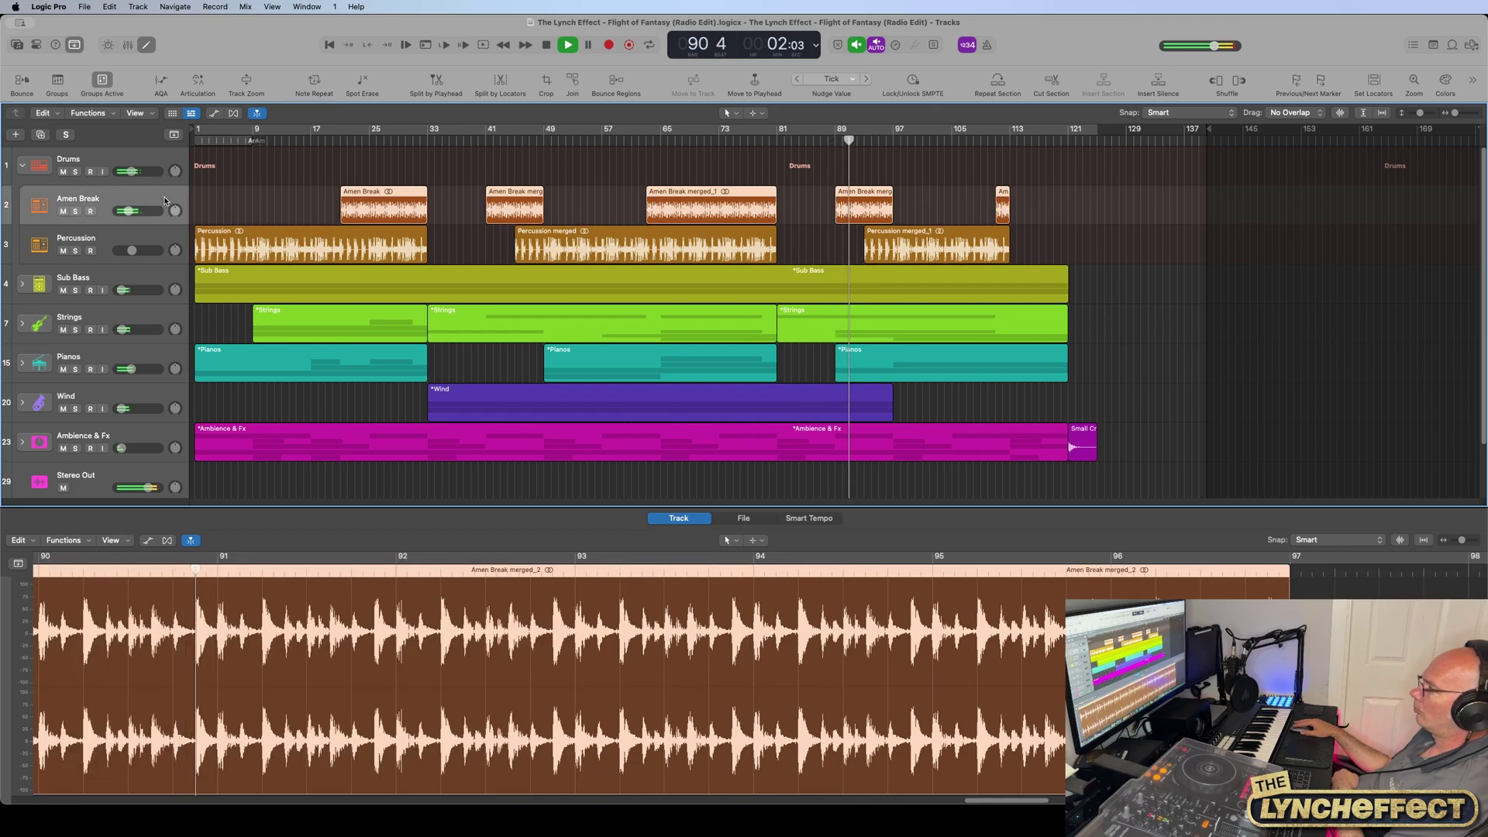
{"action": "left_click", "coordinate": [168, 237]}
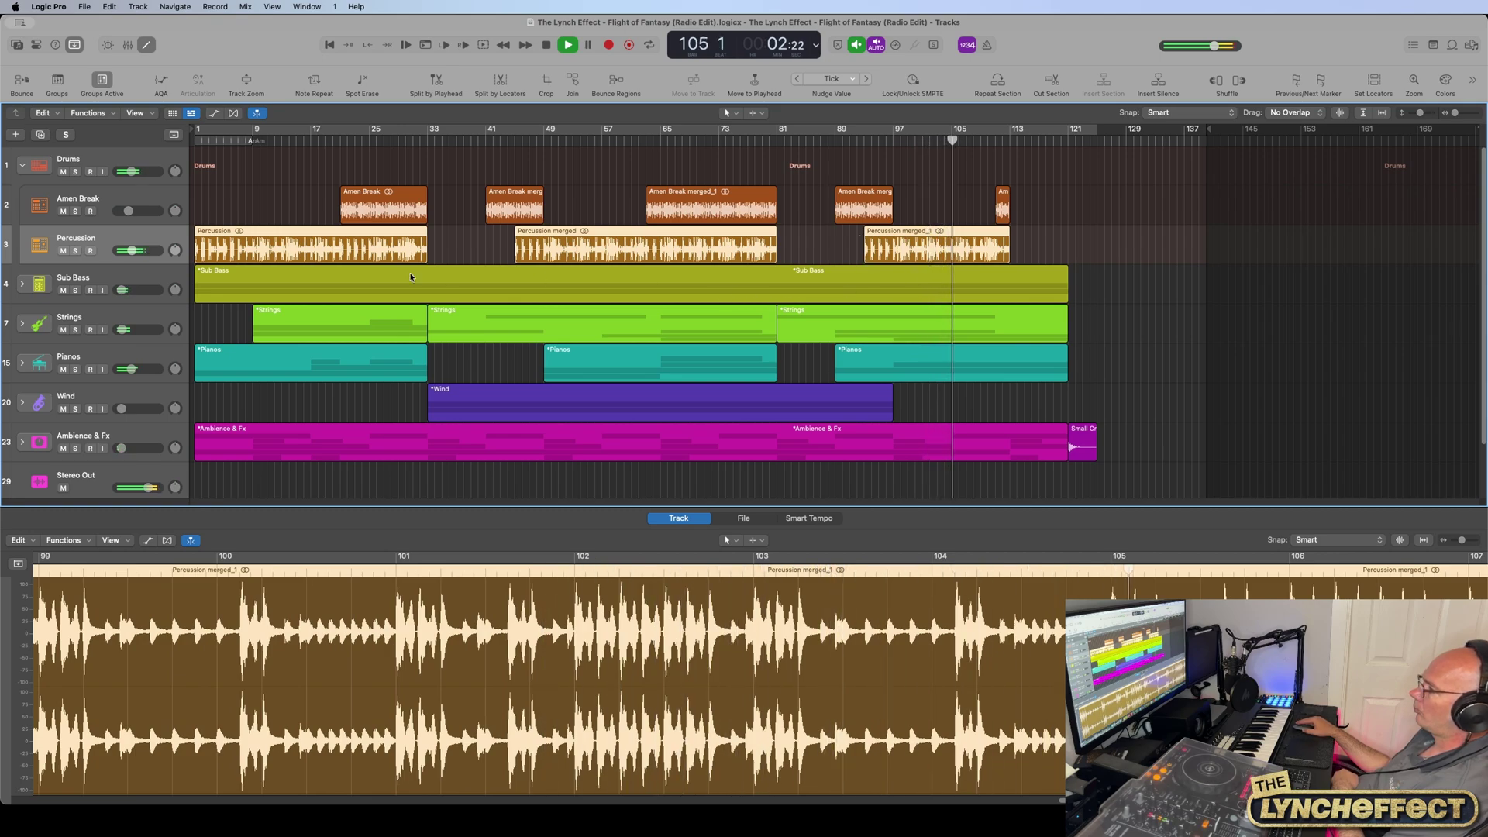
{"action": "left_click", "coordinate": [29, 166]}
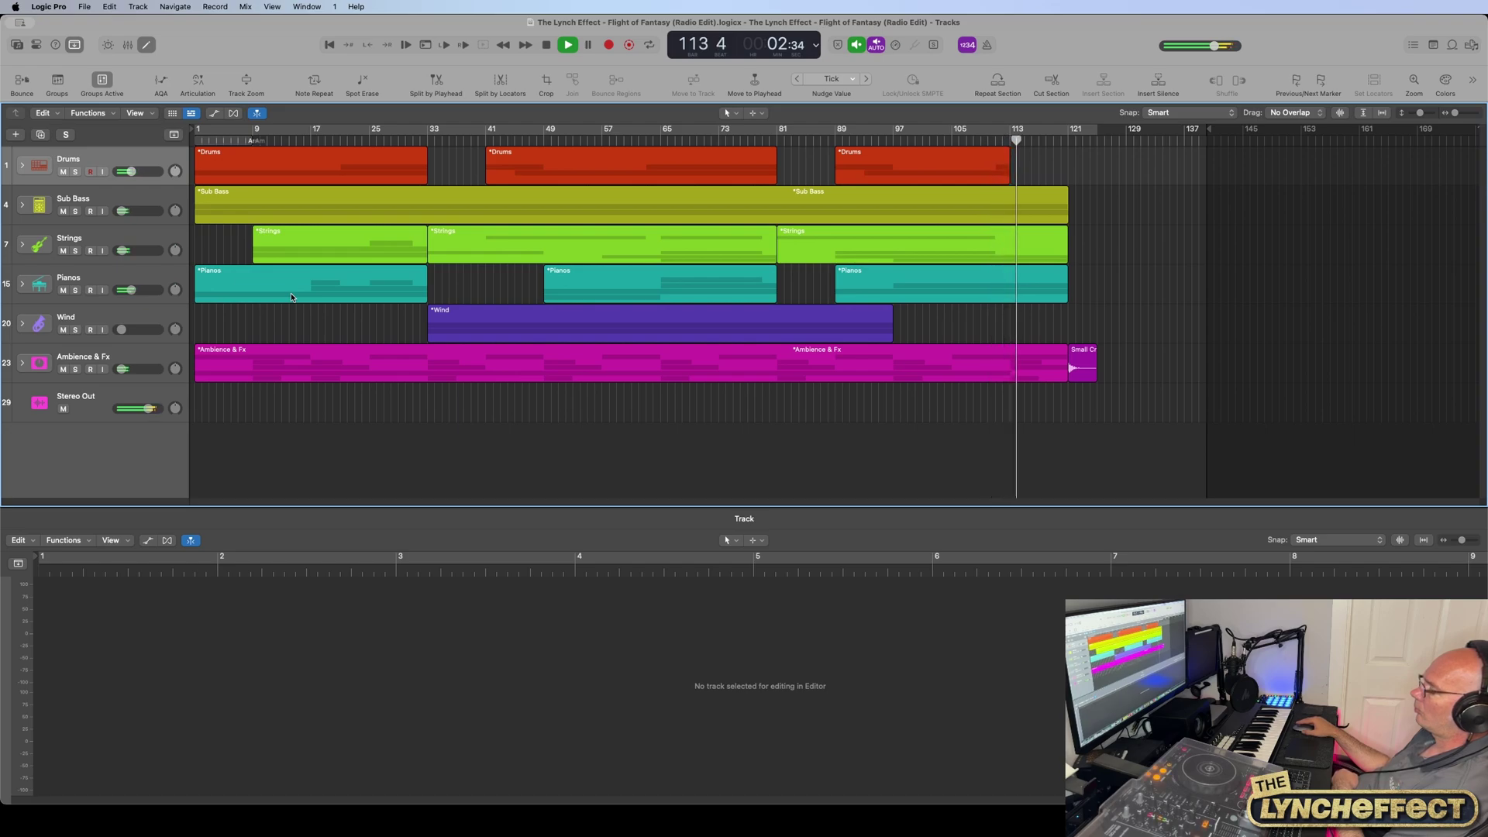
Step: Expand the Ambience & Fx stack and view its tracks from Risers to Small Crash
{"action": "left_click", "coordinate": [22, 362]}
{"action": "scroll", "coordinate": [1034, 360], "scroll_direction": "down", "scroll_amount": 1}
{"action": "scroll", "coordinate": [1034, 360], "scroll_direction": "down", "scroll_amount": 4}
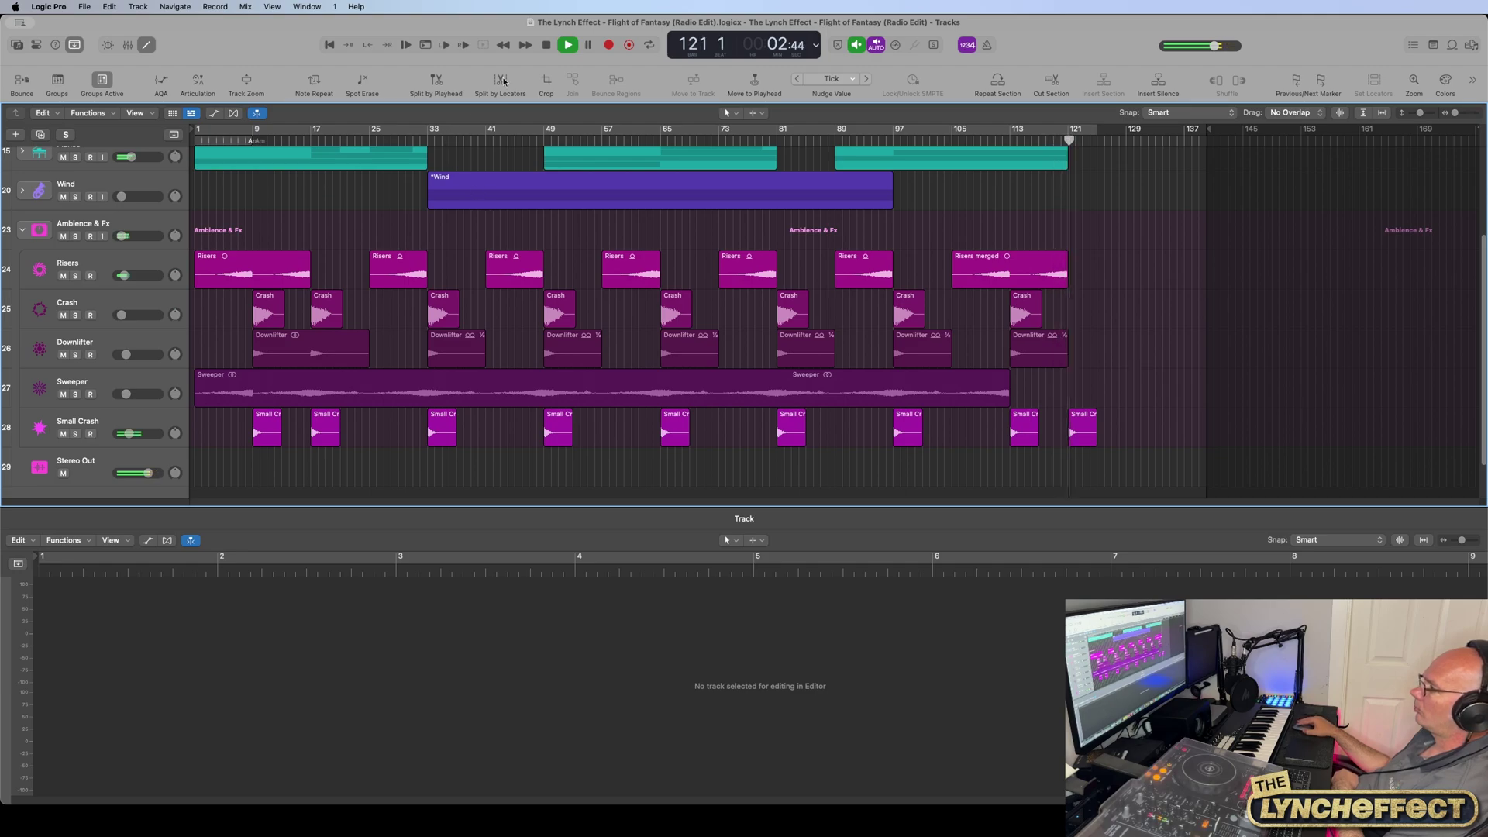
Step: Stop playback and collapse the Ambience & Fx stack
{"action": "left_click", "coordinate": [547, 45]}
{"action": "scroll", "coordinate": [494, 240], "scroll_direction": "up", "scroll_amount": 4}
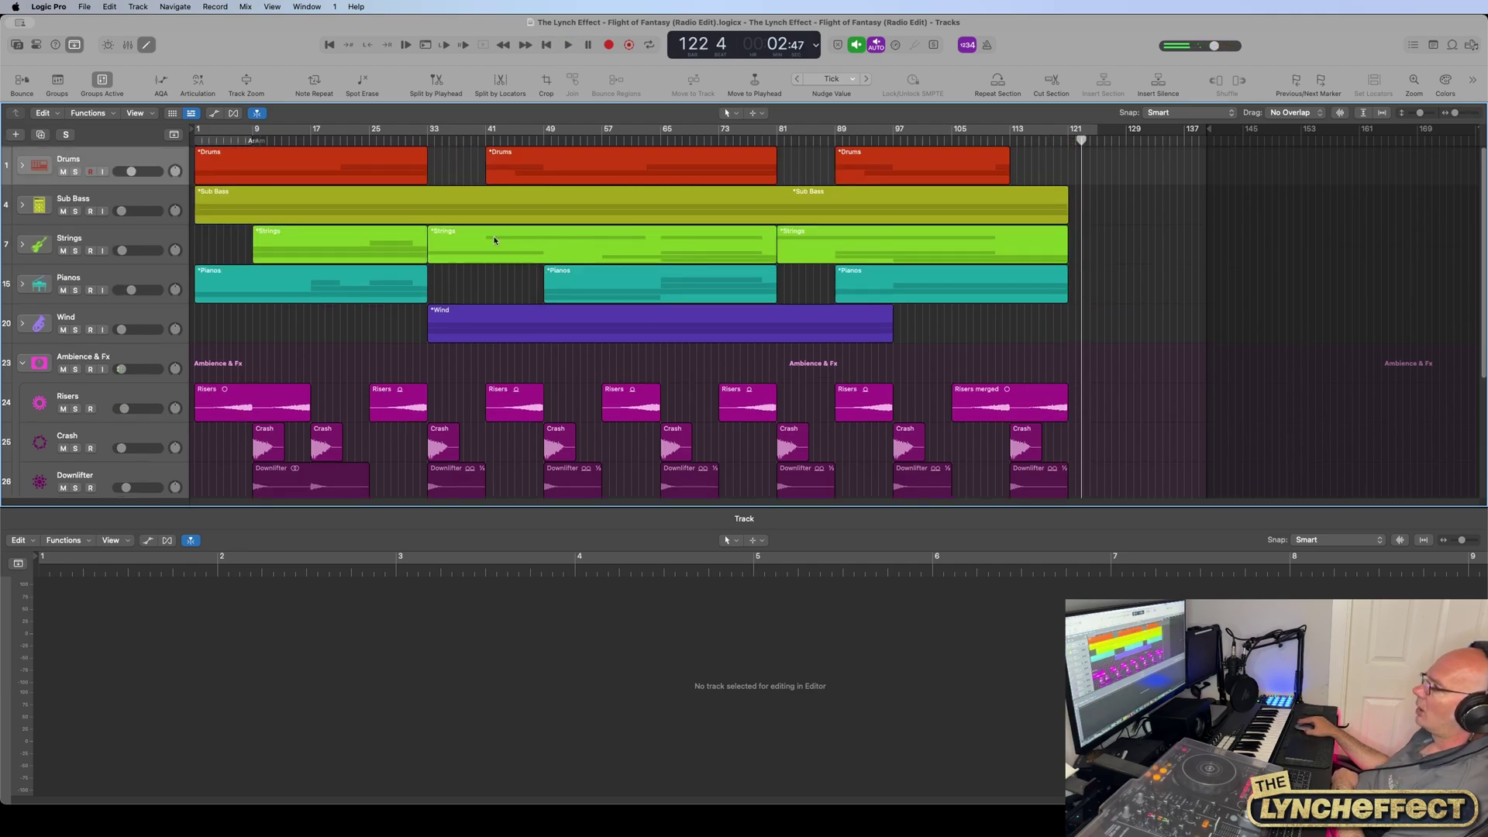
{"action": "left_click", "coordinate": [21, 364]}
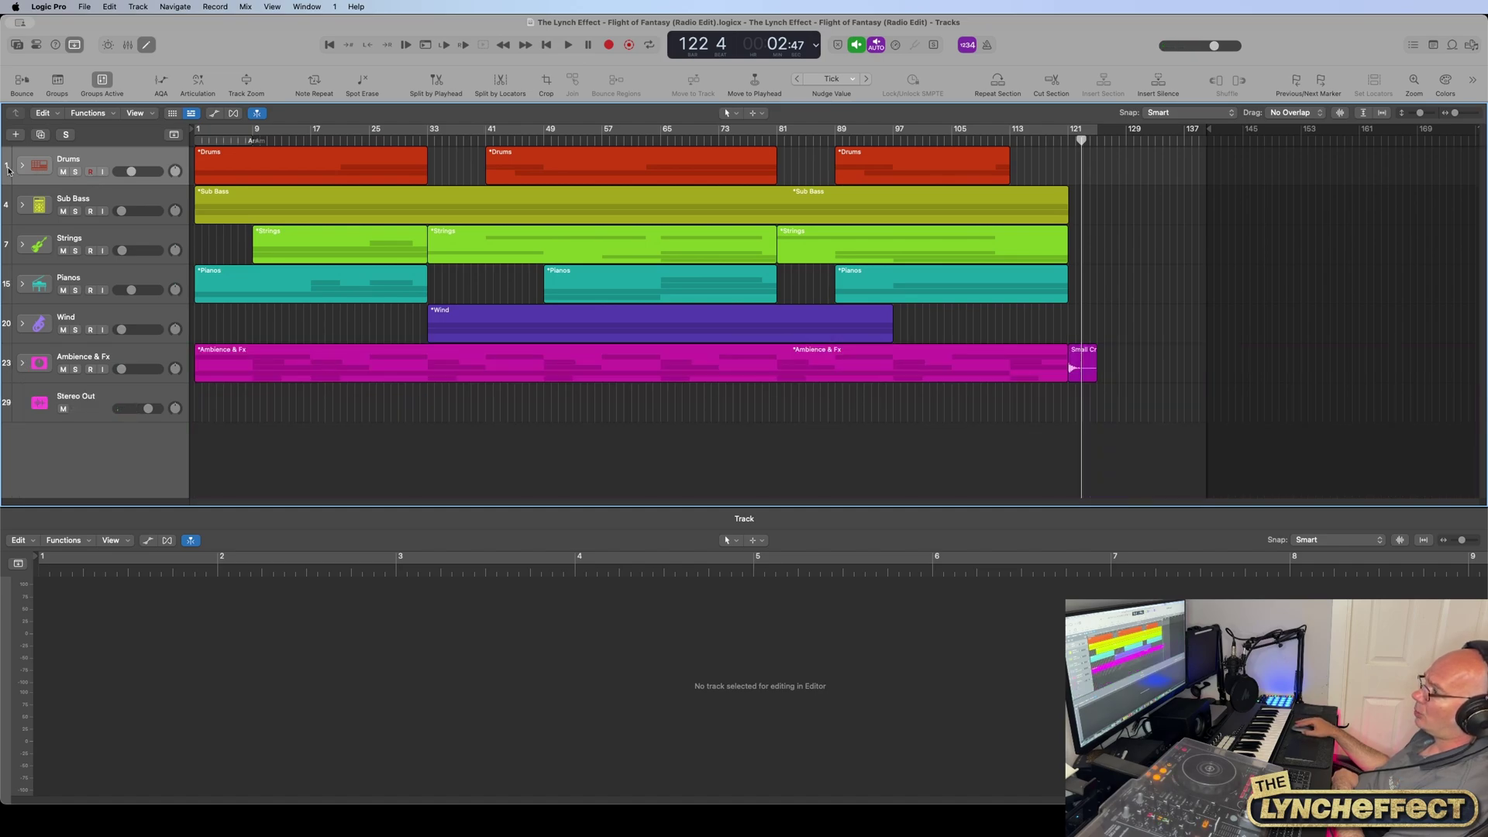
Step: Expand and solo the Drums stack, and play it from bar 1 with the first Percussion region shown in the audio editor
{"action": "left_click", "coordinate": [21, 166]}
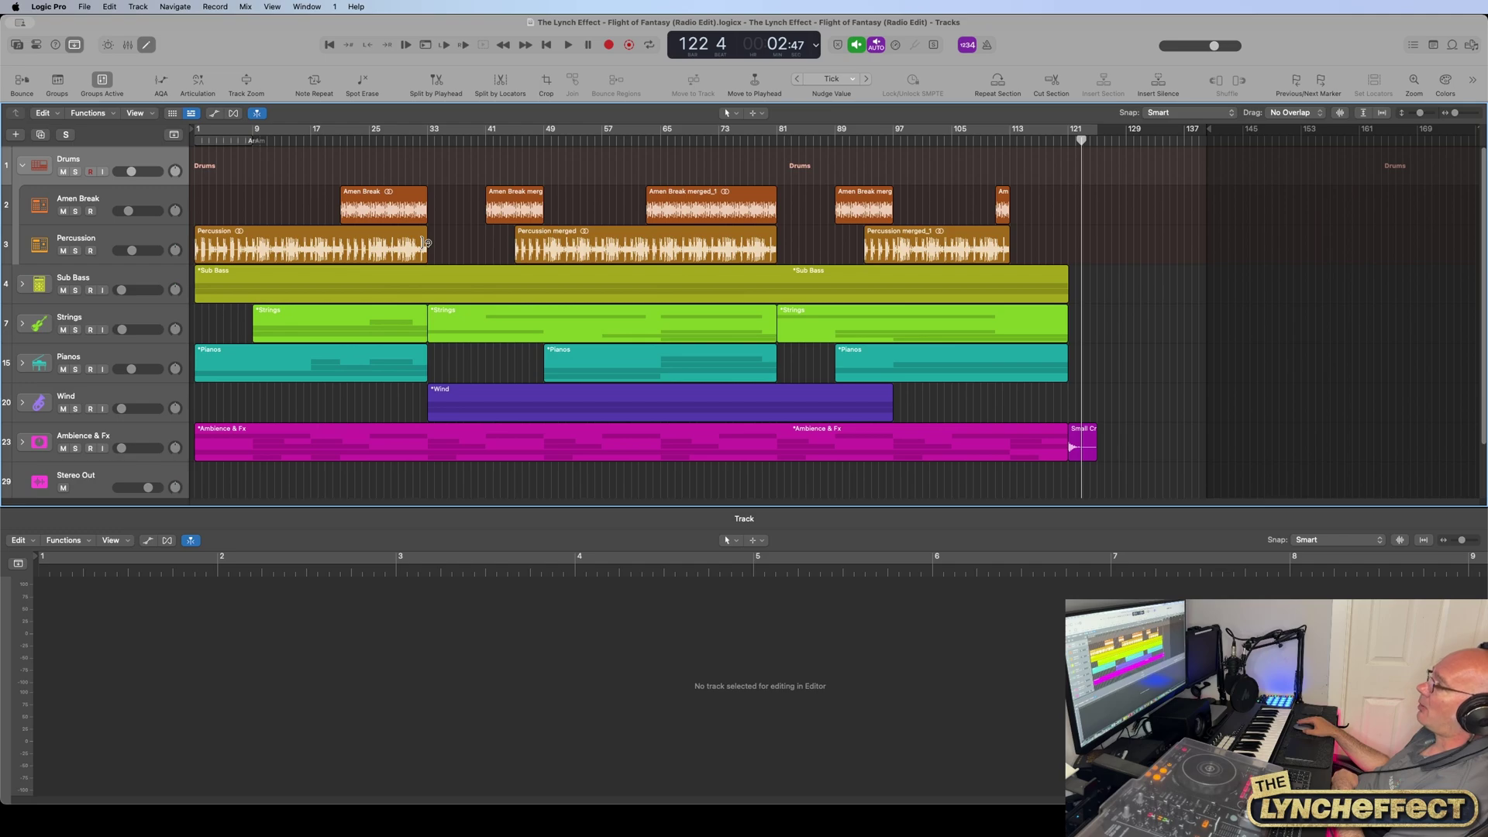
{"action": "left_click_drag", "start_coordinate": [1081, 141], "coordinate": [111, 189]}
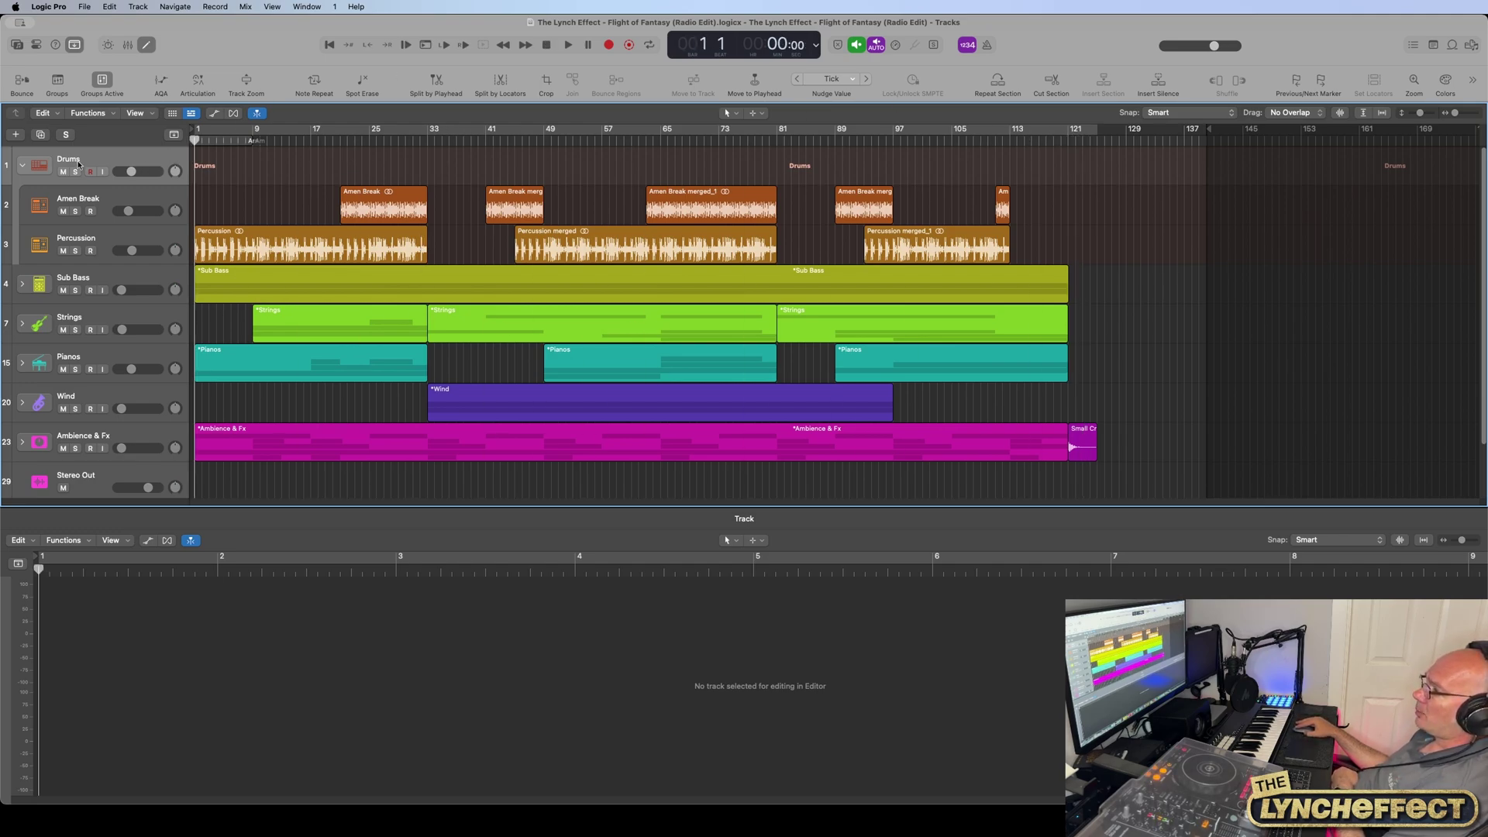
{"action": "left_click", "coordinate": [75, 171]}
{"action": "left_click", "coordinate": [566, 47]}
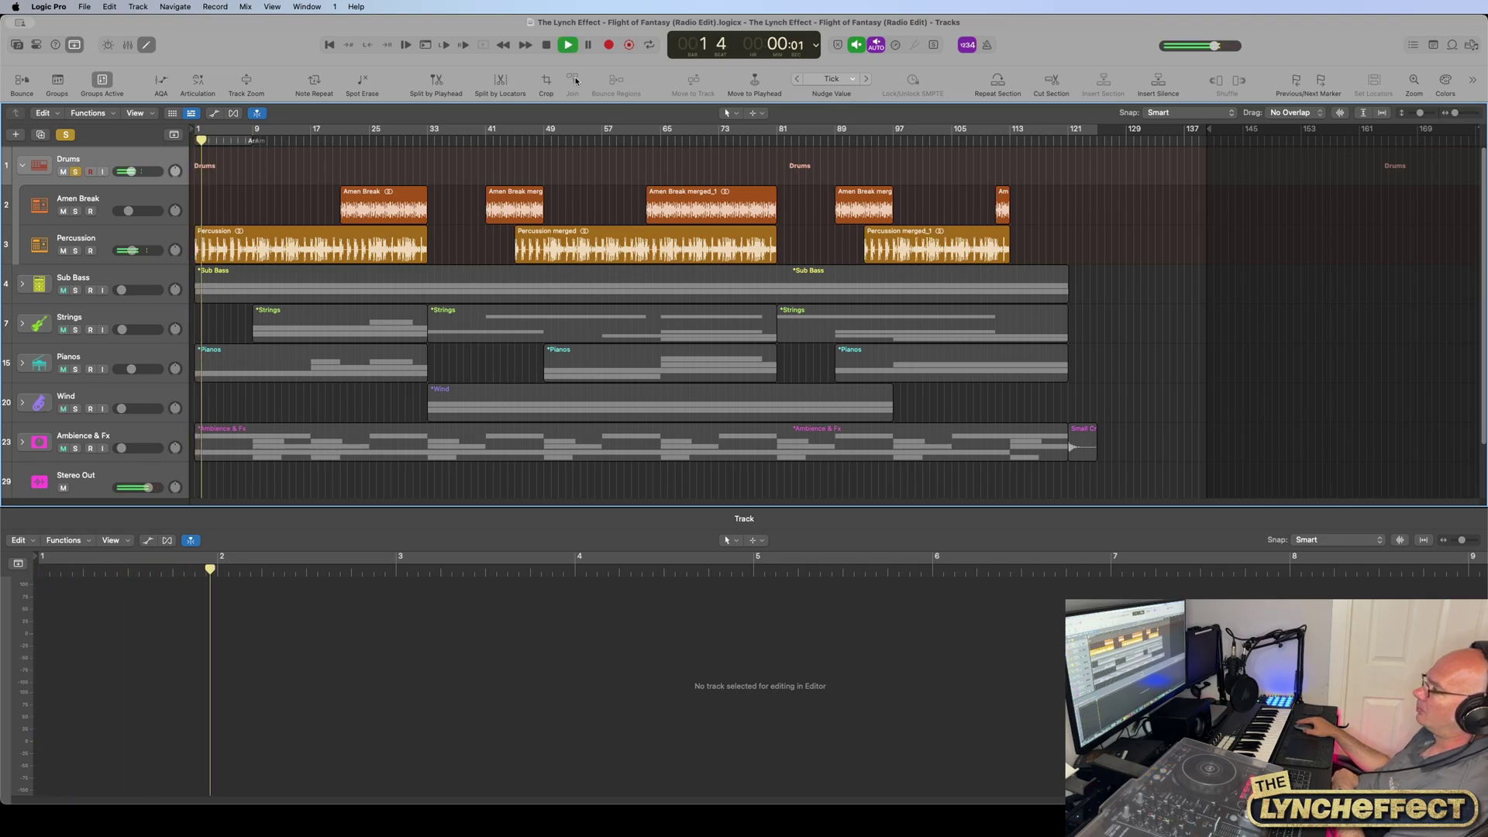
{"action": "left_click", "coordinate": [292, 256]}
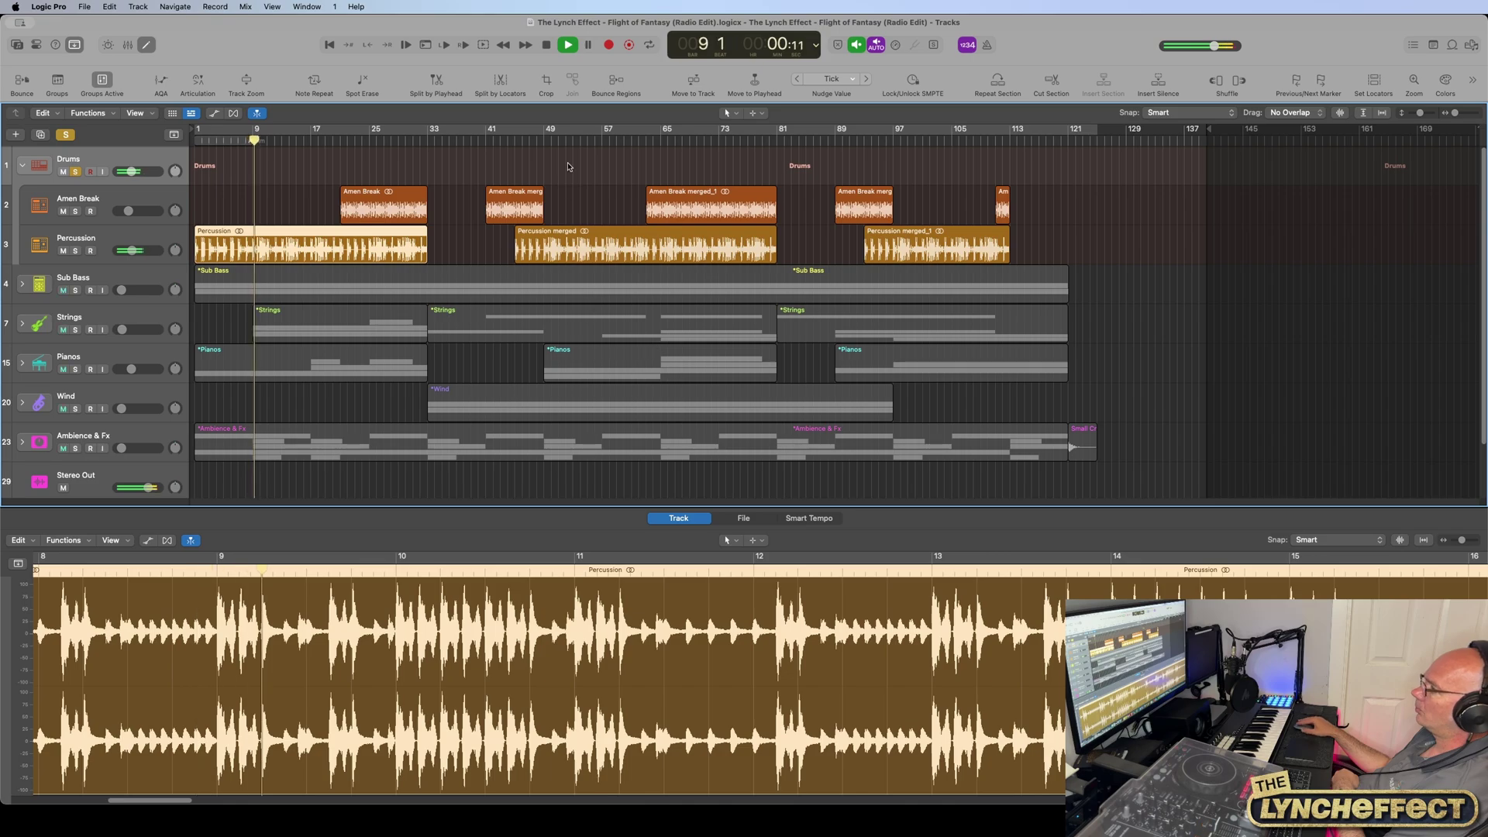
{"action": "left_click", "coordinate": [547, 45]}
Step: Play the drums from bar 21 with the Amen Break waveform shown, soloing Amen Break first and adding Percussion to the solo
{"action": "left_click_drag", "start_coordinate": [260, 140], "coordinate": [338, 143]}
{"action": "left_click", "coordinate": [371, 211]}
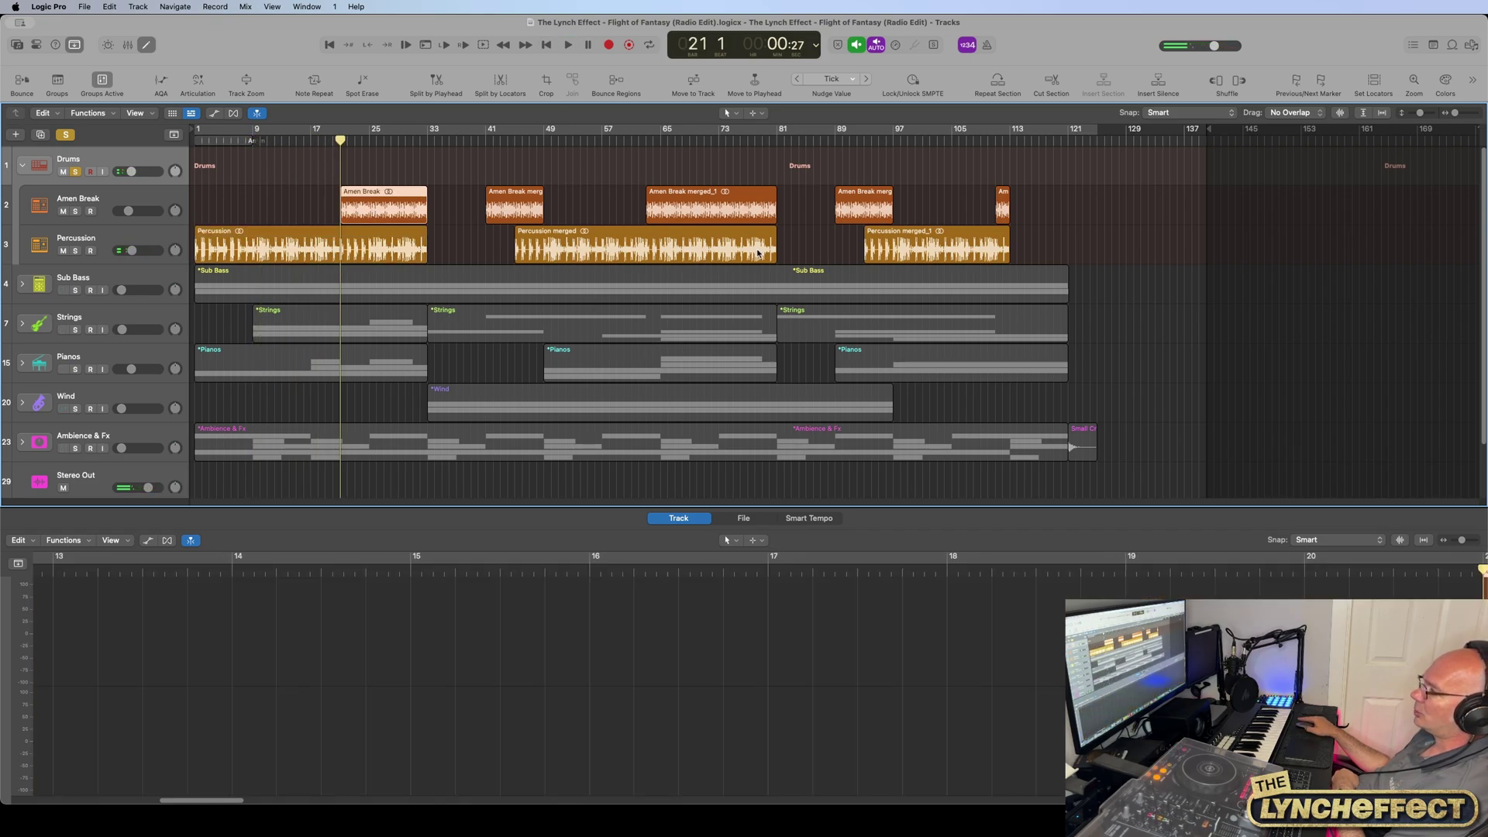
{"action": "left_click", "coordinate": [370, 202]}
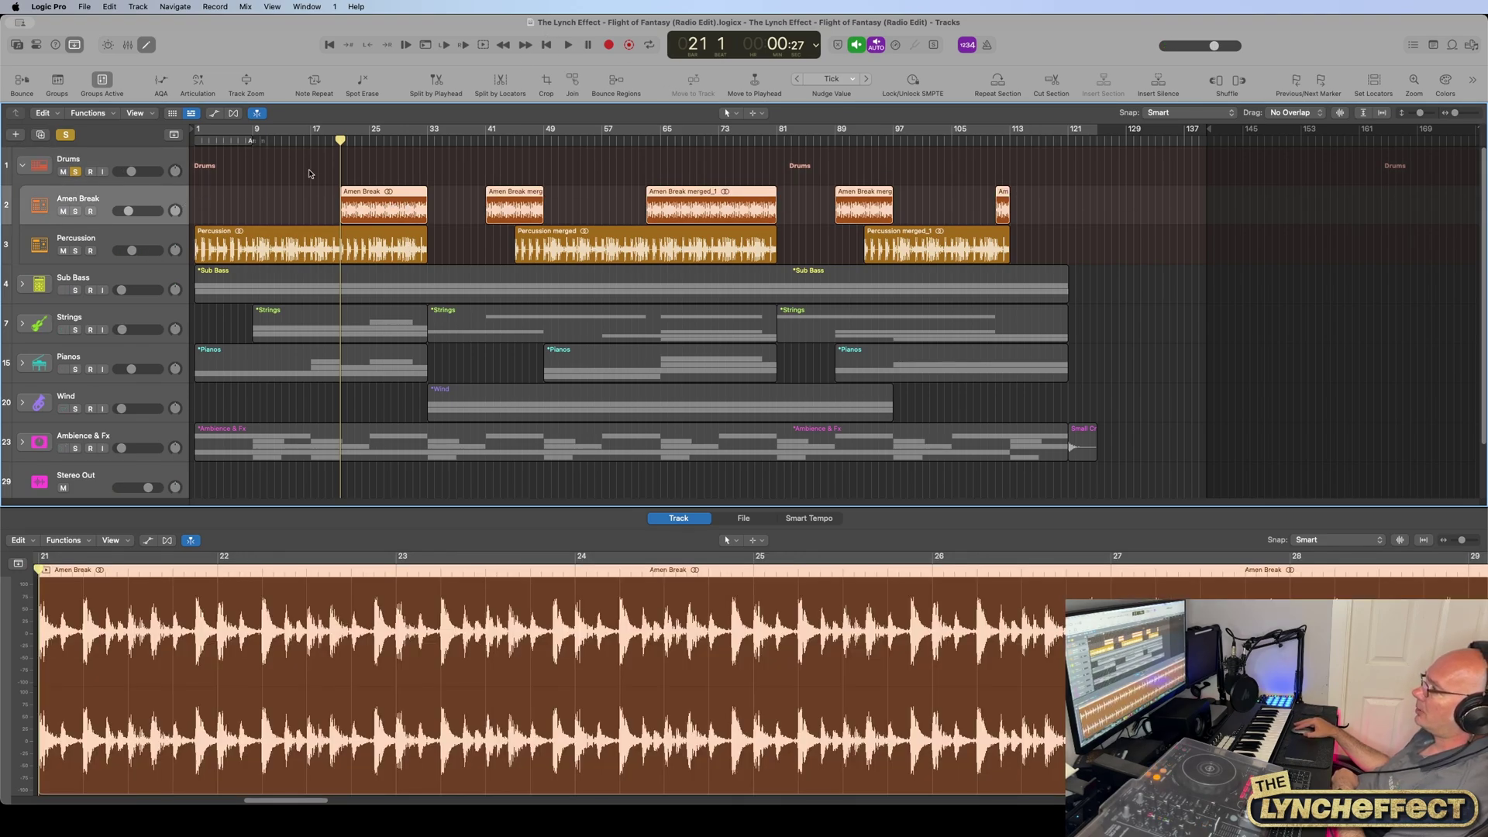
{"action": "left_click", "coordinate": [571, 45]}
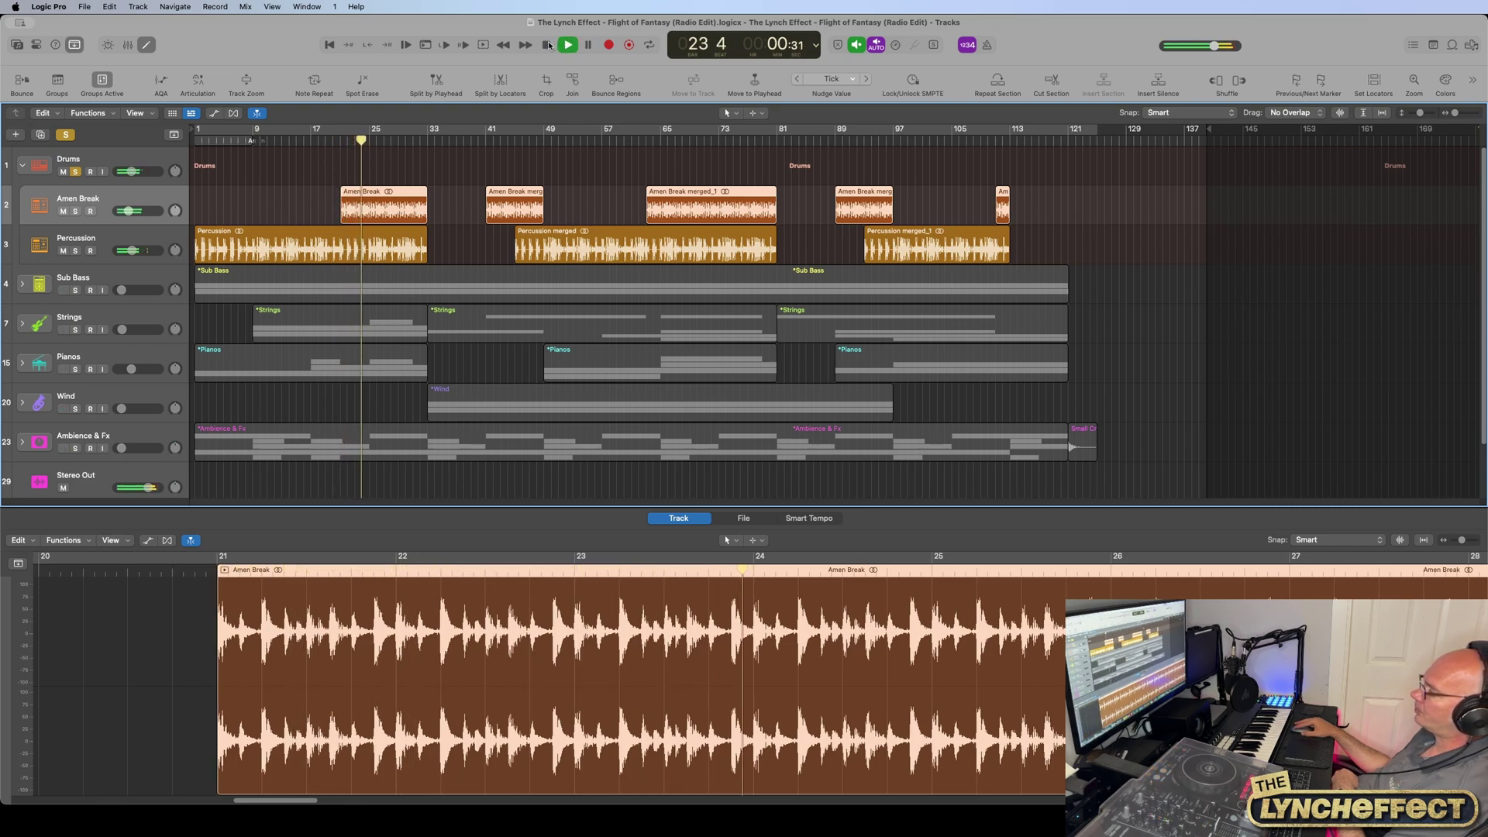
{"action": "left_click", "coordinate": [75, 212]}
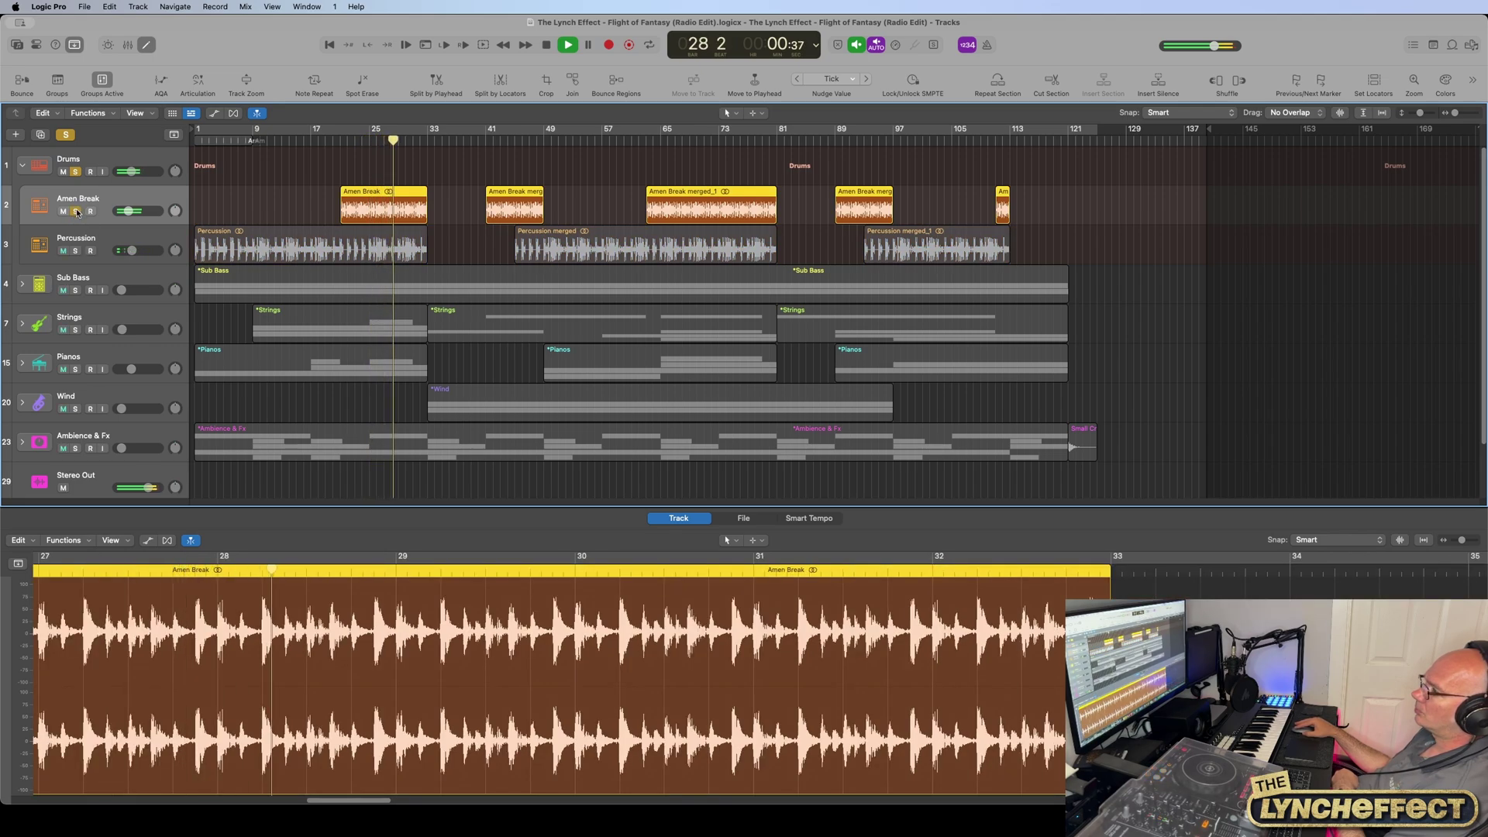
{"action": "left_click", "coordinate": [75, 250]}
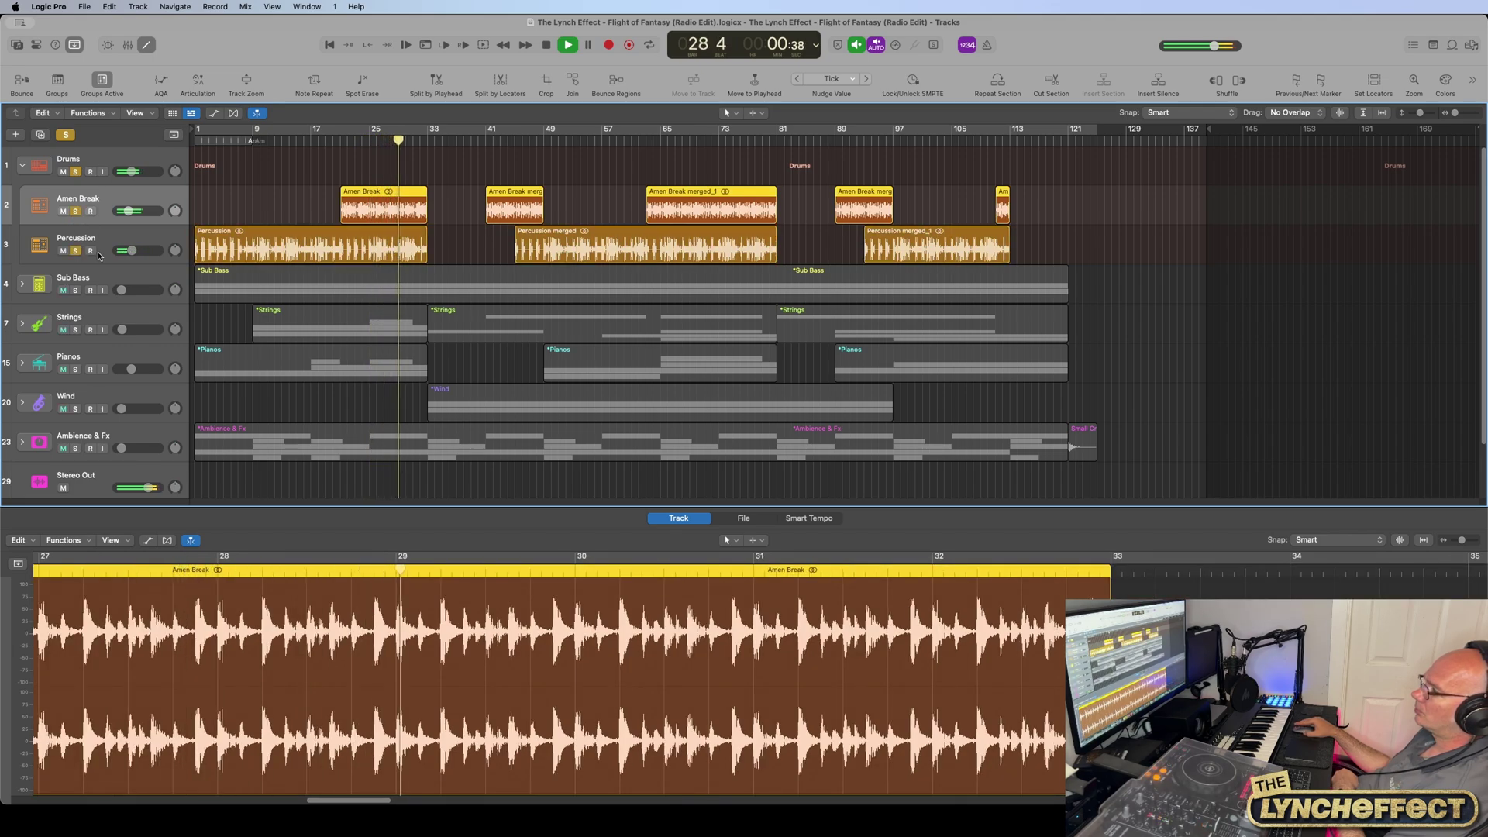
Step: Clear all solos, stop playback, and collapse the Drums stack with the playhead returned to bar 1
{"action": "left_click", "coordinate": [67, 135]}
{"action": "left_click", "coordinate": [564, 47]}
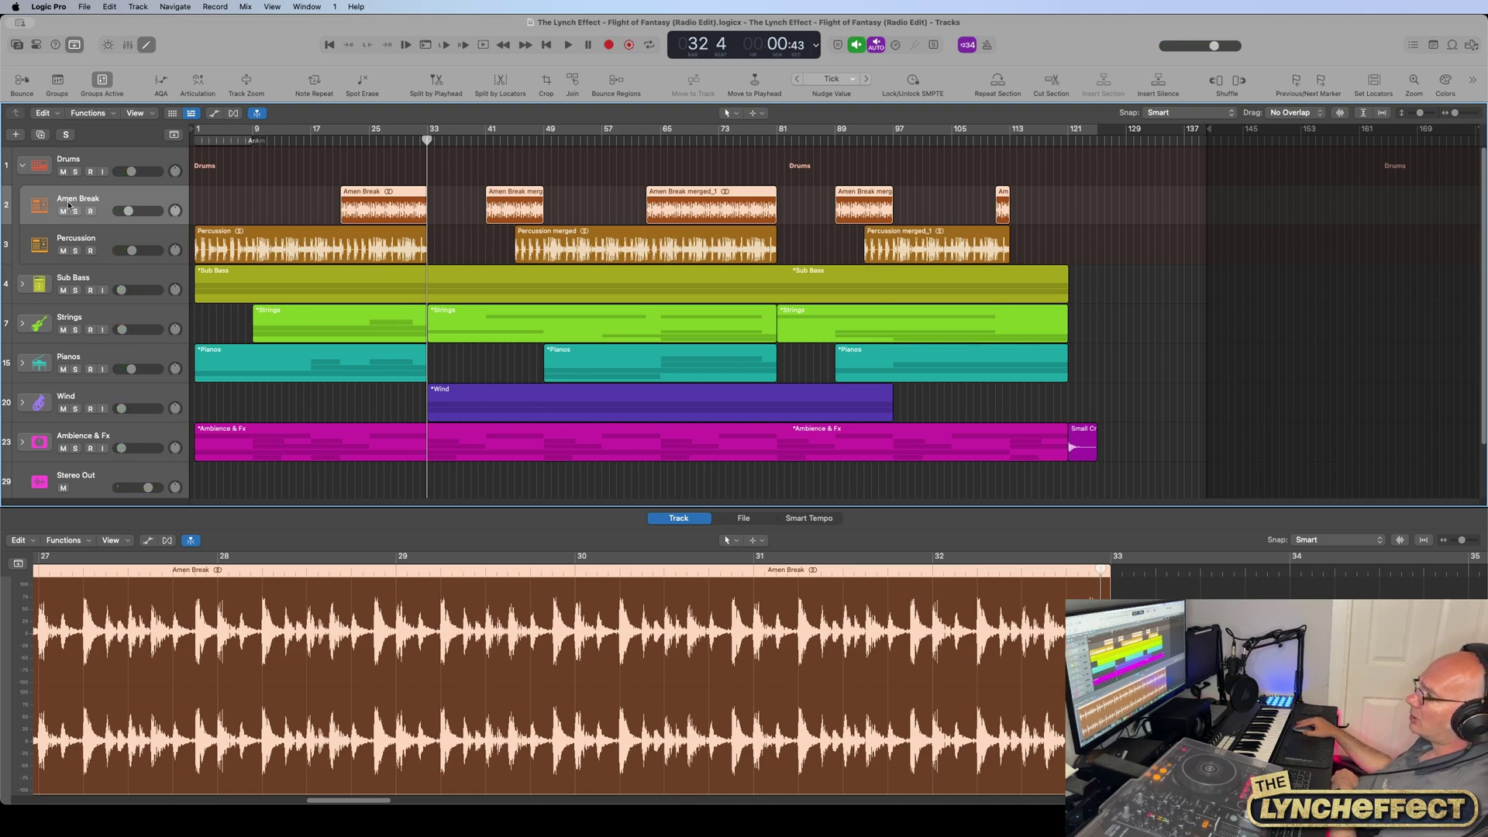
{"action": "left_click", "coordinate": [24, 167]}
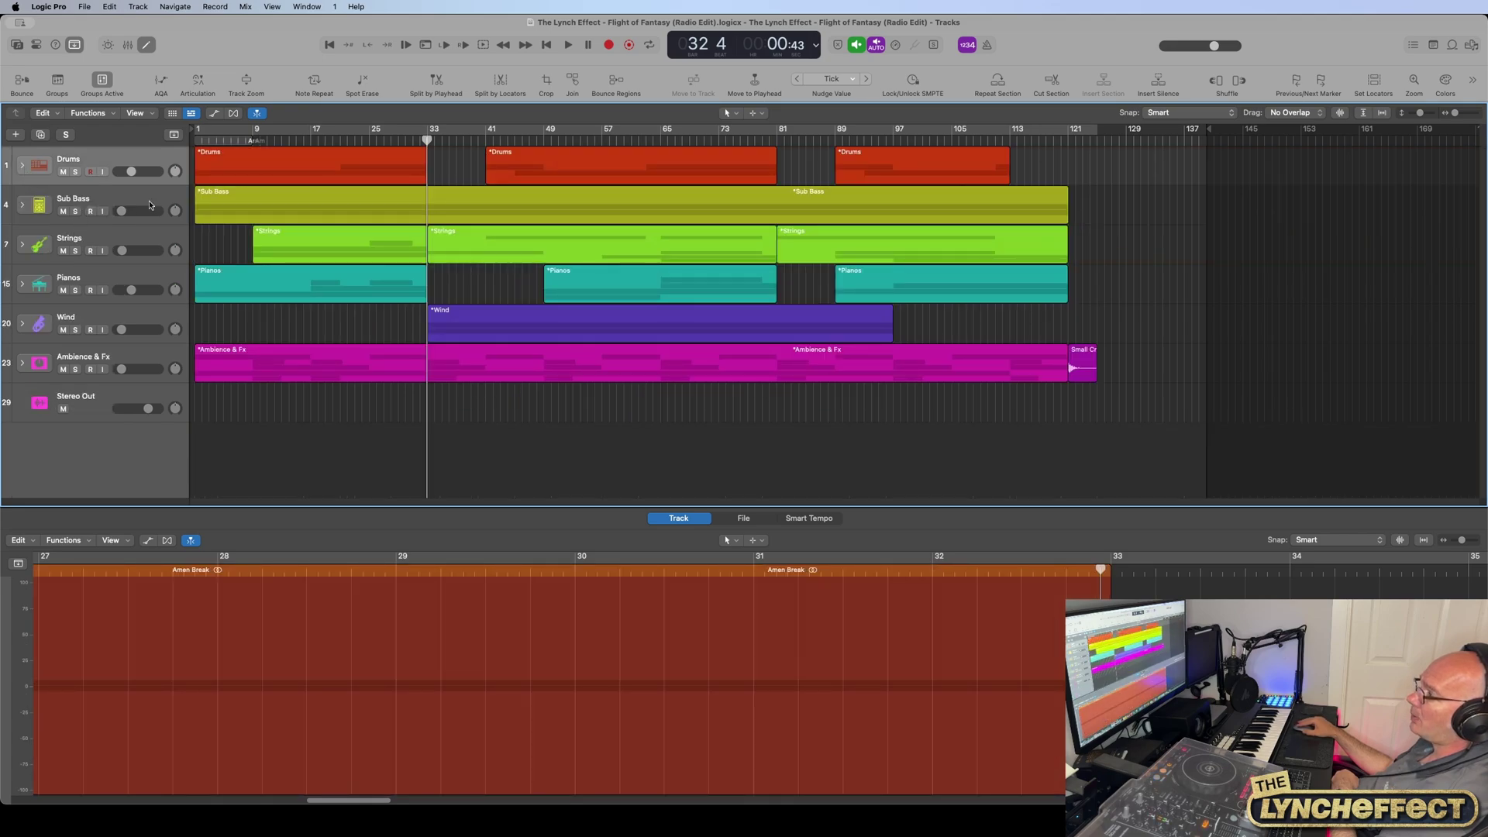
{"action": "key", "text": "space"}
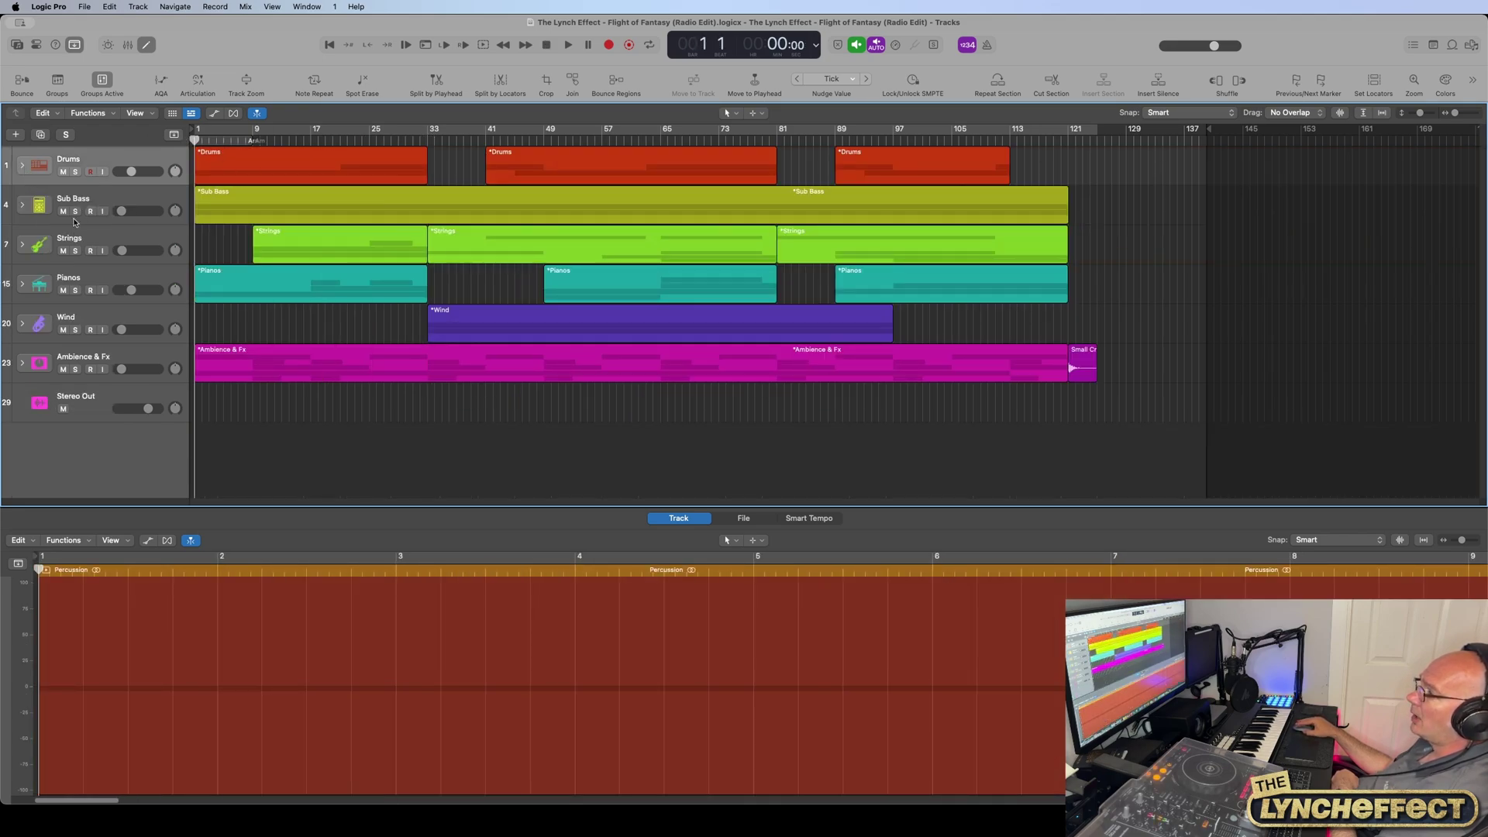
Step: Expand and solo the Sub Bass stack, play its opening bars and return the playhead to bar 1
{"action": "left_click", "coordinate": [22, 205]}
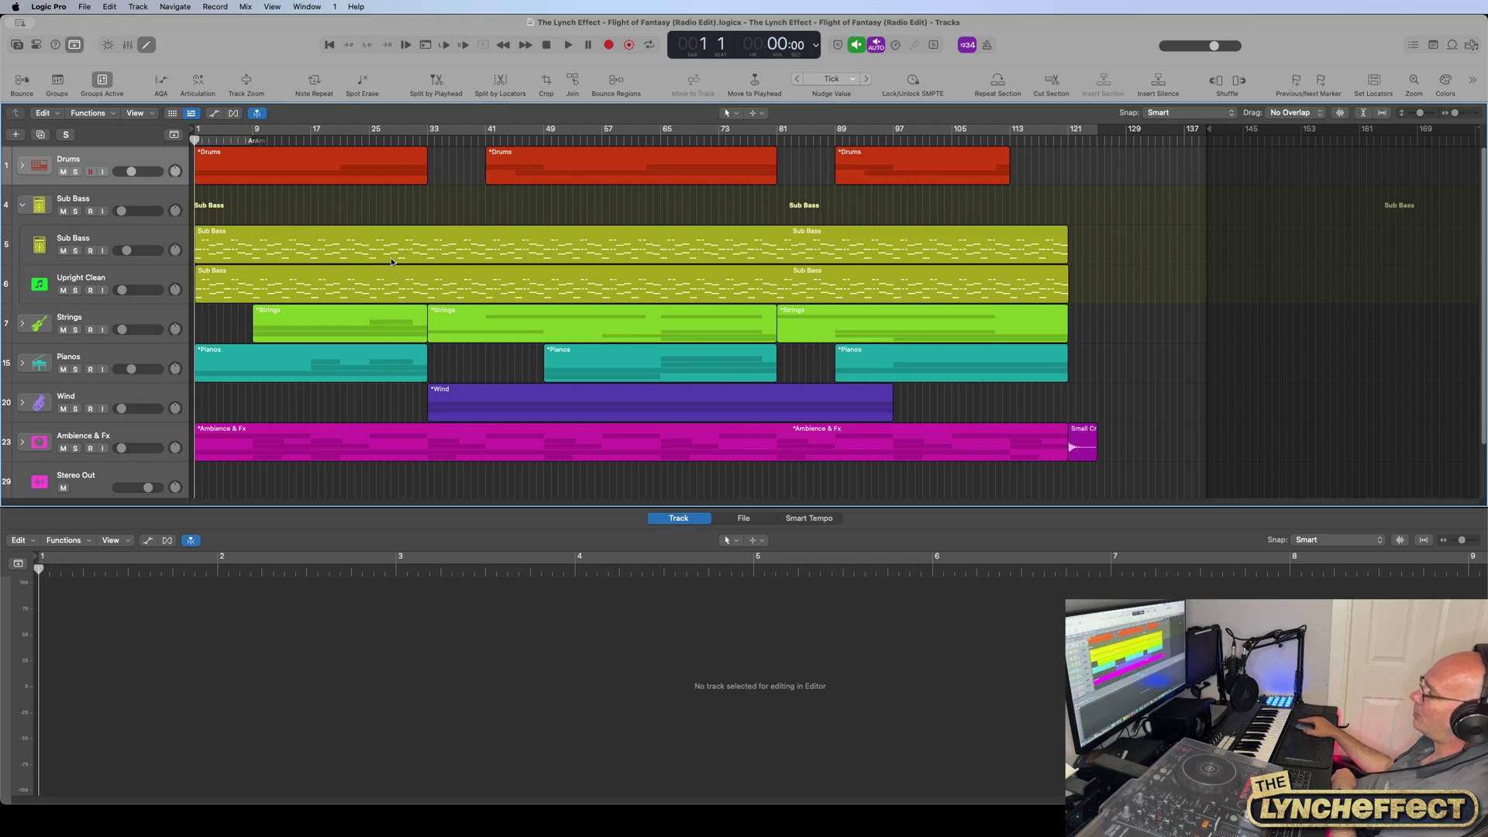
{"action": "left_click", "coordinate": [75, 211]}
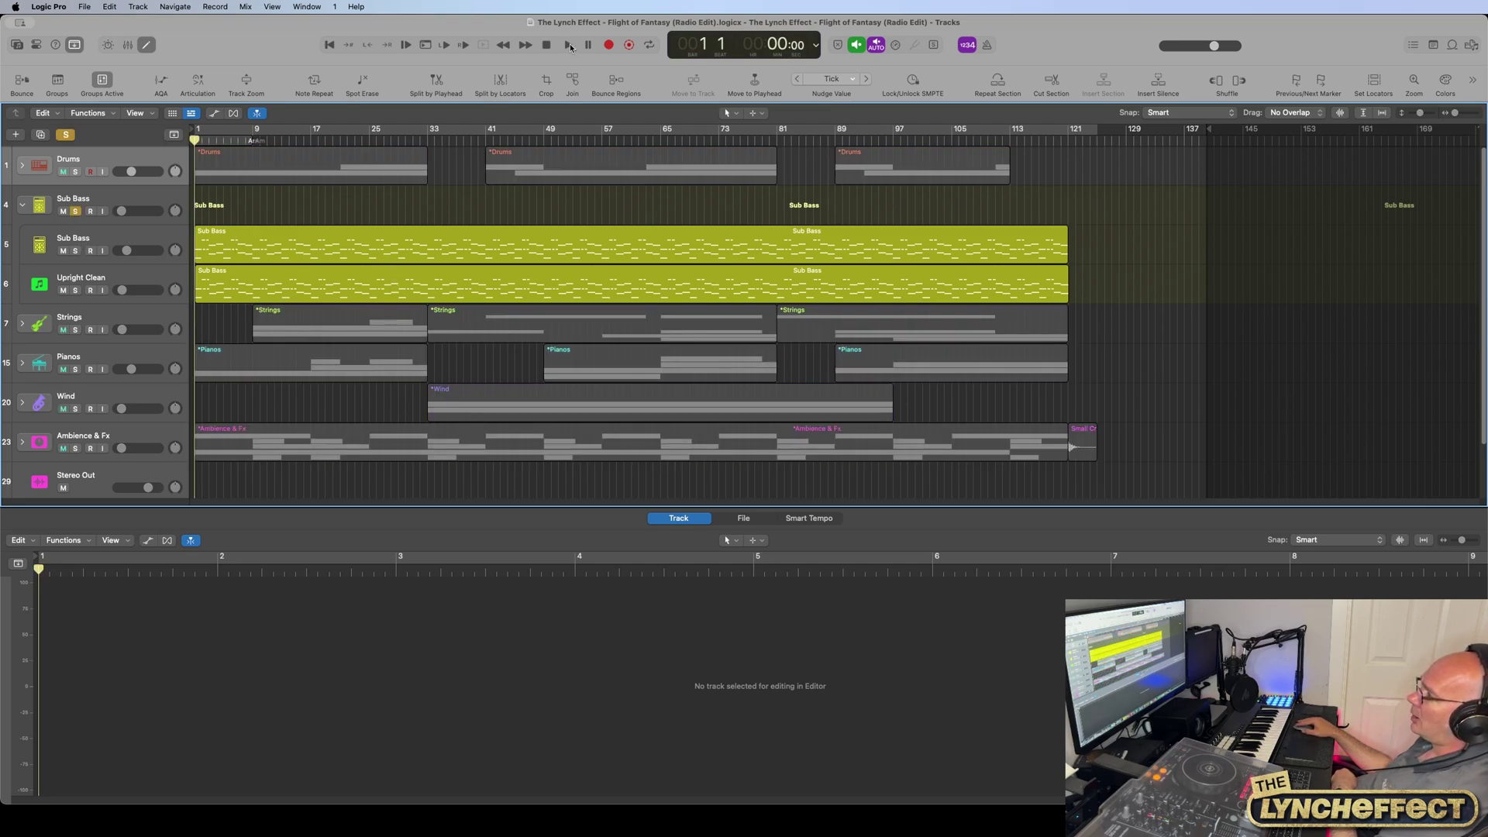
{"action": "left_click", "coordinate": [569, 43]}
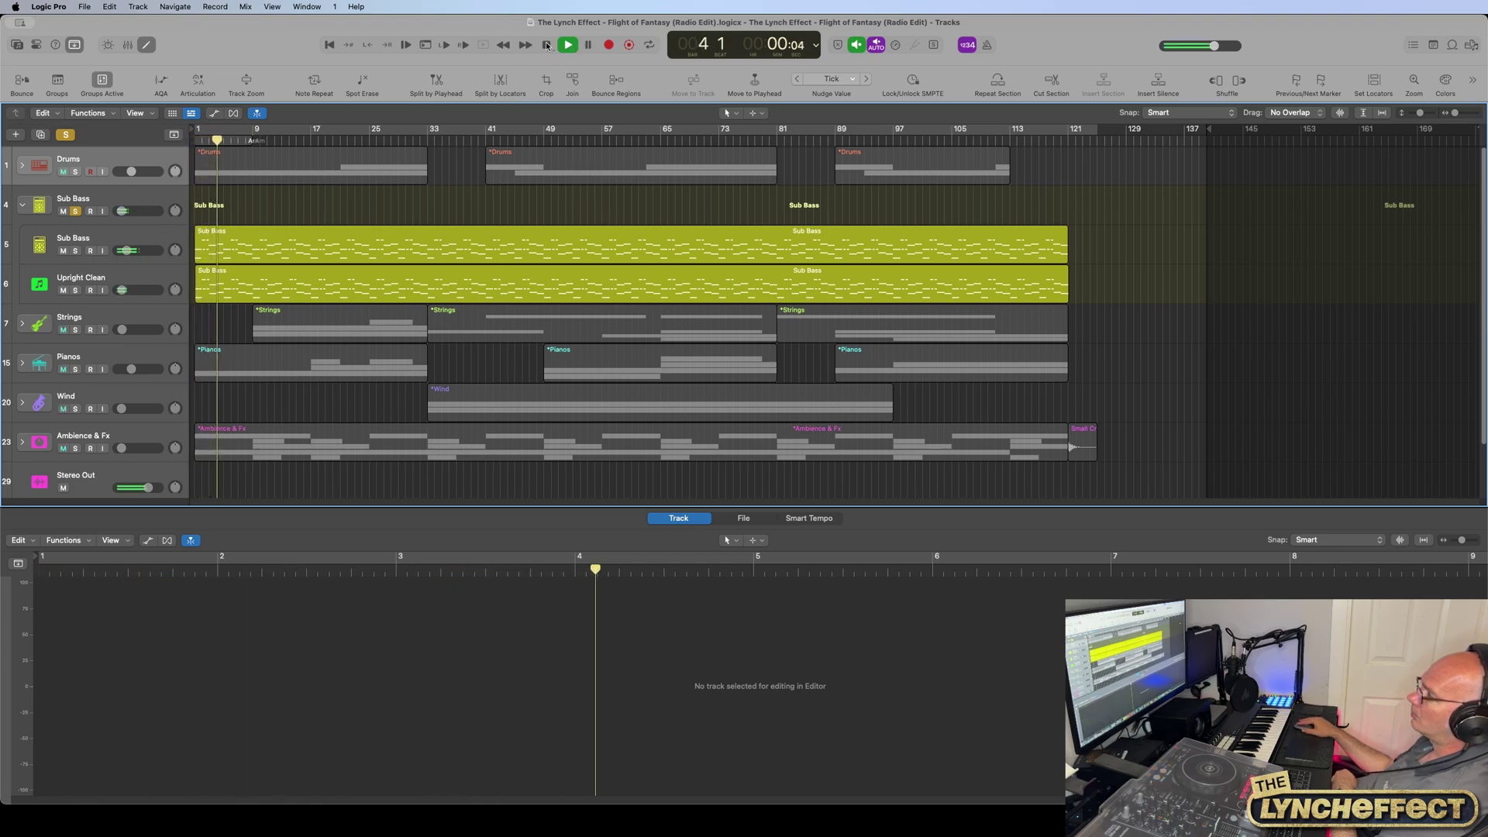
{"action": "left_click", "coordinate": [547, 45]}
{"action": "key", "text": "Return"}
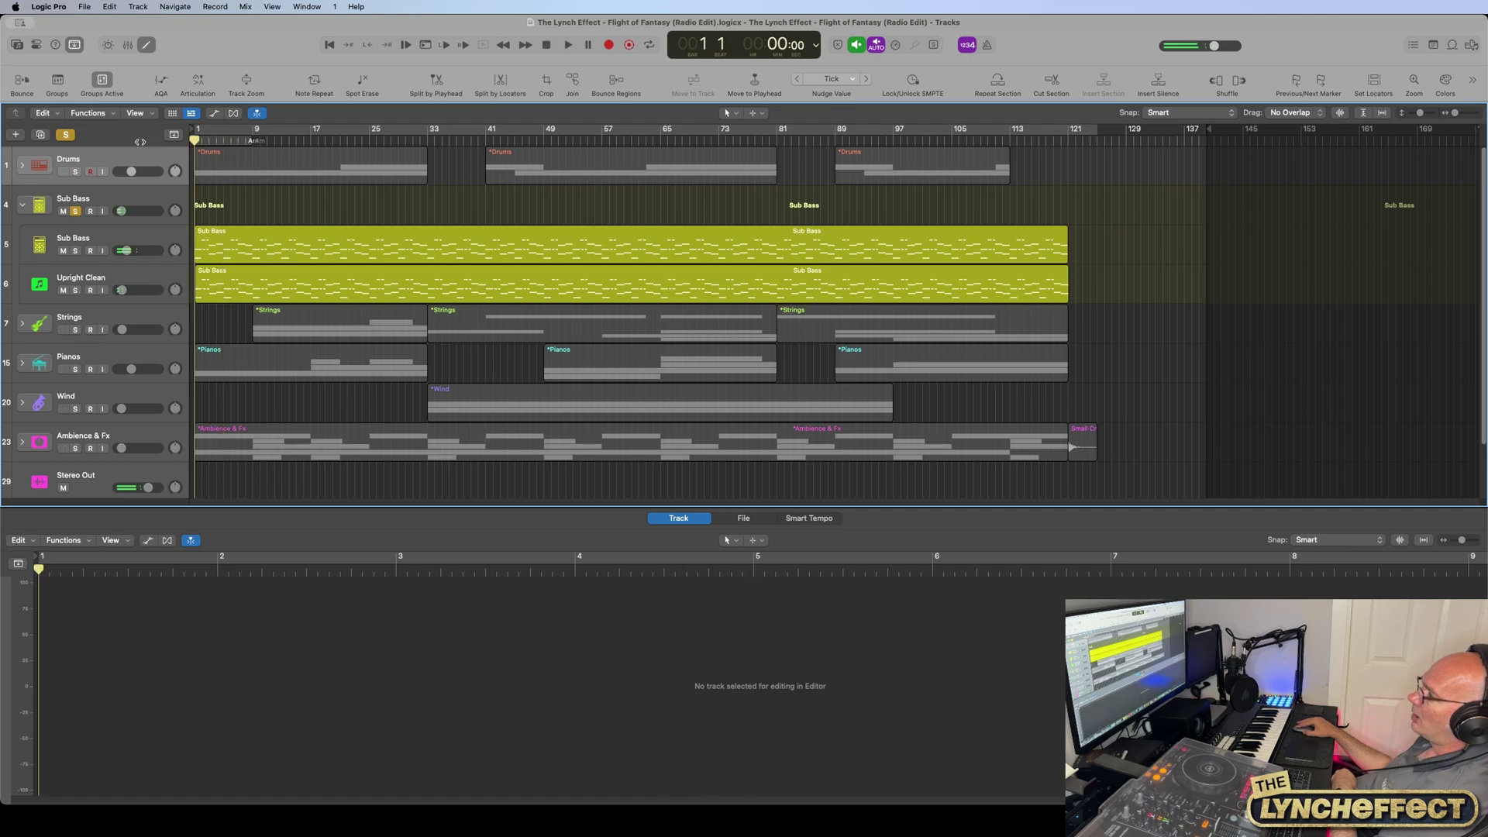
Step: Solo the Upright Clean track within the Sub Bass stack and play its opening bars
{"action": "left_click", "coordinate": [75, 291]}
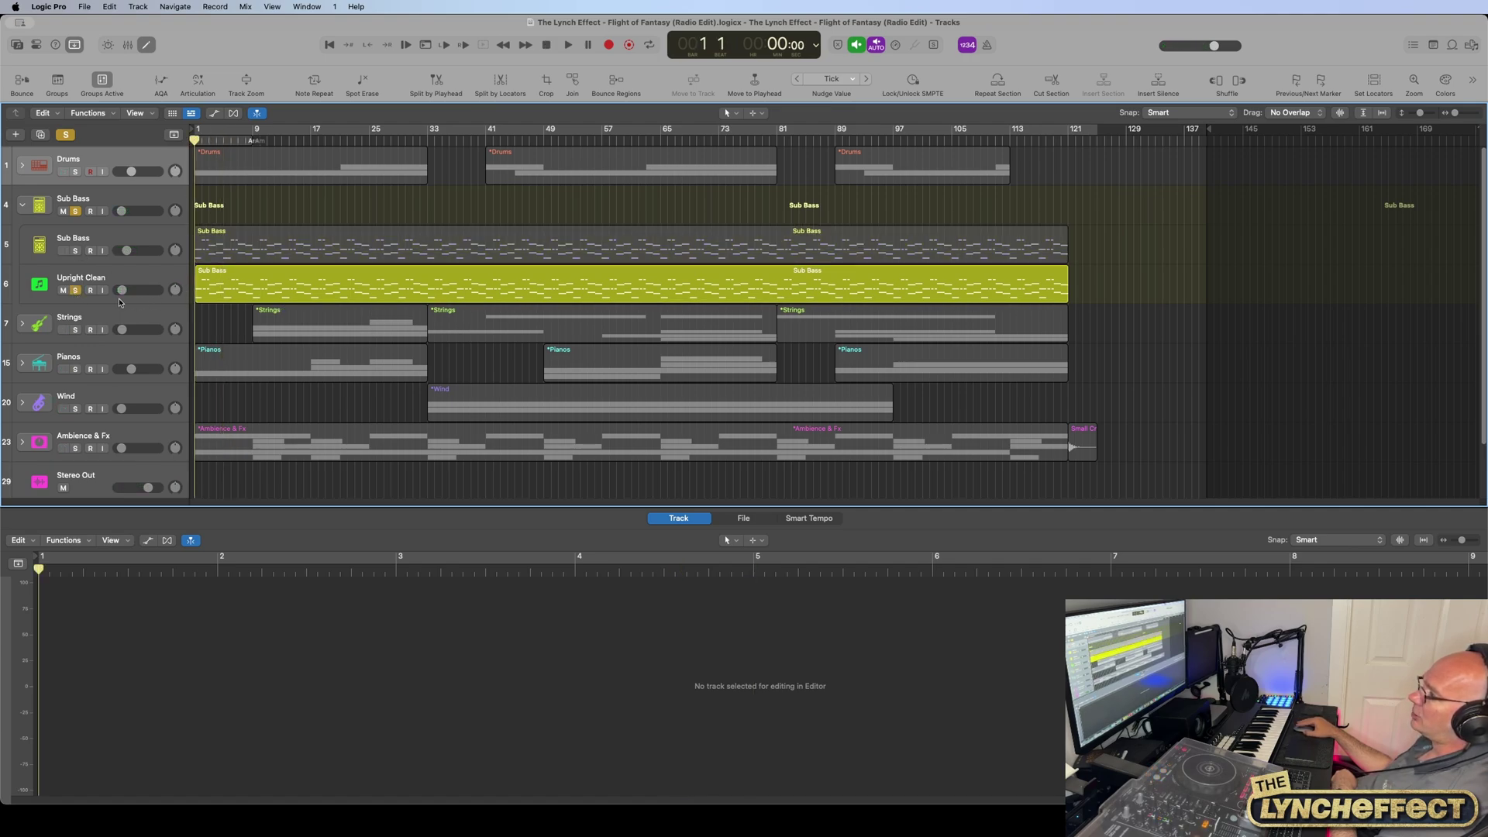
{"action": "left_click", "coordinate": [570, 46]}
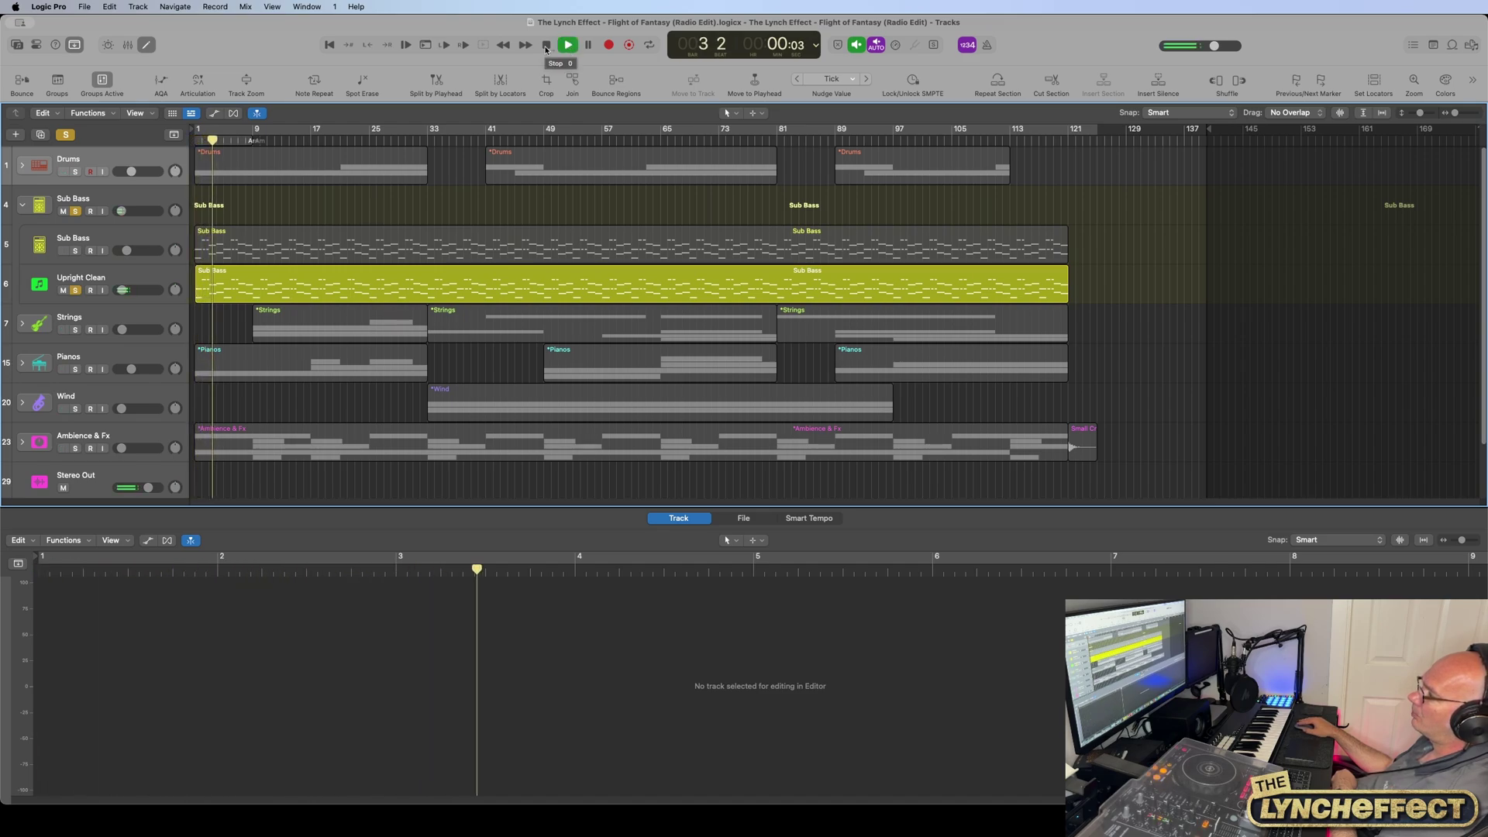
{"action": "left_click", "coordinate": [547, 46]}
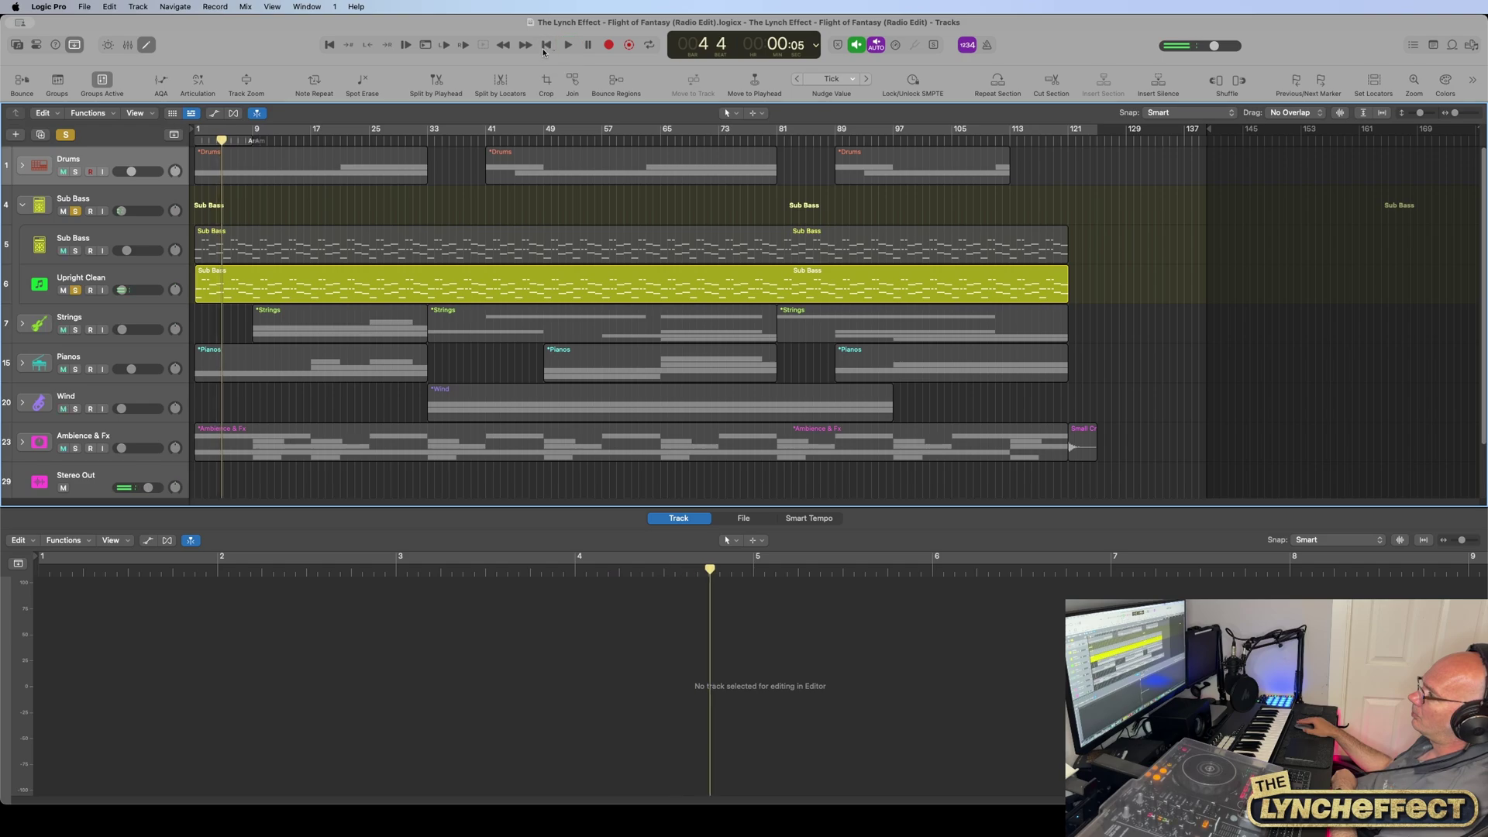
Step: Switch the solo to the inner Sub Bass track, play it, return to bar 1 and solo Upright Clean alongside it
{"action": "left_click", "coordinate": [76, 251]}
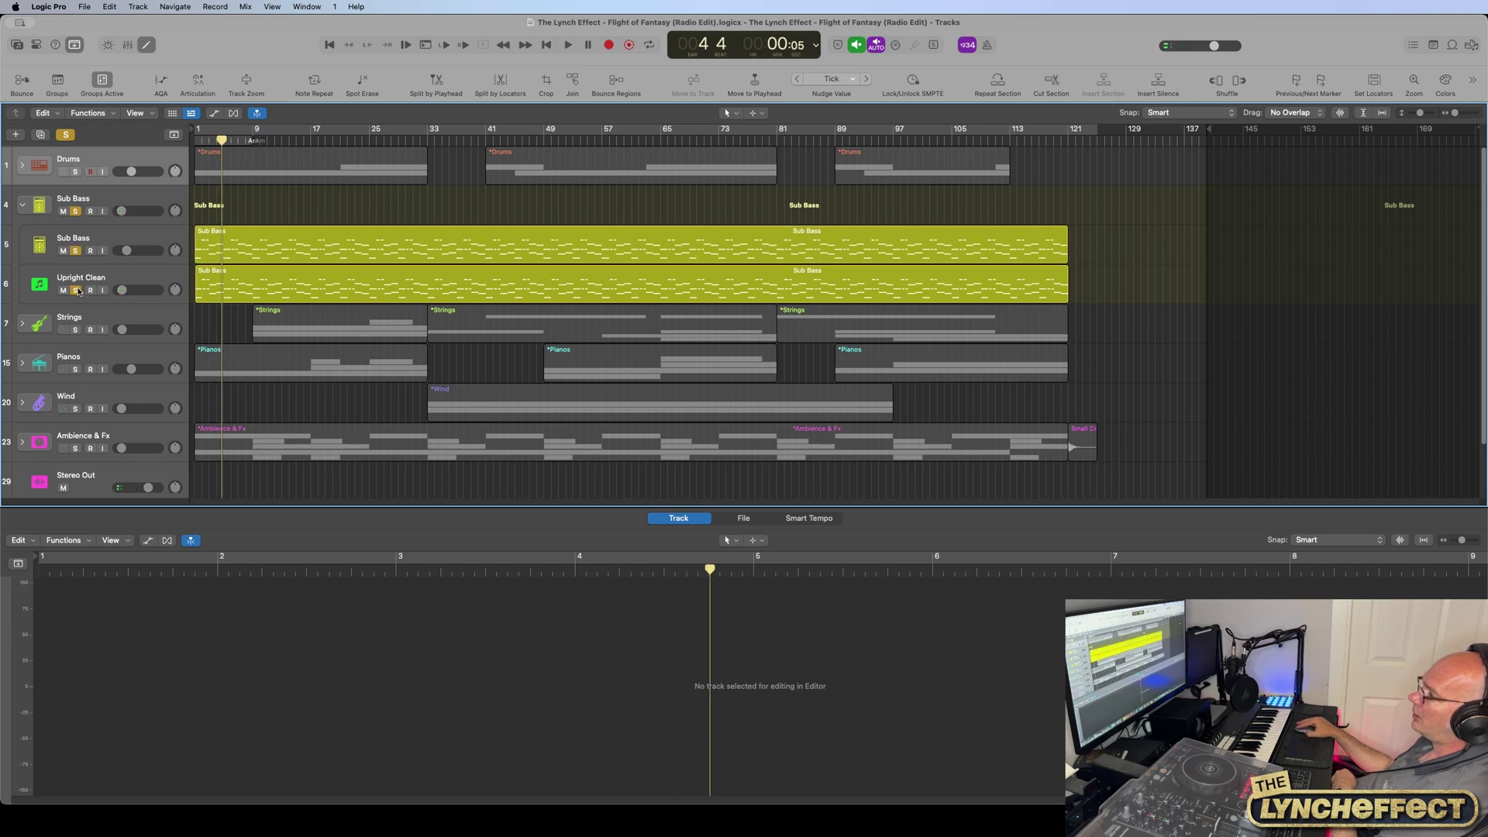
{"action": "left_click", "coordinate": [76, 291]}
{"action": "left_click", "coordinate": [567, 46]}
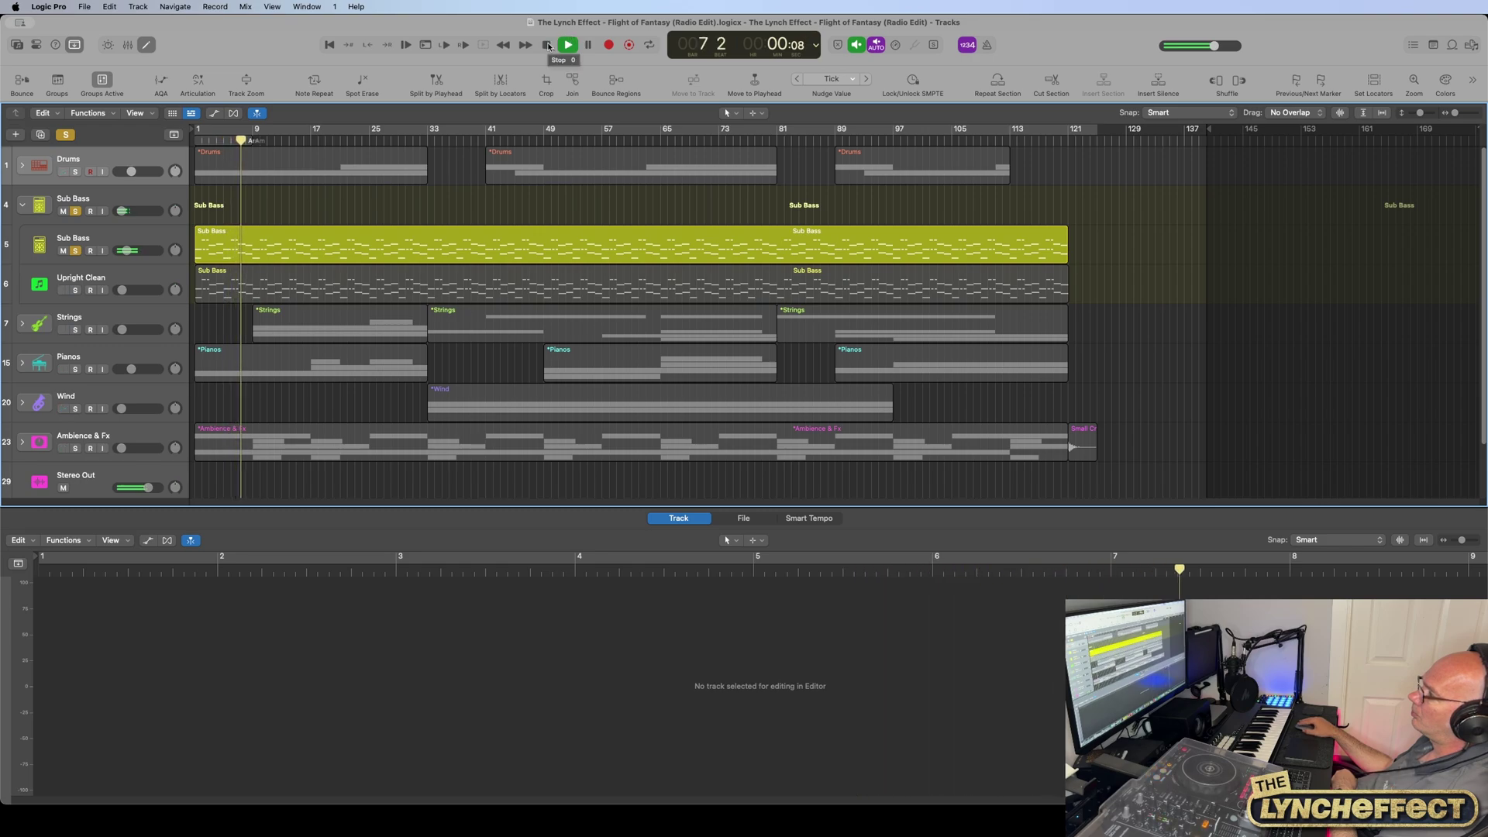
{"action": "left_click", "coordinate": [547, 46]}
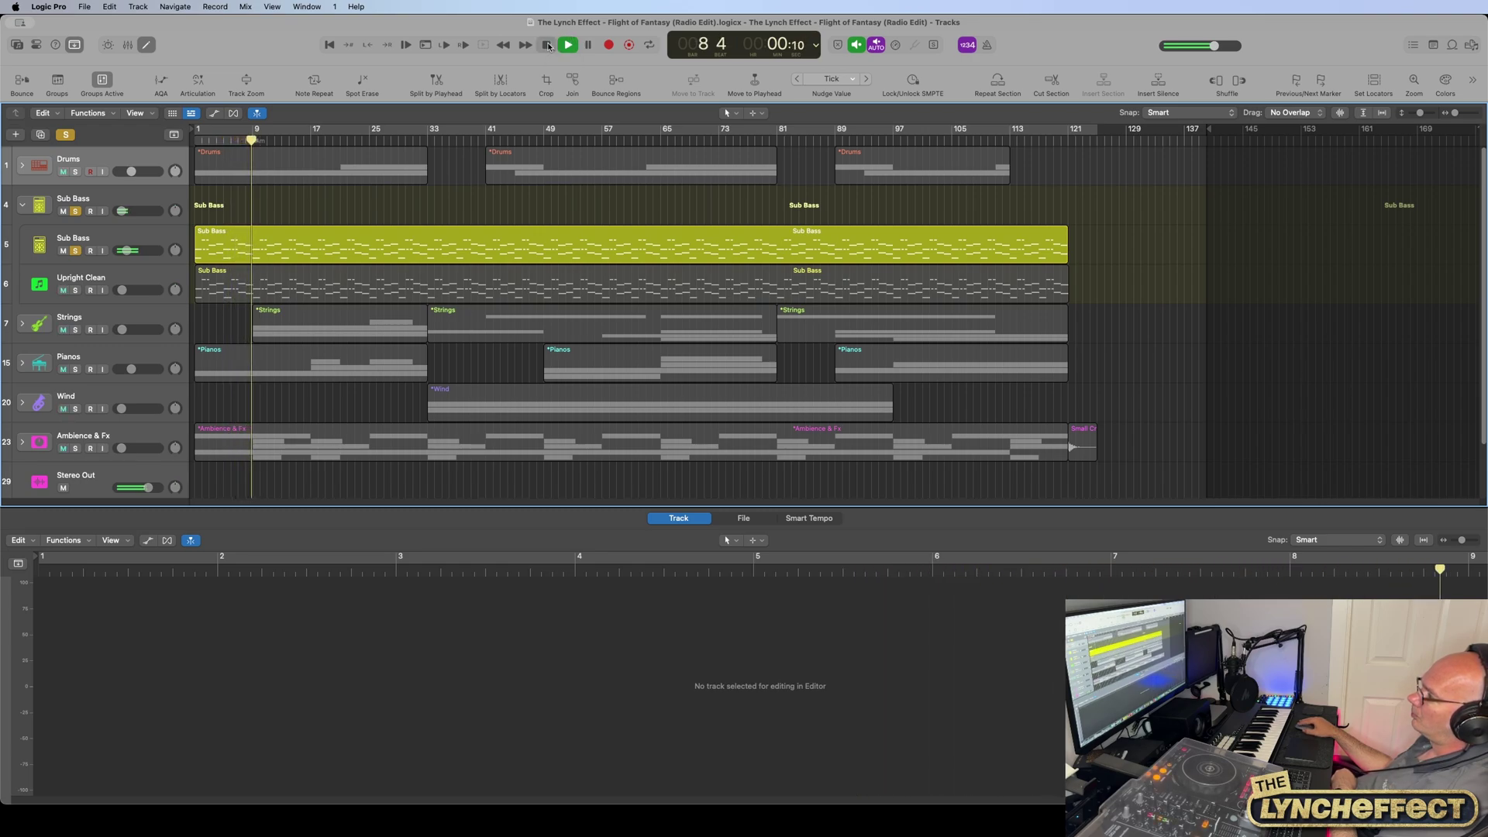
{"action": "key", "text": "Return"}
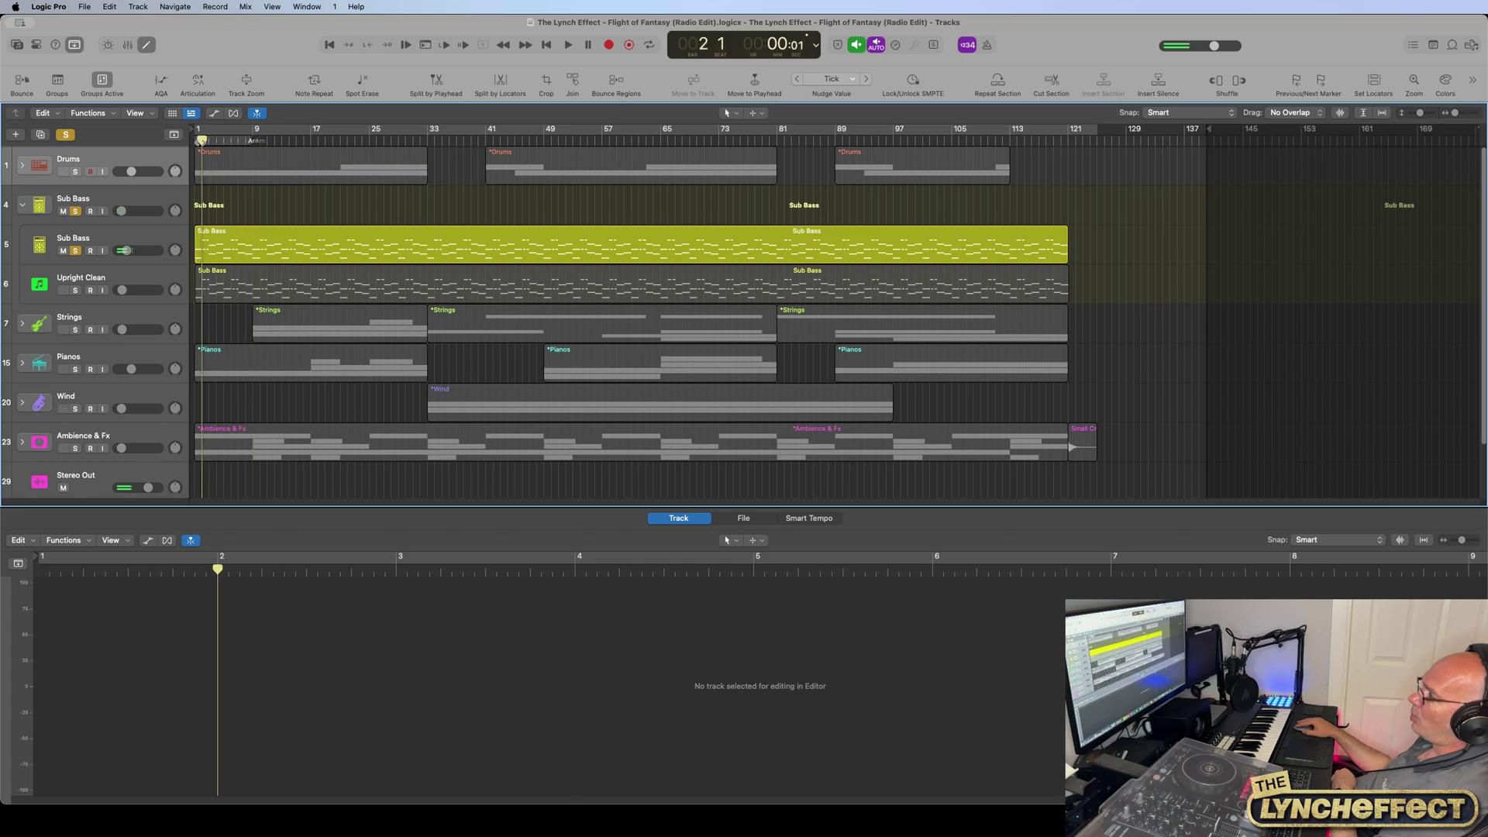
{"action": "left_click", "coordinate": [75, 291]}
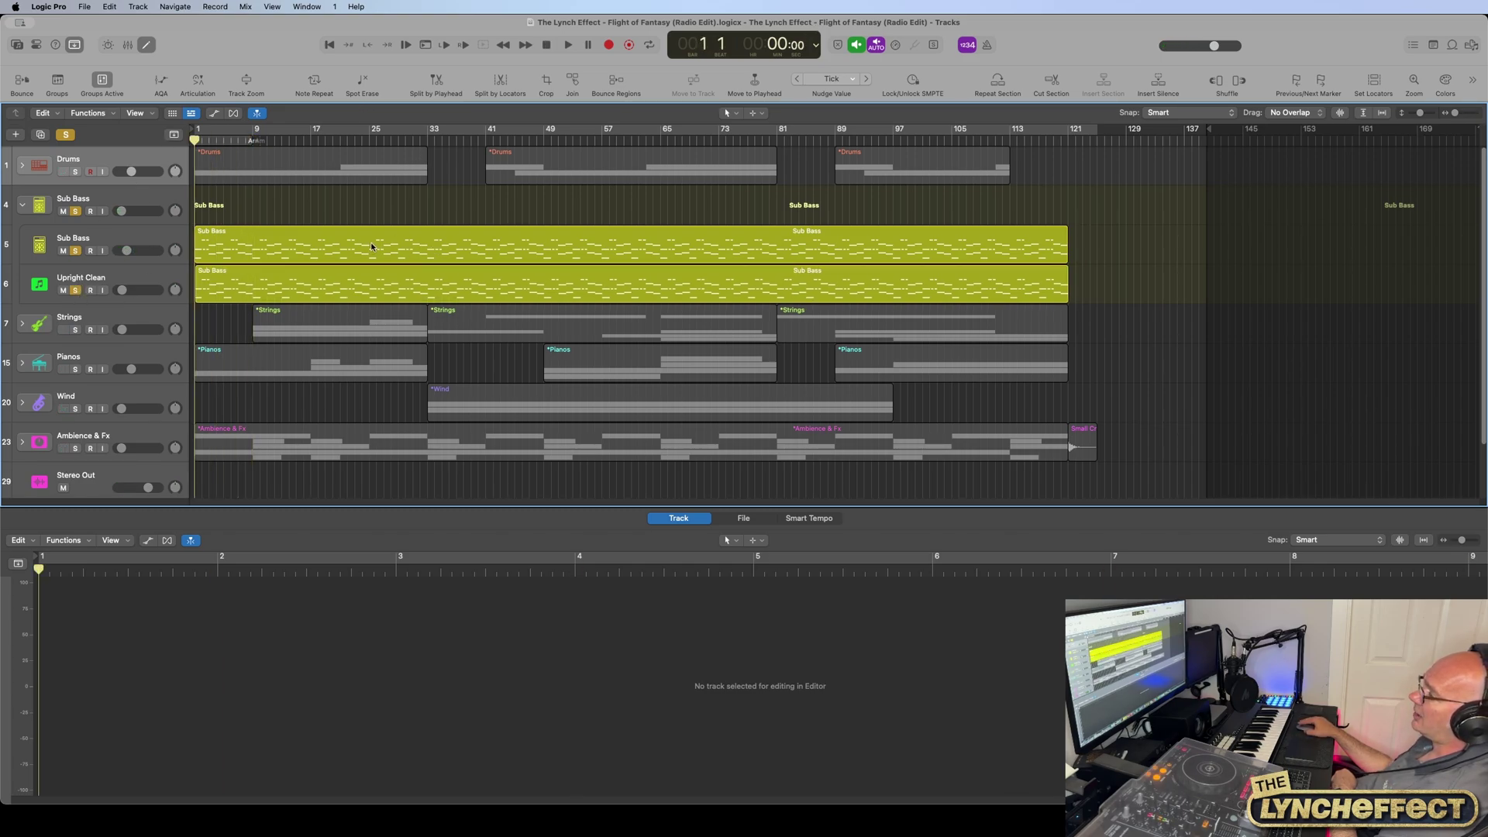
Step: Play the soloed Sub Bass and Upright Clean tracks from bar 1, toggling the Upright Clean solo off and on to compare
{"action": "left_click", "coordinate": [569, 45]}
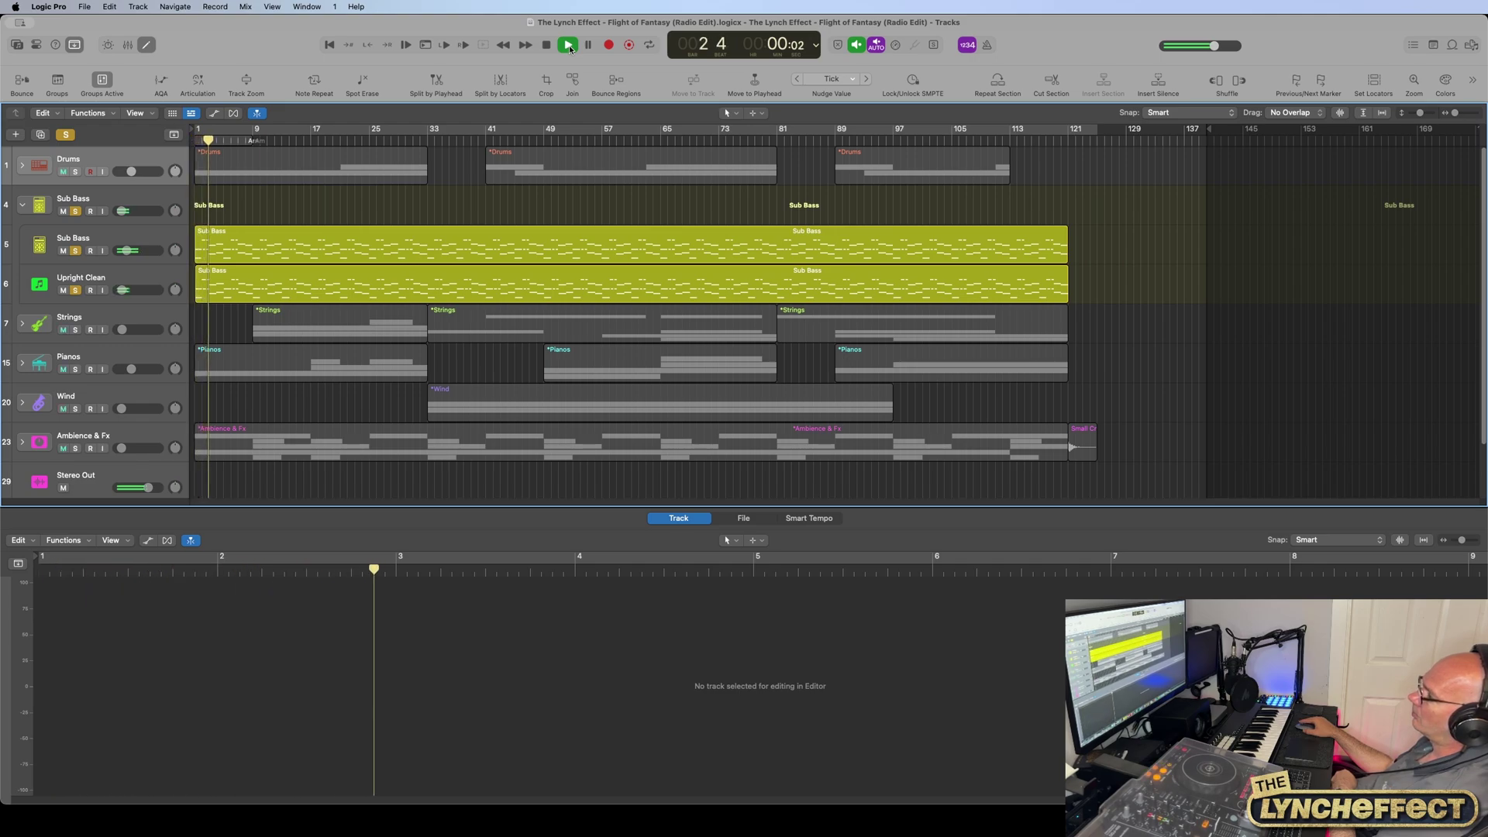
{"action": "left_click", "coordinate": [76, 291]}
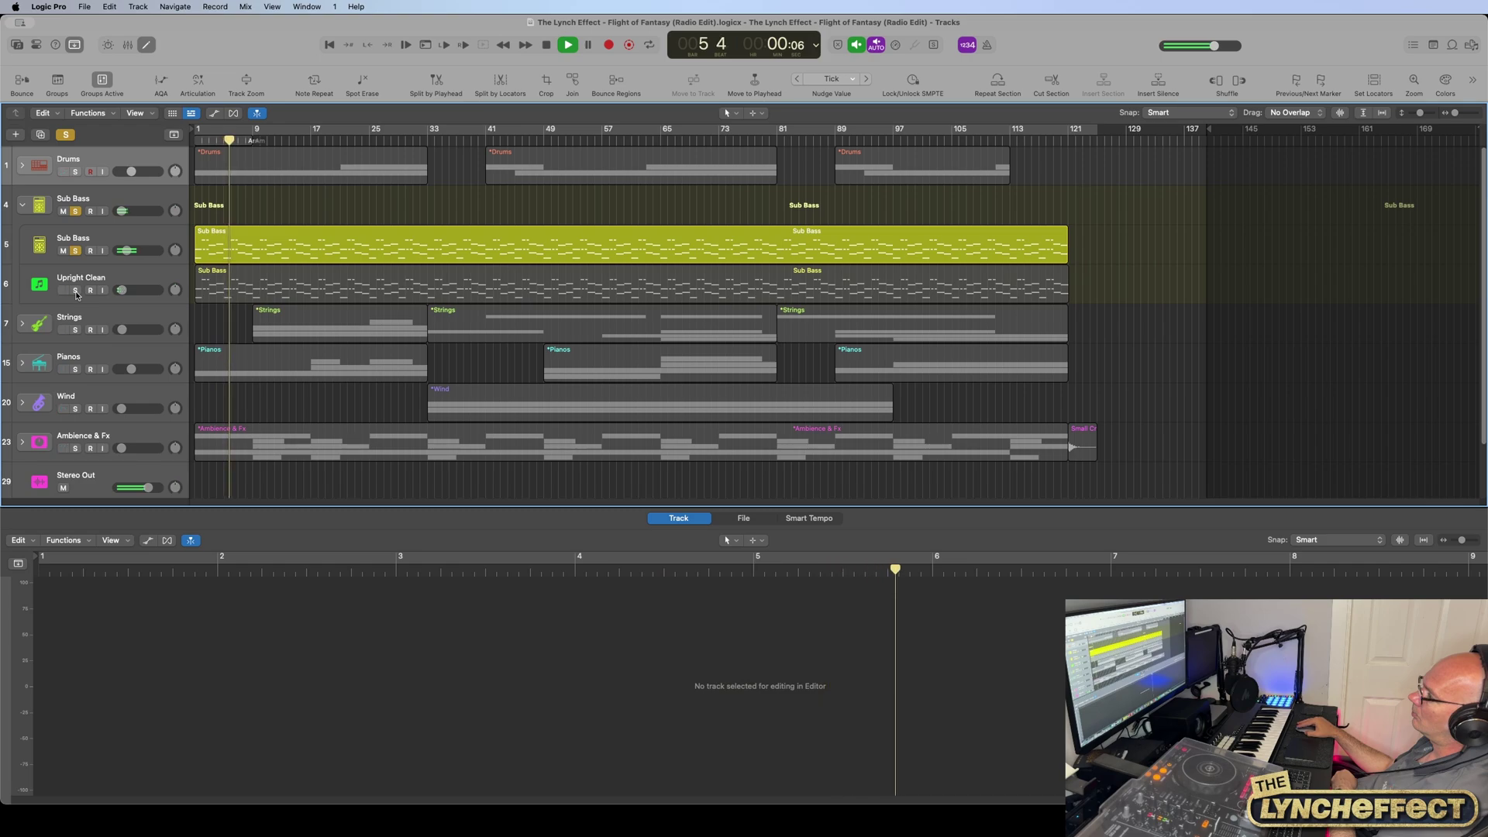
{"action": "left_click", "coordinate": [76, 290]}
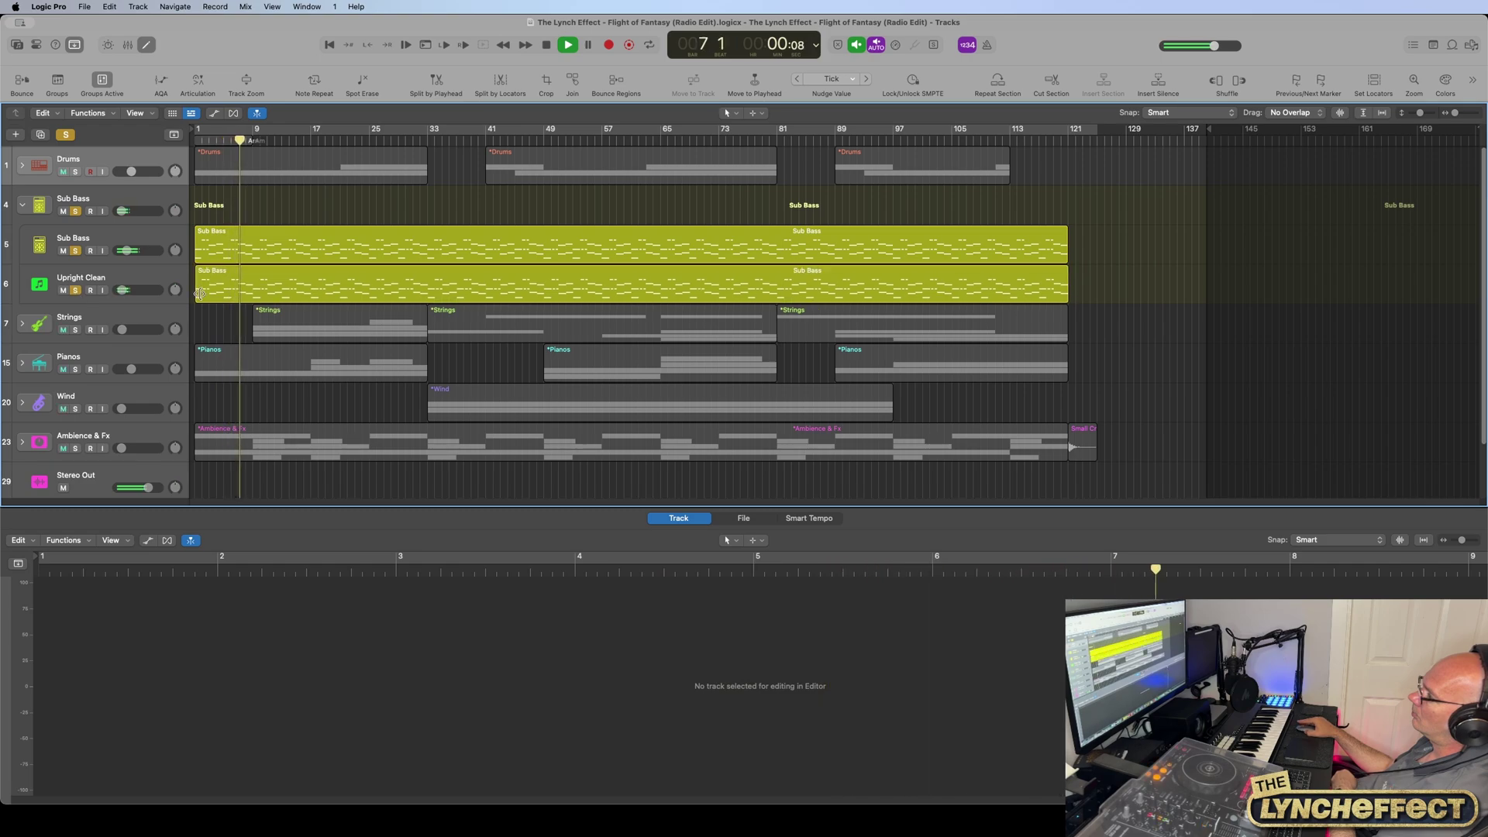
{"action": "left_click", "coordinate": [547, 45]}
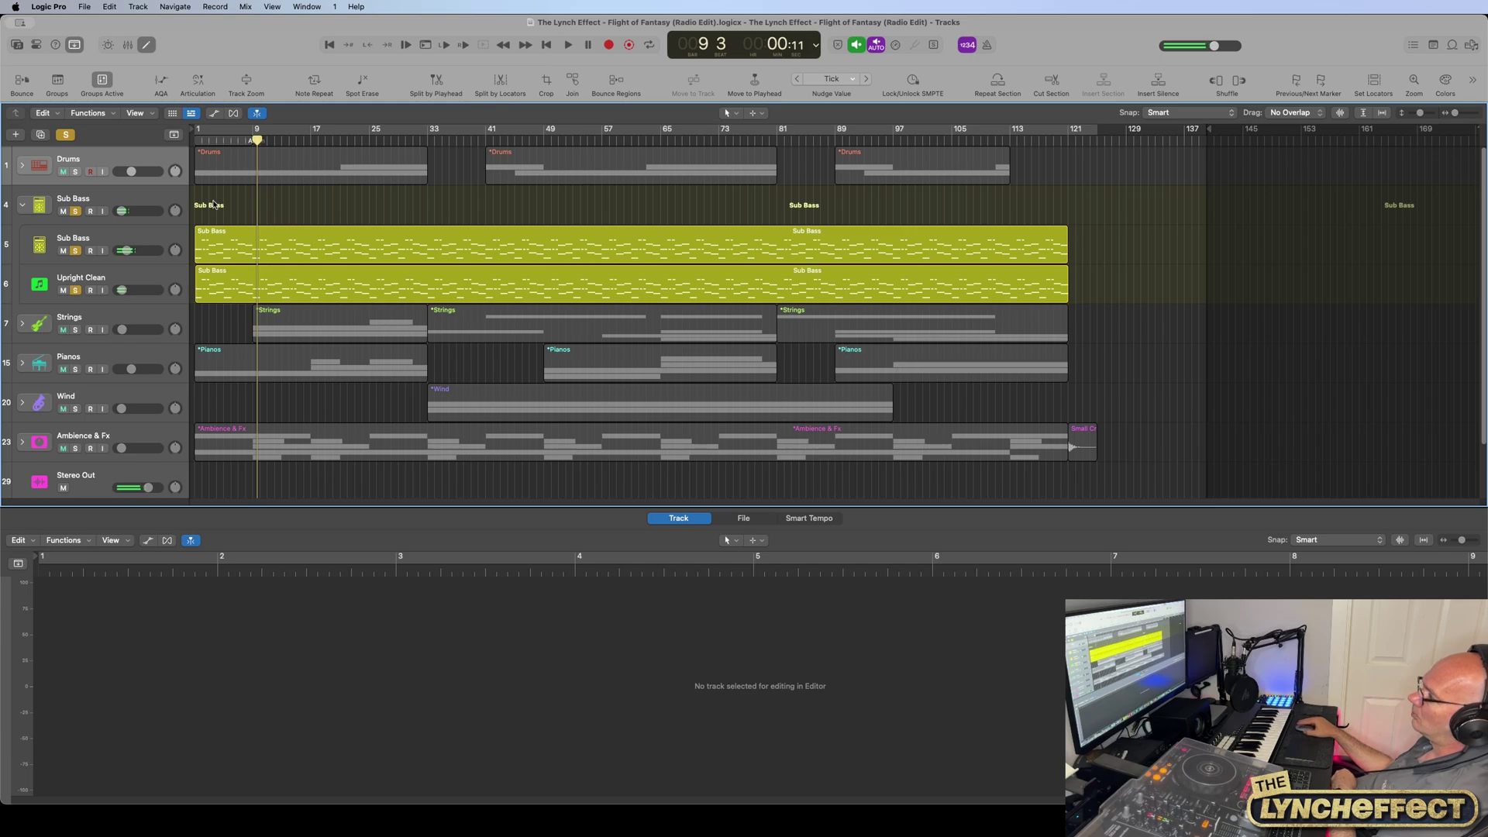
Step: Solo the Drums stack alongside the bass tracks, play them from bar 1 and return the playhead to bar 1
{"action": "left_click", "coordinate": [75, 171]}
{"action": "left_click_drag", "start_coordinate": [259, 142], "coordinate": [148, 141]}
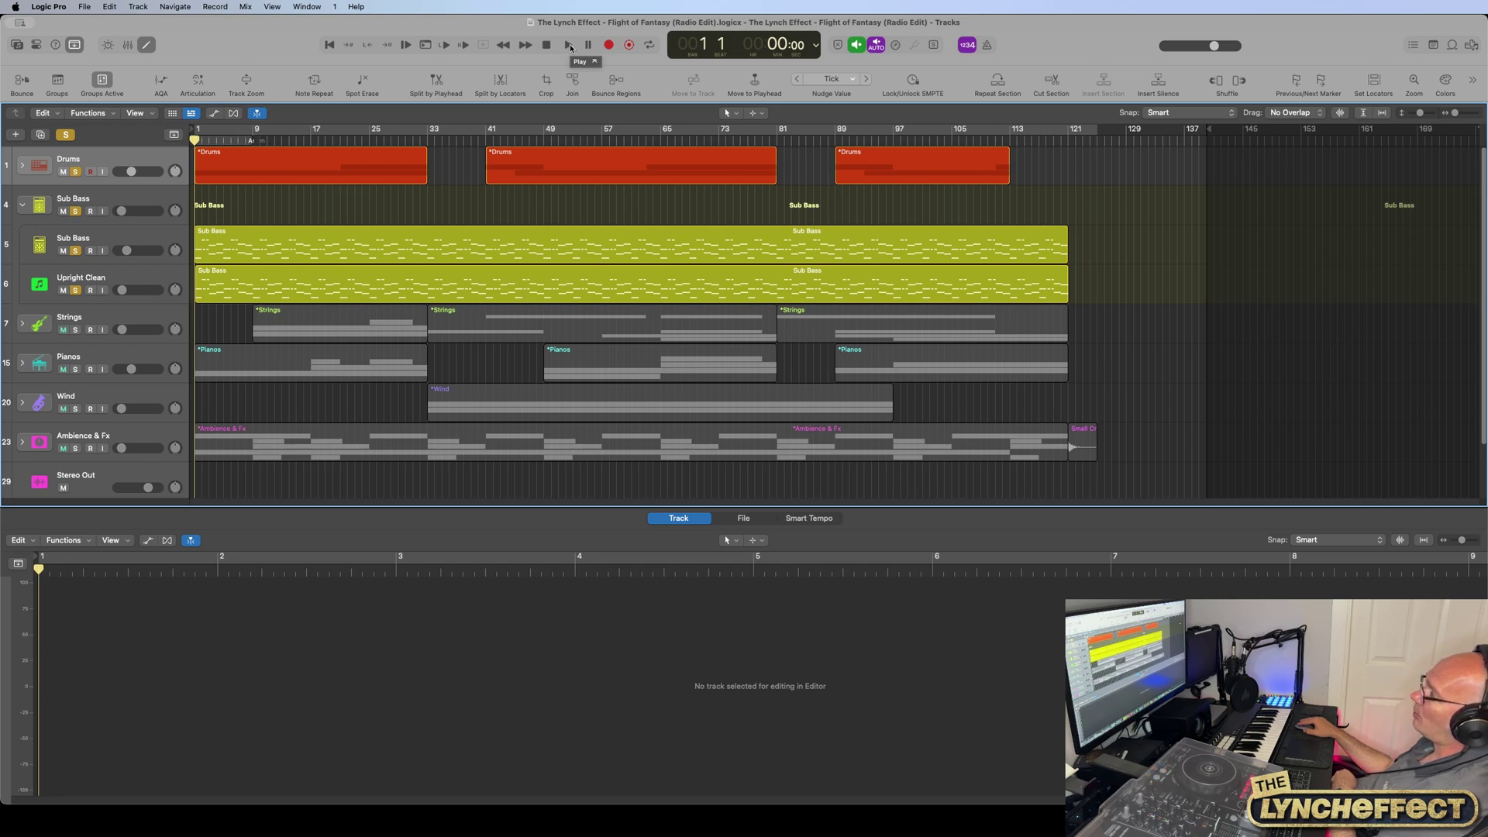
{"action": "left_click", "coordinate": [569, 44]}
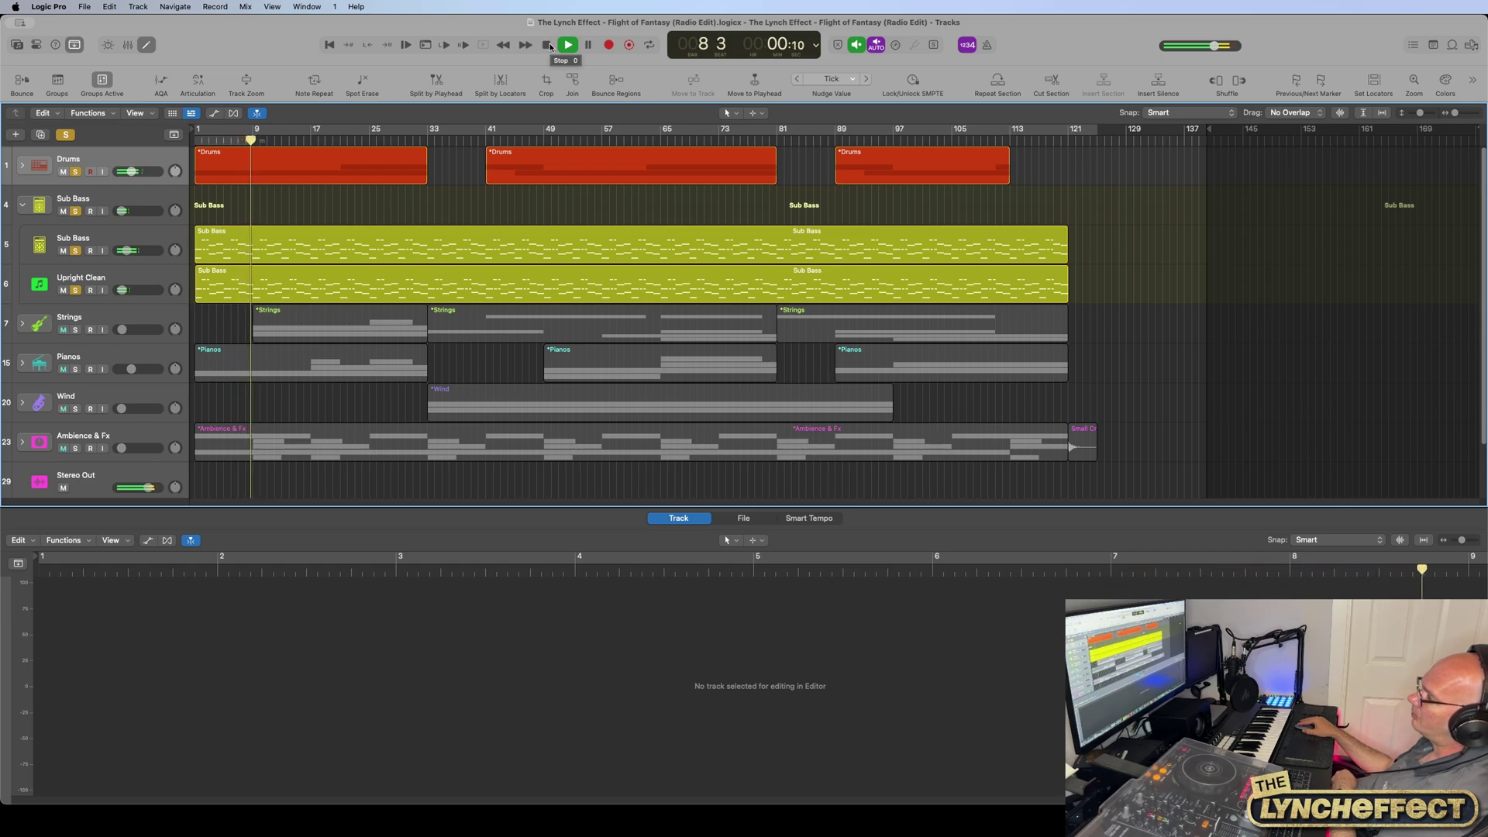
{"action": "left_click", "coordinate": [547, 45]}
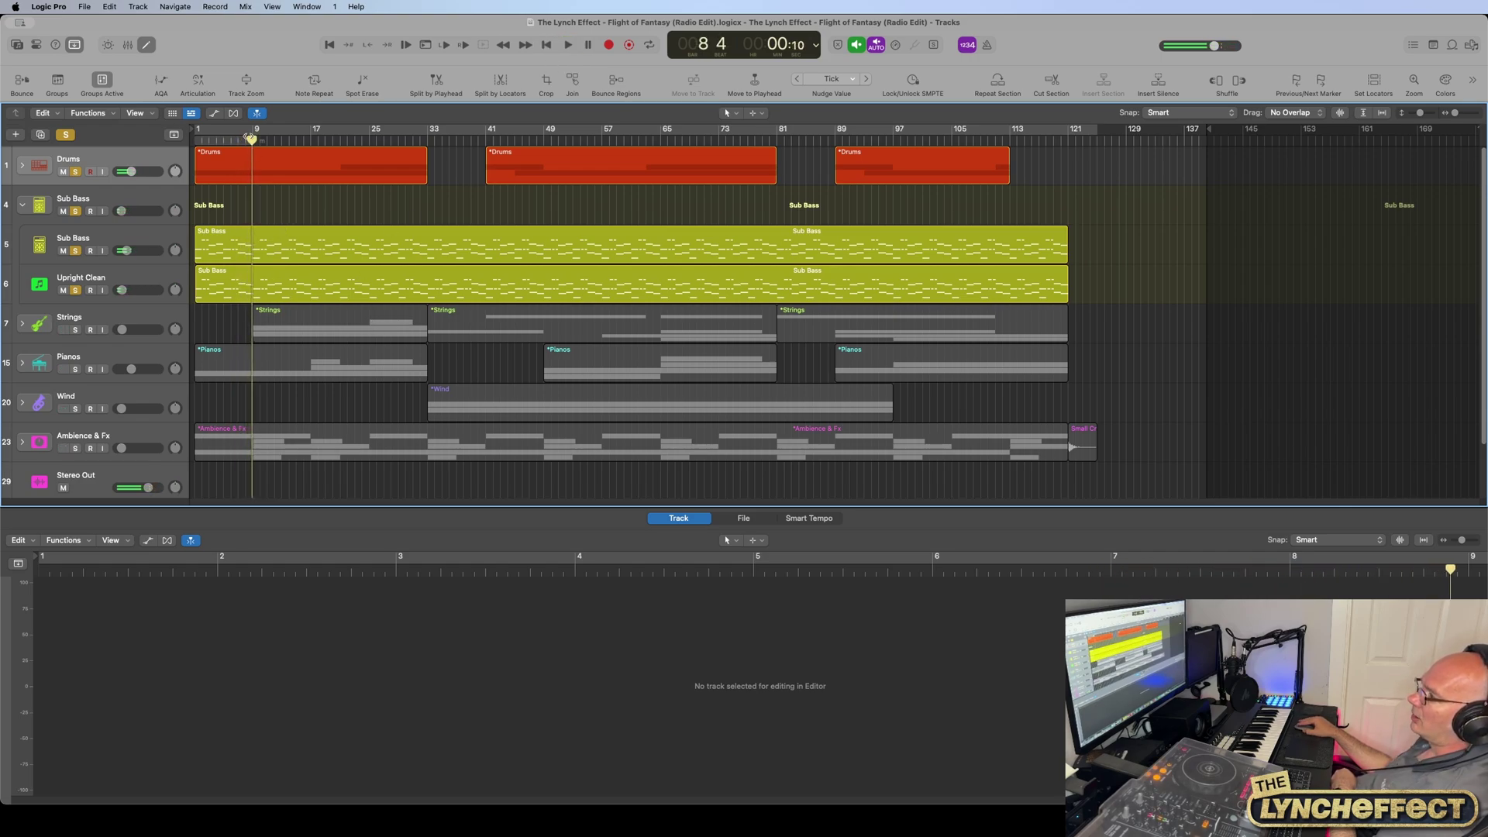
{"action": "key", "text": "Return"}
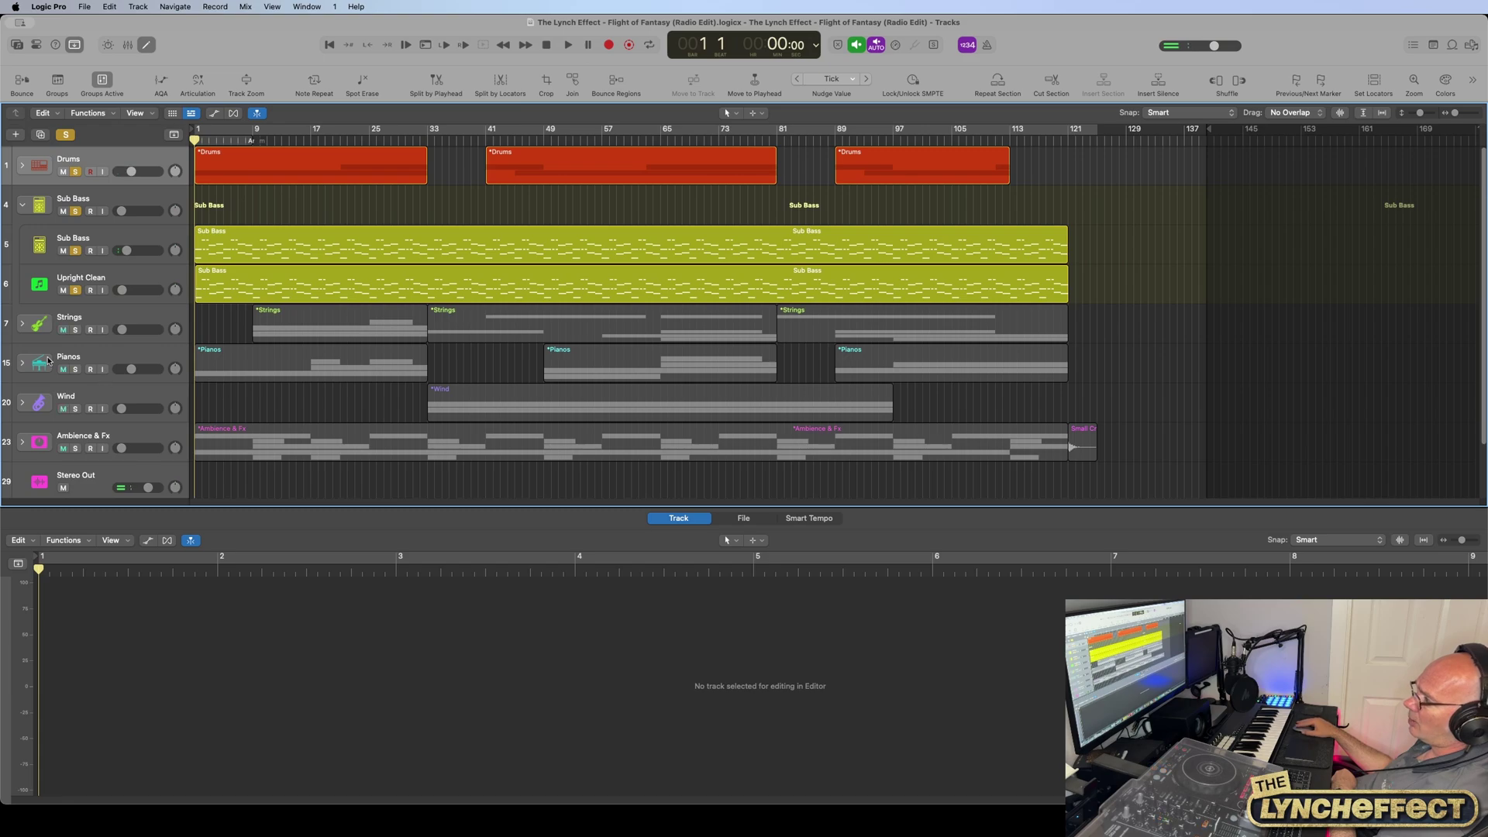
Step: Clear all solos, expand the Pianos stack and solo it
{"action": "left_click", "coordinate": [64, 134]}
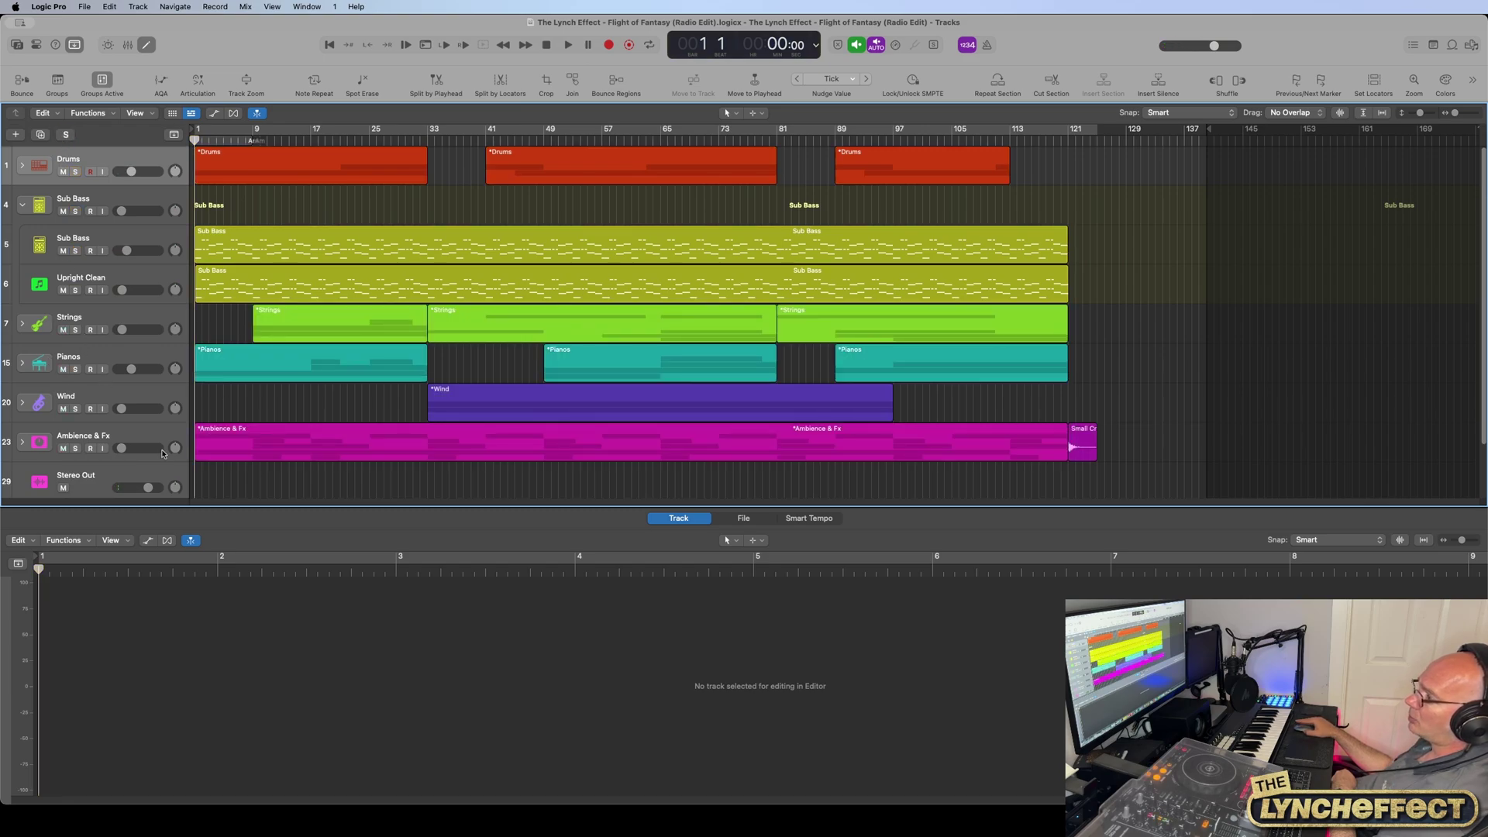
{"action": "left_click", "coordinate": [23, 362]}
{"action": "left_click", "coordinate": [74, 369]}
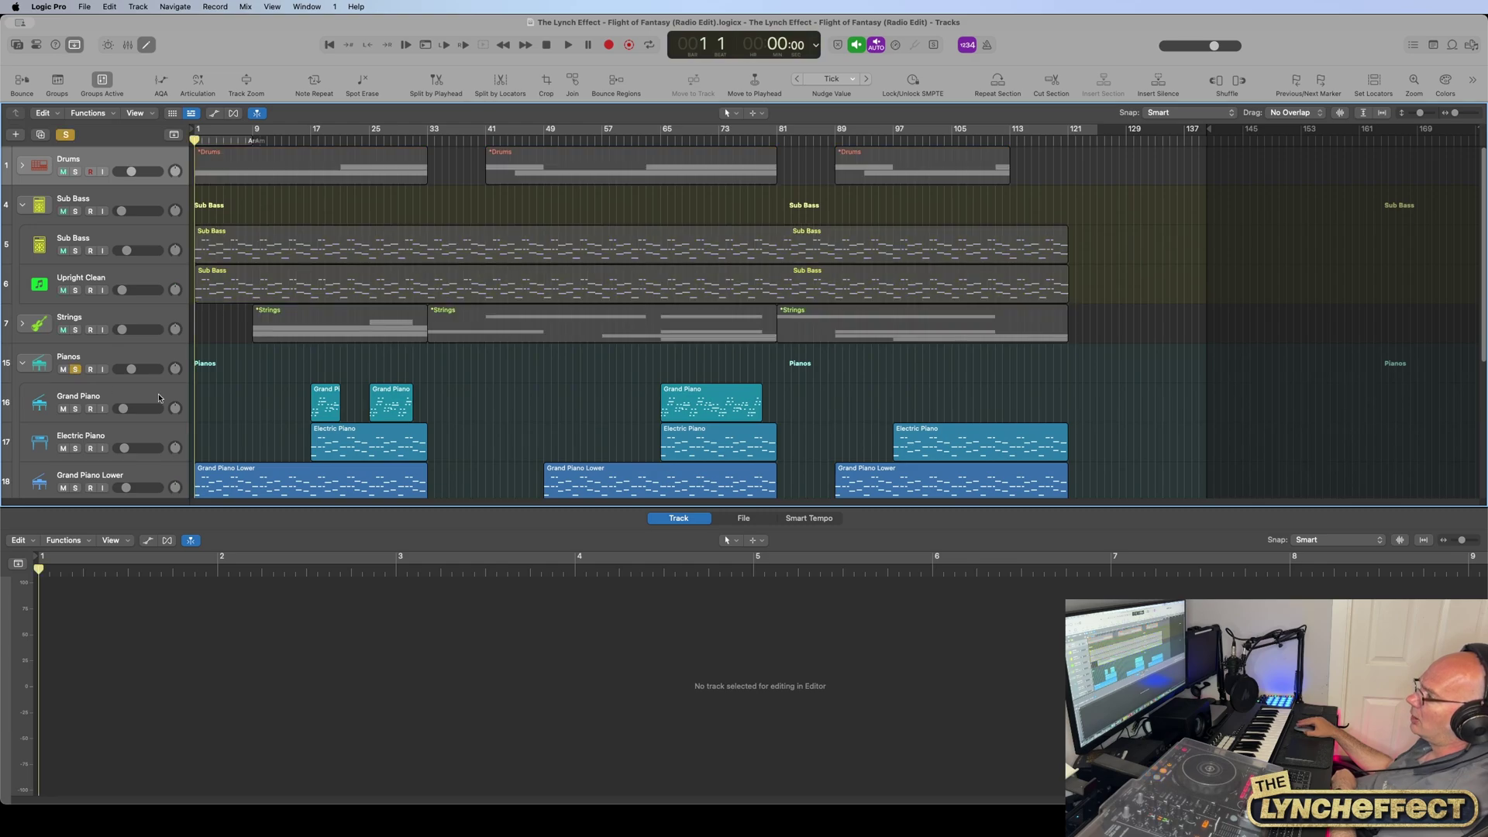
{"action": "scroll", "coordinate": [146, 392], "scroll_direction": "down", "scroll_amount": 5}
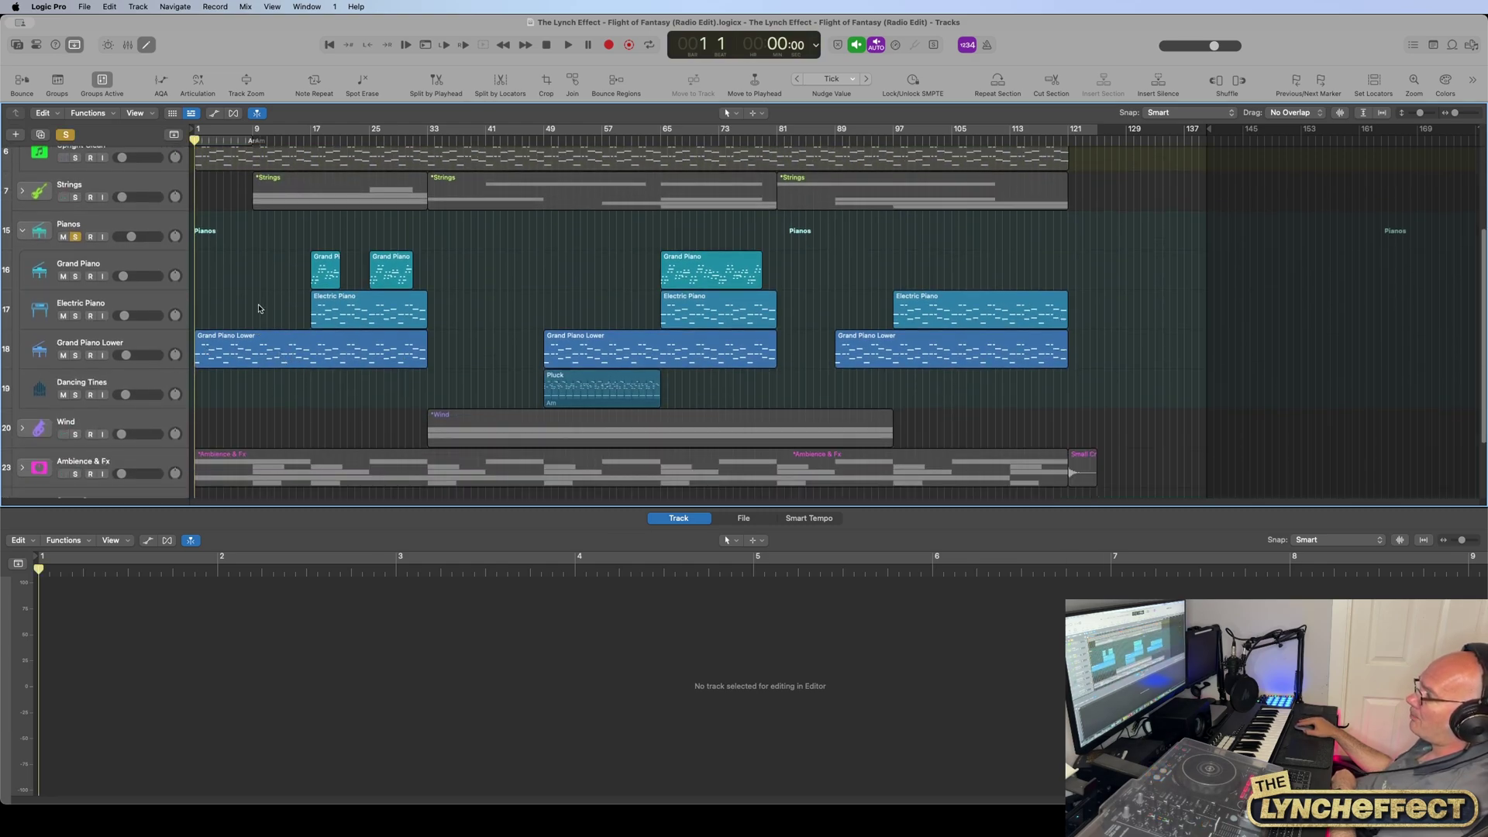
Step: Solo the Grand Piano Lower track within the Pianos stack and play its opening bars
{"action": "left_click", "coordinate": [75, 355]}
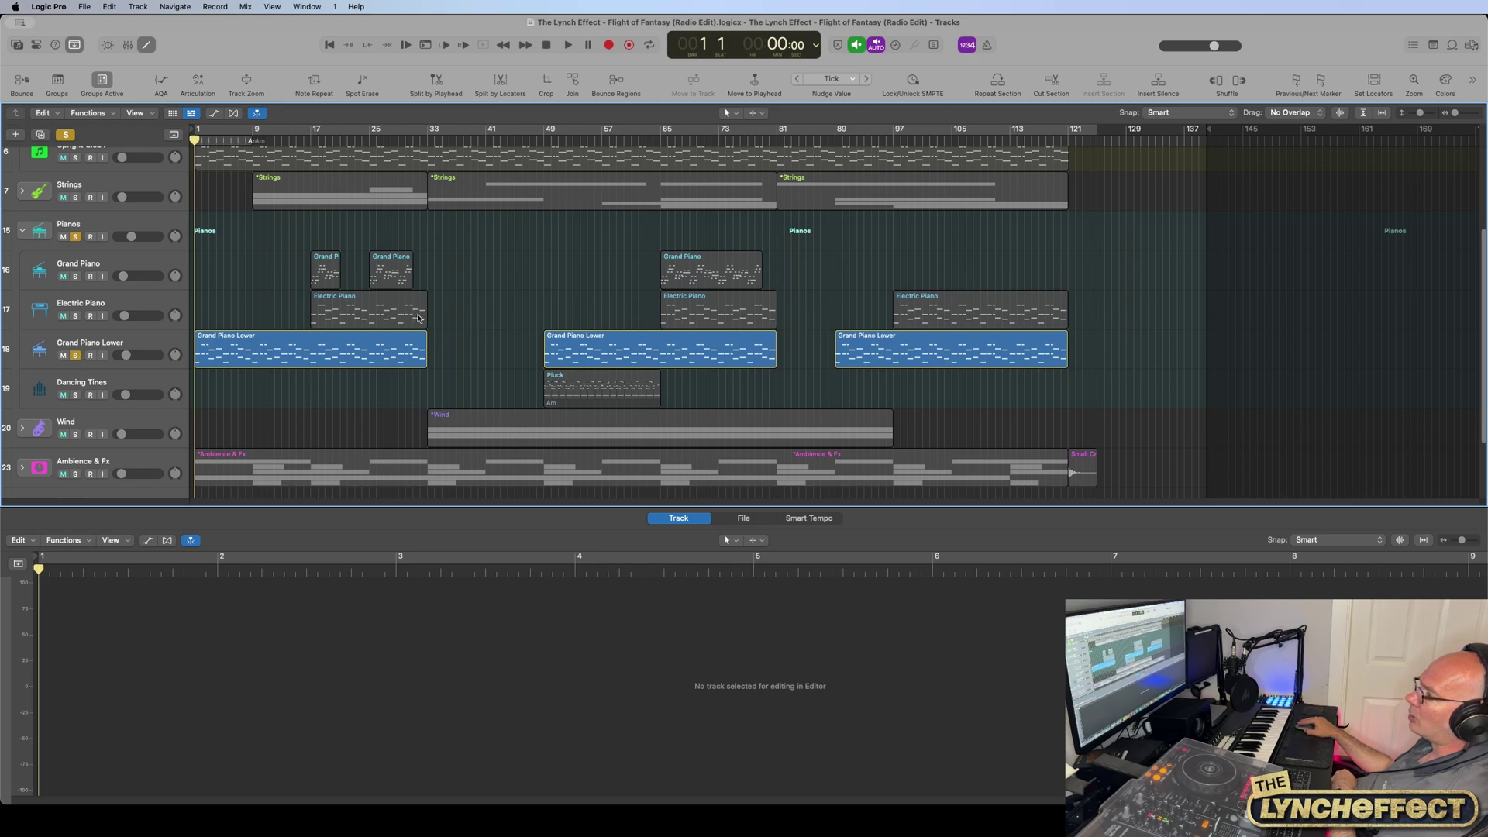
{"action": "left_click", "coordinate": [569, 46]}
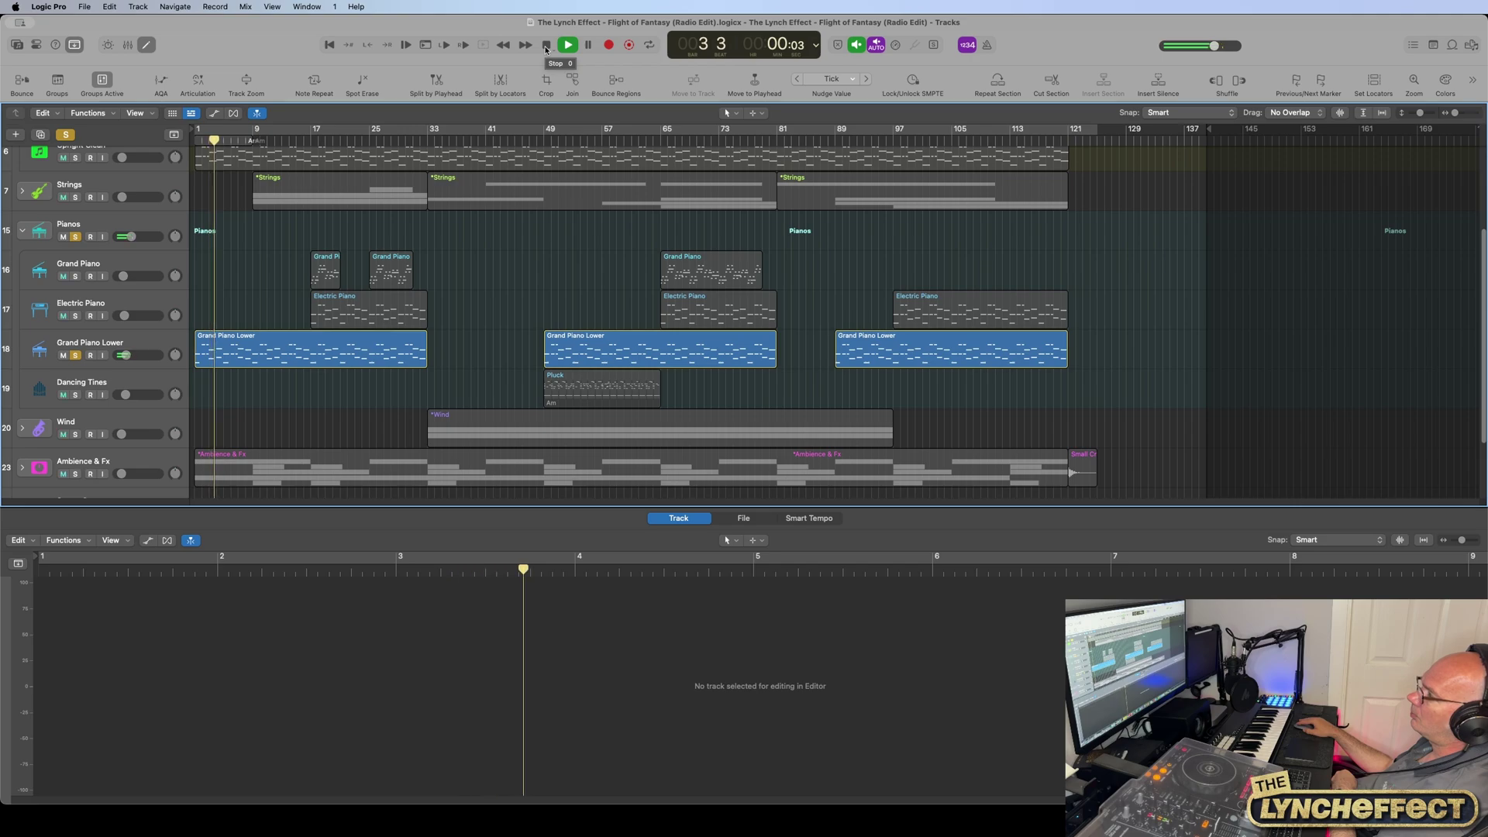
{"action": "left_click", "coordinate": [546, 45]}
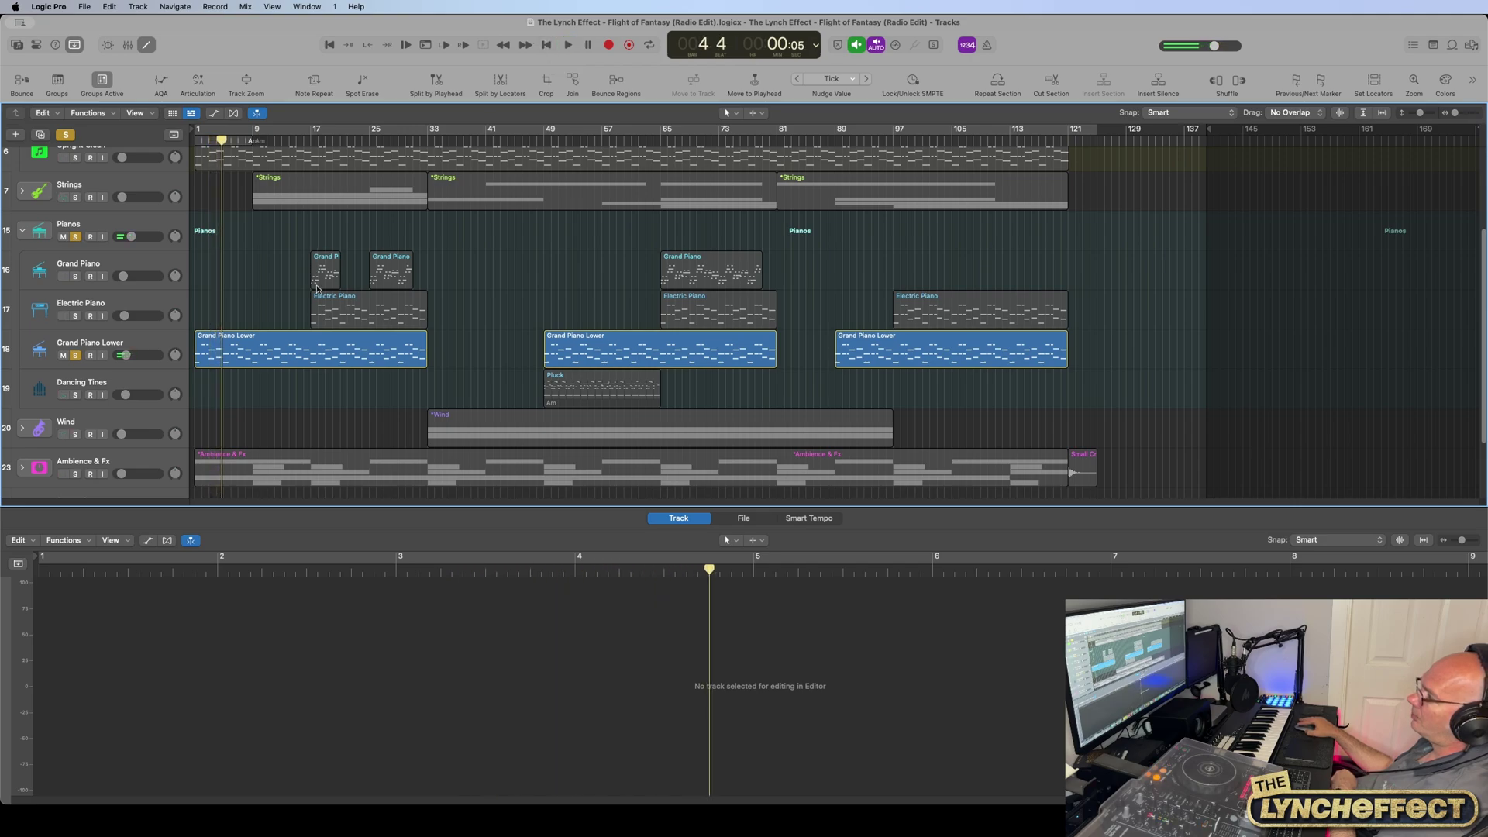
Step: Solo Electric Piano alongside Grand Piano Lower and play both from bar 14 through the Electric Piano entry
{"action": "left_click", "coordinate": [77, 316]}
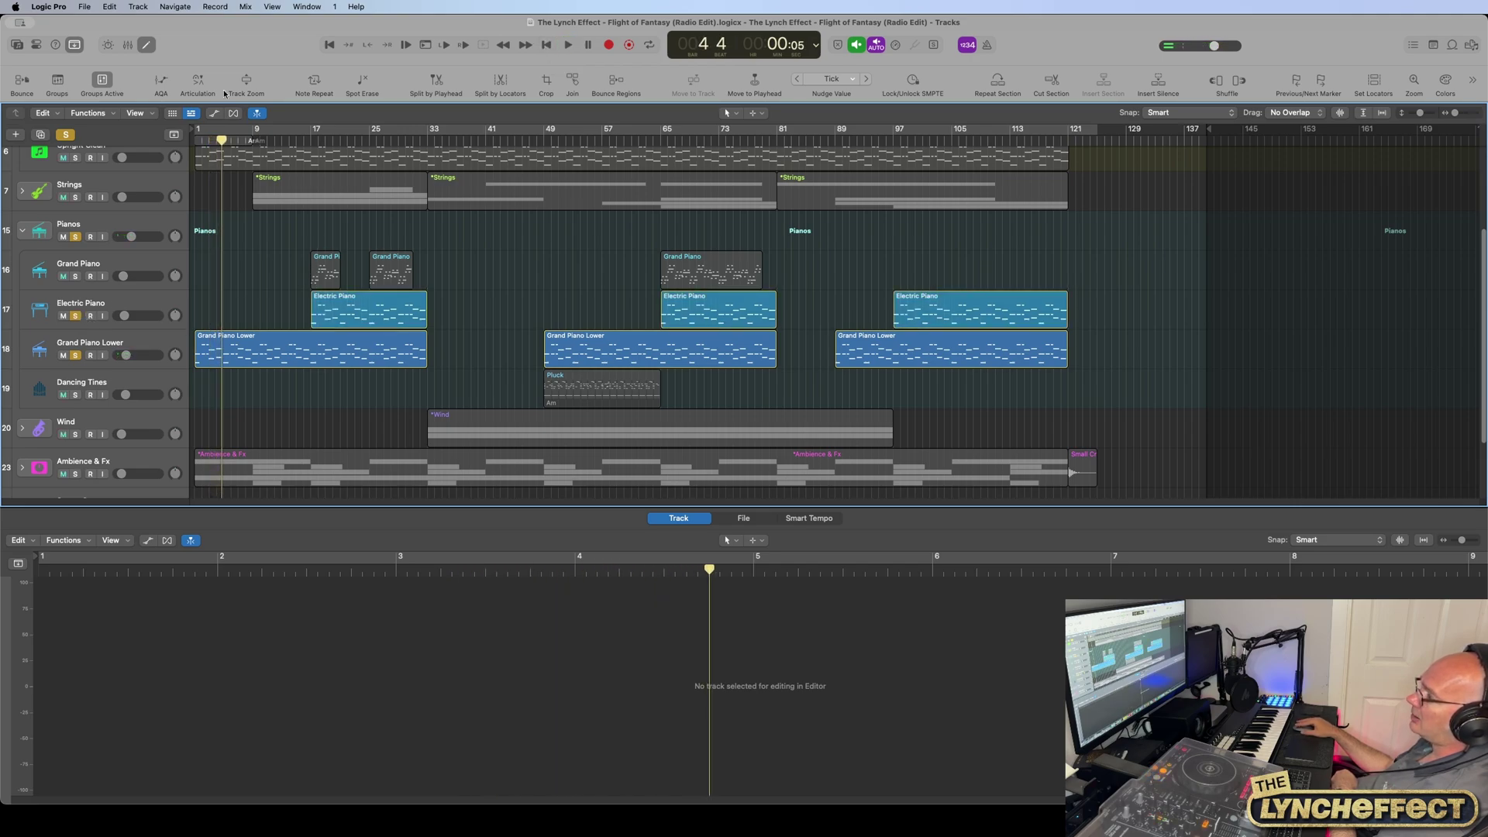
{"action": "left_click_drag", "start_coordinate": [220, 139], "coordinate": [304, 140]}
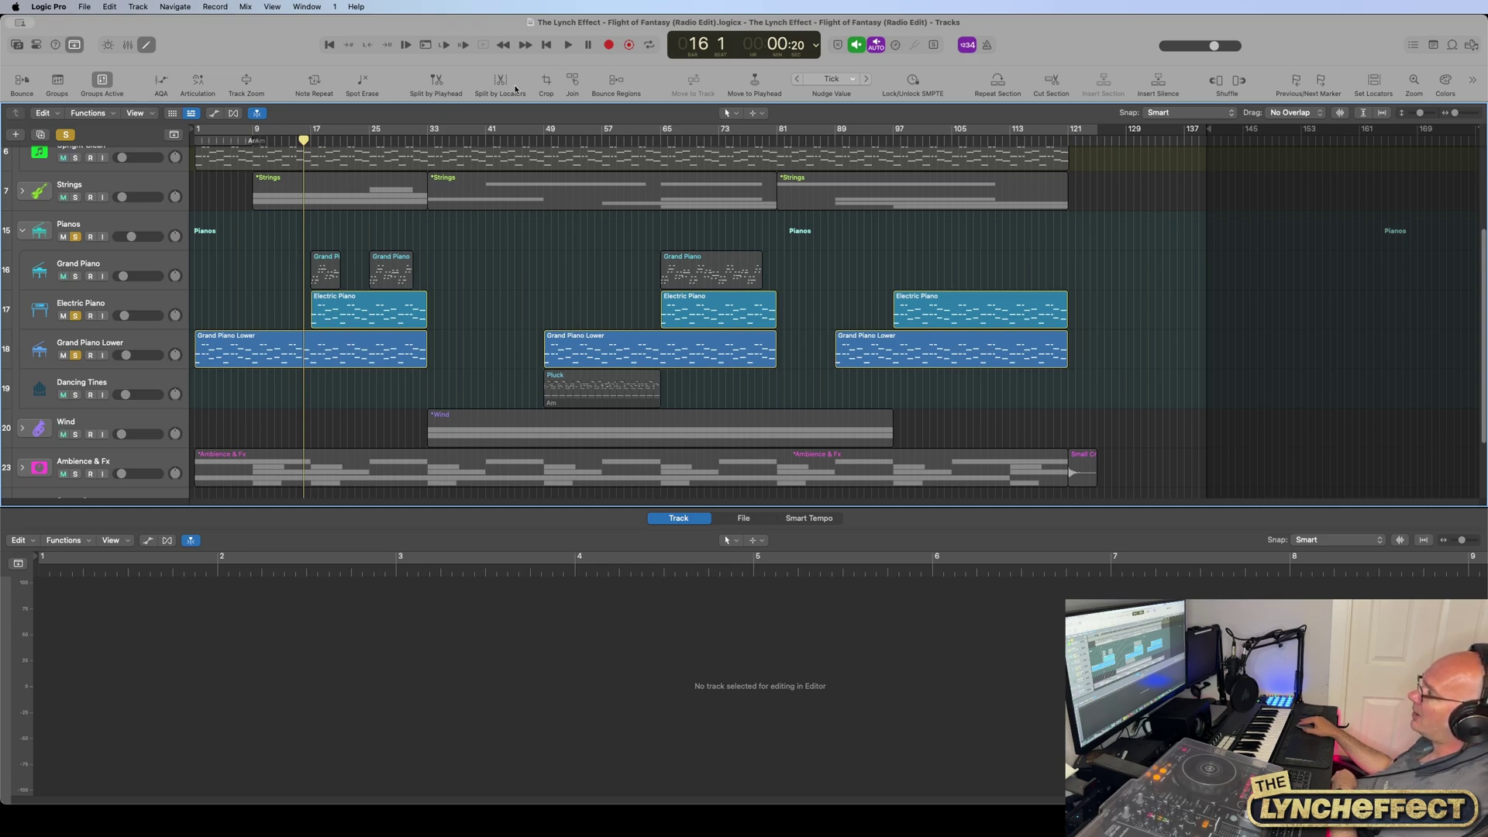
{"action": "left_click_drag", "start_coordinate": [303, 140], "coordinate": [289, 140]}
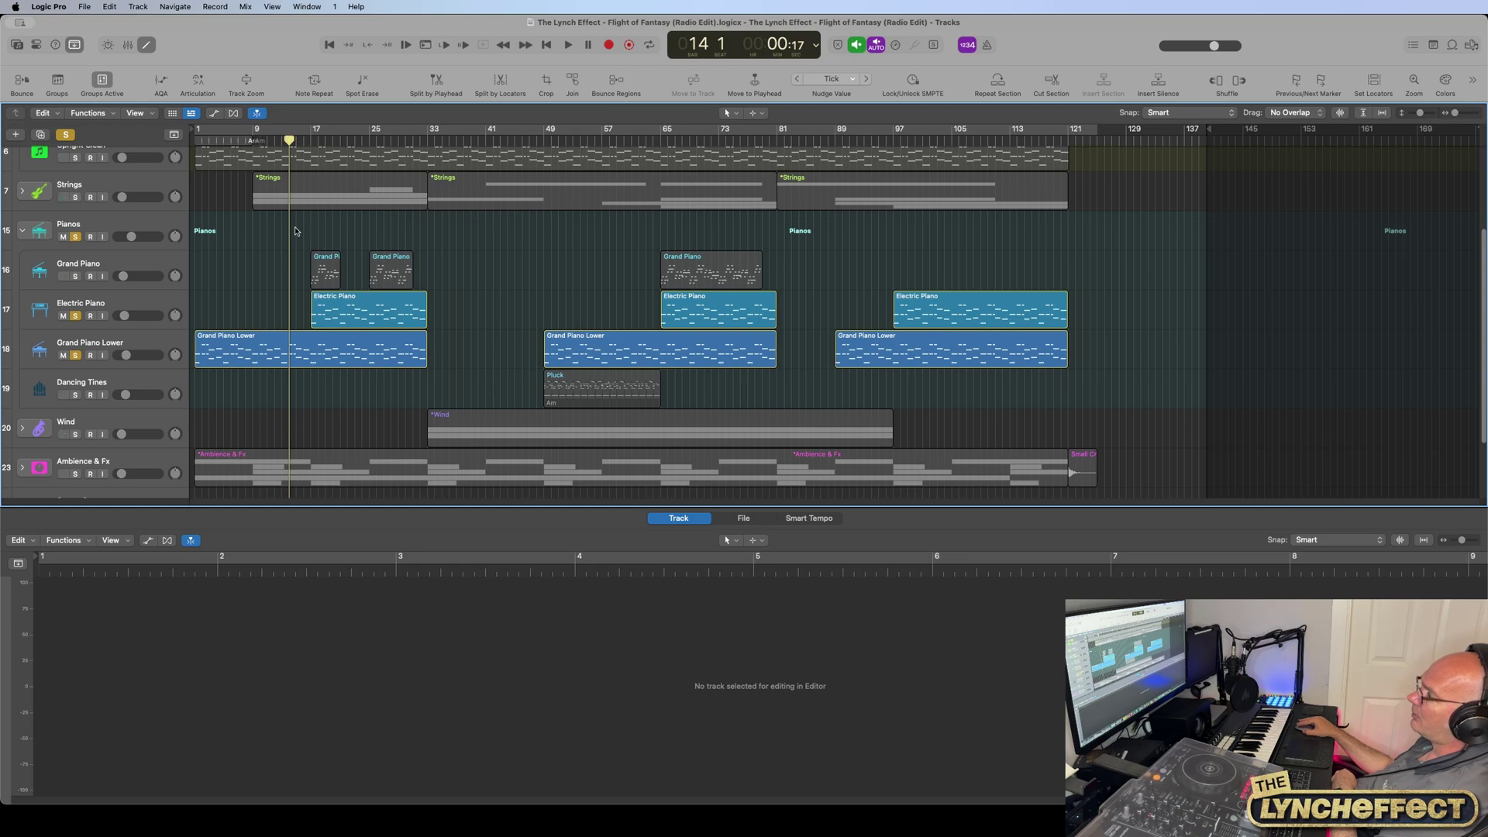
{"action": "left_click", "coordinate": [570, 45]}
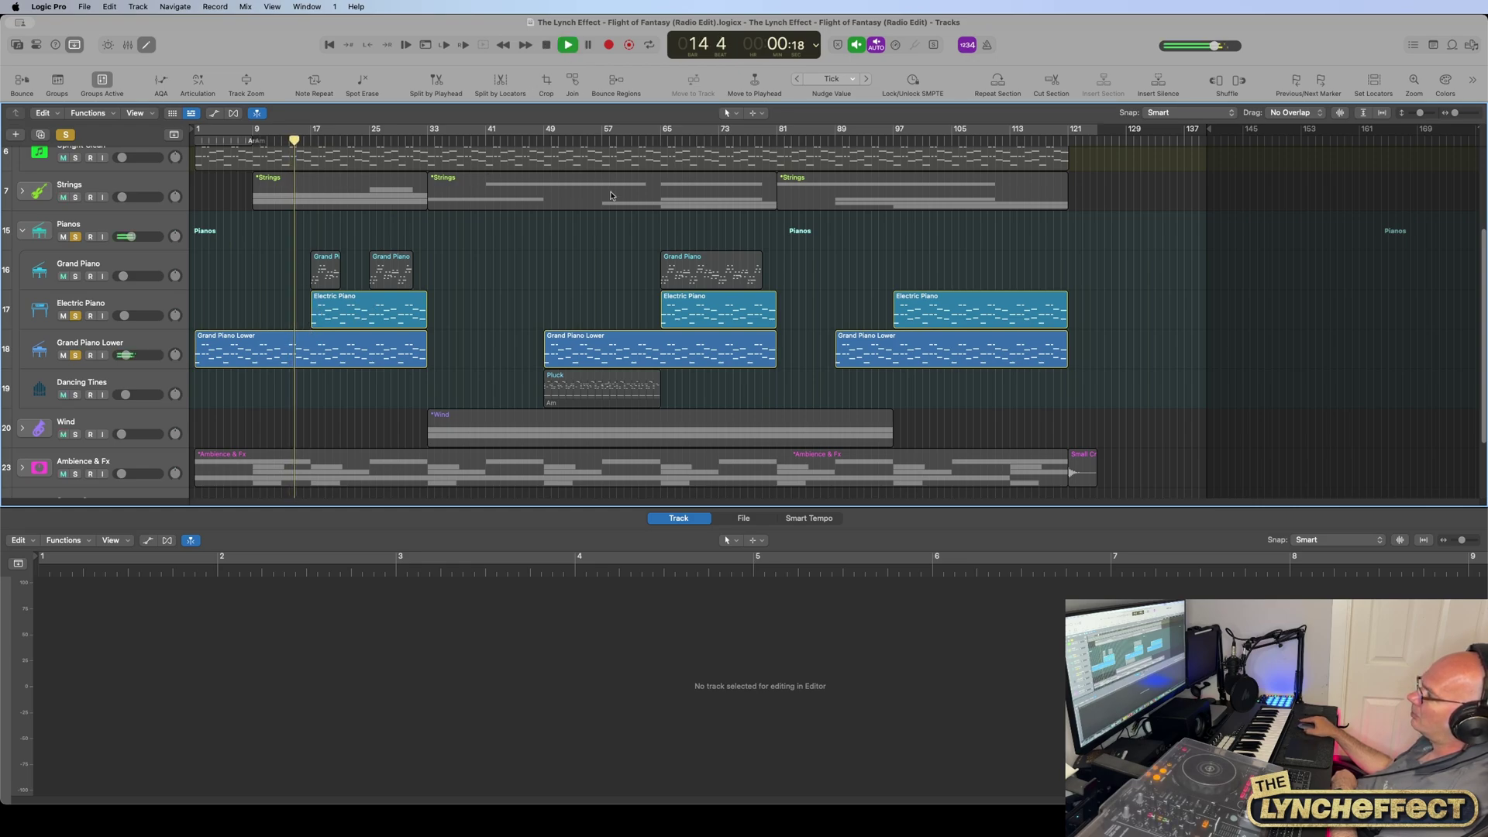
{"action": "left_click", "coordinate": [547, 45]}
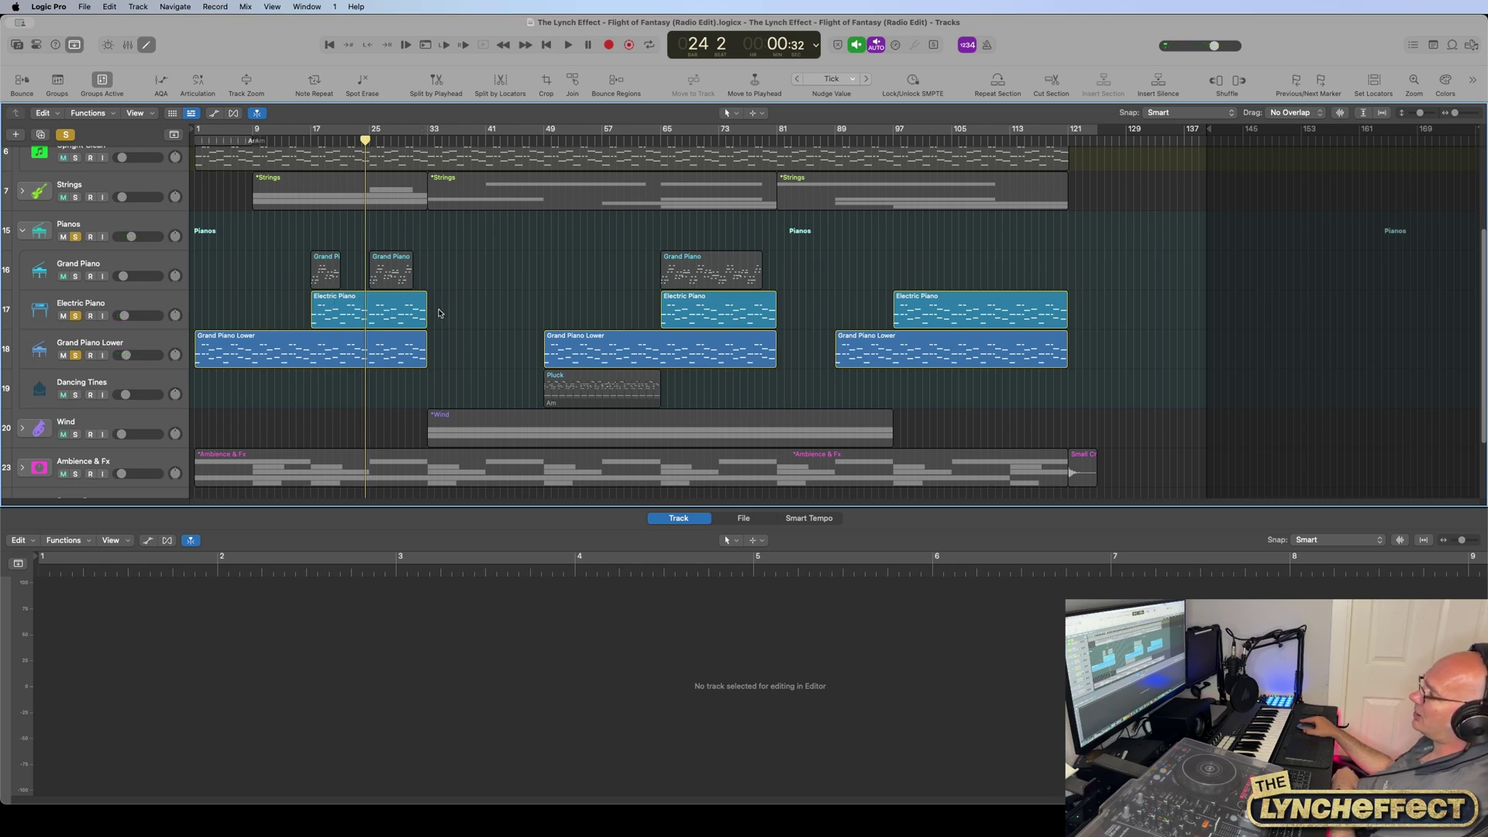
Step: Return the playhead to bar 17 and switch the solo from Electric Piano and Grand Piano Lower to the Grand Piano track
{"action": "left_click_drag", "start_coordinate": [365, 140], "coordinate": [311, 141]}
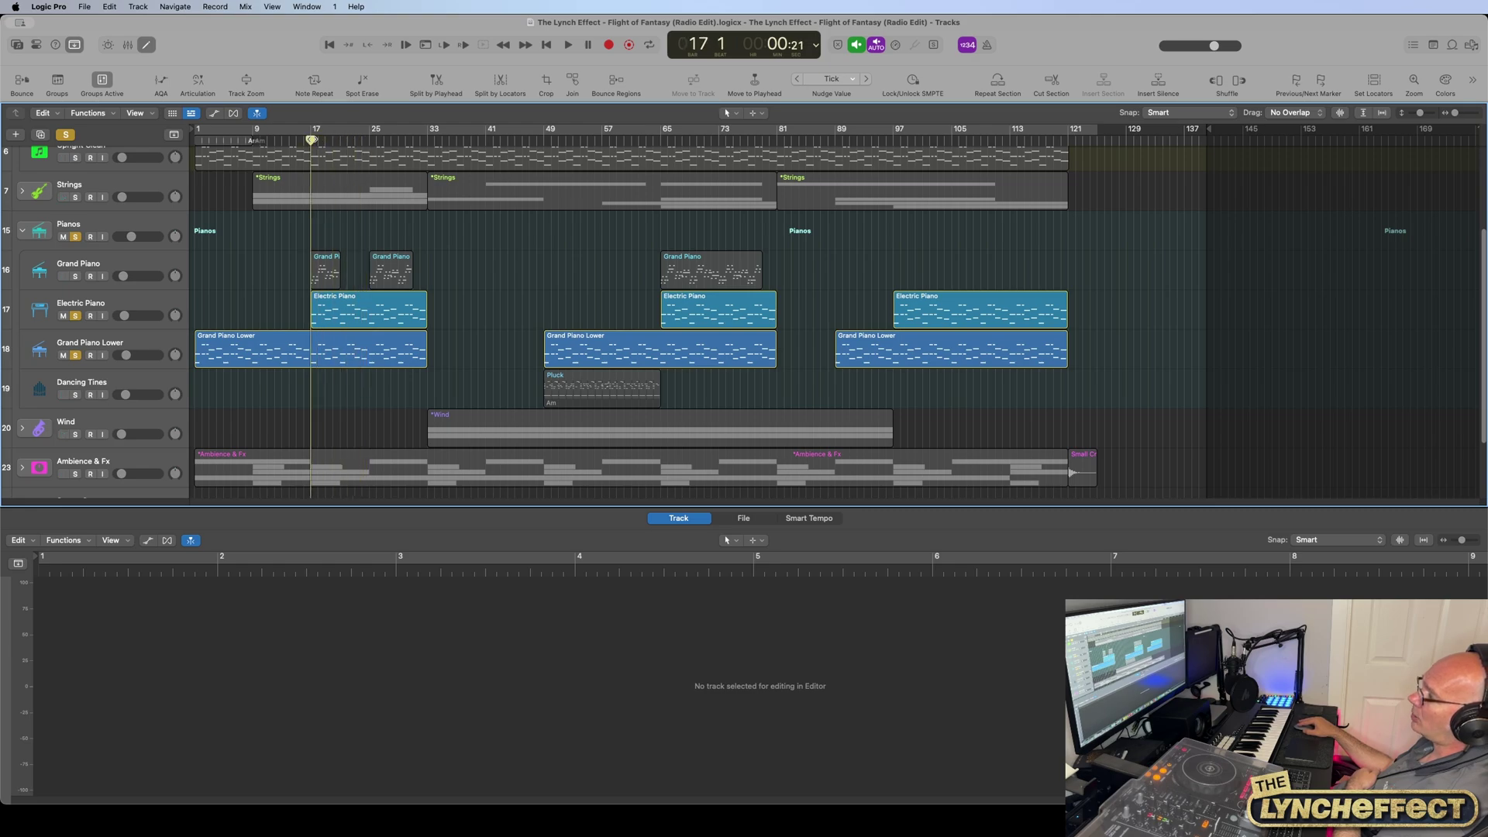
{"action": "left_click", "coordinate": [75, 316]}
{"action": "left_click", "coordinate": [77, 356]}
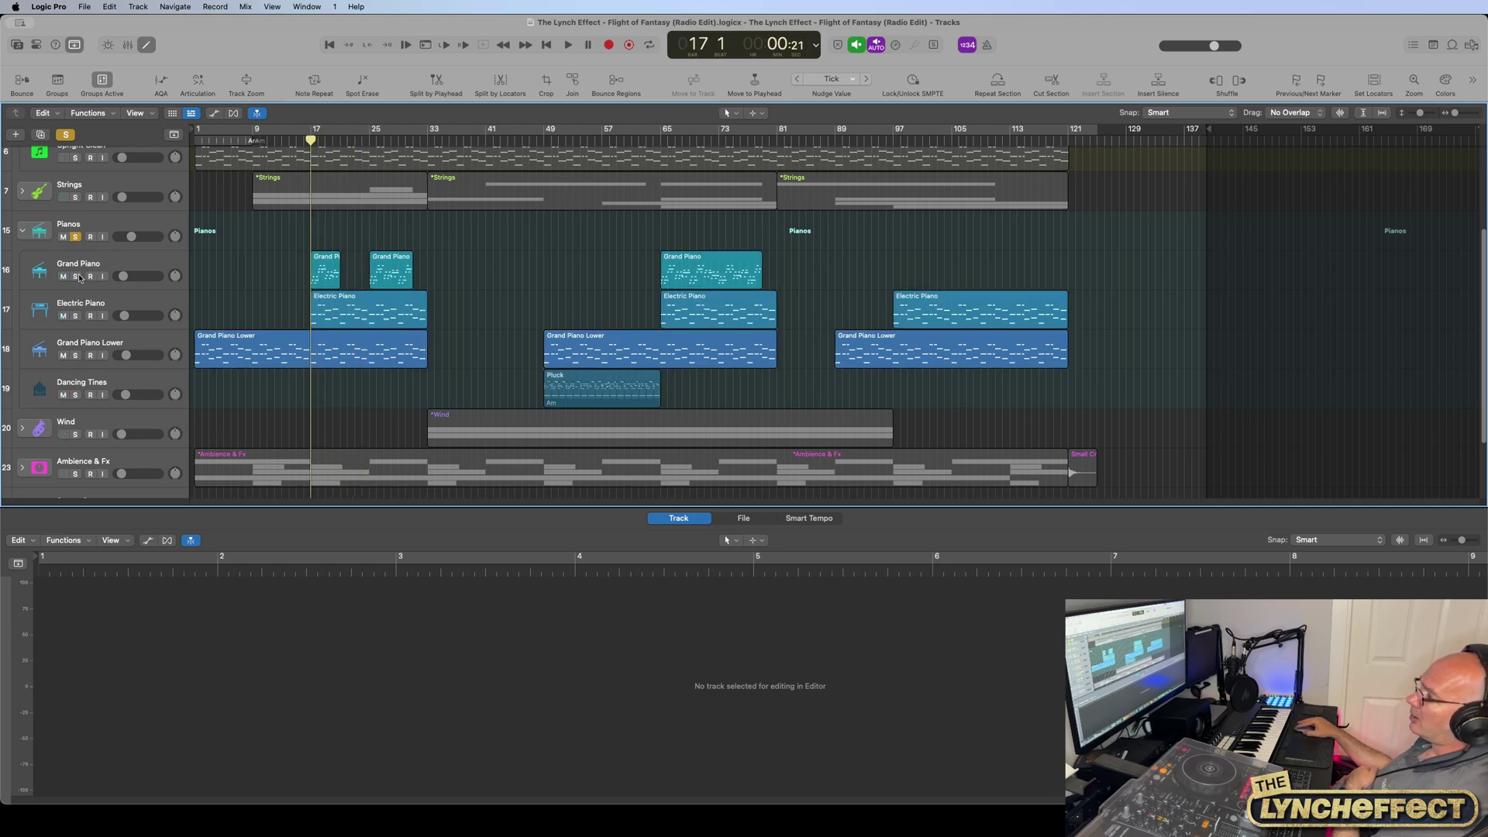
{"action": "left_click", "coordinate": [77, 277]}
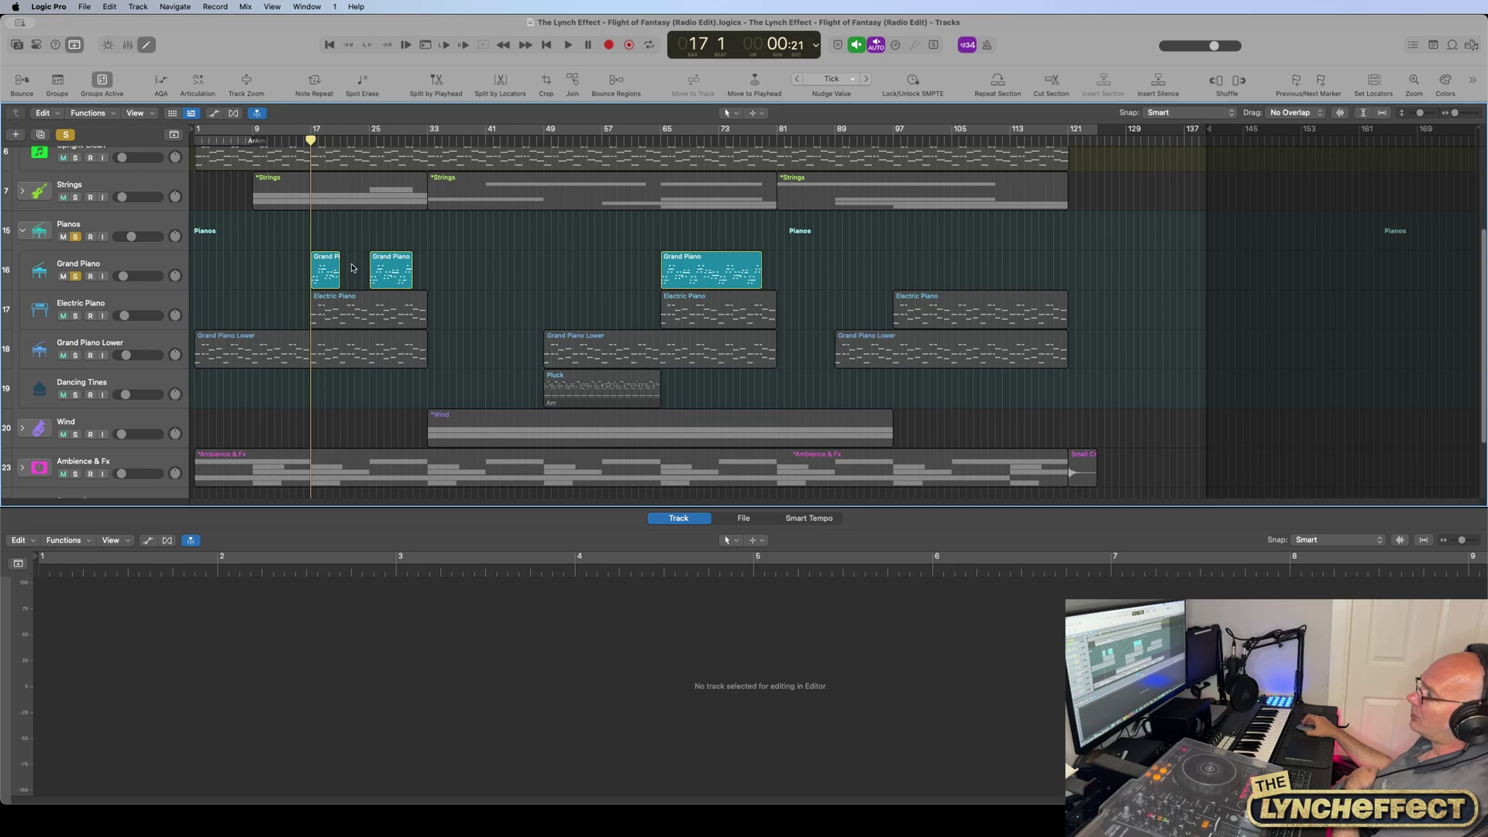
Step: Expand the Strings stack to show its individual instrument tracks above the Pianos stack
{"action": "scroll", "coordinate": [342, 285], "scroll_direction": "up", "scroll_amount": 5}
{"action": "scroll", "coordinate": [343, 248], "scroll_direction": "down", "scroll_amount": 3}
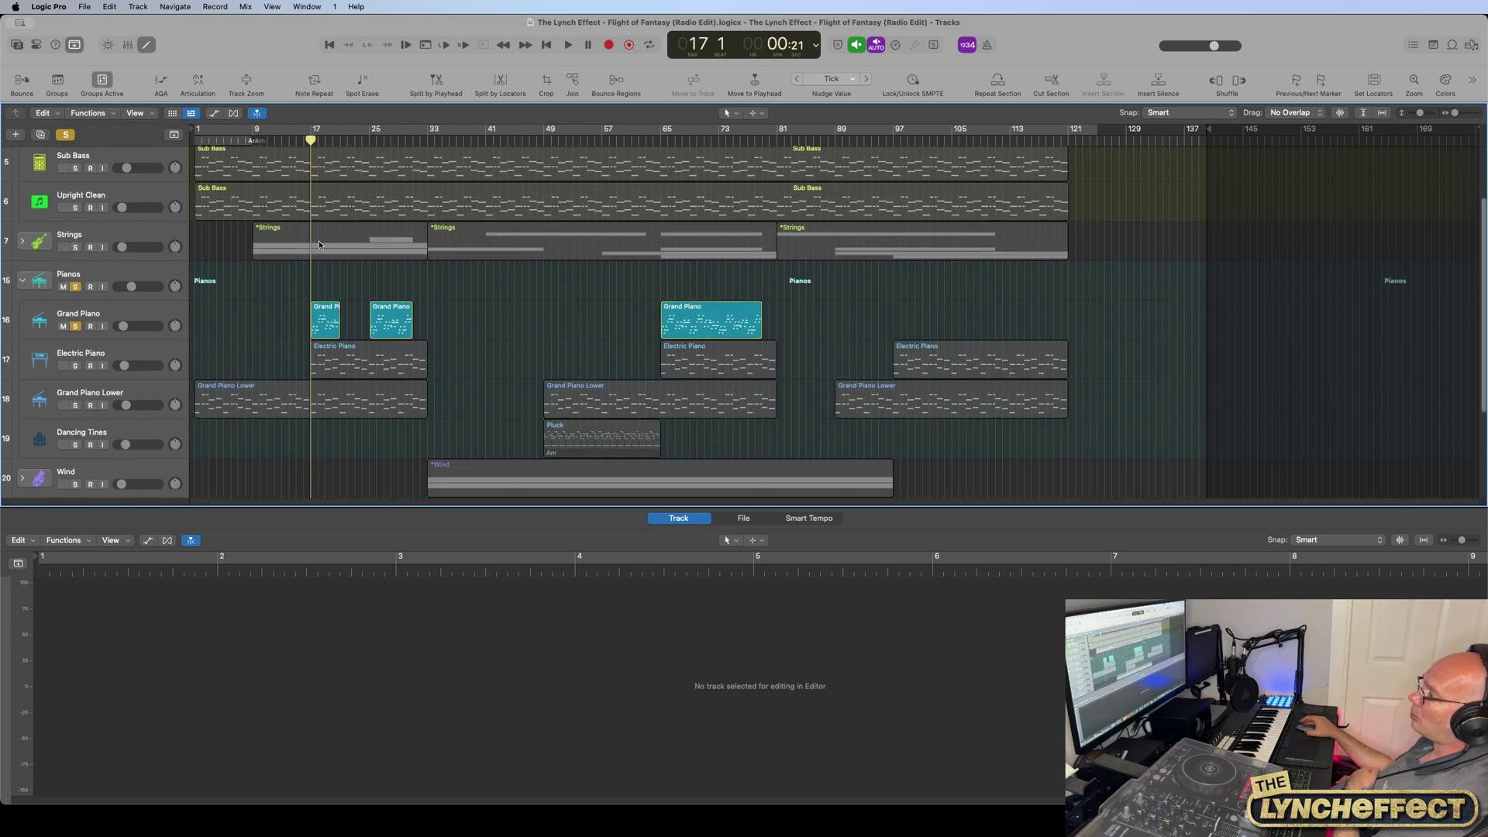
{"action": "left_click", "coordinate": [24, 242]}
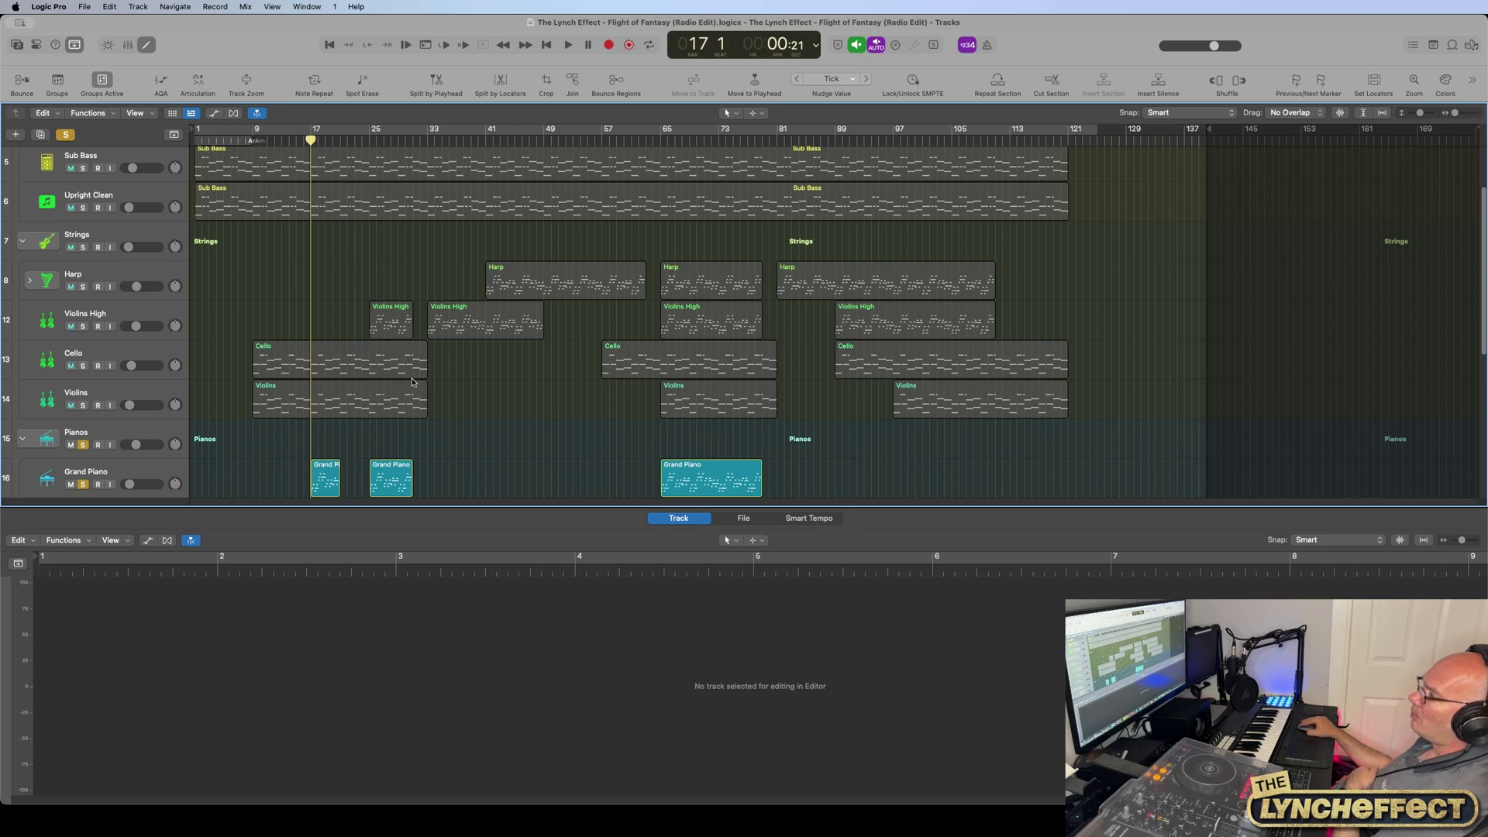
{"action": "scroll", "coordinate": [236, 318], "scroll_direction": "down", "scroll_amount": 4}
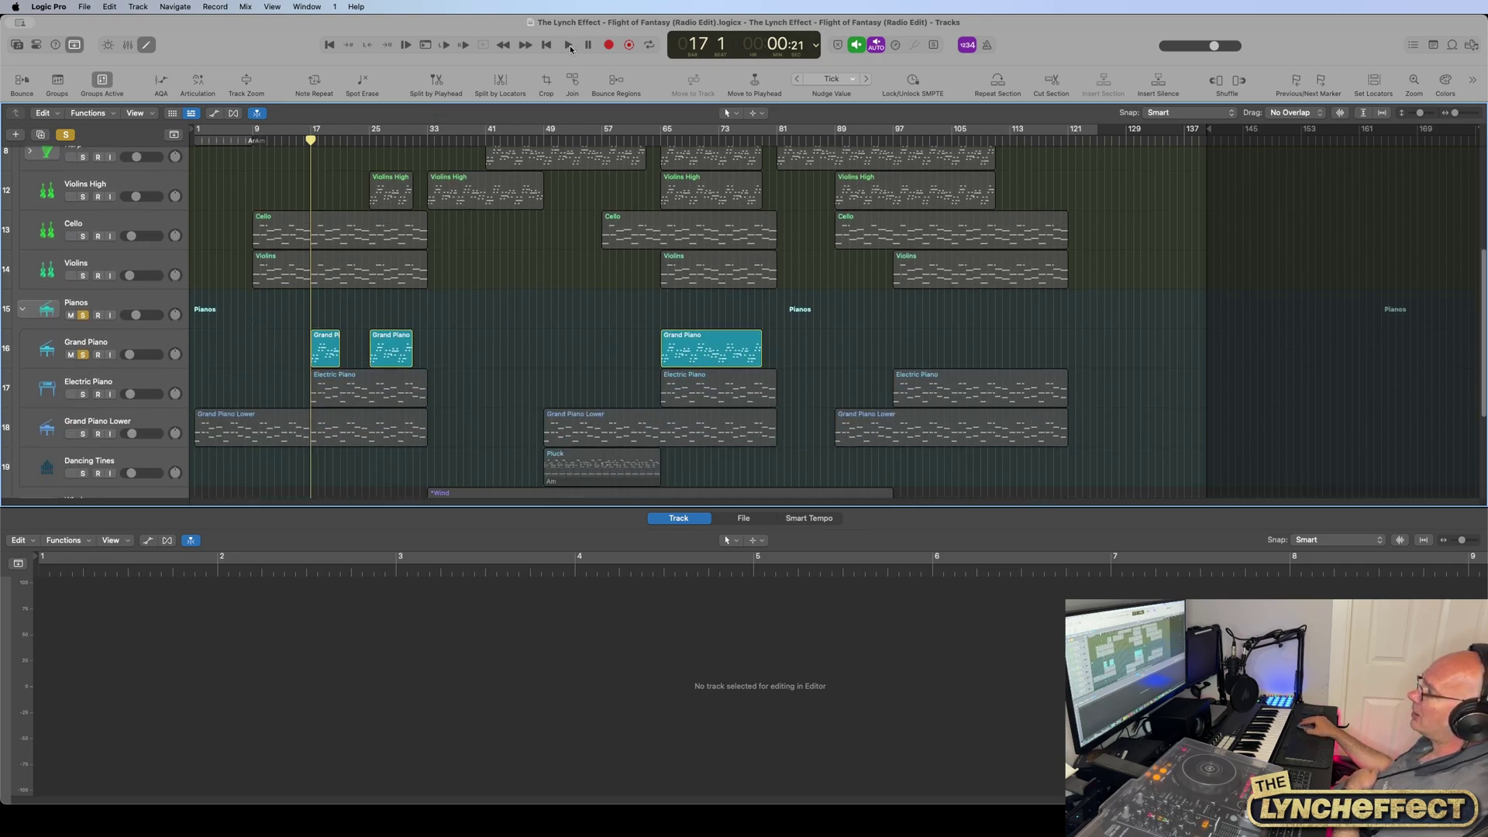
Step: Play the soloed Grand Piano from bar 17, show its first region's notes in the Piano Roll, and return to bar 17
{"action": "left_click", "coordinate": [570, 48]}
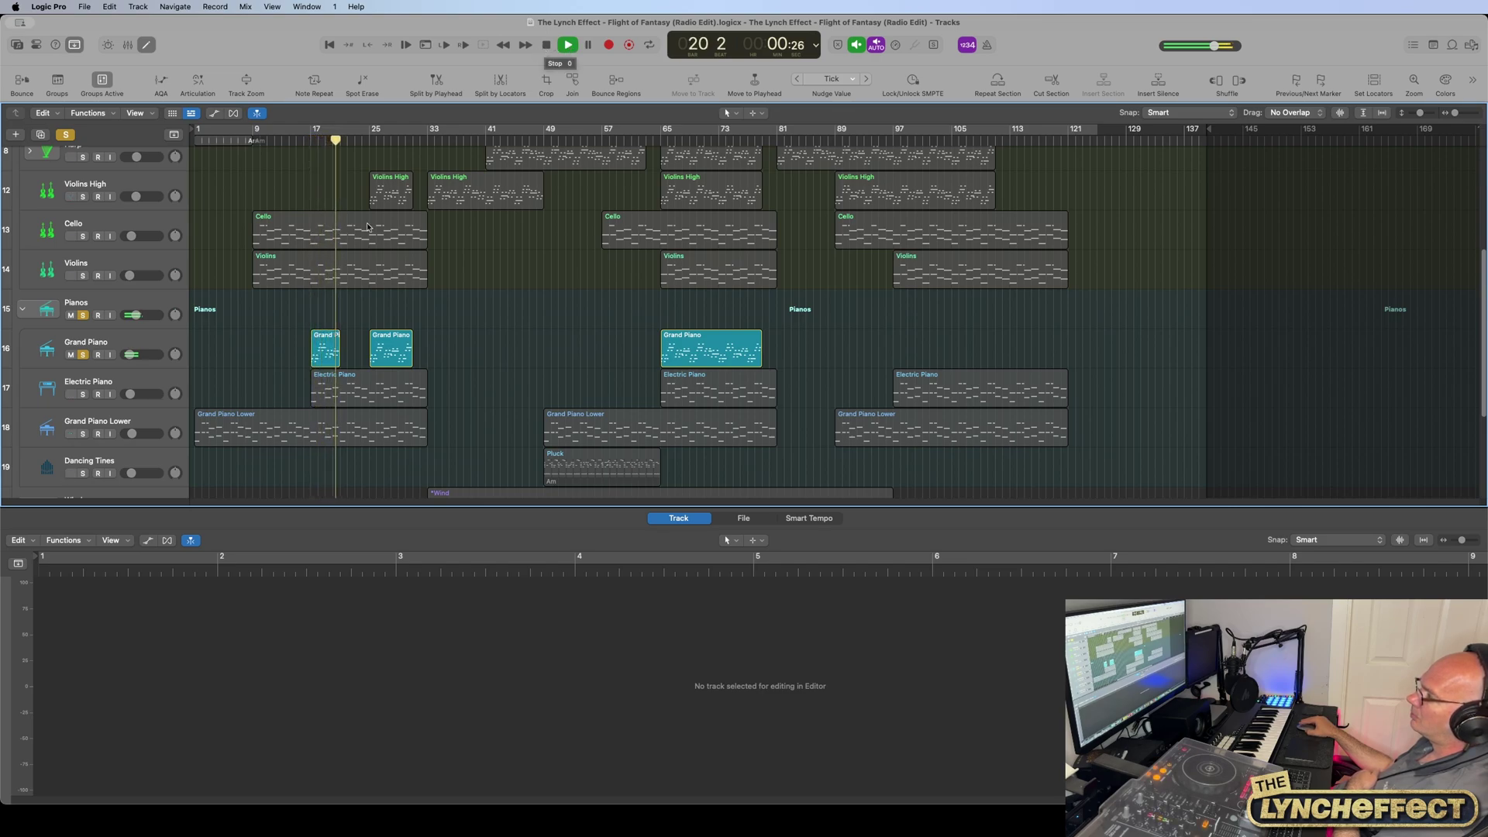
{"action": "left_click", "coordinate": [322, 345]}
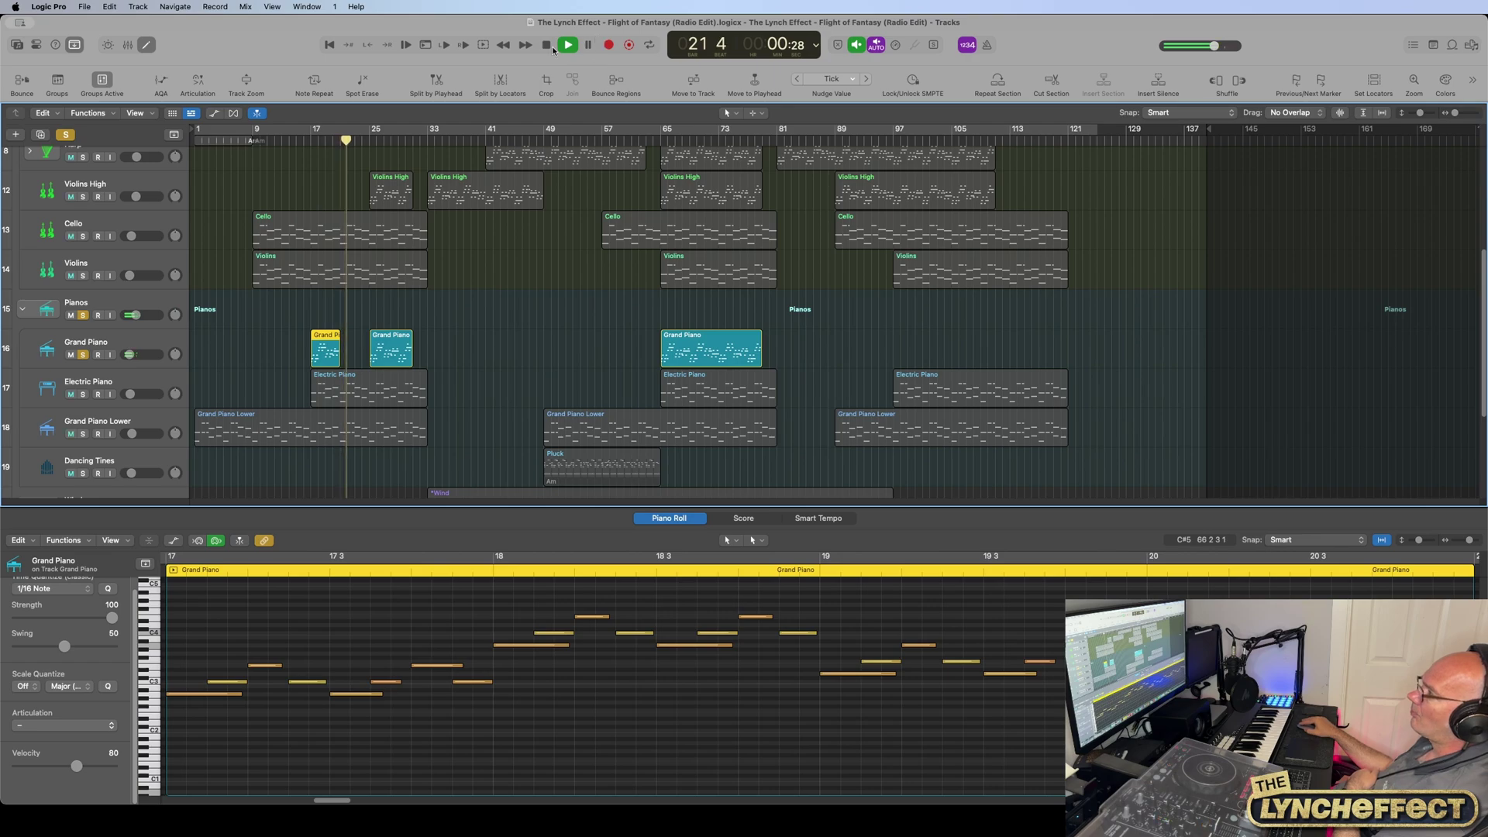
{"action": "left_click", "coordinate": [547, 48]}
{"action": "left_click", "coordinate": [310, 138]}
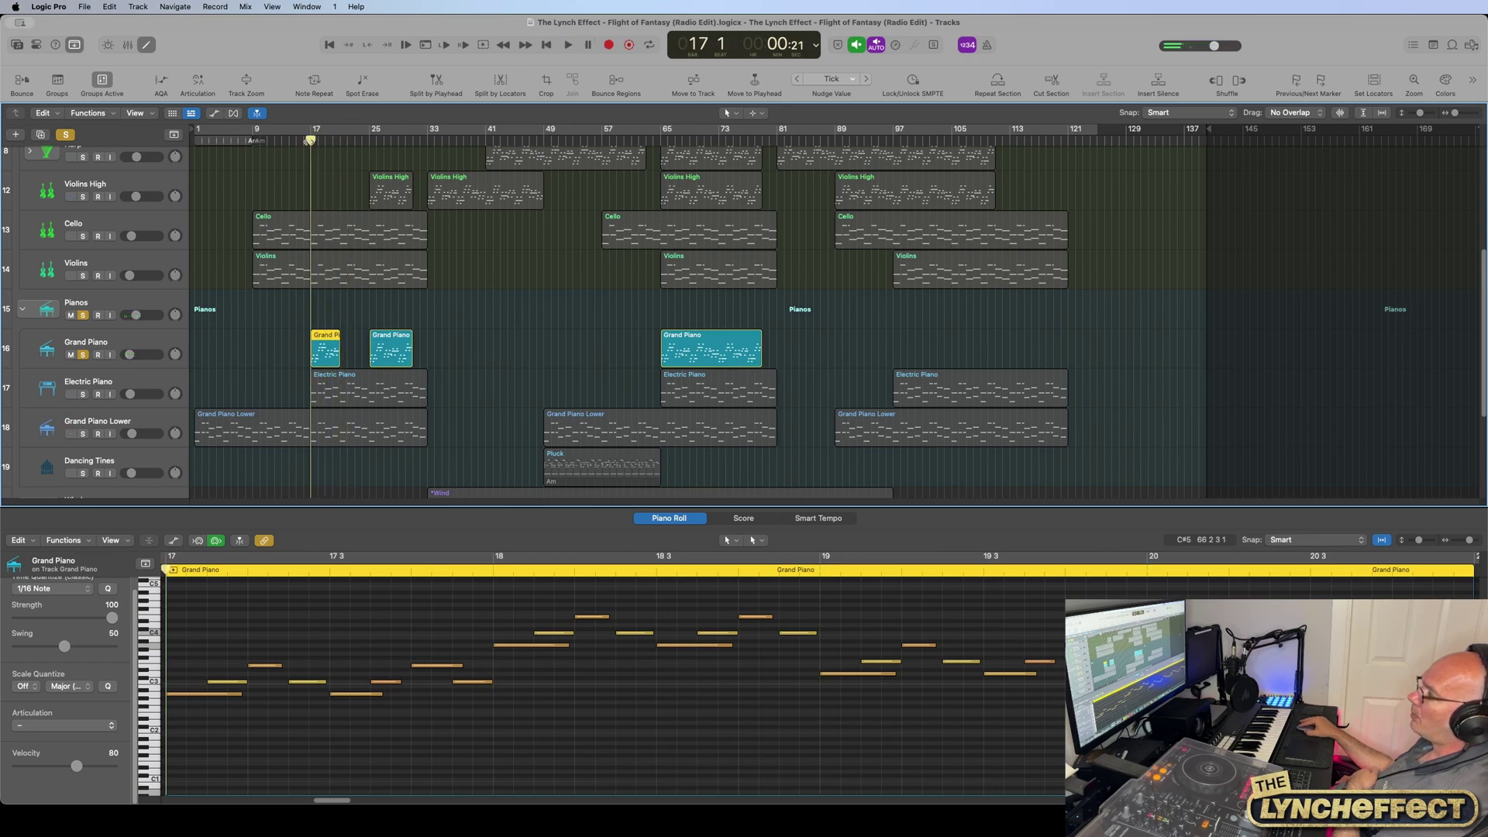
Step: Solo Electric Piano and Grand Piano Lower alongside Grand Piano, play all three from bar 17 and return the playhead there
{"action": "left_click", "coordinate": [83, 396]}
{"action": "left_click", "coordinate": [83, 434]}
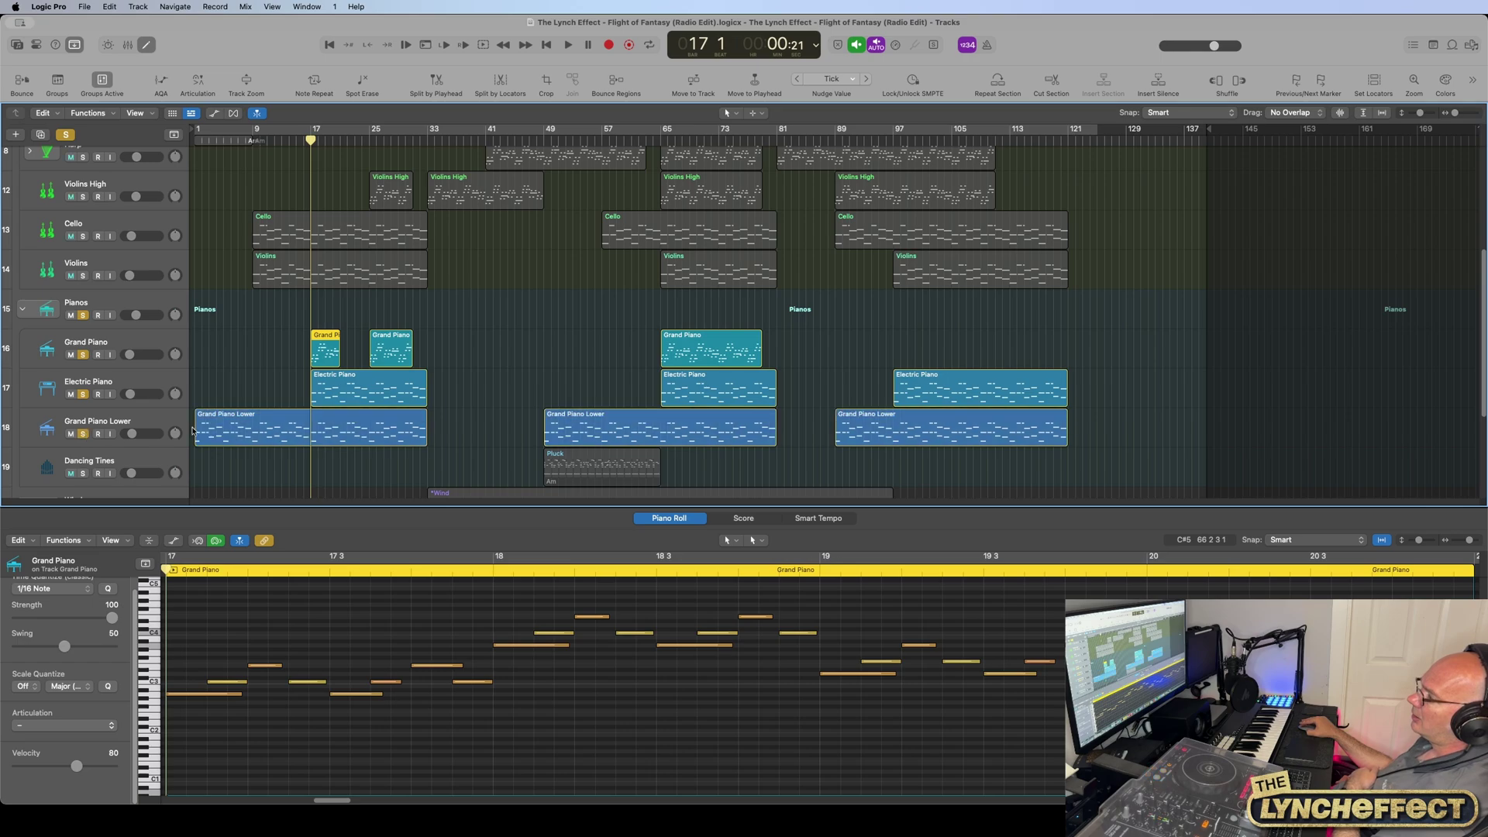
{"action": "left_click", "coordinate": [568, 45]}
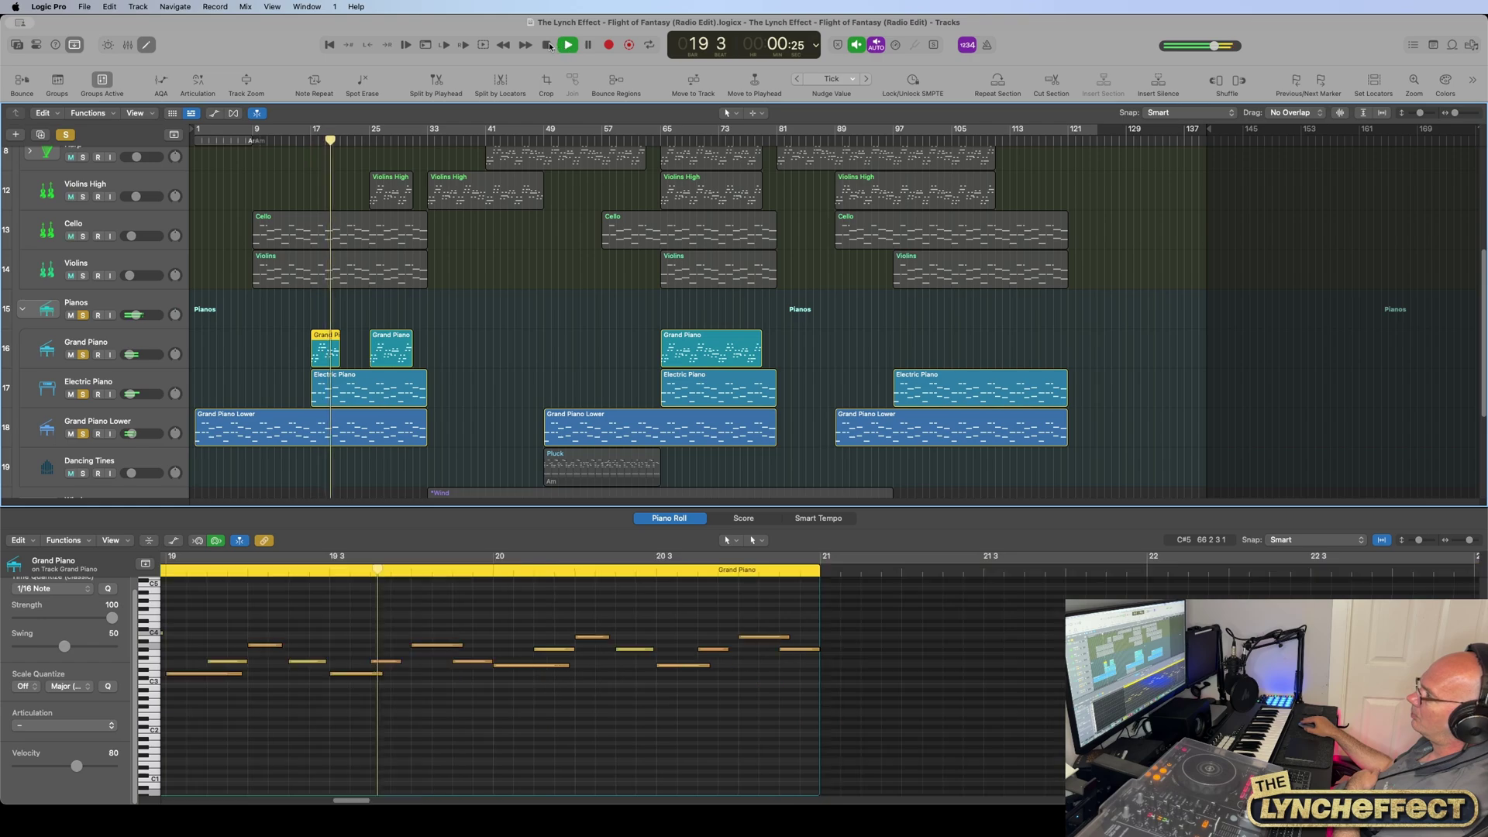
{"action": "left_click", "coordinate": [548, 45]}
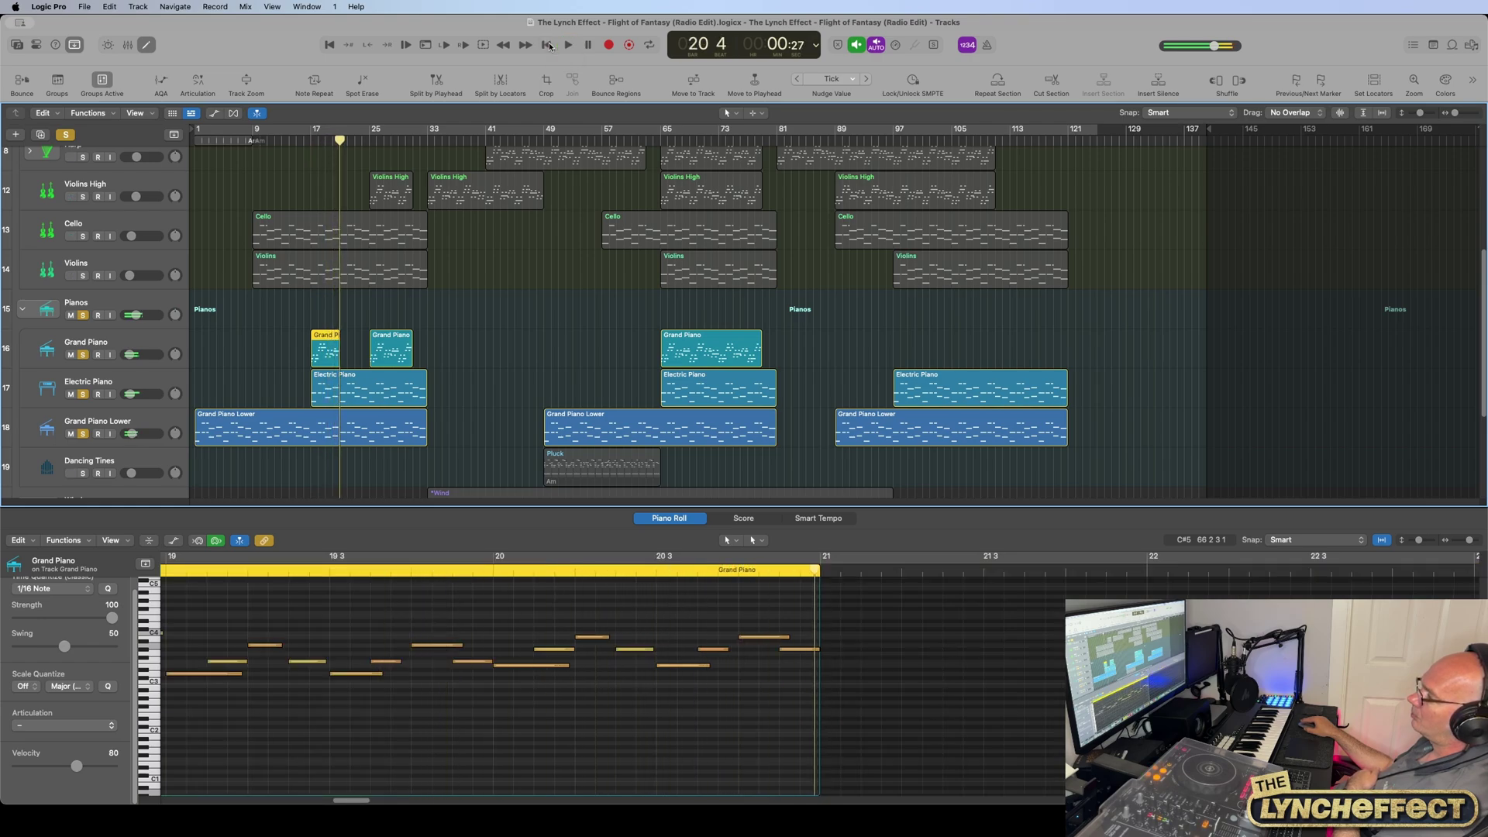
{"action": "left_click_drag", "start_coordinate": [341, 140], "coordinate": [308, 141]}
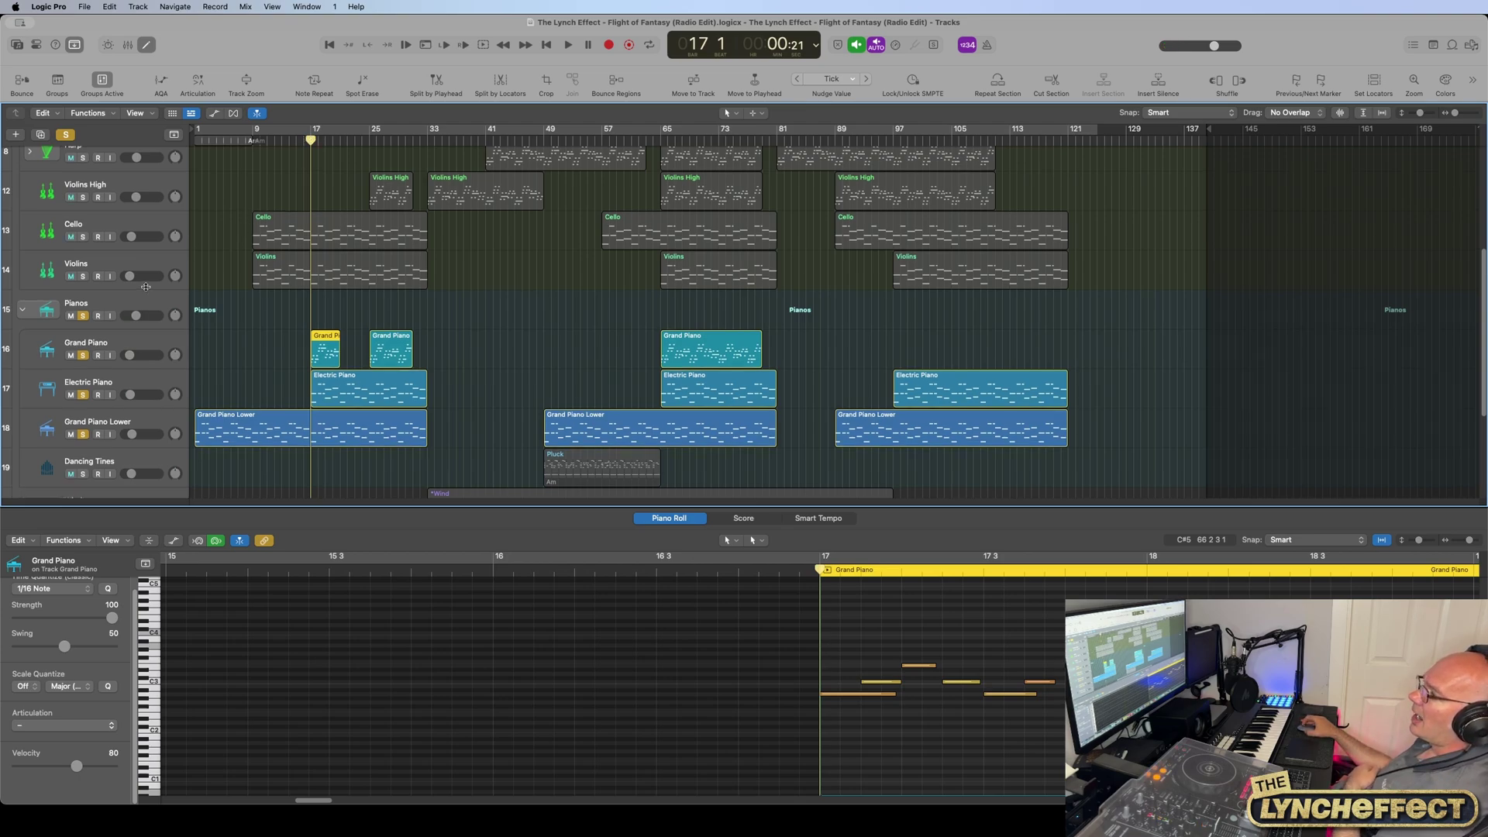
Step: Try soloing the Harp track, remove that solo and solo the whole Strings stack alongside the pianos instead
{"action": "scroll", "coordinate": [147, 283], "scroll_direction": "up", "scroll_amount": 1}
{"action": "left_click", "coordinate": [83, 182]}
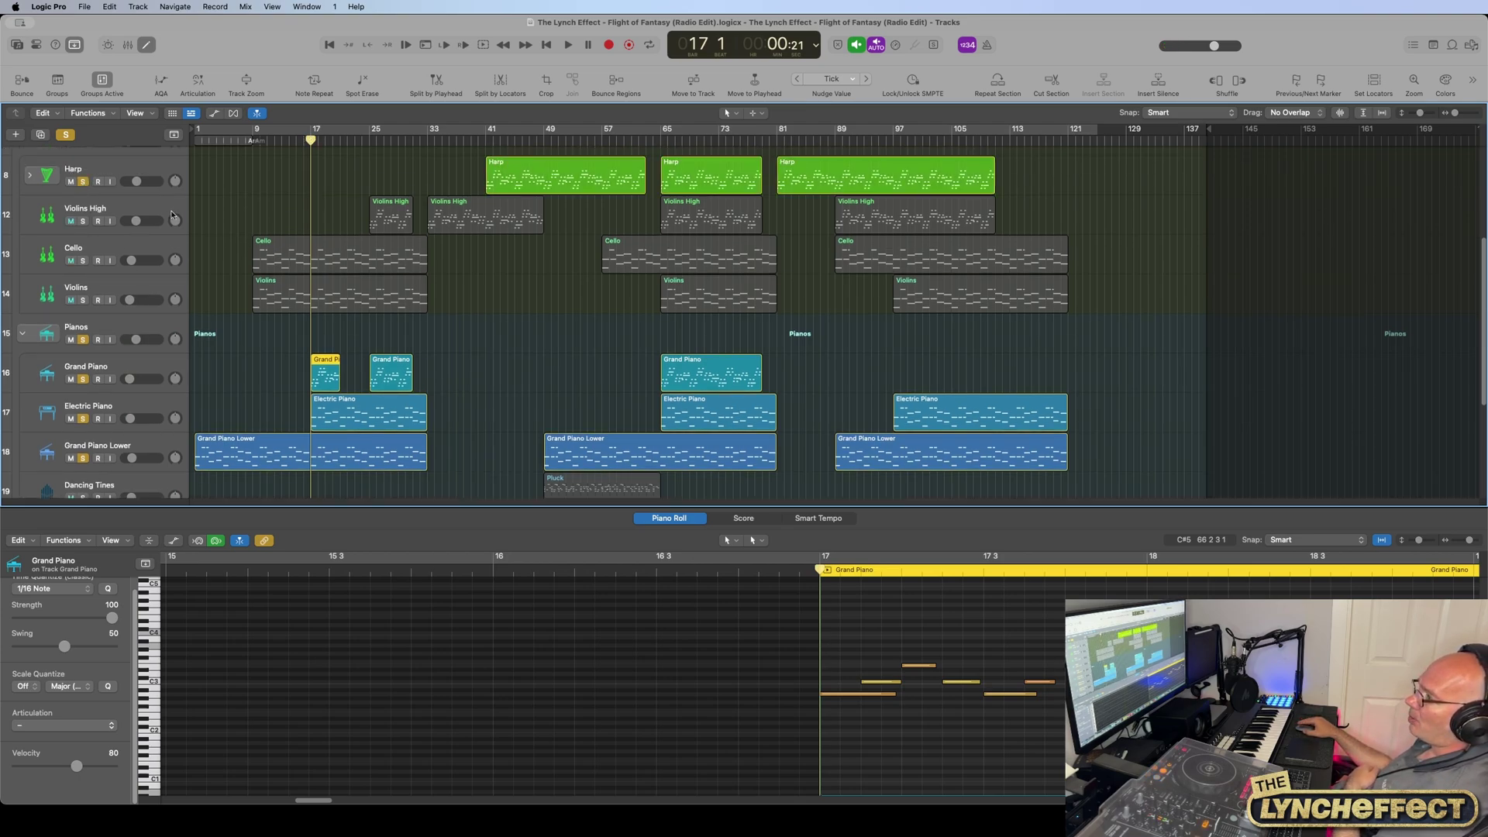
{"action": "left_click", "coordinate": [83, 182]}
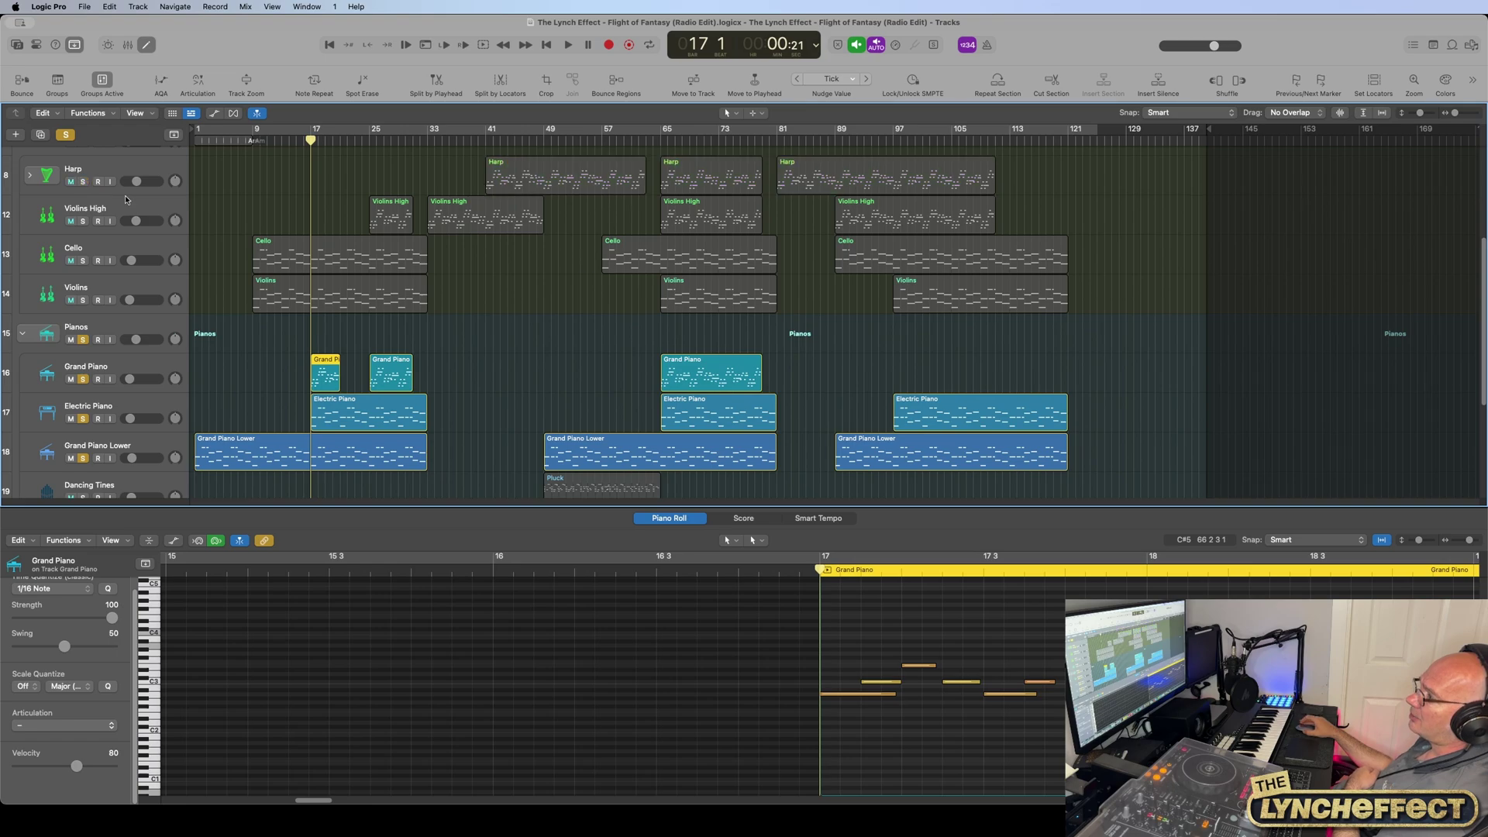
{"action": "scroll", "coordinate": [89, 199], "scroll_direction": "up", "scroll_amount": 2}
{"action": "left_click", "coordinate": [83, 197]}
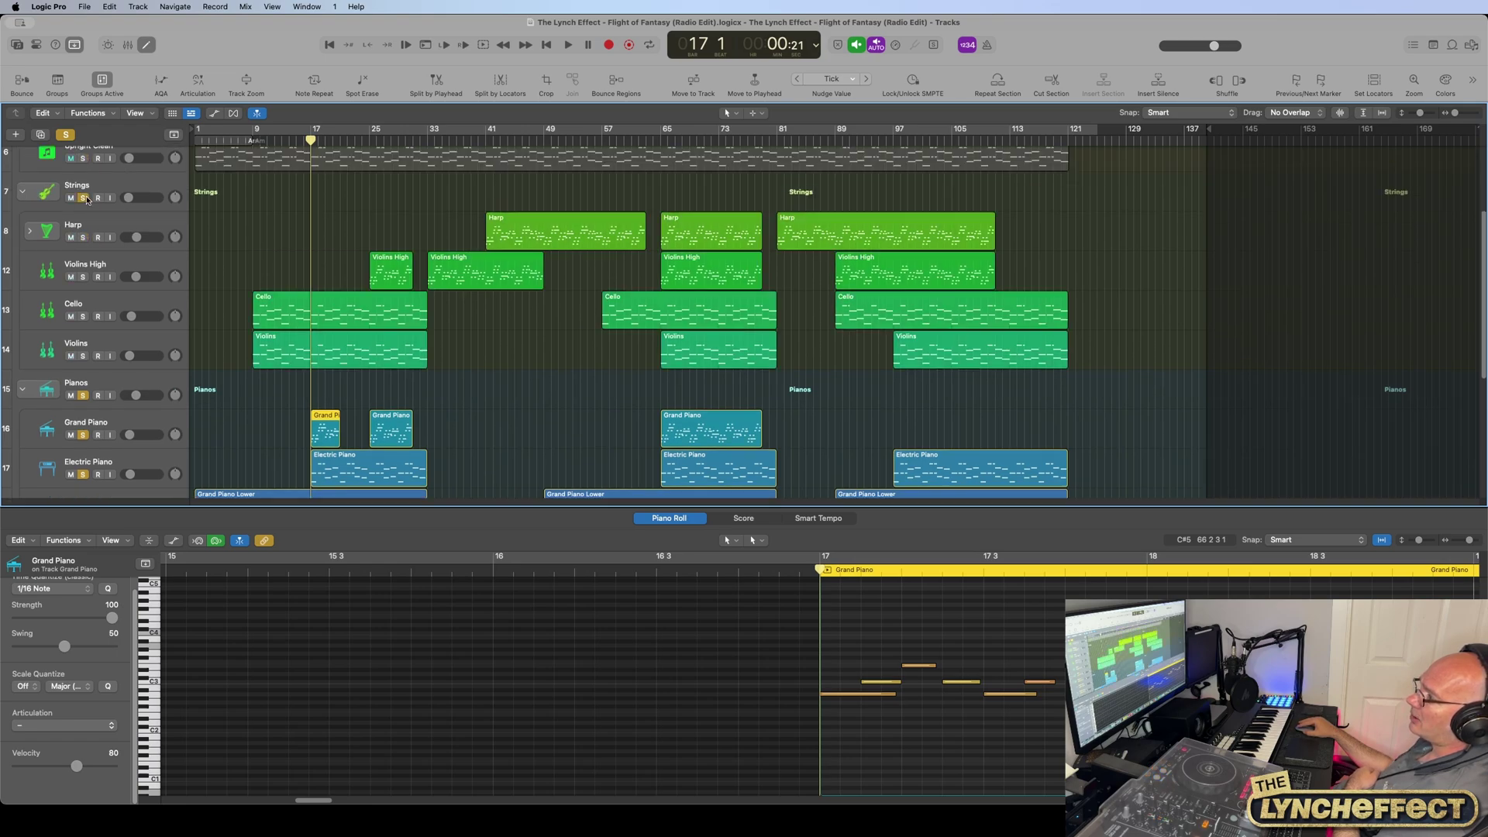
Step: Collapse the Strings and Sub Bass stacks so each shows as a single summary track
{"action": "left_click", "coordinate": [21, 192]}
{"action": "scroll", "coordinate": [43, 203], "scroll_direction": "up", "scroll_amount": 3}
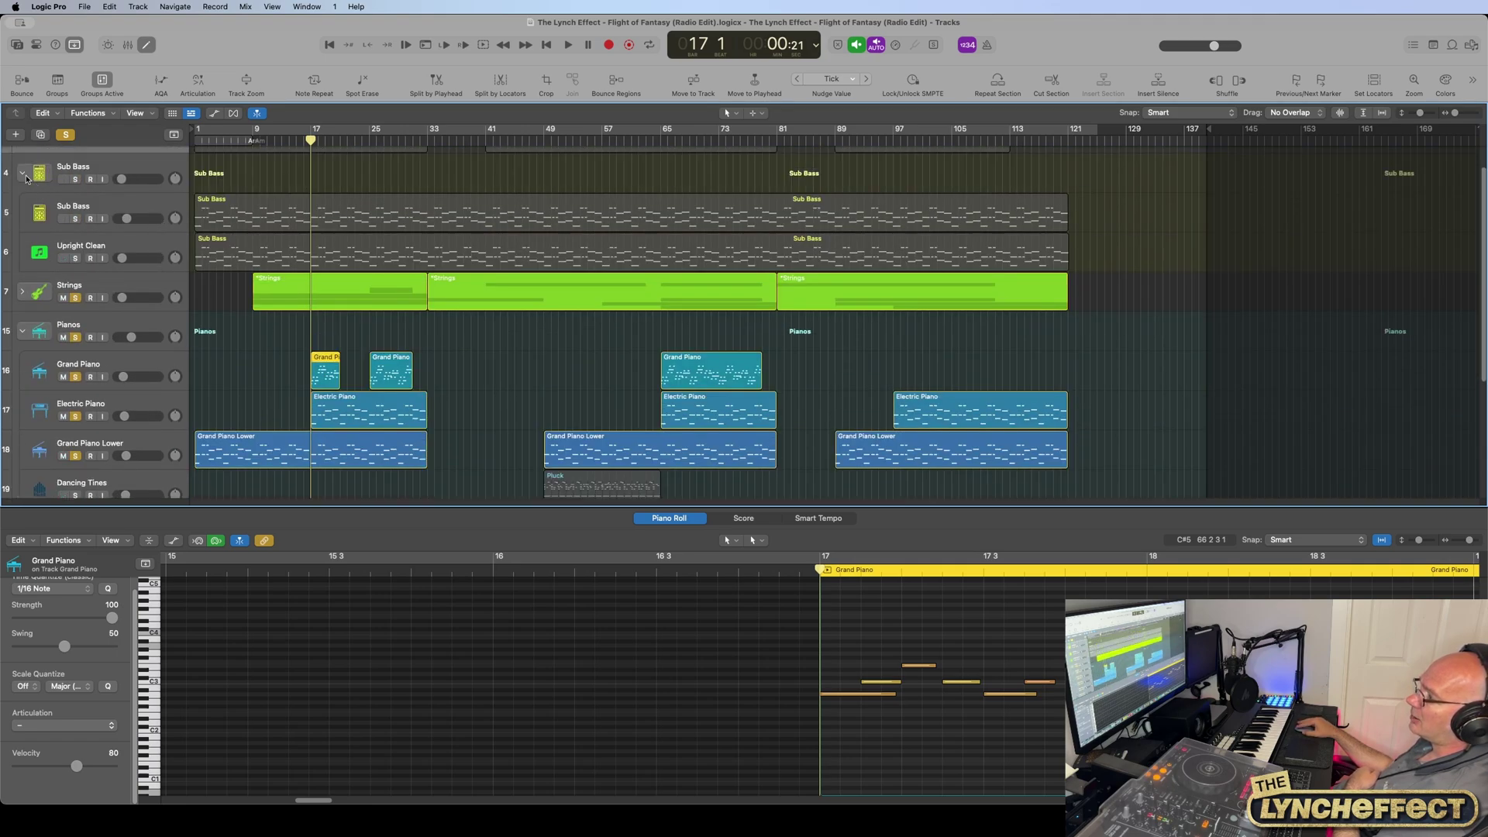
{"action": "left_click", "coordinate": [24, 175]}
{"action": "scroll", "coordinate": [93, 221], "scroll_direction": "up", "scroll_amount": 2}
Step: Solo the Sub Bass and Drums stacks in place of Strings and play them with the soloed pianos from bar 17
{"action": "left_click", "coordinate": [76, 211]}
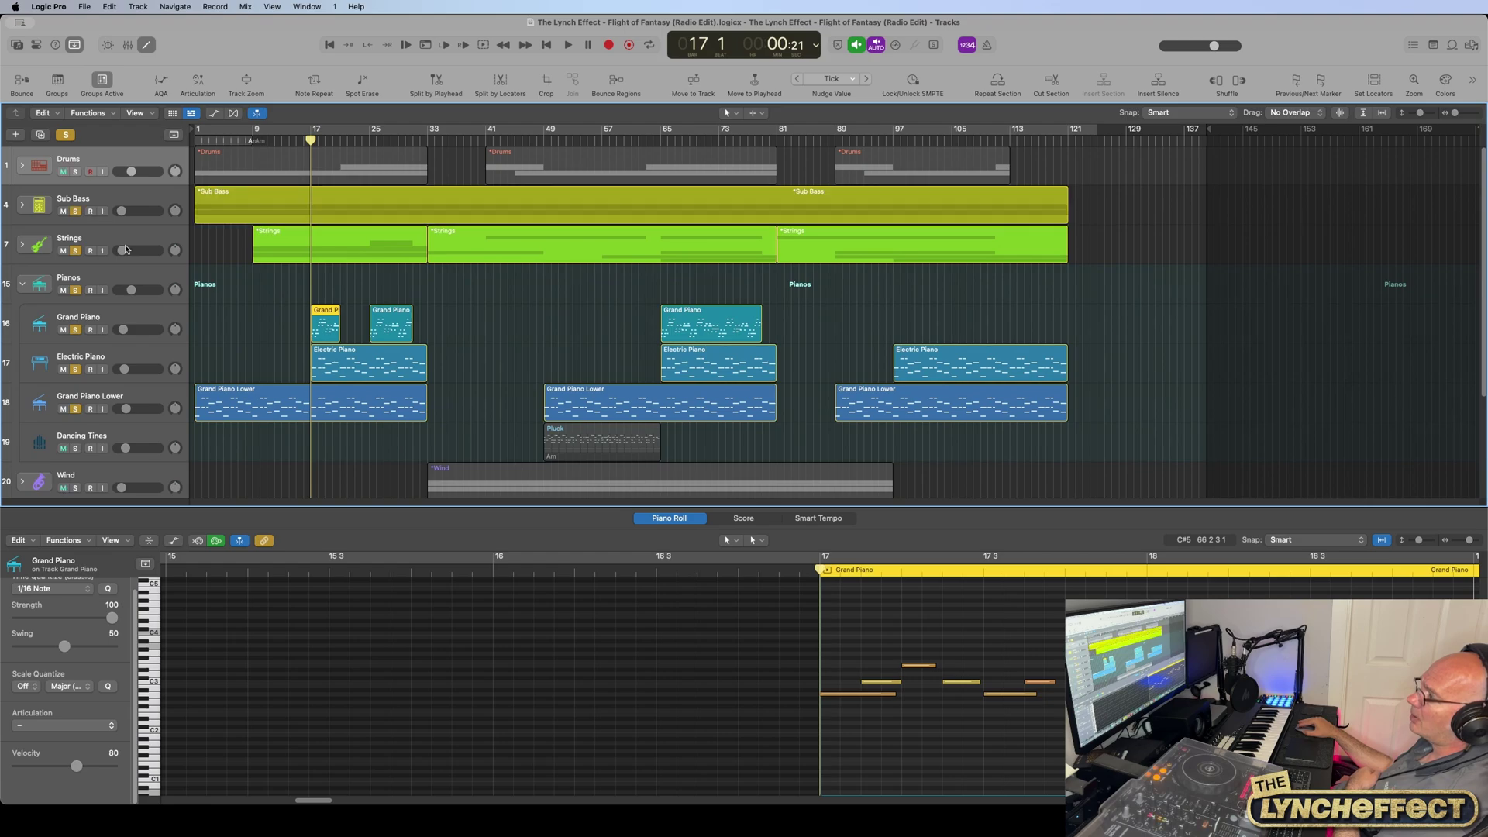
{"action": "left_click", "coordinate": [76, 171]}
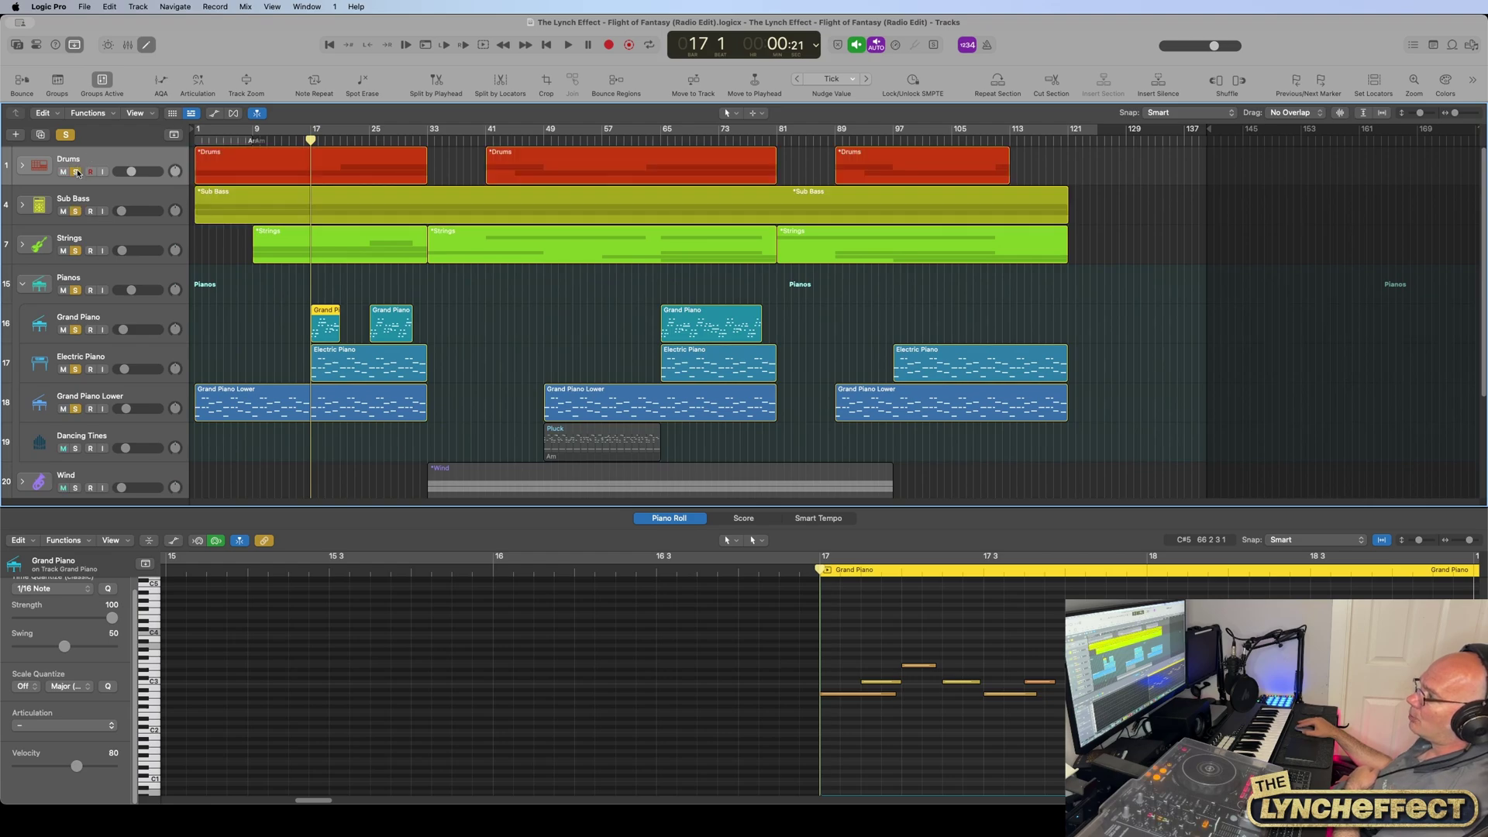
{"action": "left_click", "coordinate": [75, 250]}
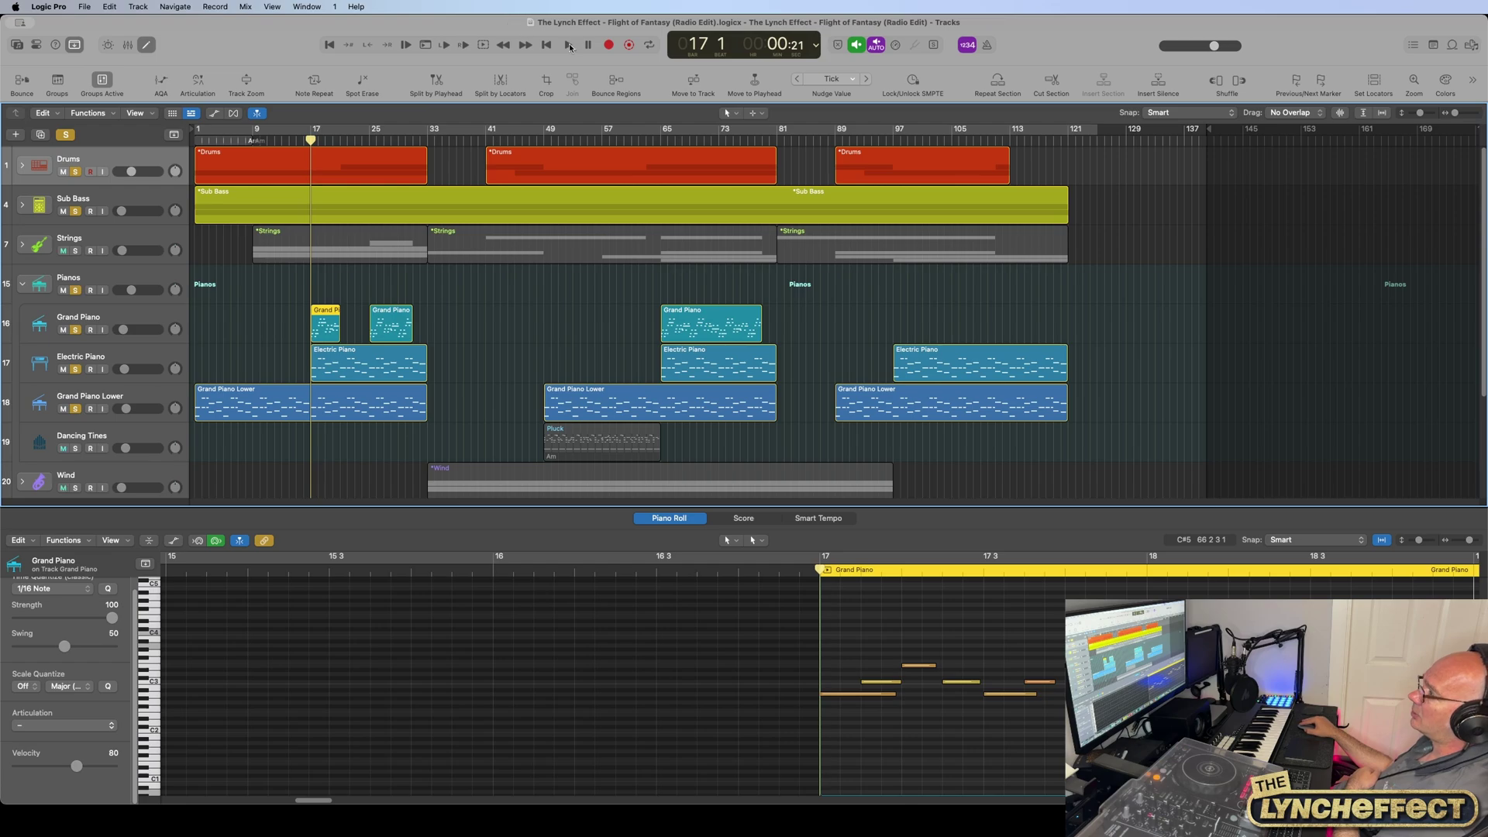
{"action": "left_click", "coordinate": [569, 46]}
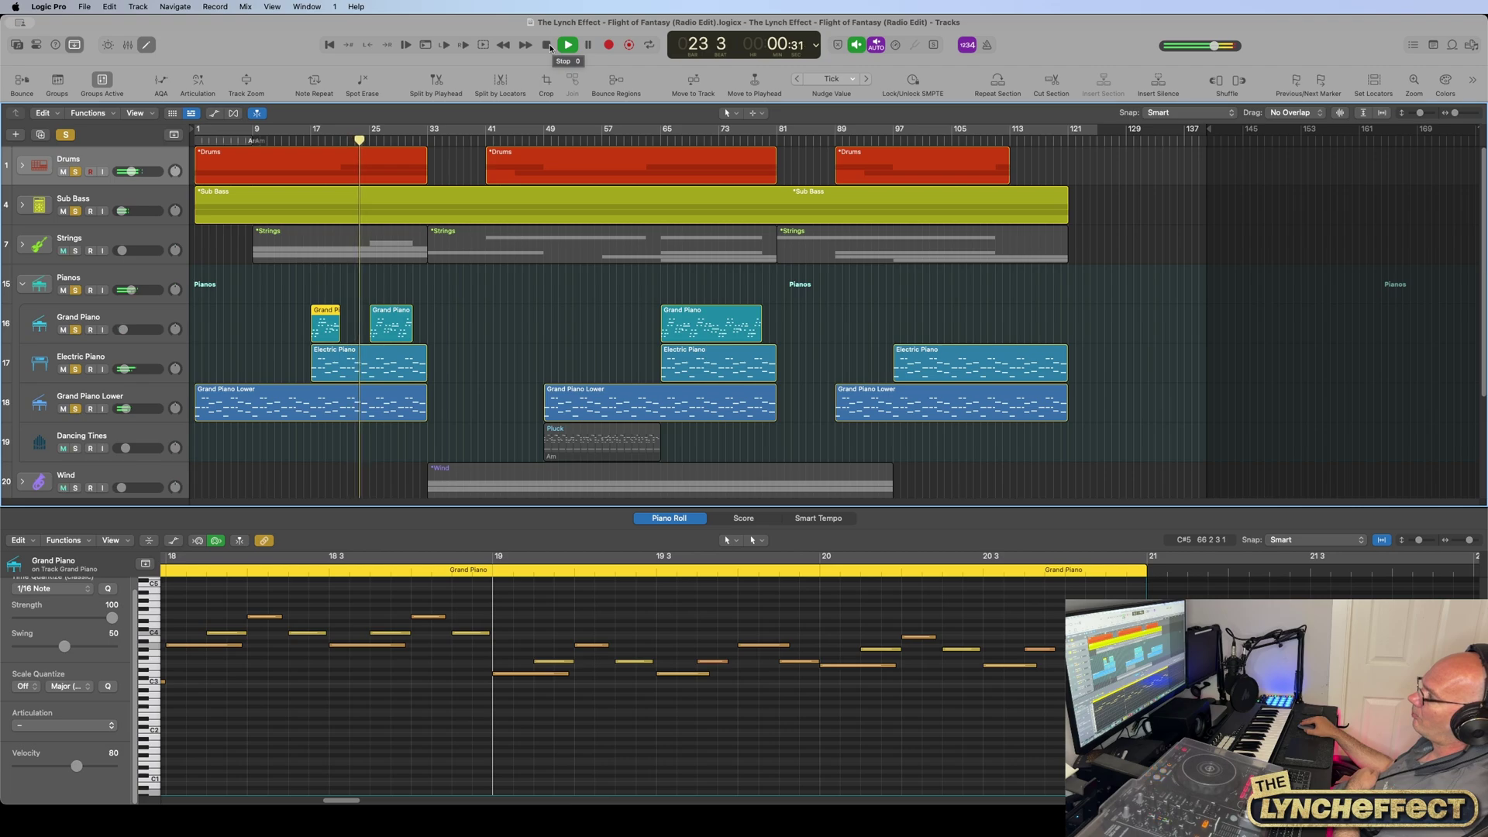
{"action": "left_click", "coordinate": [548, 45]}
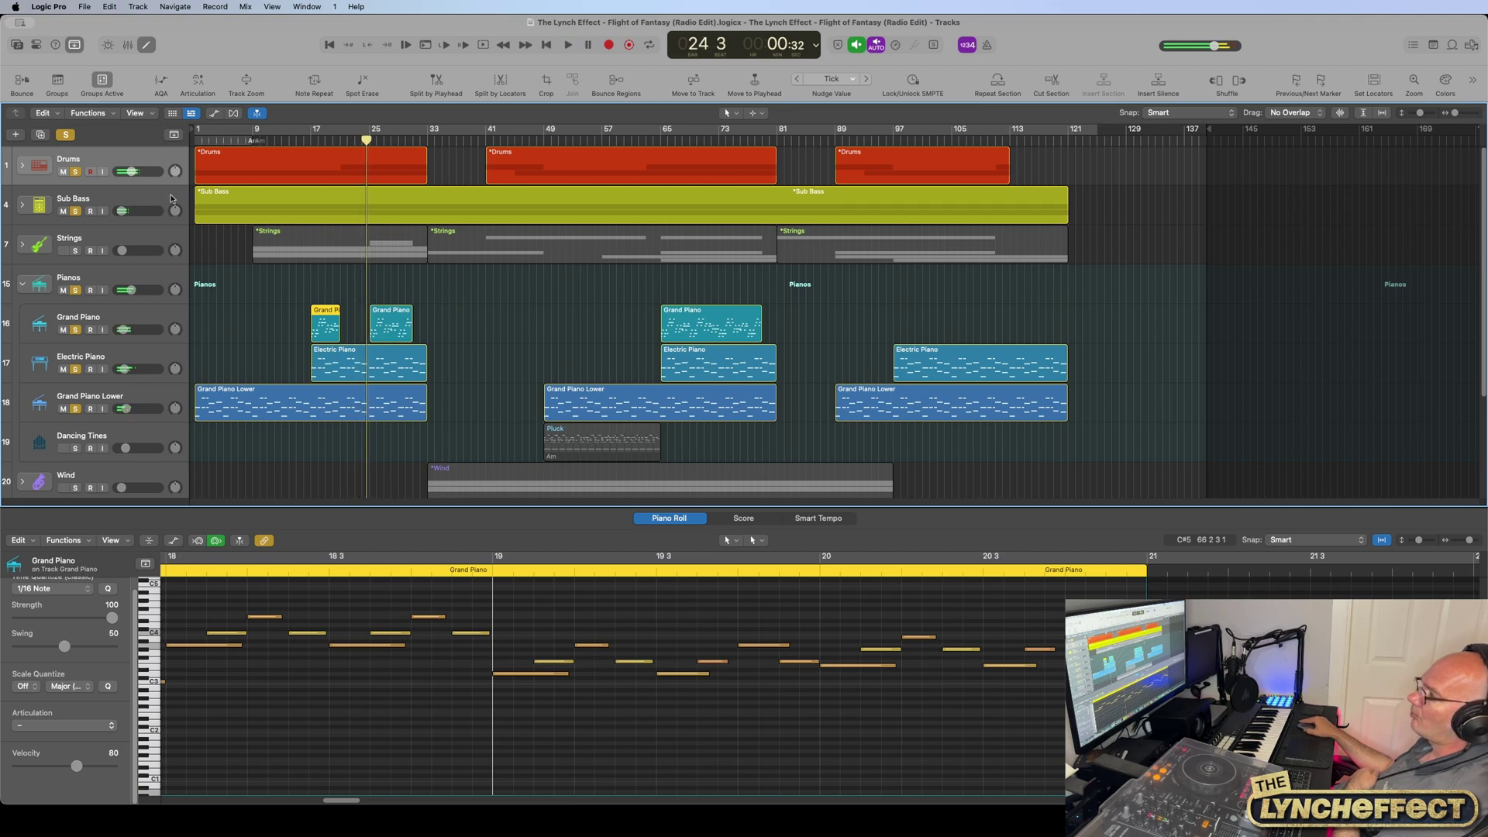
Step: Collapse Pianos and expand Strings, clearing all existing solos so that only the Strings stack is soloed
{"action": "left_click", "coordinate": [24, 288]}
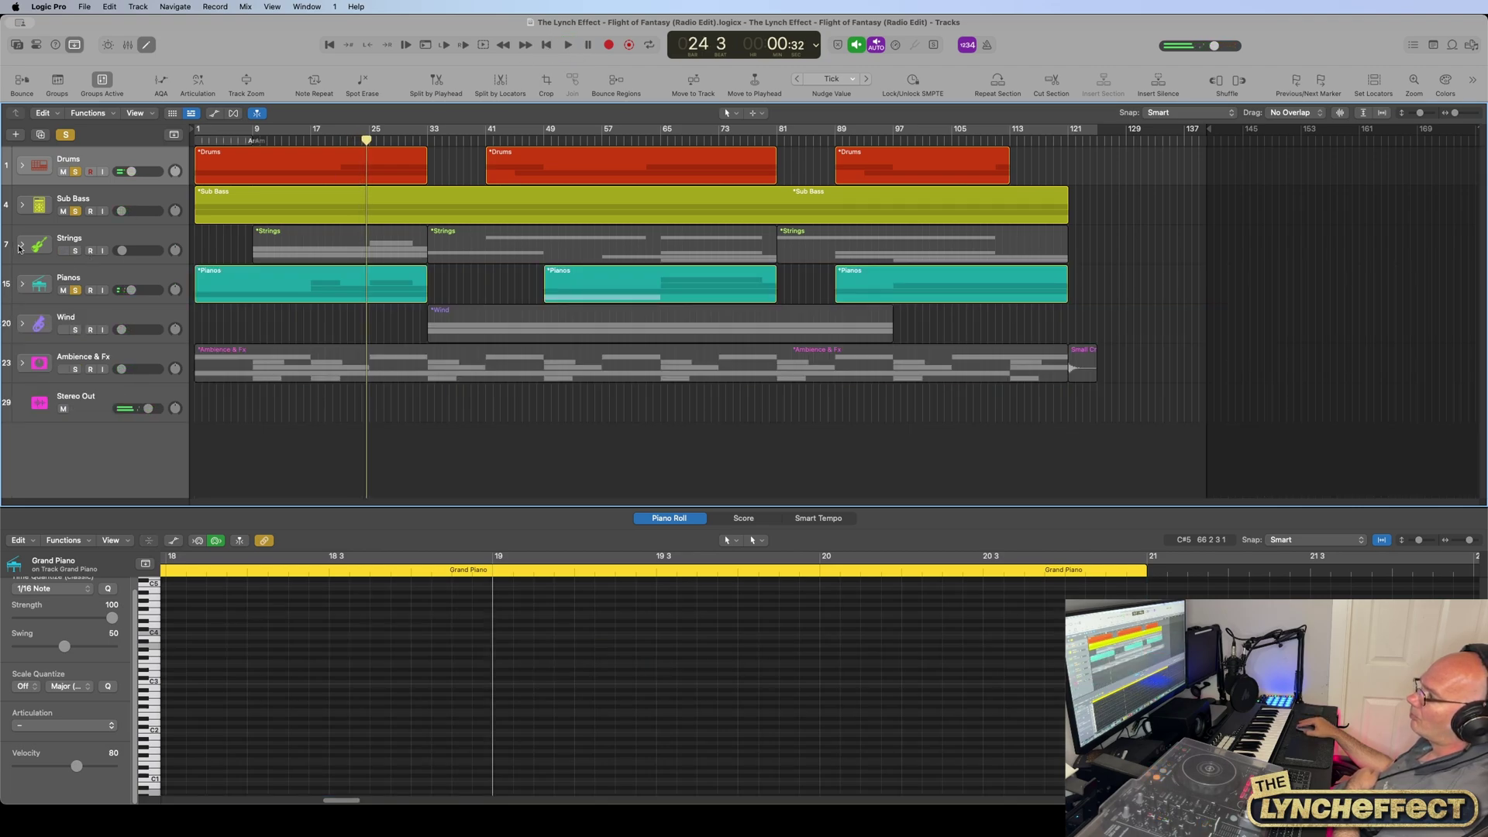
{"action": "left_click", "coordinate": [22, 244]}
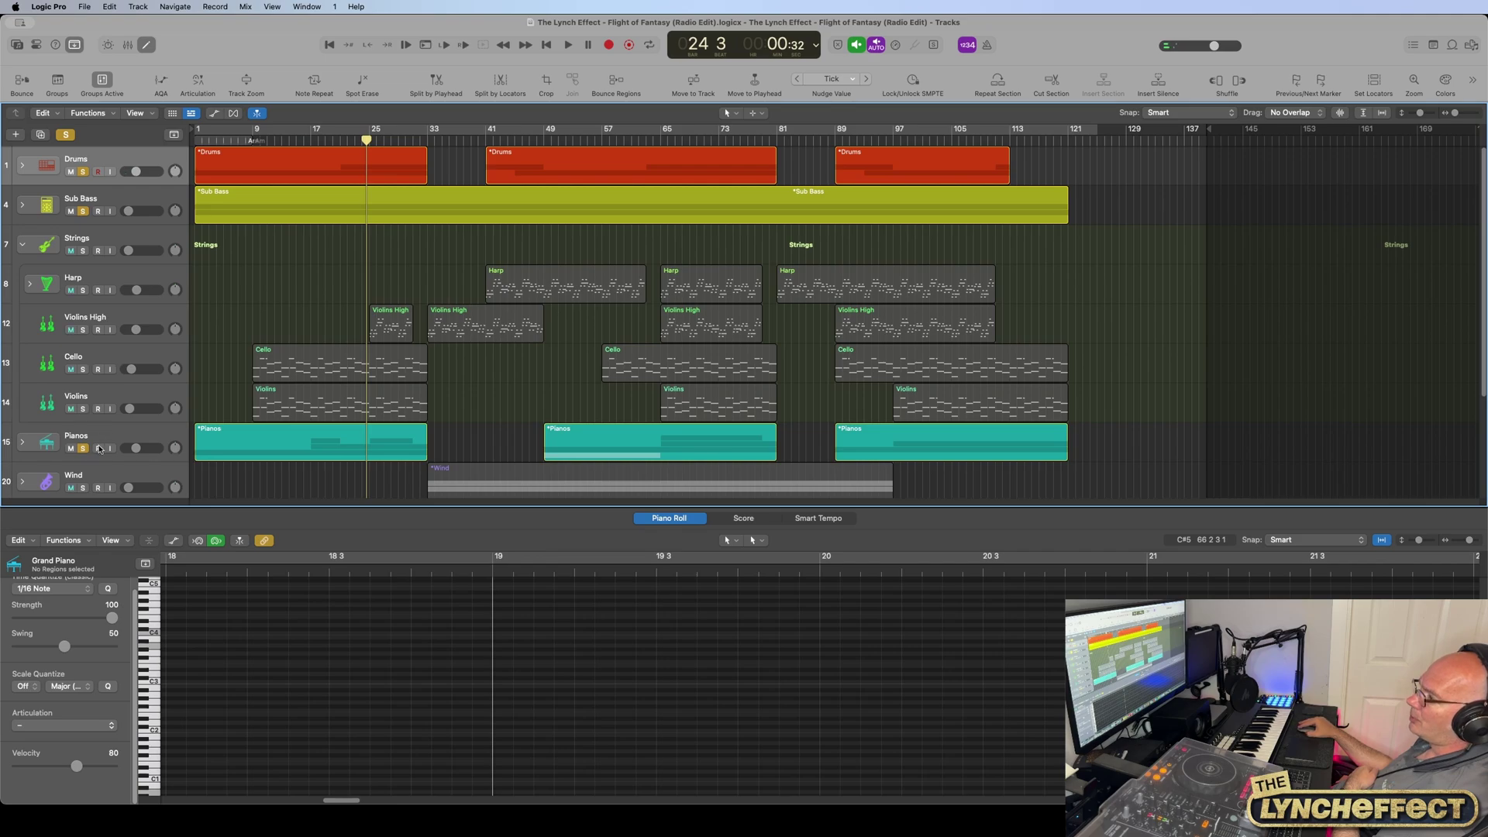
{"action": "left_click", "coordinate": [66, 135]}
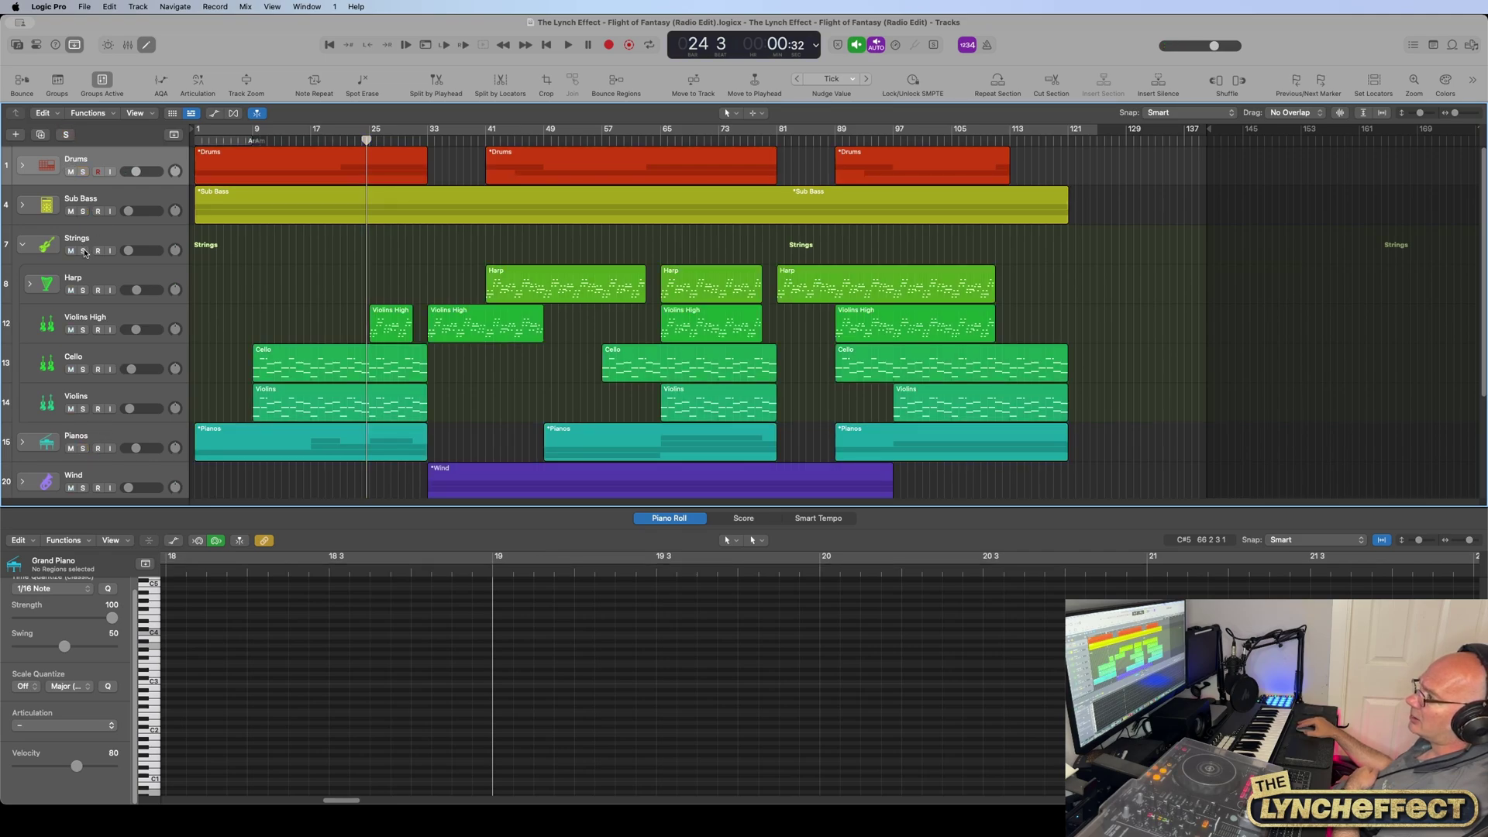
{"action": "left_click", "coordinate": [83, 250]}
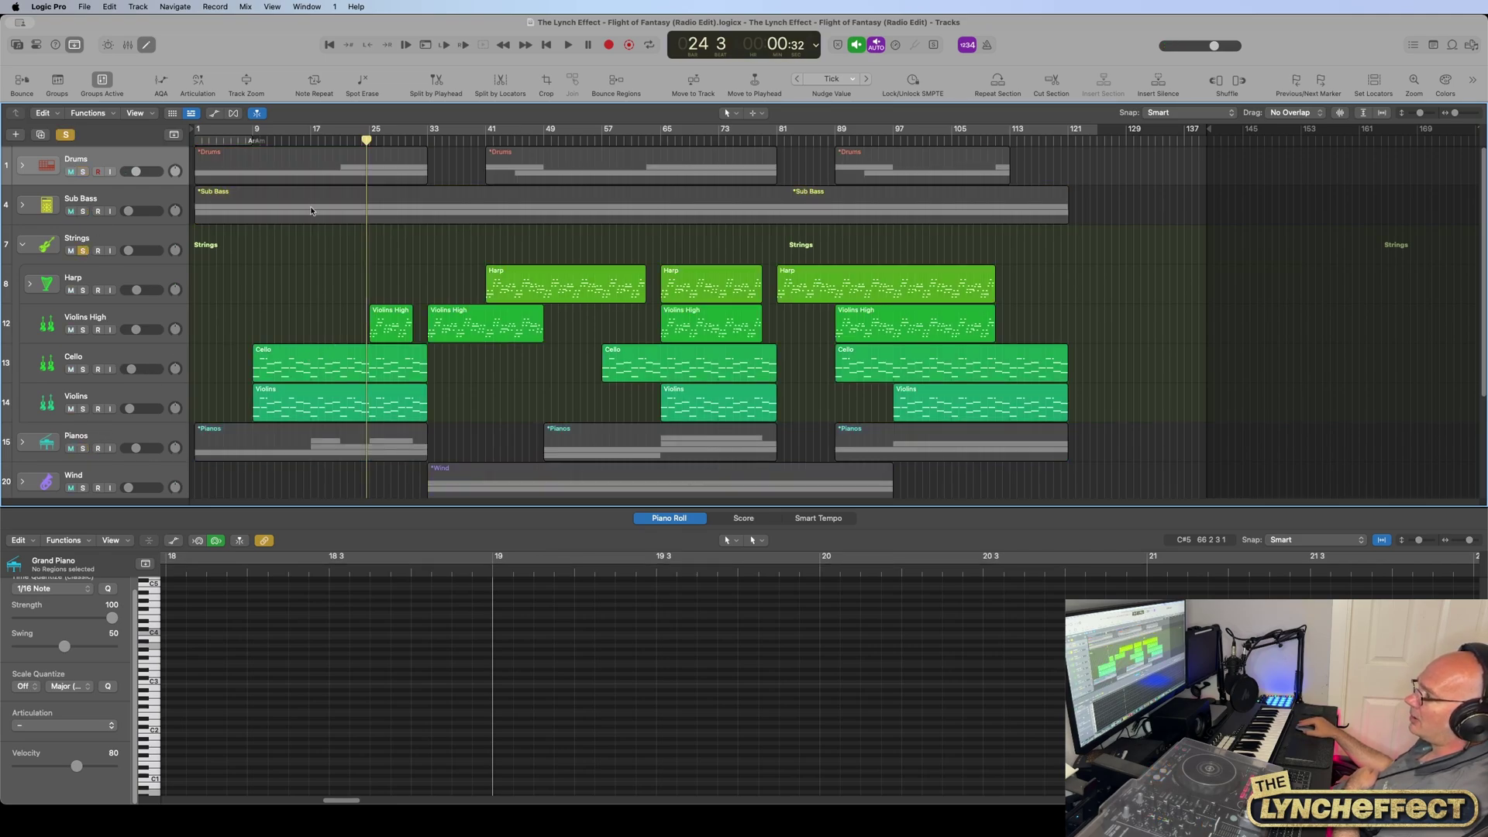
Step: Solo the Violins track, play it from bar 9, and show its first region's notes in the Piano Roll
{"action": "left_click_drag", "start_coordinate": [364, 141], "coordinate": [253, 141]}
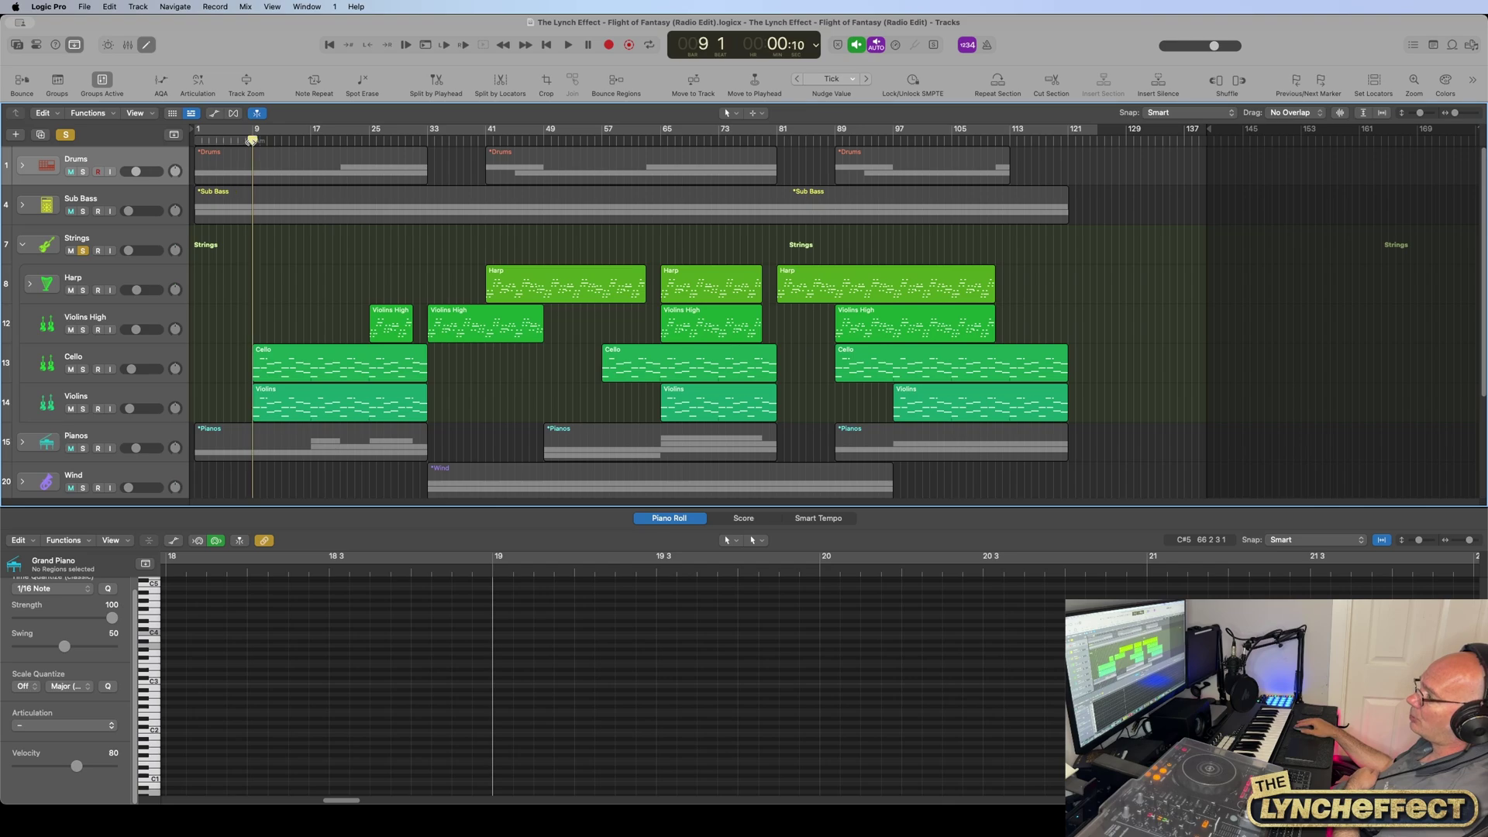
{"action": "left_click", "coordinate": [83, 409]}
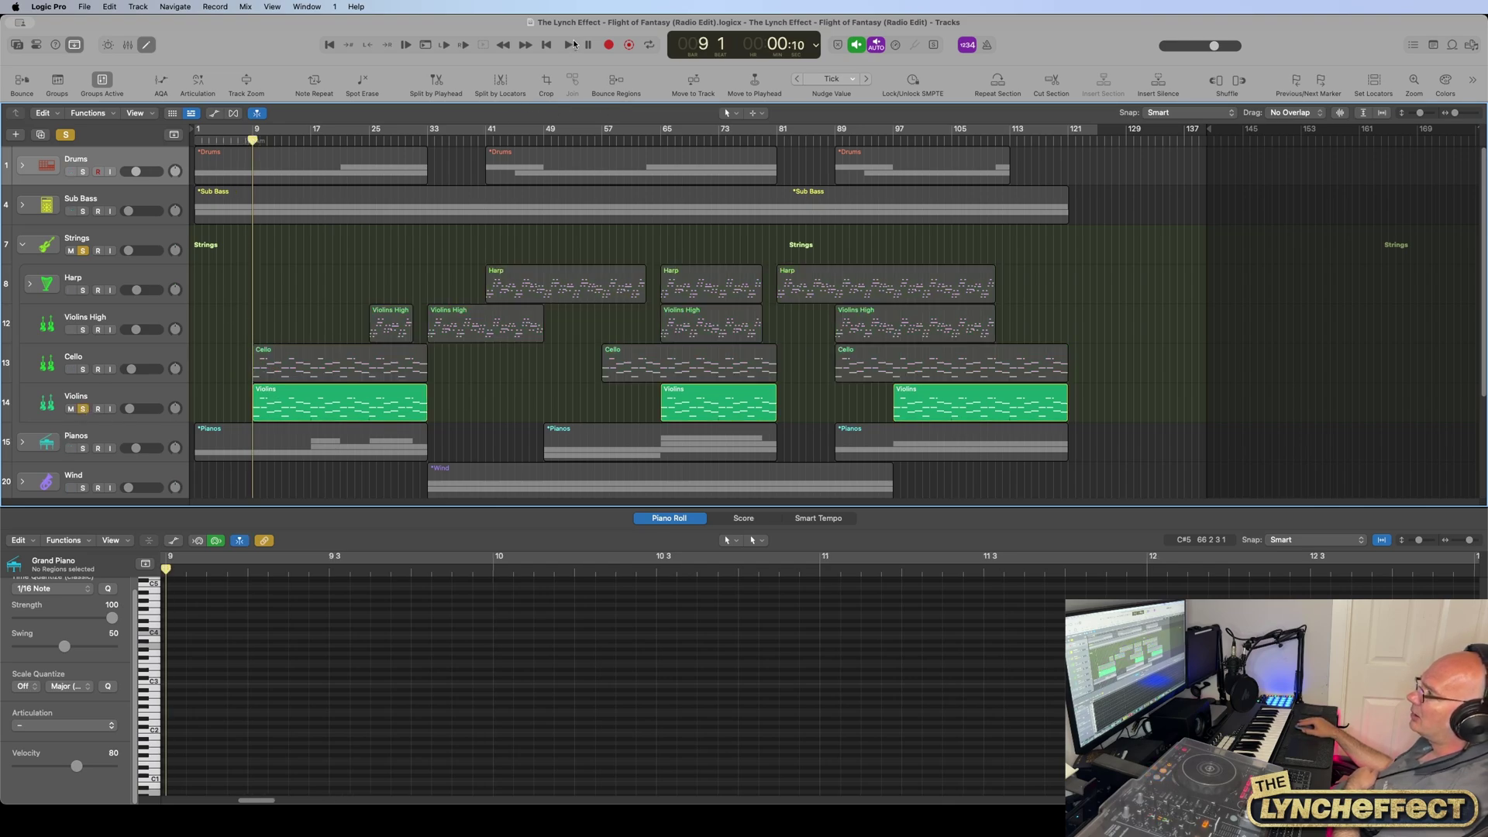
{"action": "left_click", "coordinate": [569, 46]}
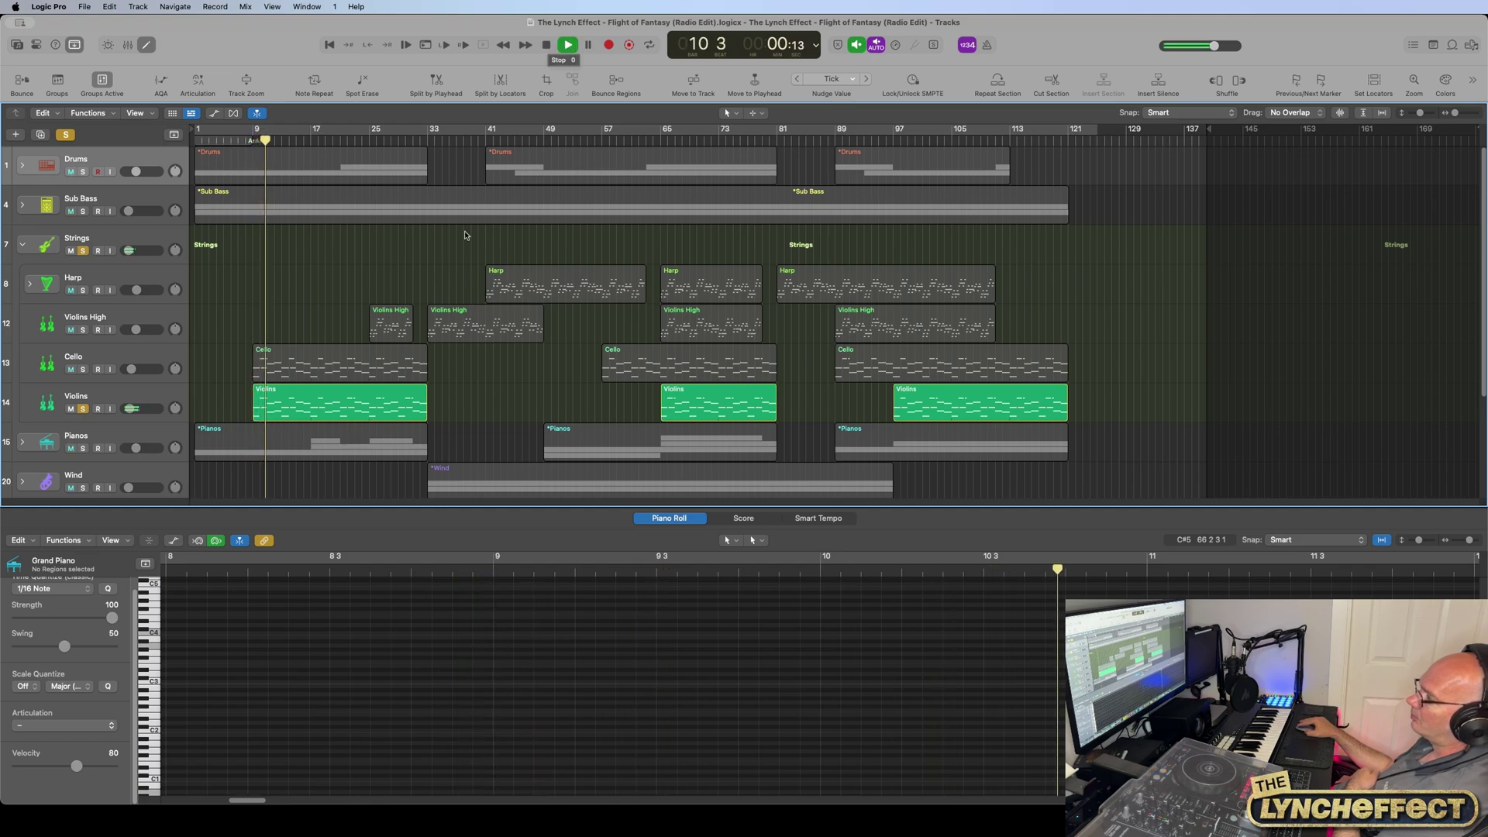
{"action": "left_click", "coordinate": [355, 404]}
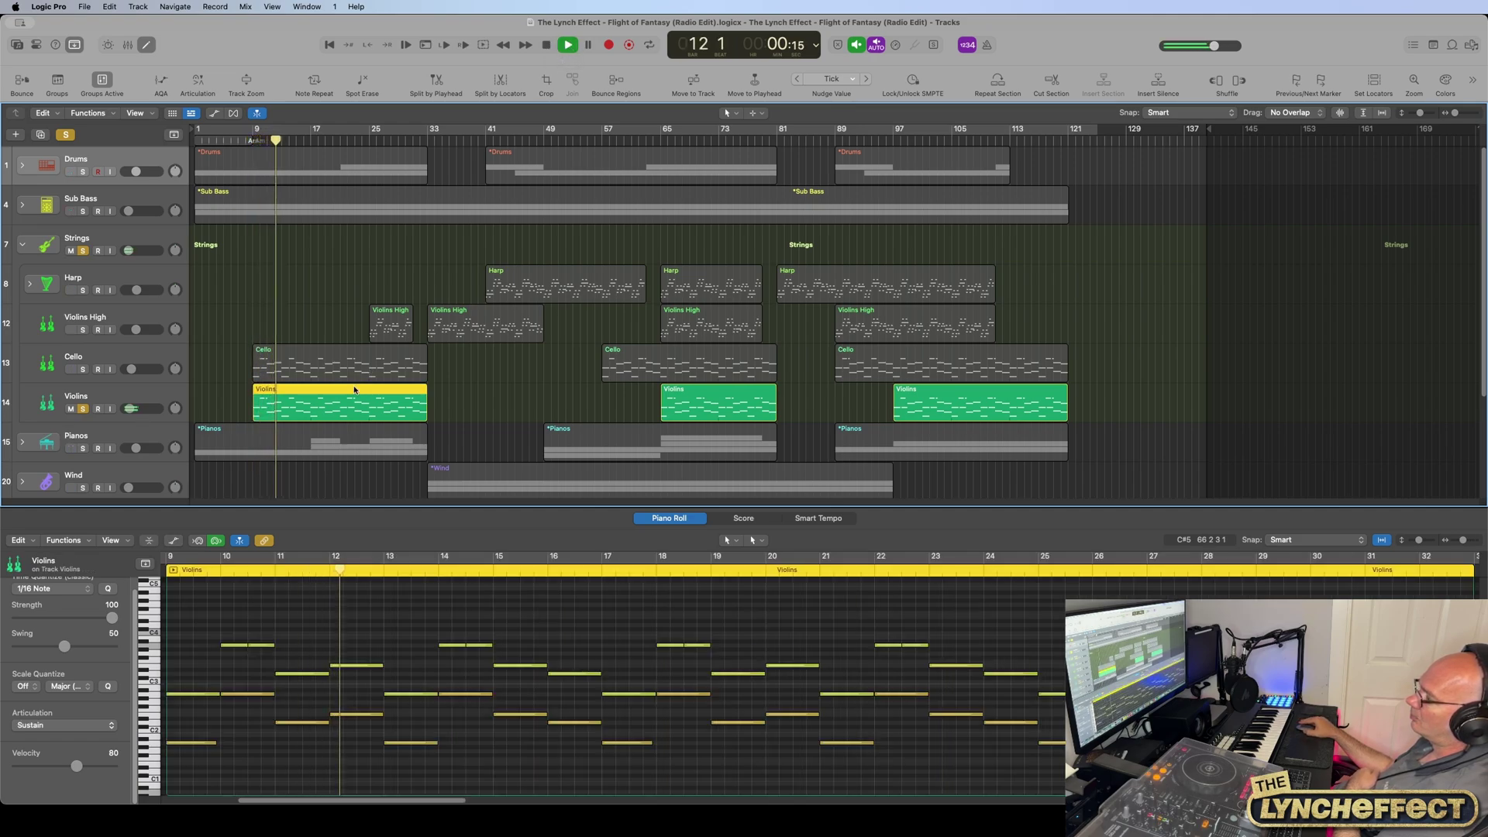
{"action": "left_click", "coordinate": [546, 45]}
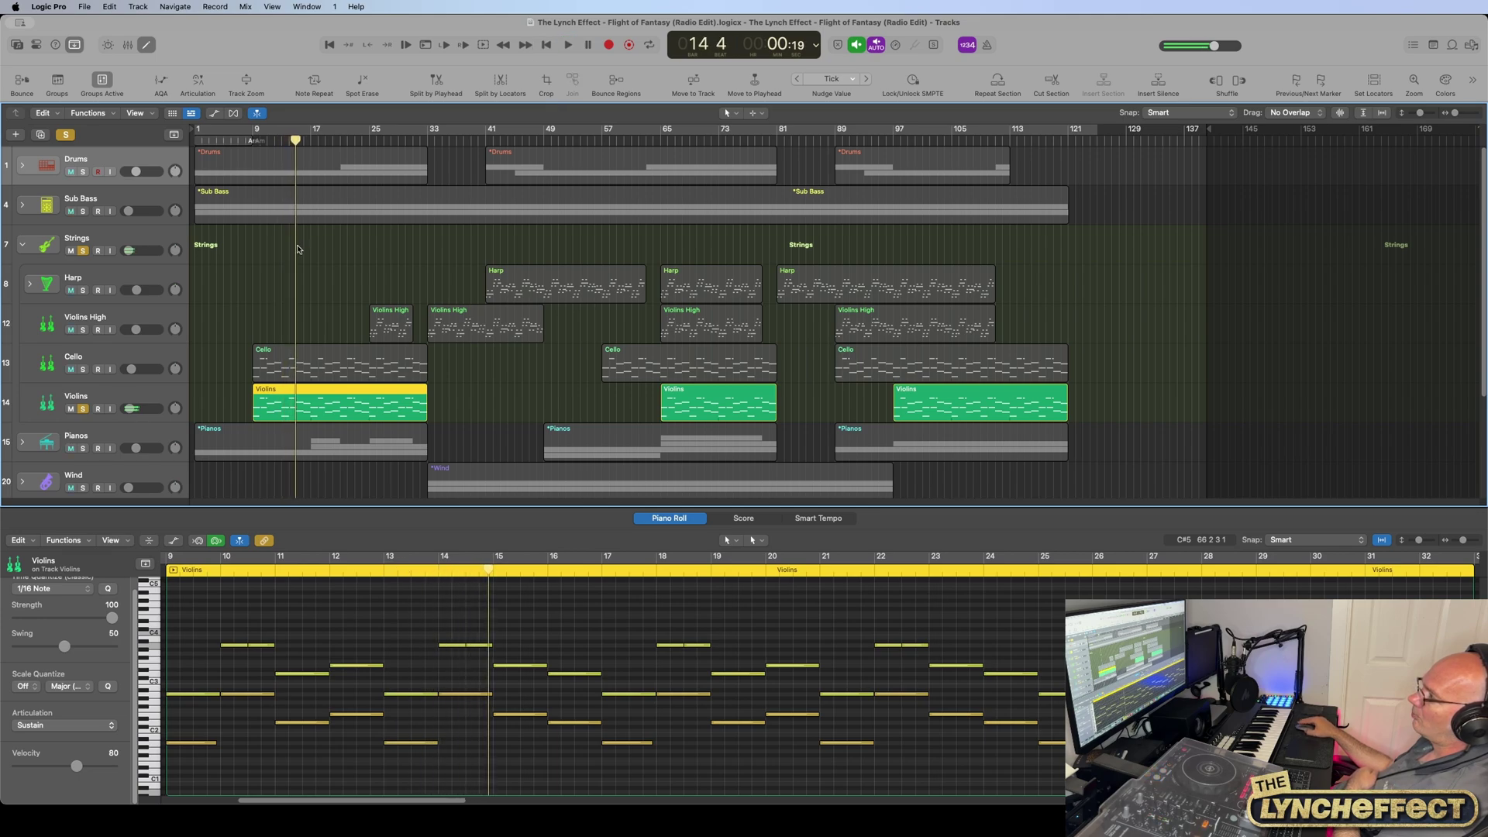
Step: Switch the solo from Violins to Cello, show the first Cello region's notes, and play it from bar 9
{"action": "left_click_drag", "start_coordinate": [297, 140], "coordinate": [252, 142]}
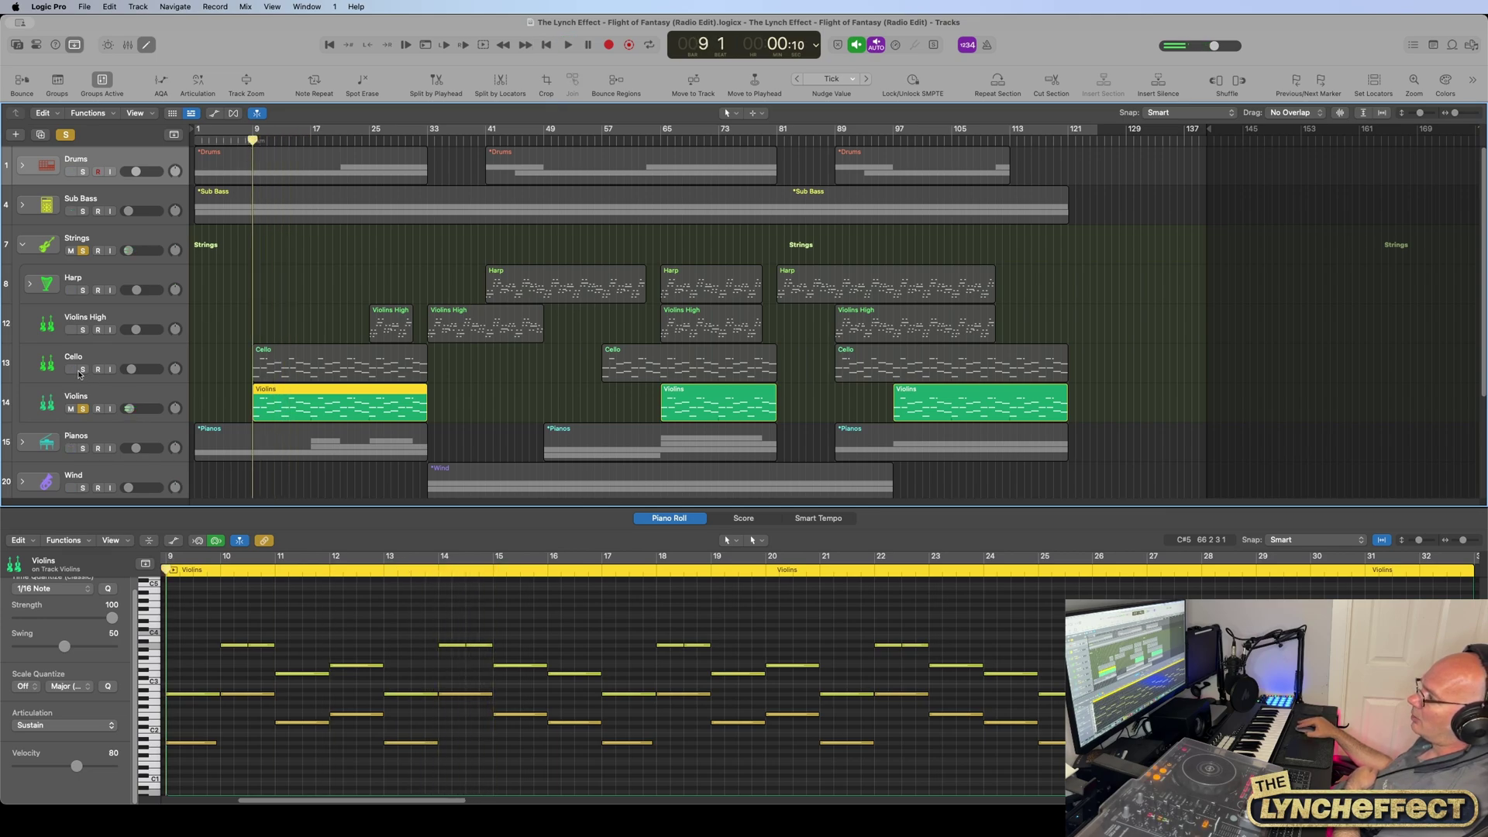
{"action": "left_click", "coordinate": [83, 409]}
{"action": "left_click", "coordinate": [82, 369]}
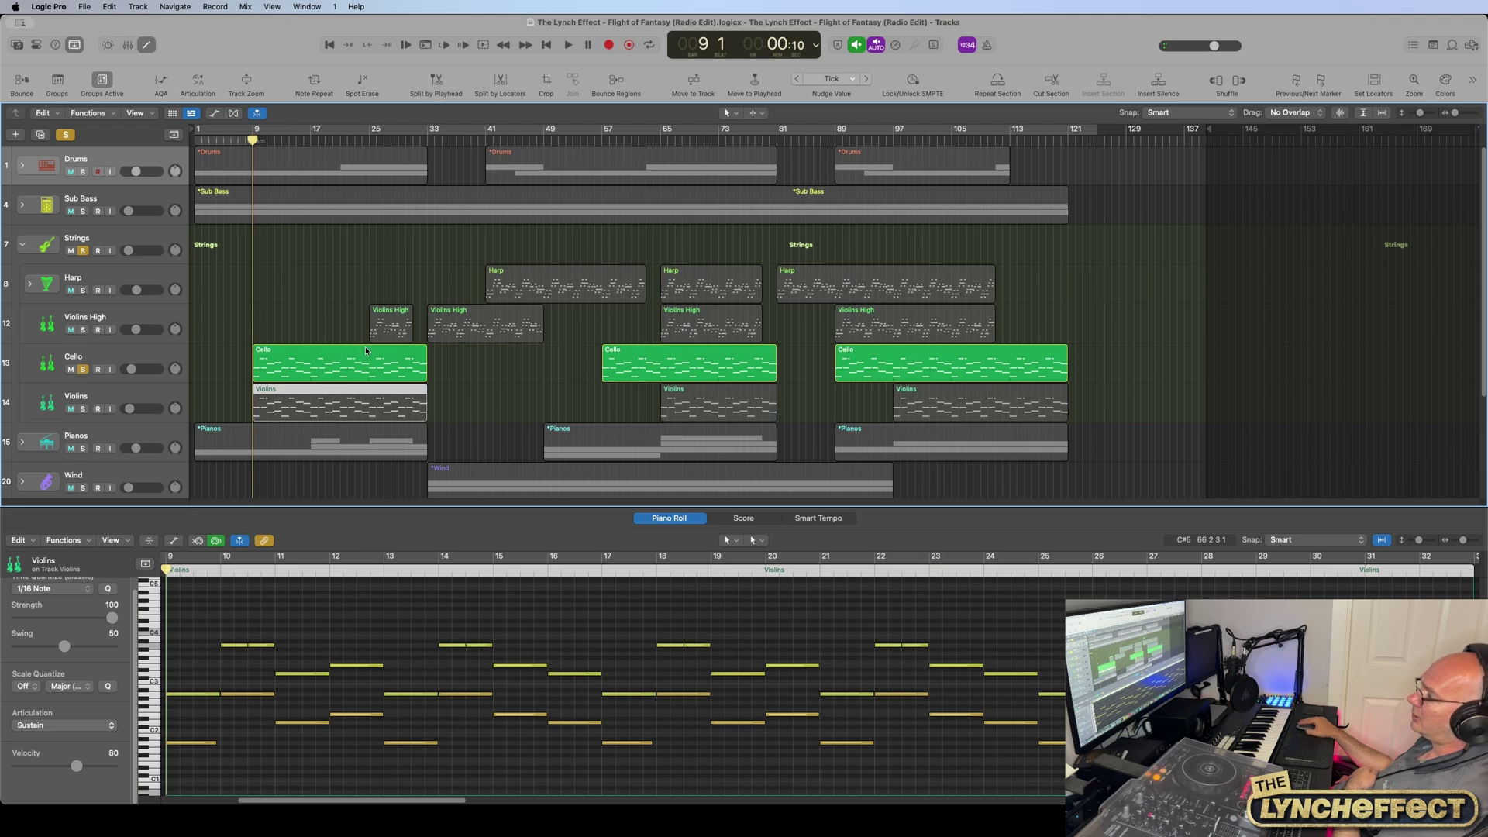
{"action": "left_click", "coordinate": [317, 378]}
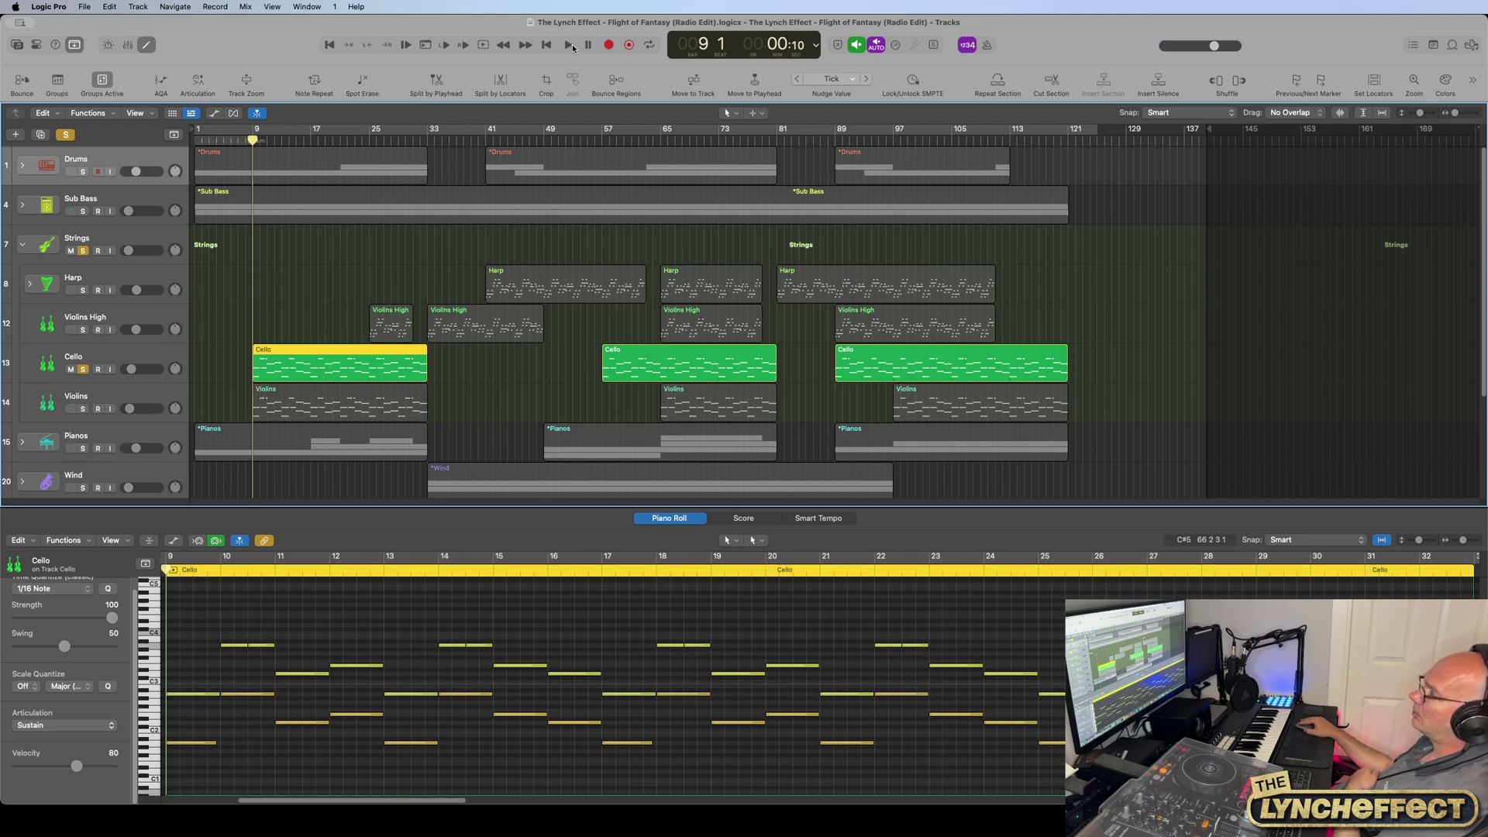
{"action": "left_click", "coordinate": [570, 45]}
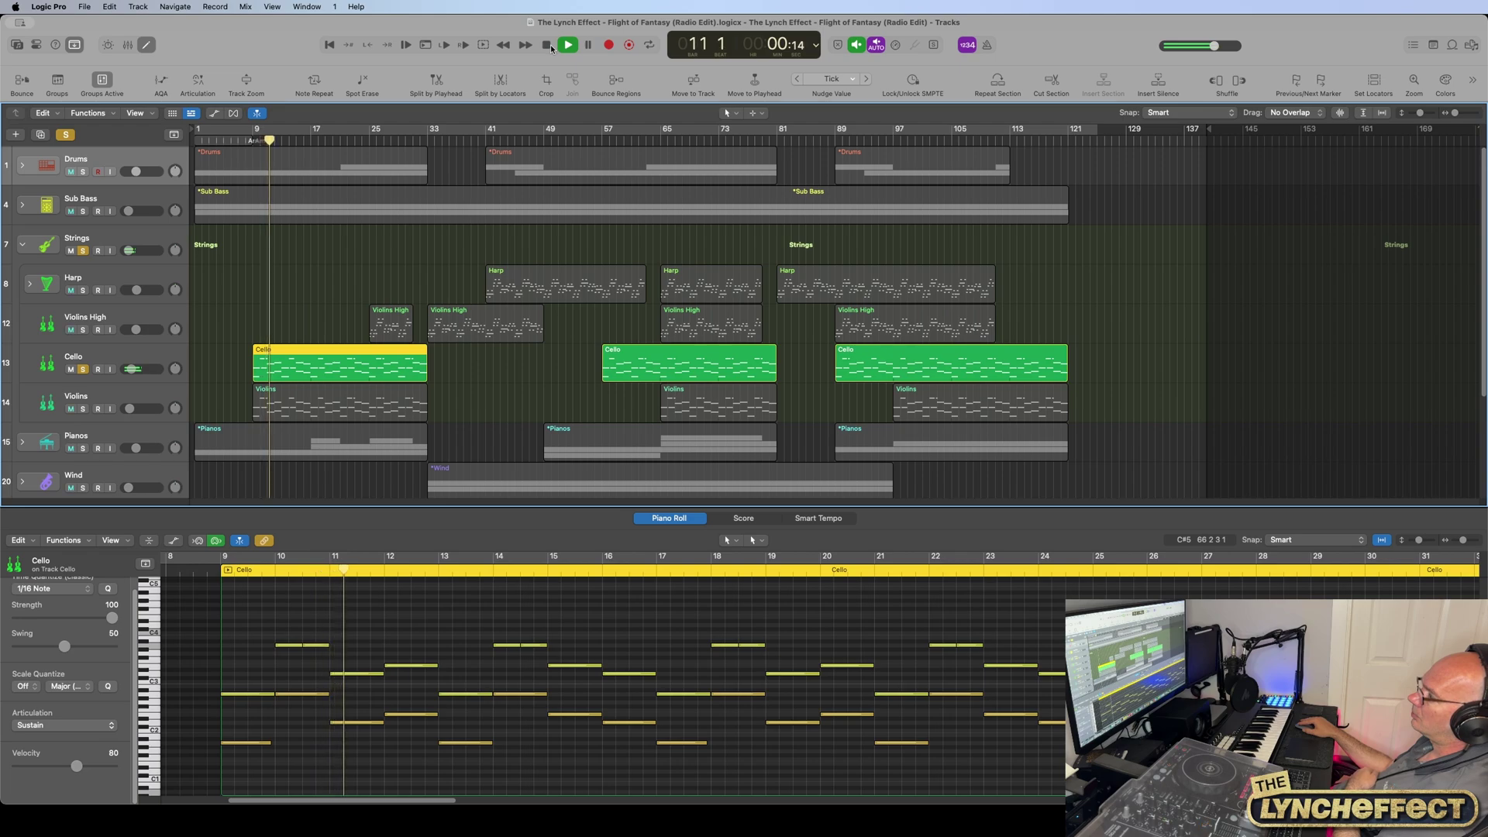
{"action": "left_click", "coordinate": [546, 44]}
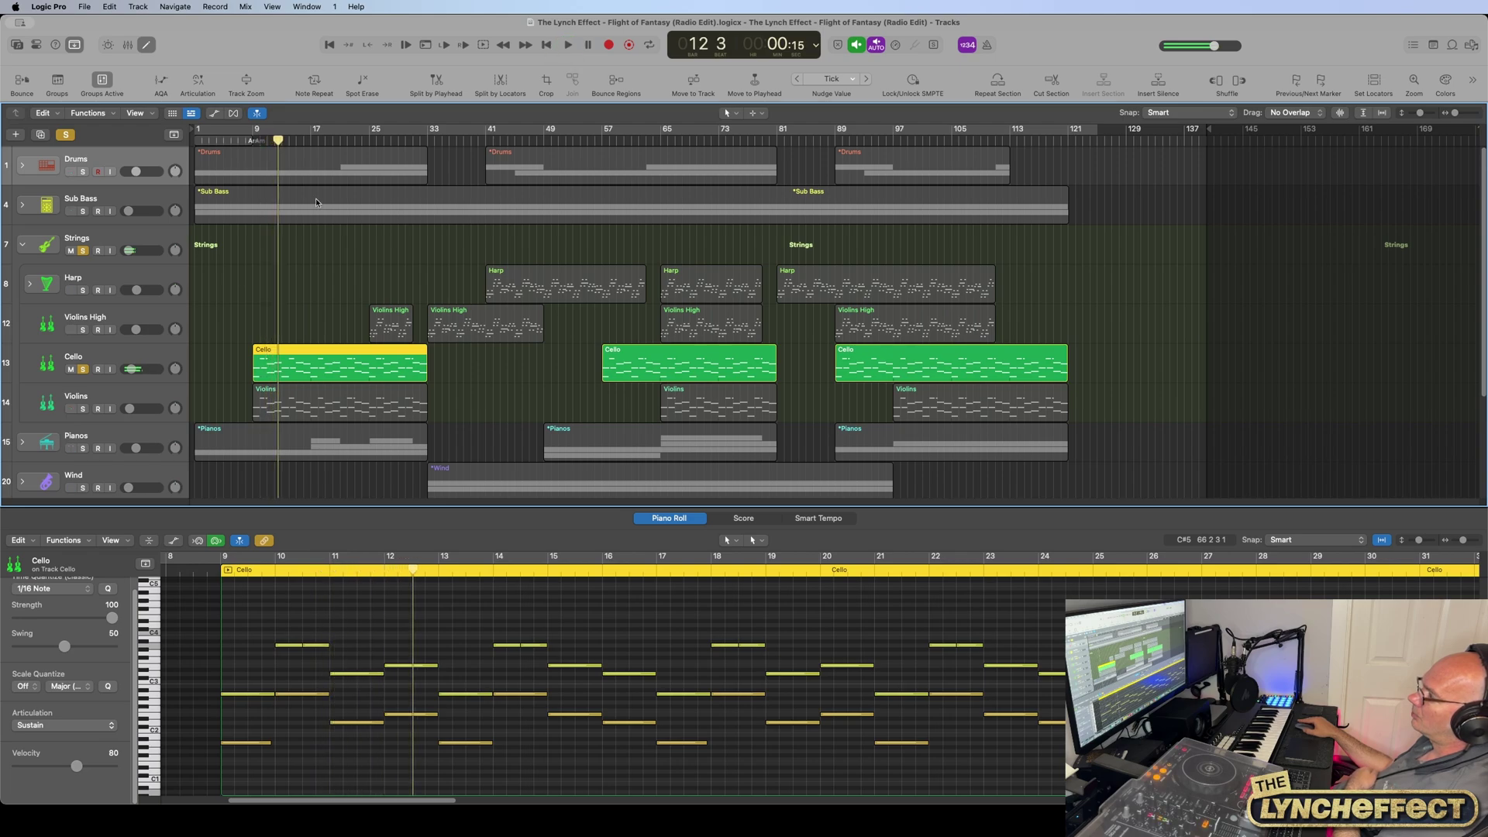
Step: Solo Violins alongside Cello and play both tracks together from bar 9
{"action": "left_click", "coordinate": [83, 409]}
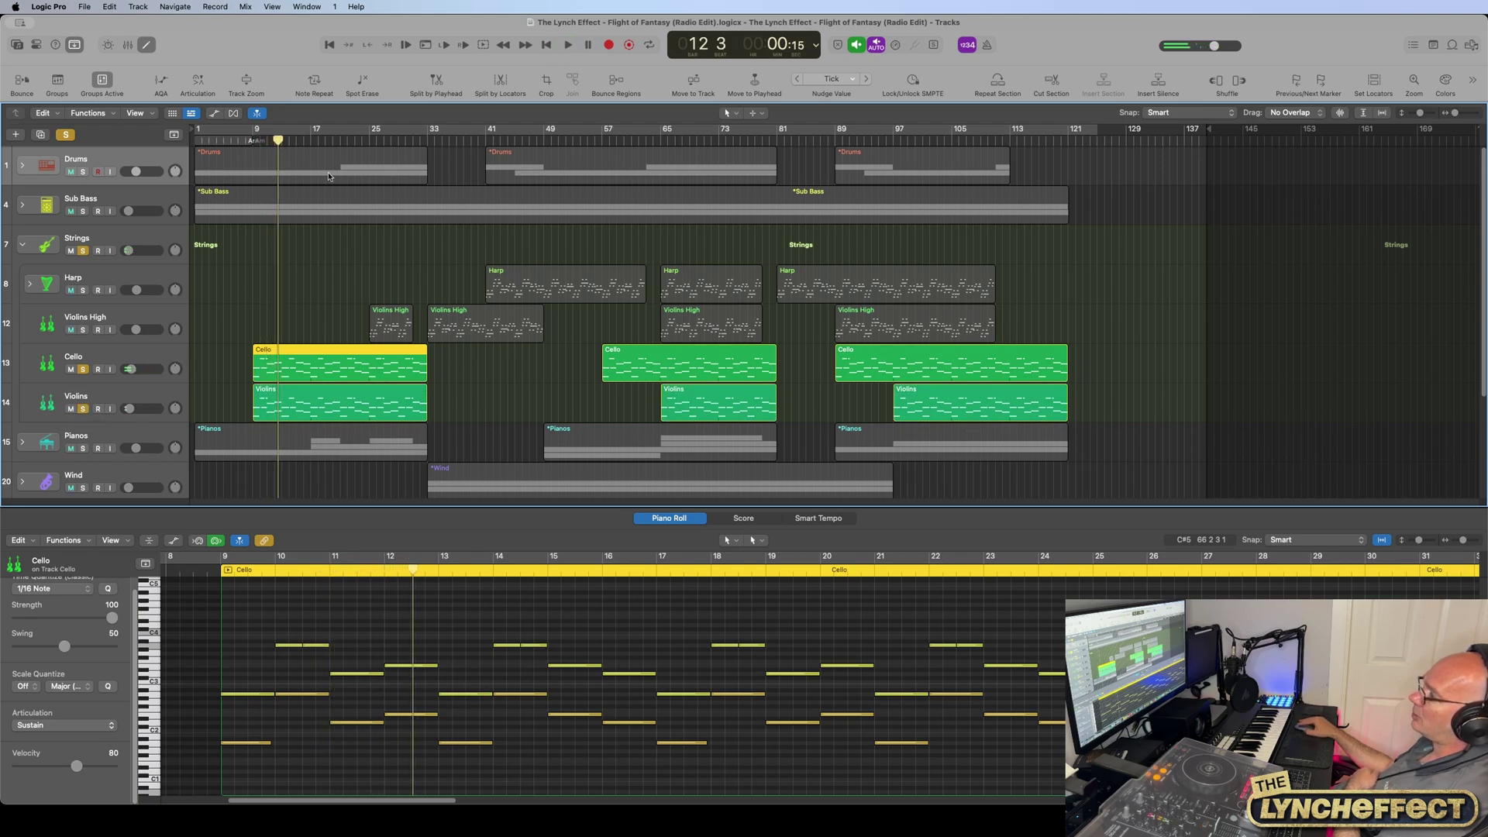
{"action": "key", "text": "comma"}
{"action": "key", "text": "comma"}
{"action": "key", "text": "comma"}
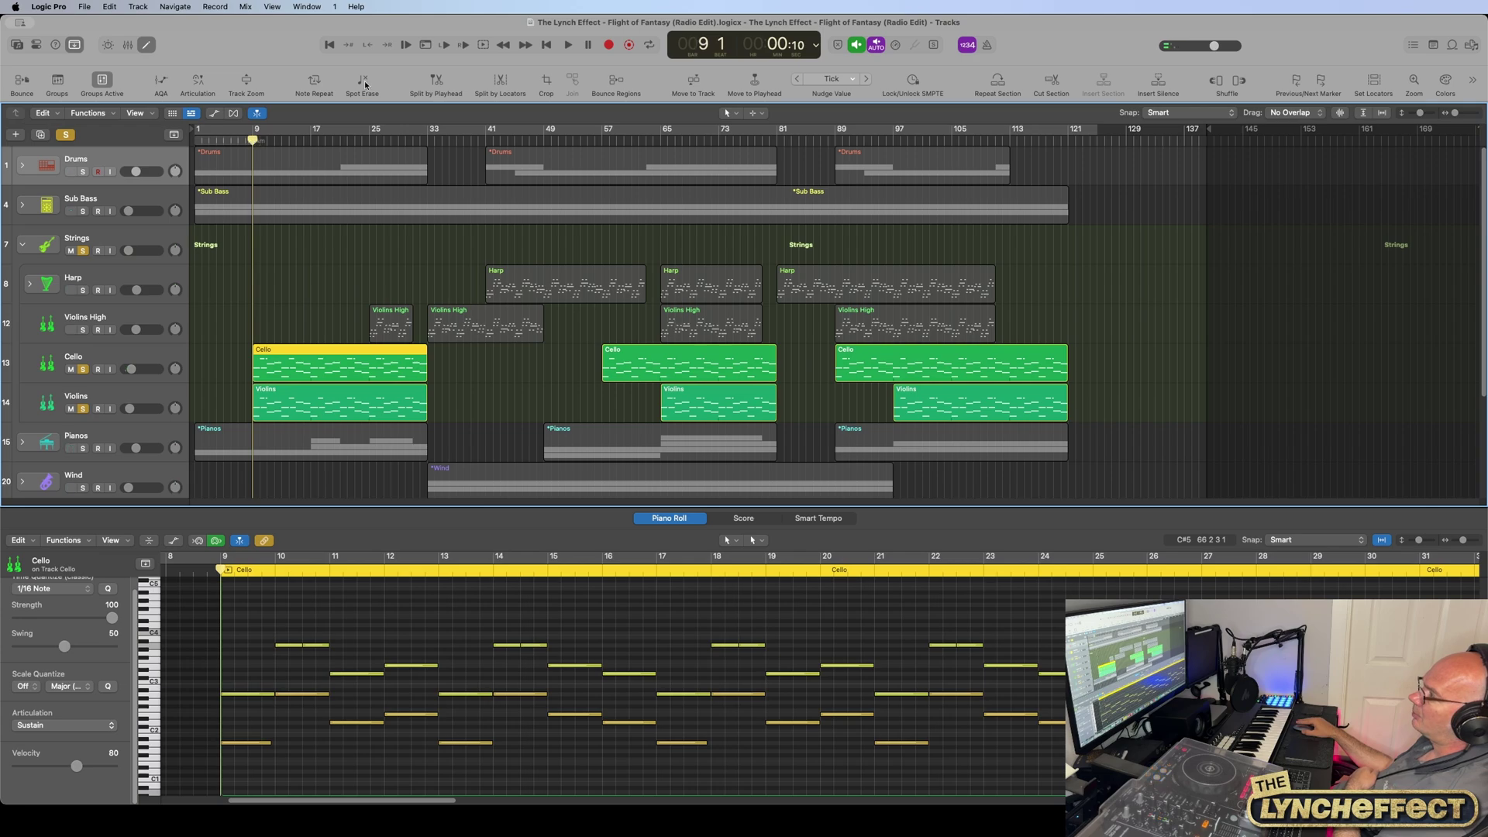
{"action": "left_click", "coordinate": [567, 45]}
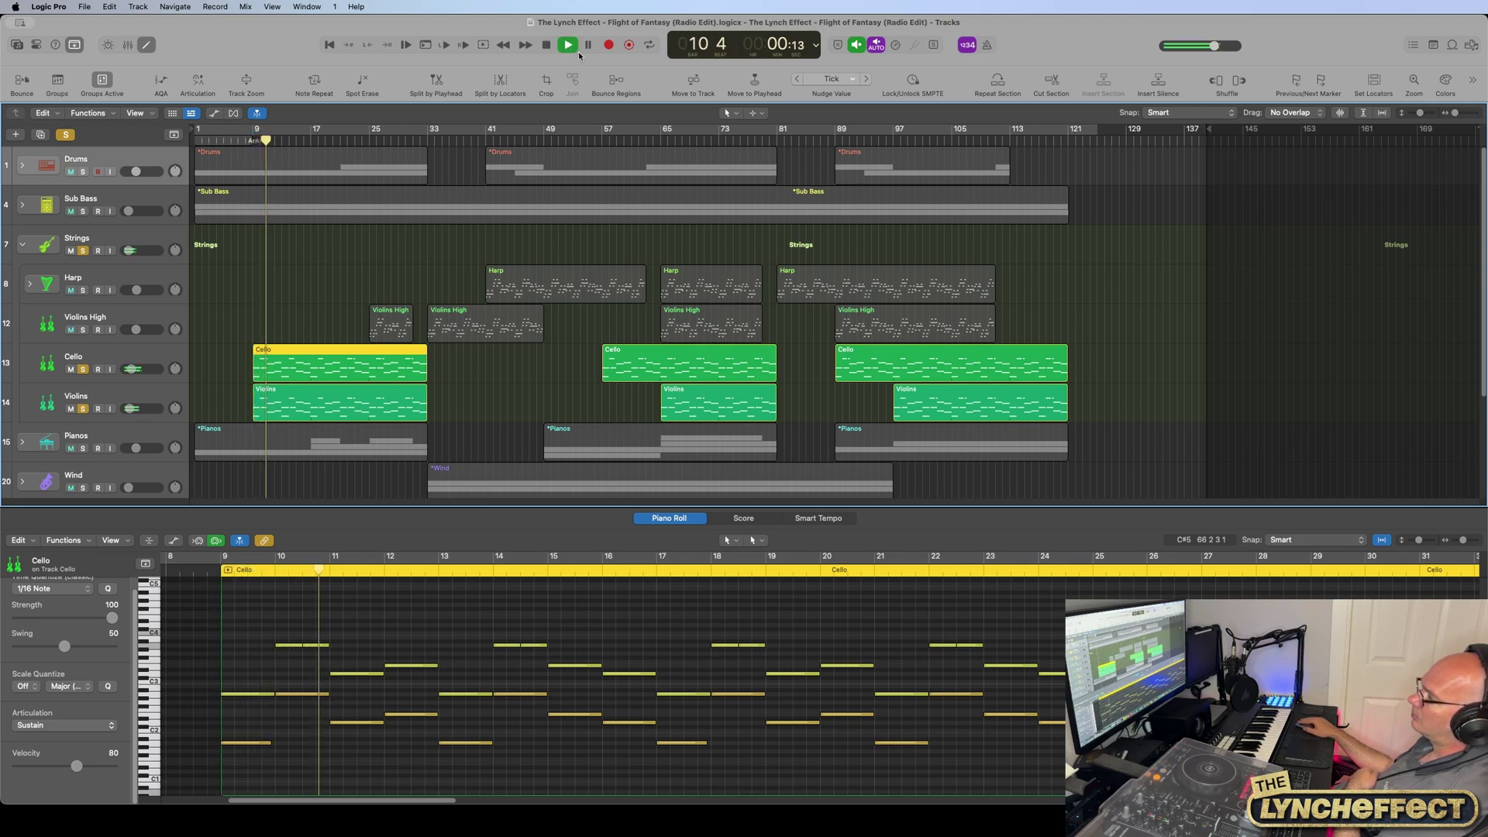
Step: Compare the two string parts during playback by switching the Violins solo off and on, followed by the Cello solo
{"action": "left_click", "coordinate": [83, 408]}
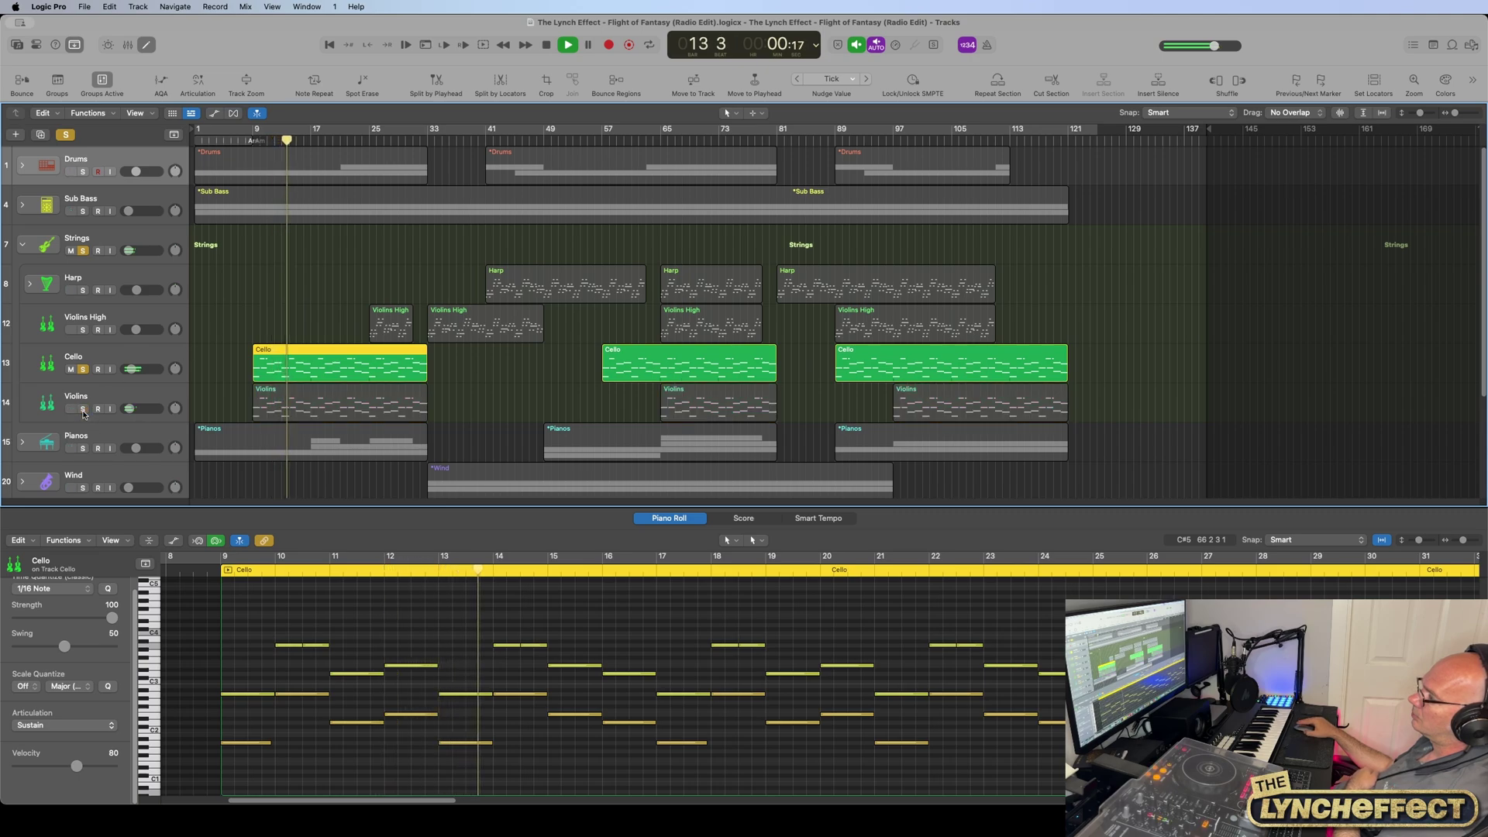
{"action": "left_click", "coordinate": [82, 408]}
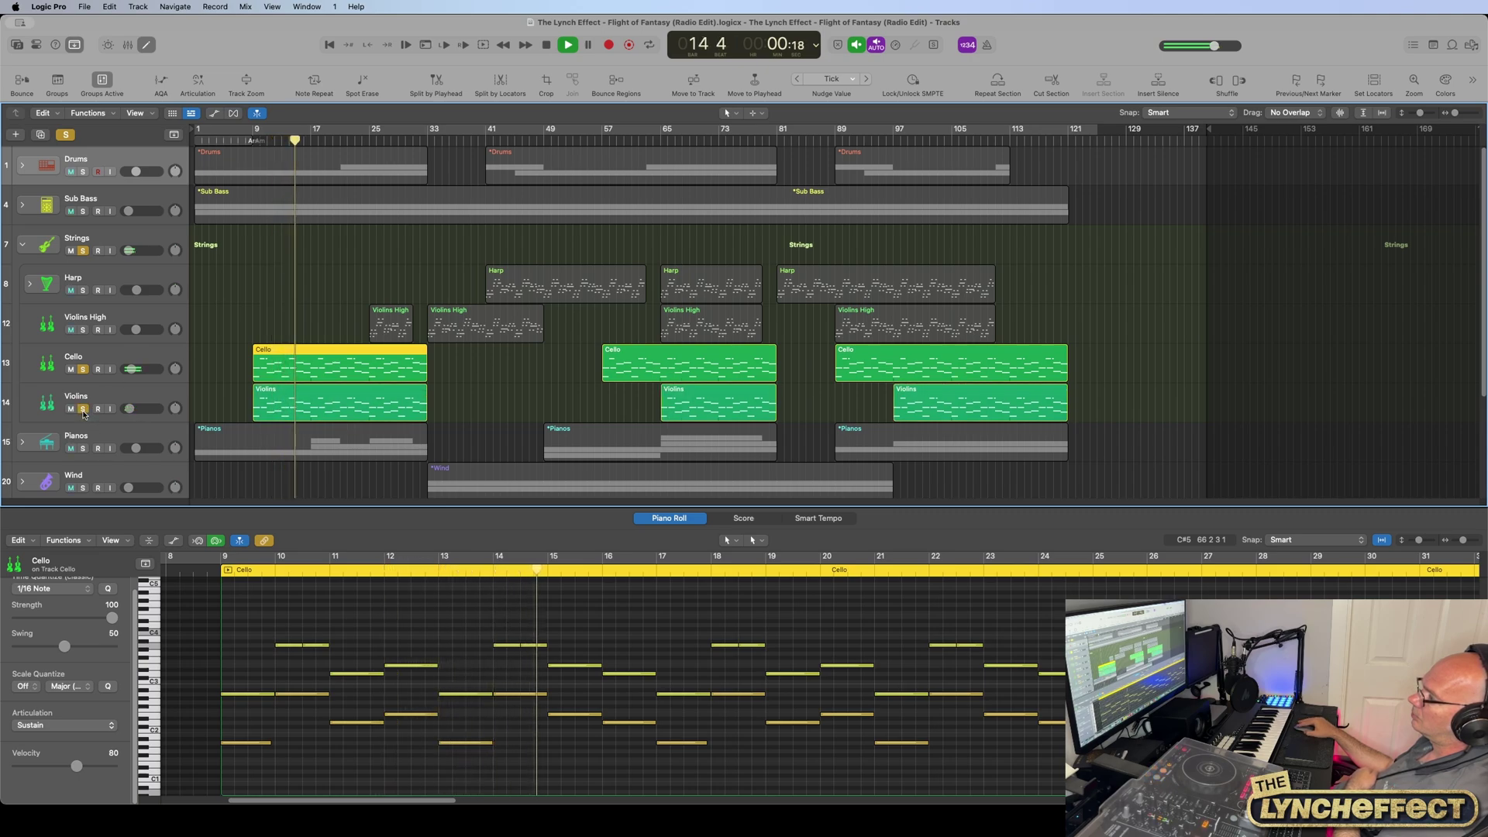
{"action": "left_click", "coordinate": [83, 370]}
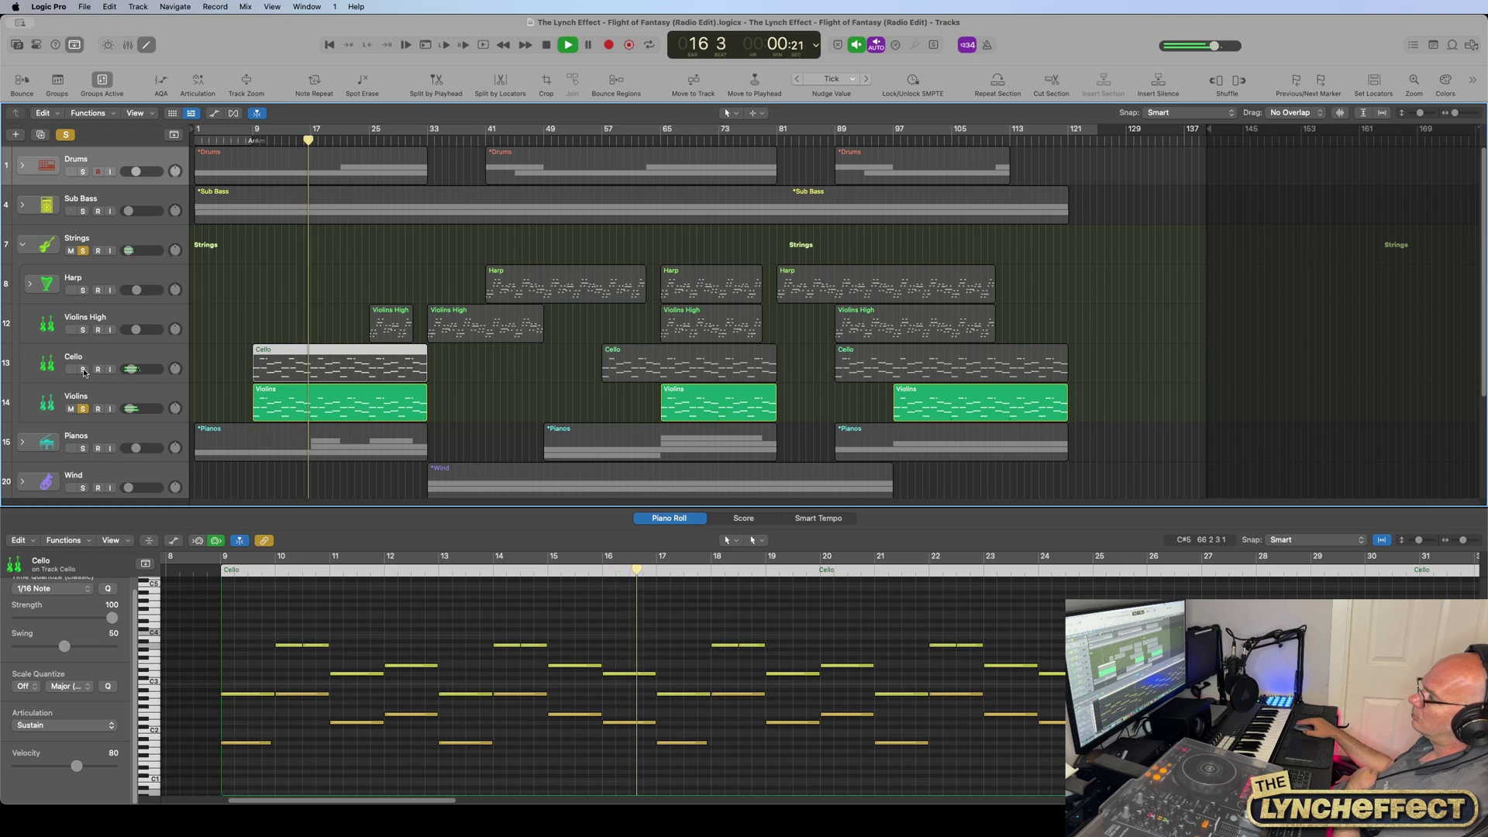
{"action": "left_click", "coordinate": [83, 369]}
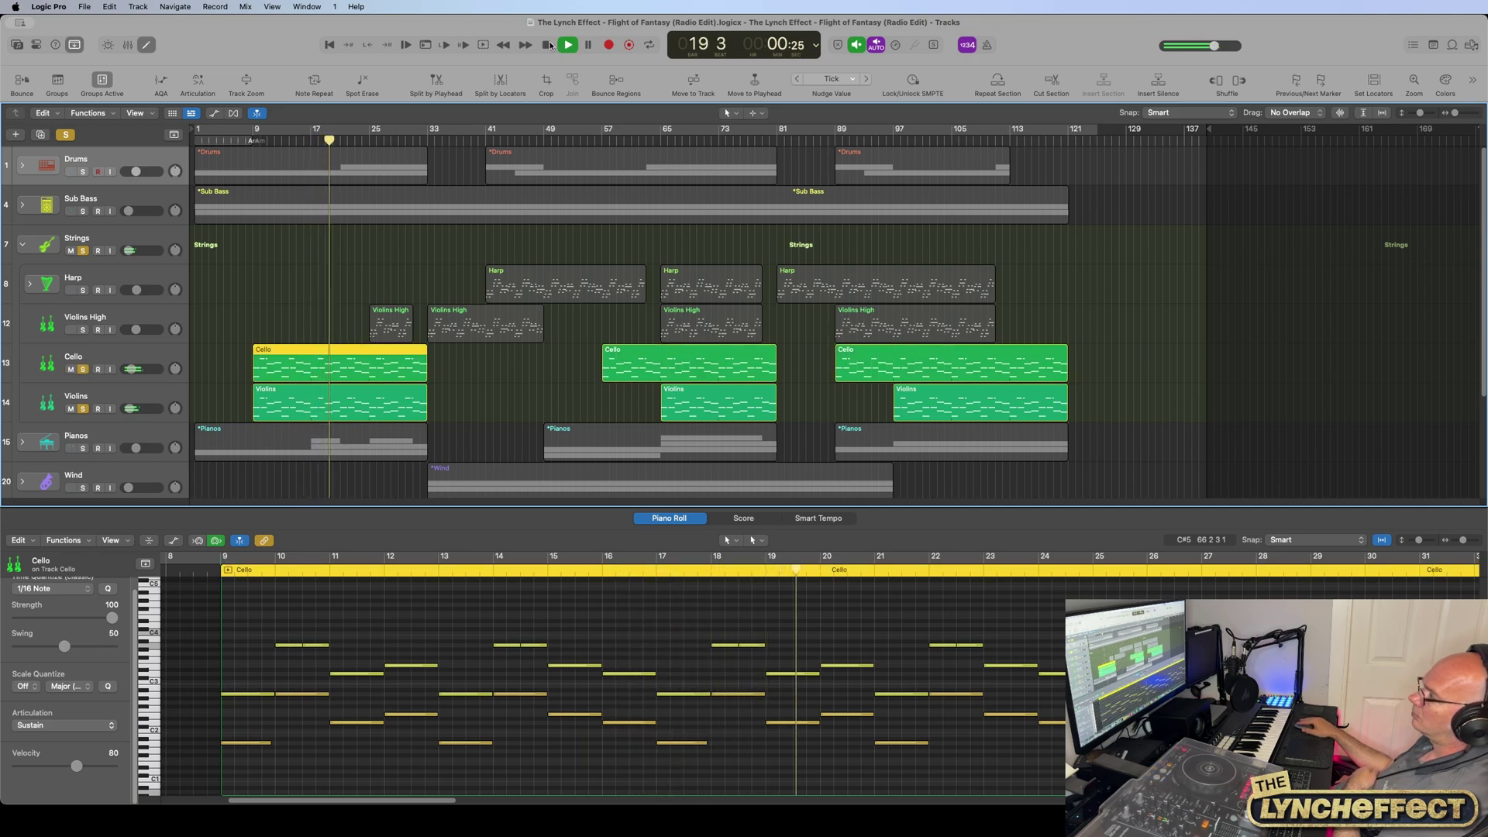
Step: Expand the Pianos stack and add Electric Piano and Grand Piano Lower to the soloed strings during playback
{"action": "scroll", "coordinate": [21, 307], "scroll_direction": "down", "scroll_amount": 3}
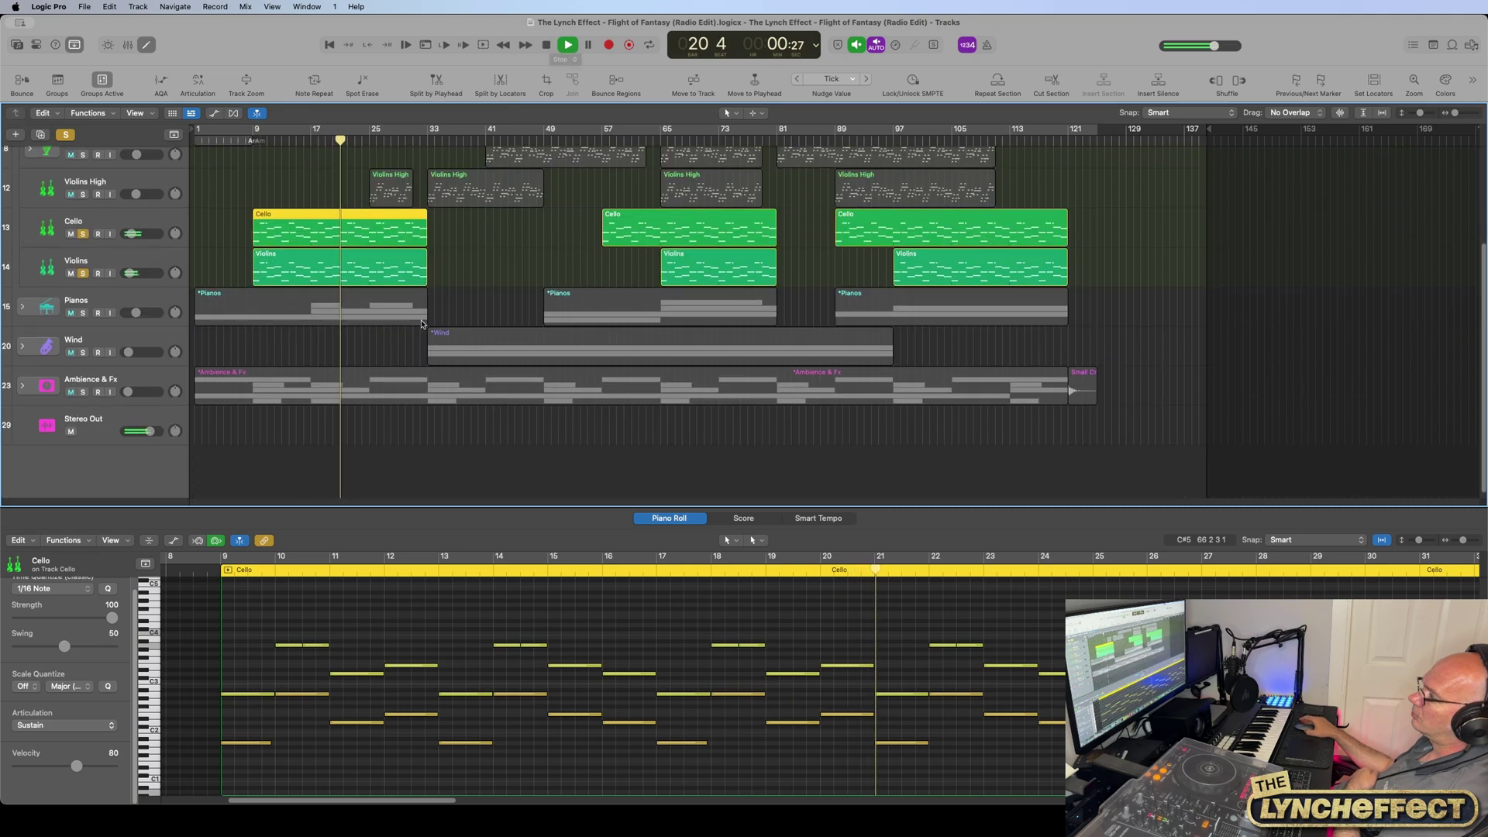
{"action": "left_click", "coordinate": [21, 306]}
{"action": "scroll", "coordinate": [55, 341], "scroll_direction": "down", "scroll_amount": 1}
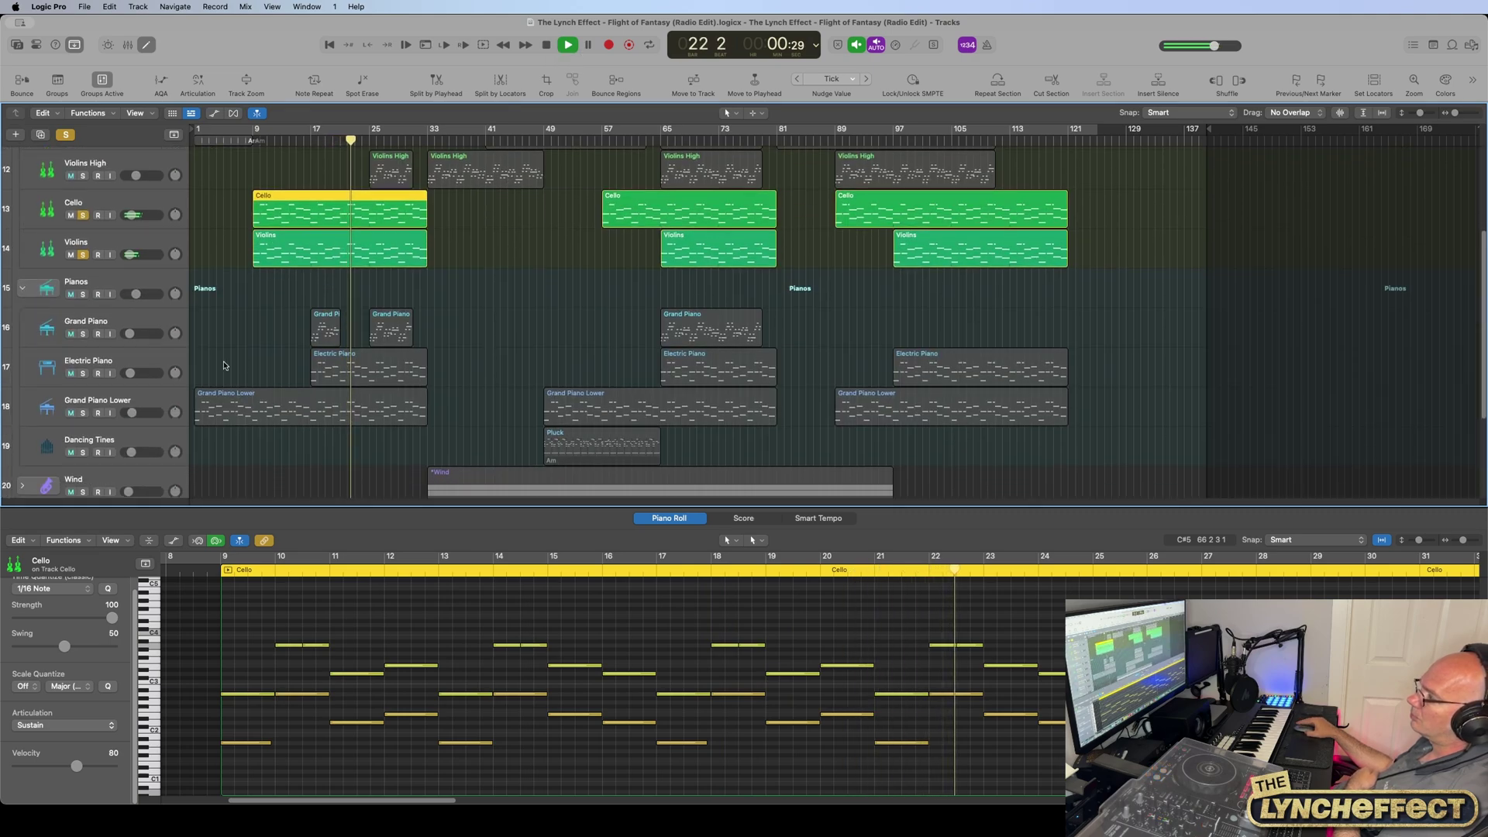
{"action": "left_click", "coordinate": [83, 374]}
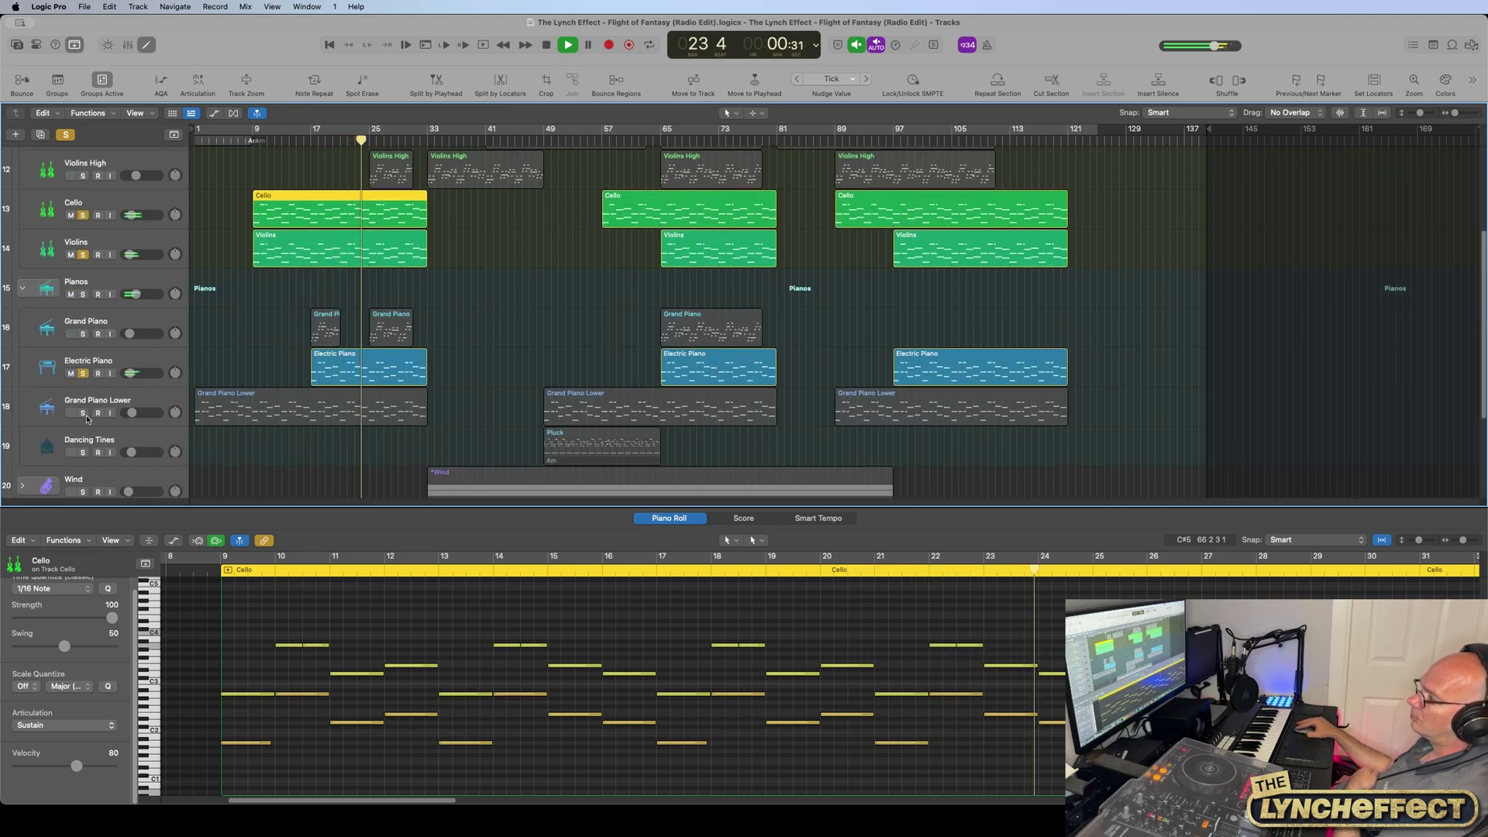
{"action": "left_click", "coordinate": [84, 413]}
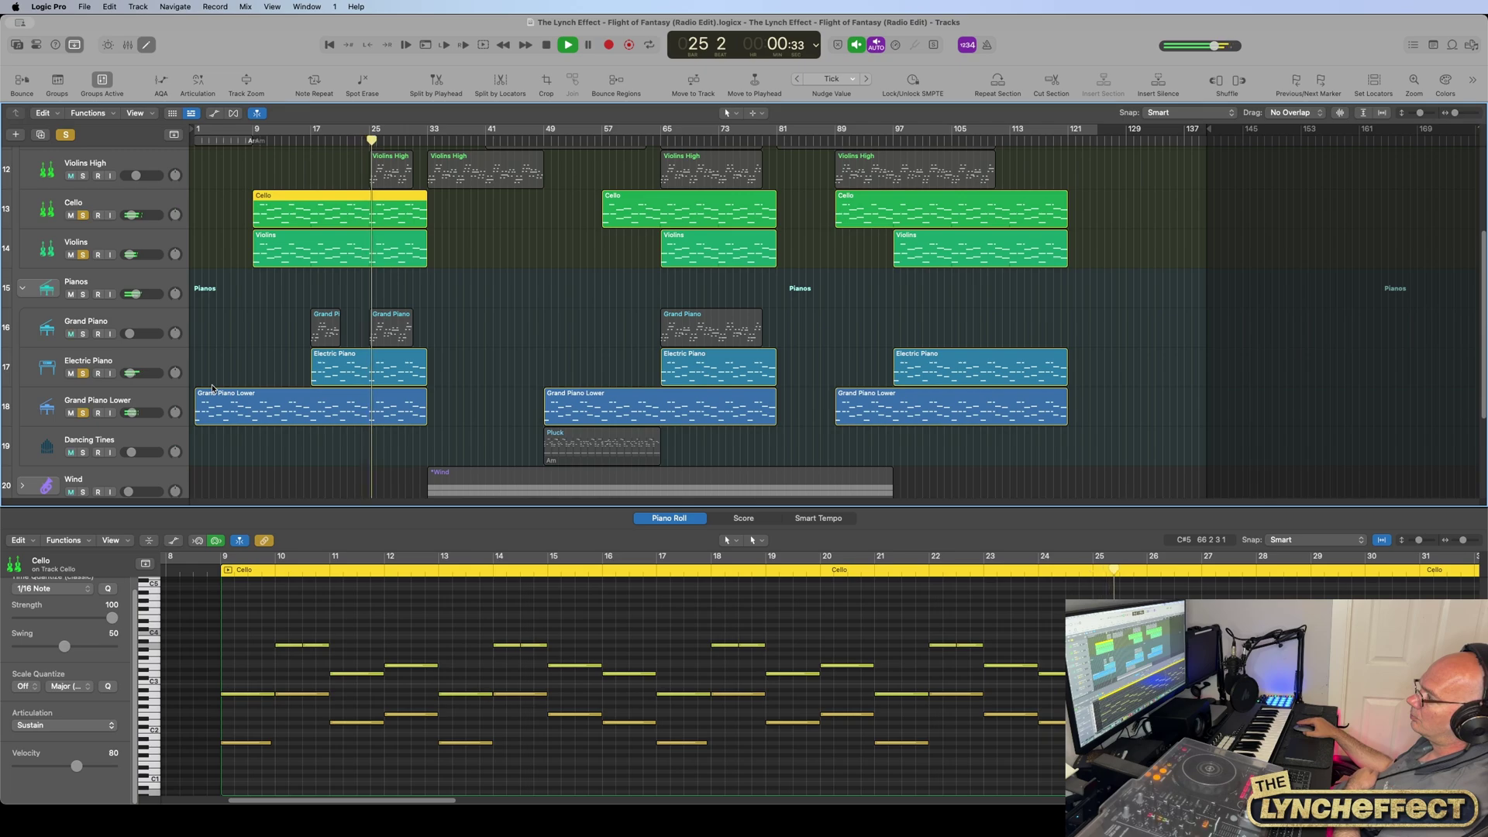
Step: Remove the Grand Piano Lower and Electric Piano solos and stop playback after hearing Cello and Violins alone
{"action": "left_click", "coordinate": [83, 413]}
{"action": "left_click", "coordinate": [83, 374]}
{"action": "scroll", "coordinate": [265, 369], "scroll_direction": "up", "scroll_amount": 2}
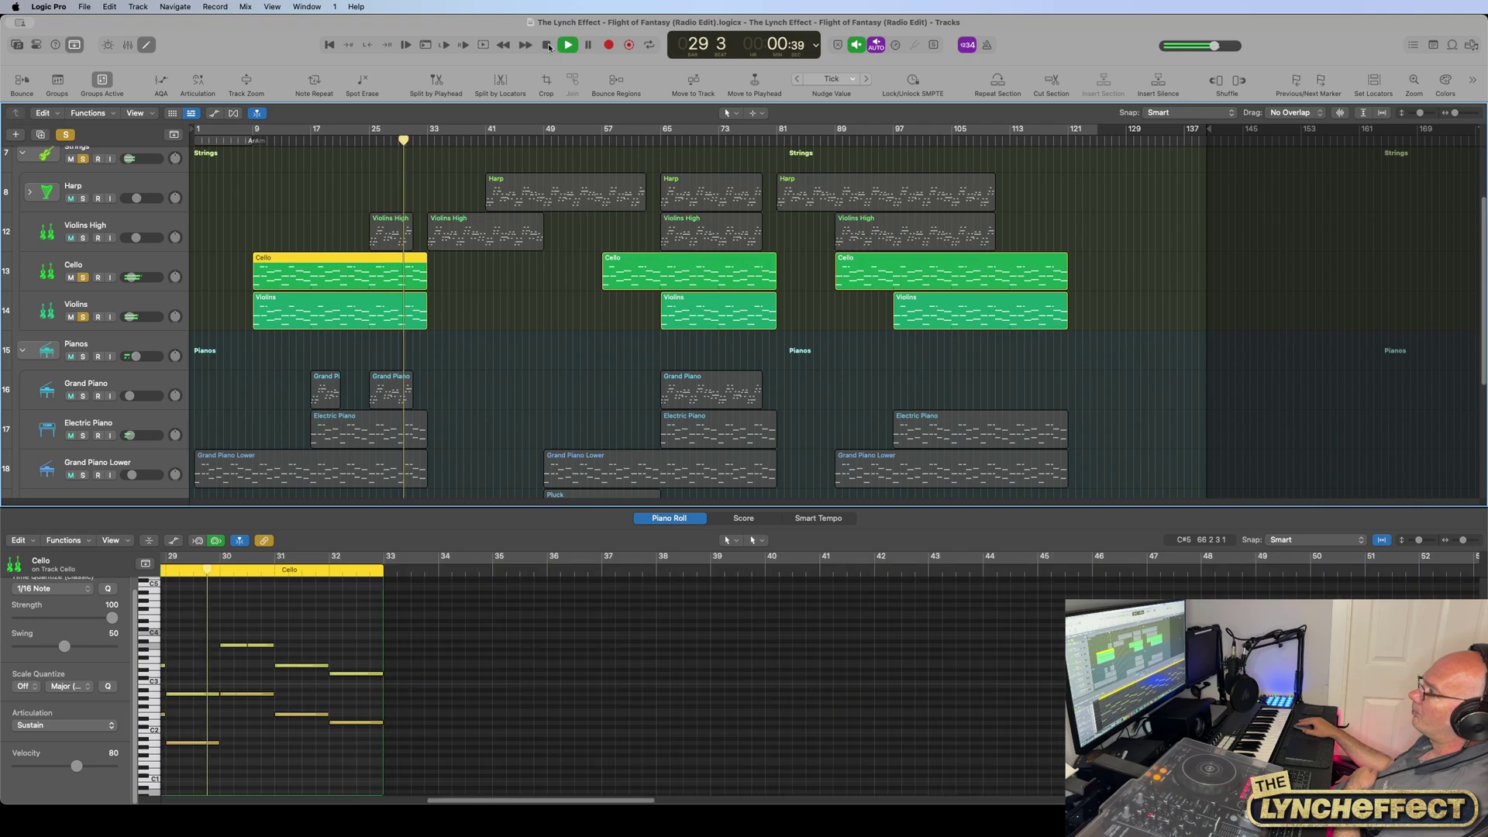
{"action": "scroll", "coordinate": [497, 279], "scroll_direction": "up", "scroll_amount": 2}
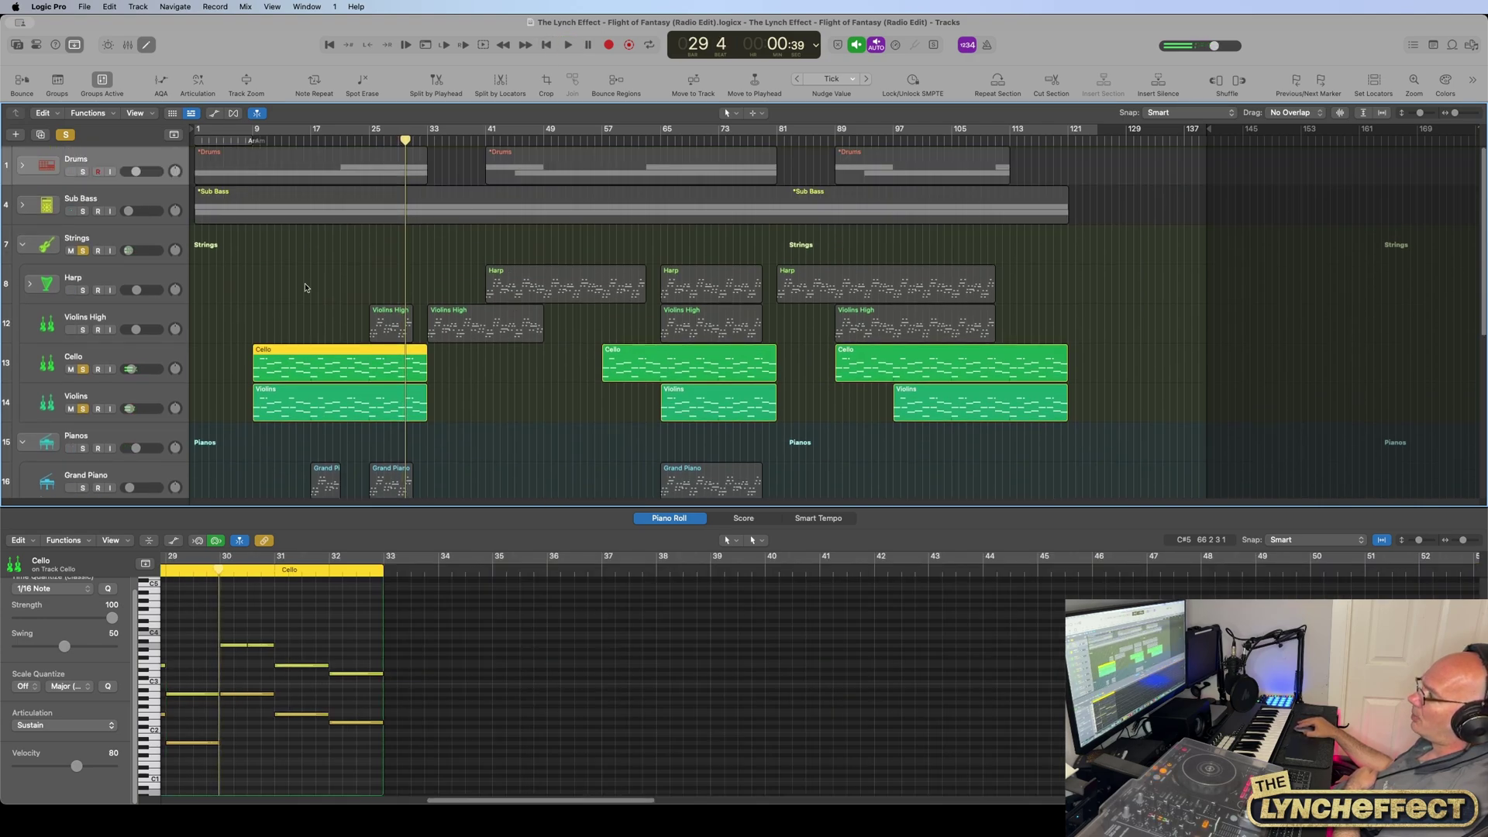
Step: Solo the Violins High track in place of Cello and Violins
{"action": "left_click", "coordinate": [85, 330]}
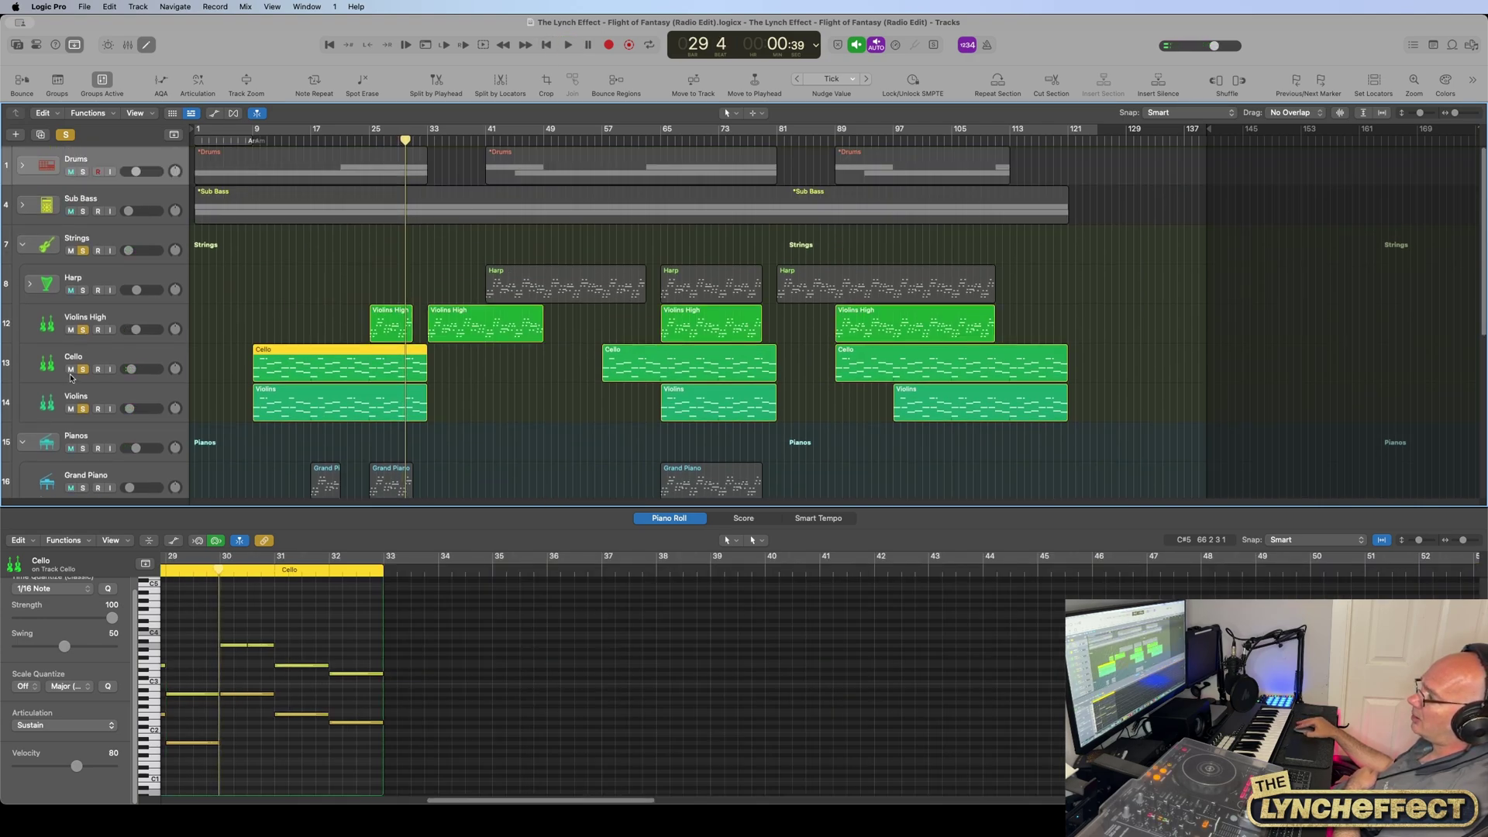
{"action": "left_click", "coordinate": [83, 370]}
{"action": "left_click", "coordinate": [83, 409]}
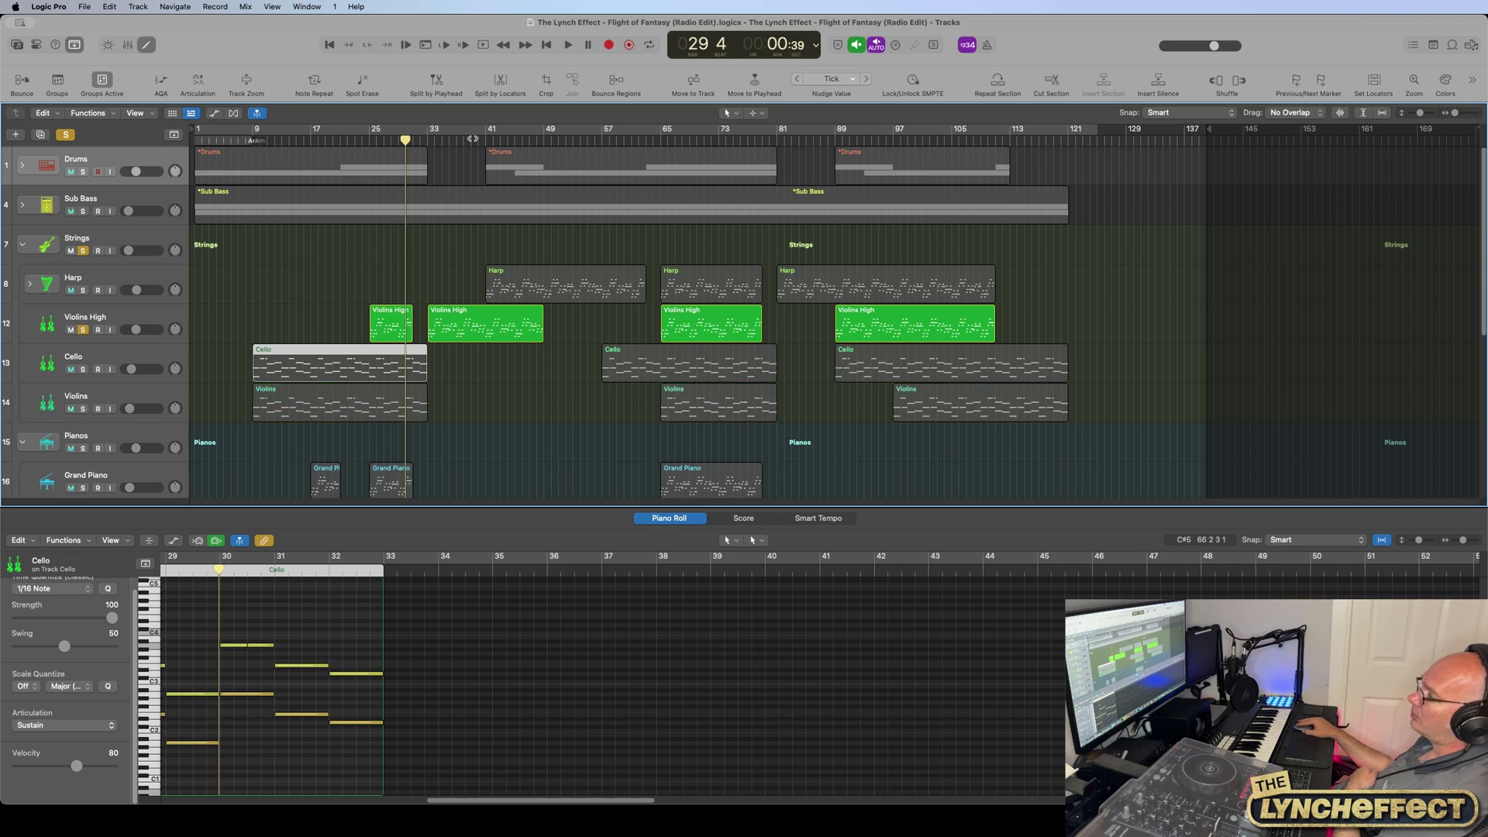
Step: Play the soloed Violins High from bar 25 and display its first region's notes in the Piano Roll
{"action": "left_click_drag", "start_coordinate": [395, 142], "coordinate": [366, 144]}
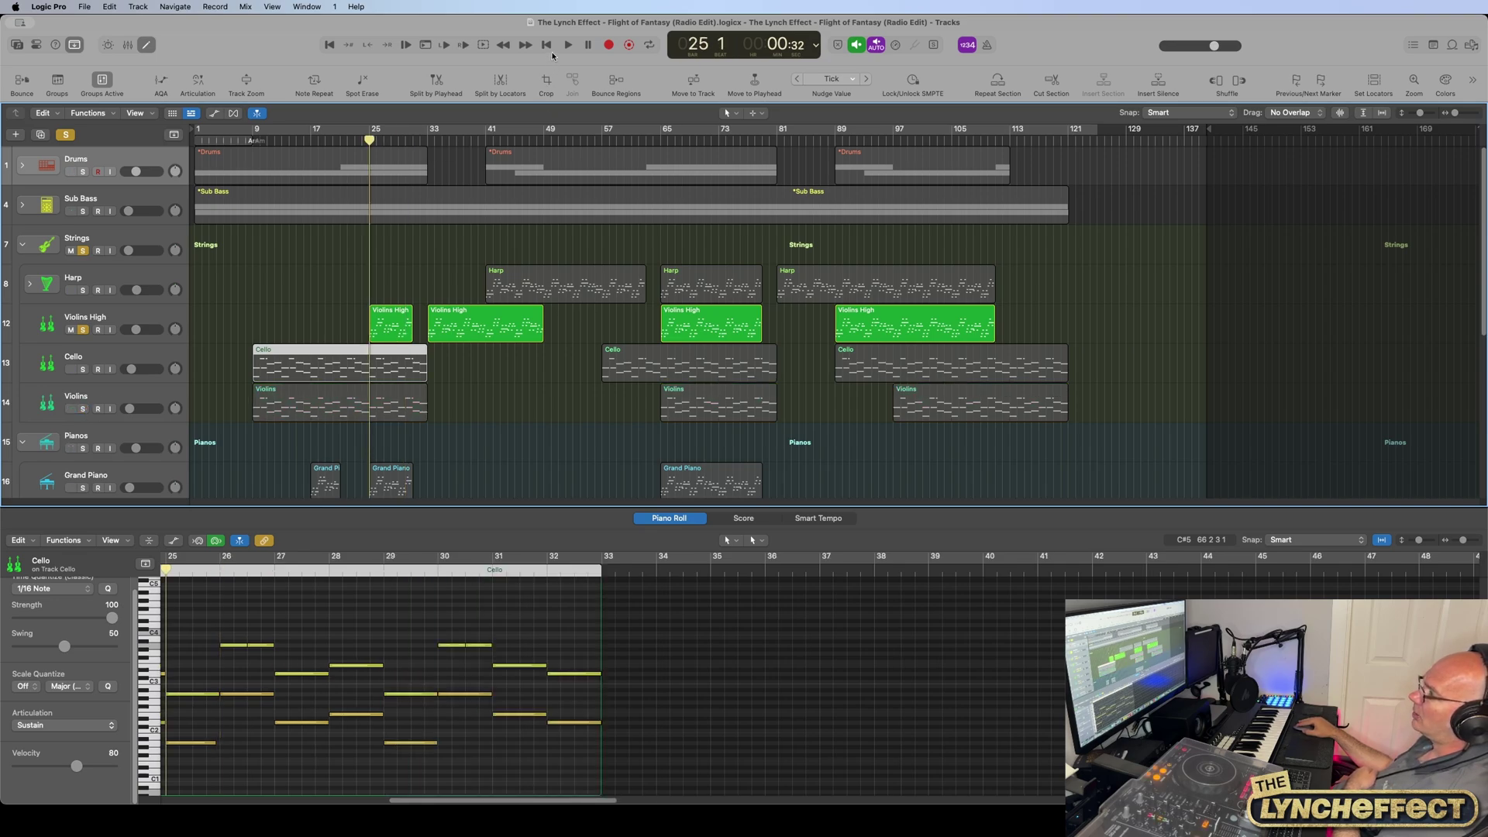
{"action": "left_click", "coordinate": [568, 45]}
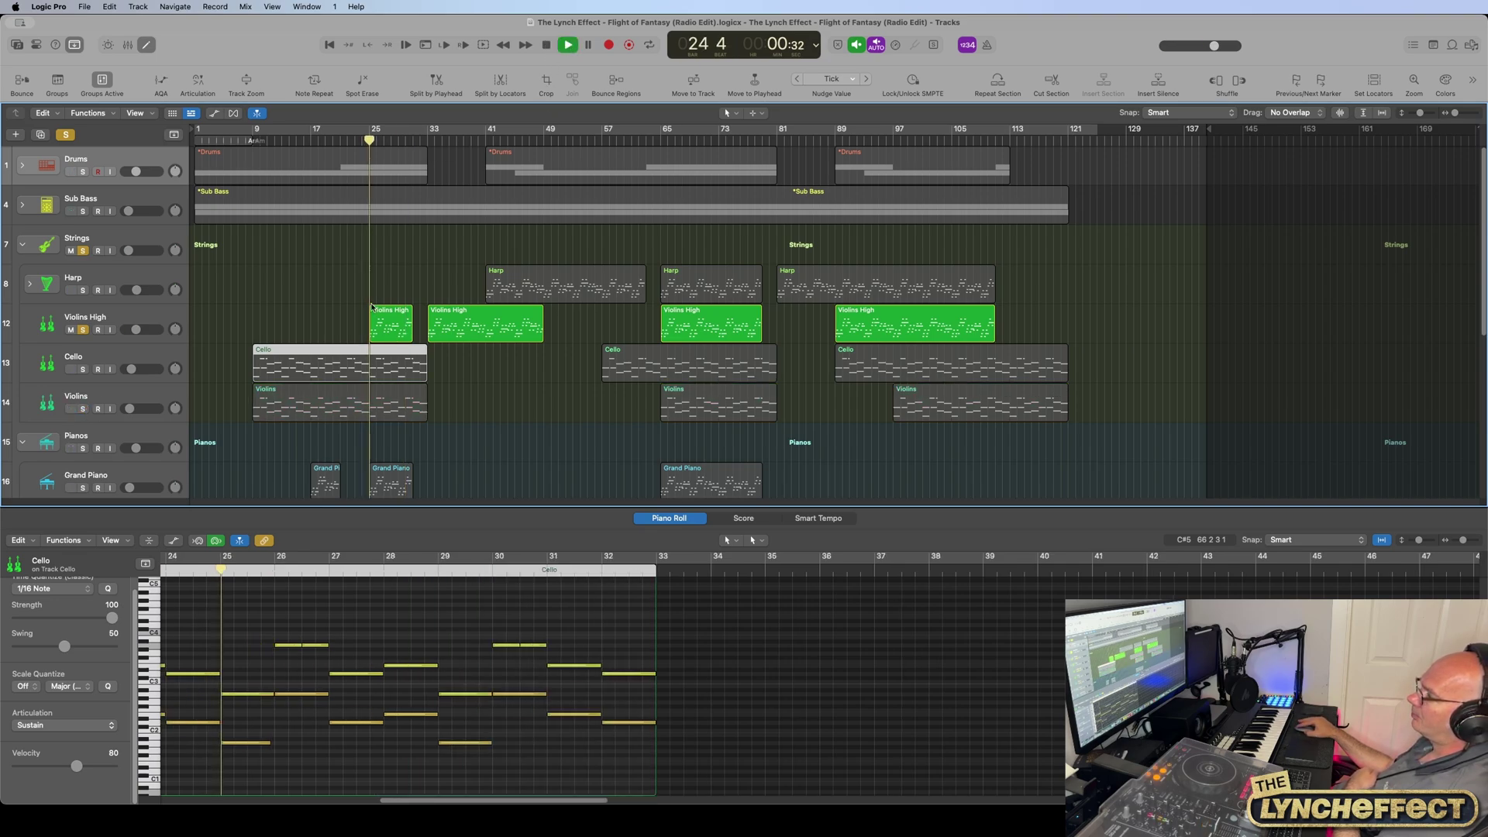
{"action": "left_click", "coordinate": [352, 318]}
{"action": "left_click", "coordinate": [390, 324]}
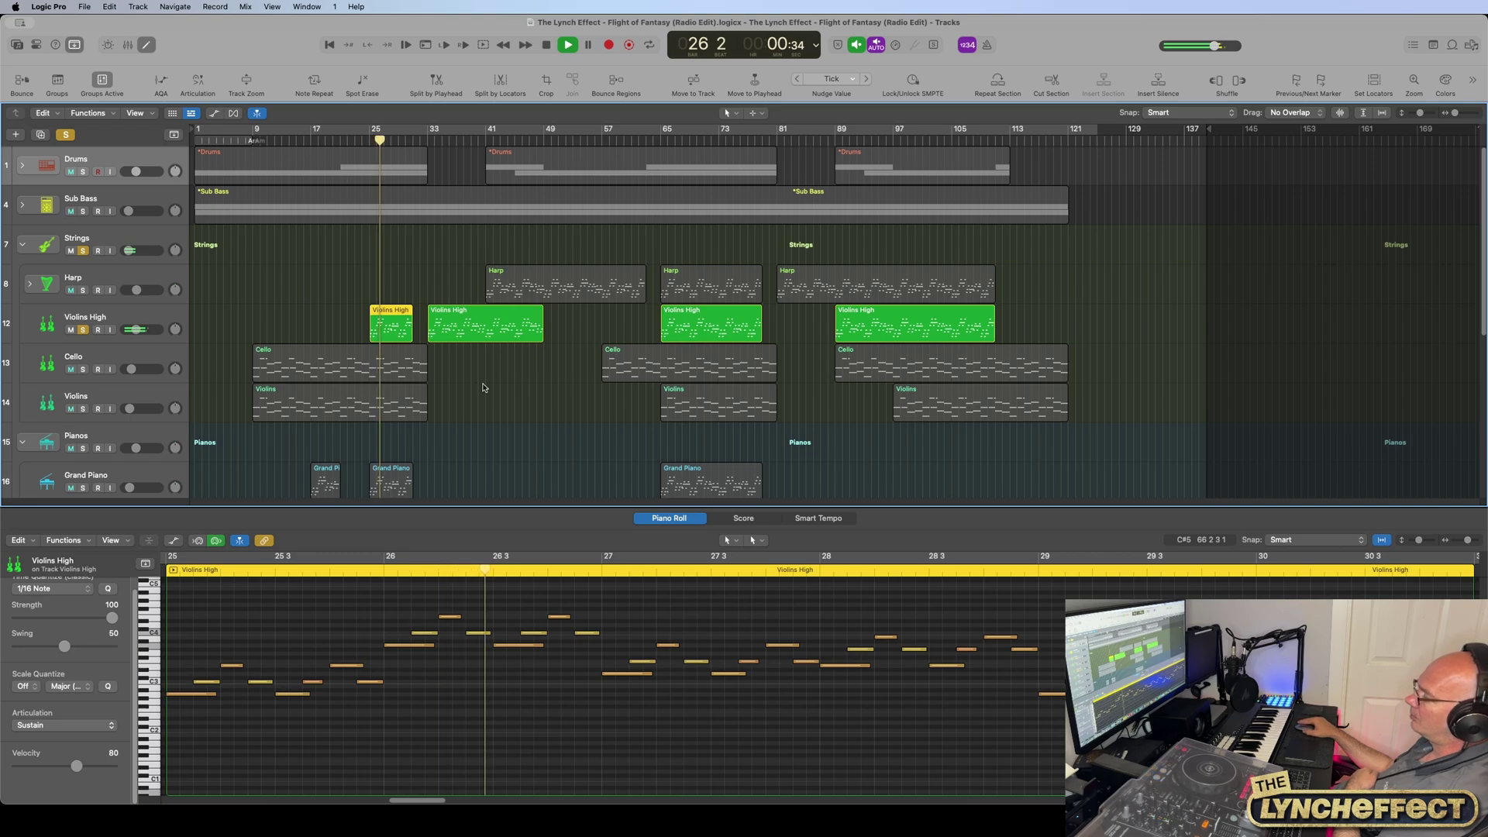
Step: Add Cello and Violins to the soloed Violins High during playback, and stop after hearing all three parts together
{"action": "left_click", "coordinate": [83, 370]}
{"action": "left_click", "coordinate": [83, 409]}
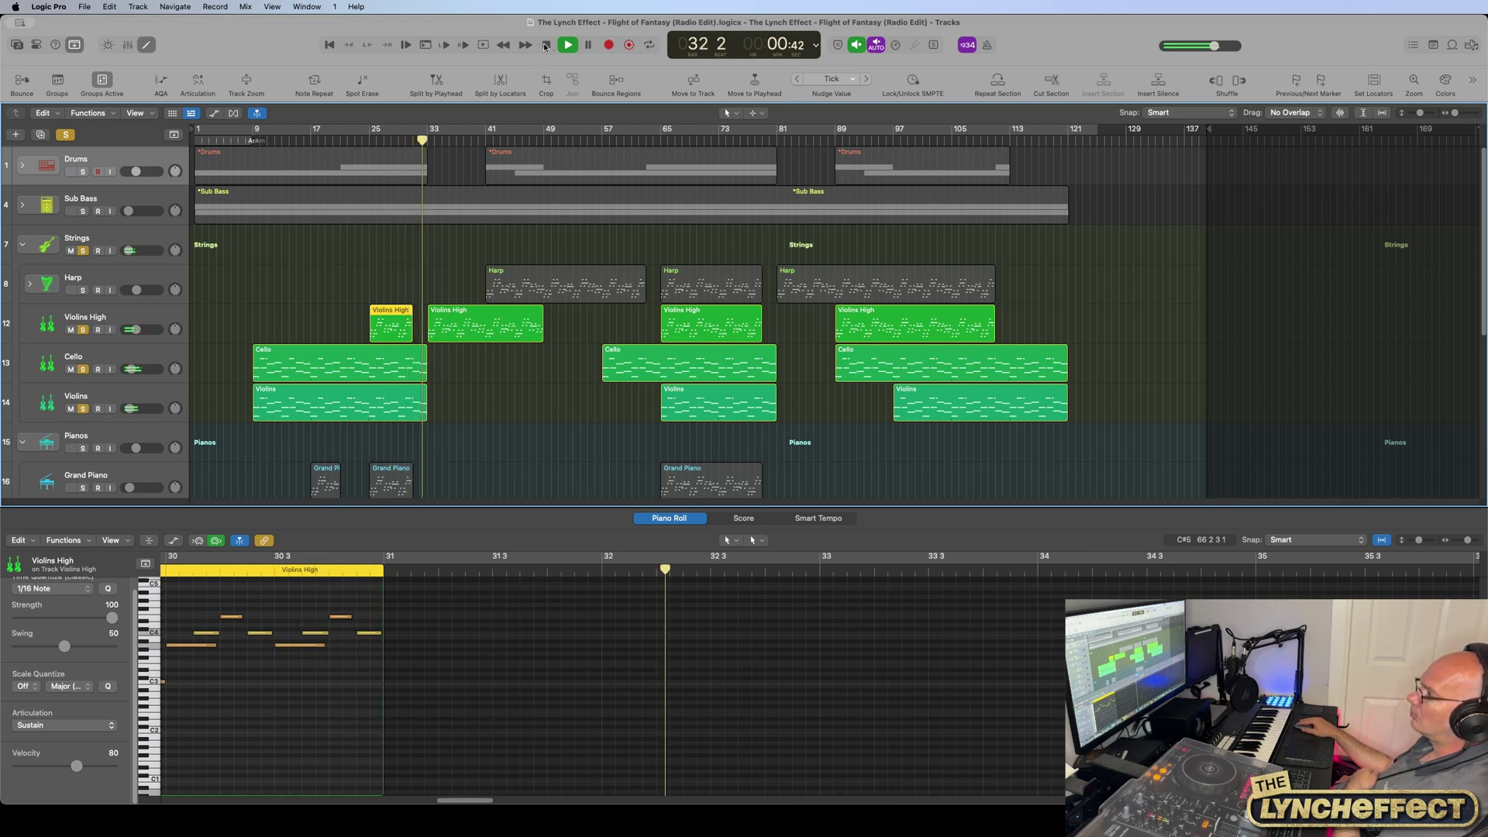
{"action": "key", "text": "space"}
Step: Return the playhead to bar 25 and collapse the Strings and Pianos stacks
{"action": "left_click_drag", "start_coordinate": [425, 139], "coordinate": [369, 141]}
{"action": "left_click", "coordinate": [22, 246]}
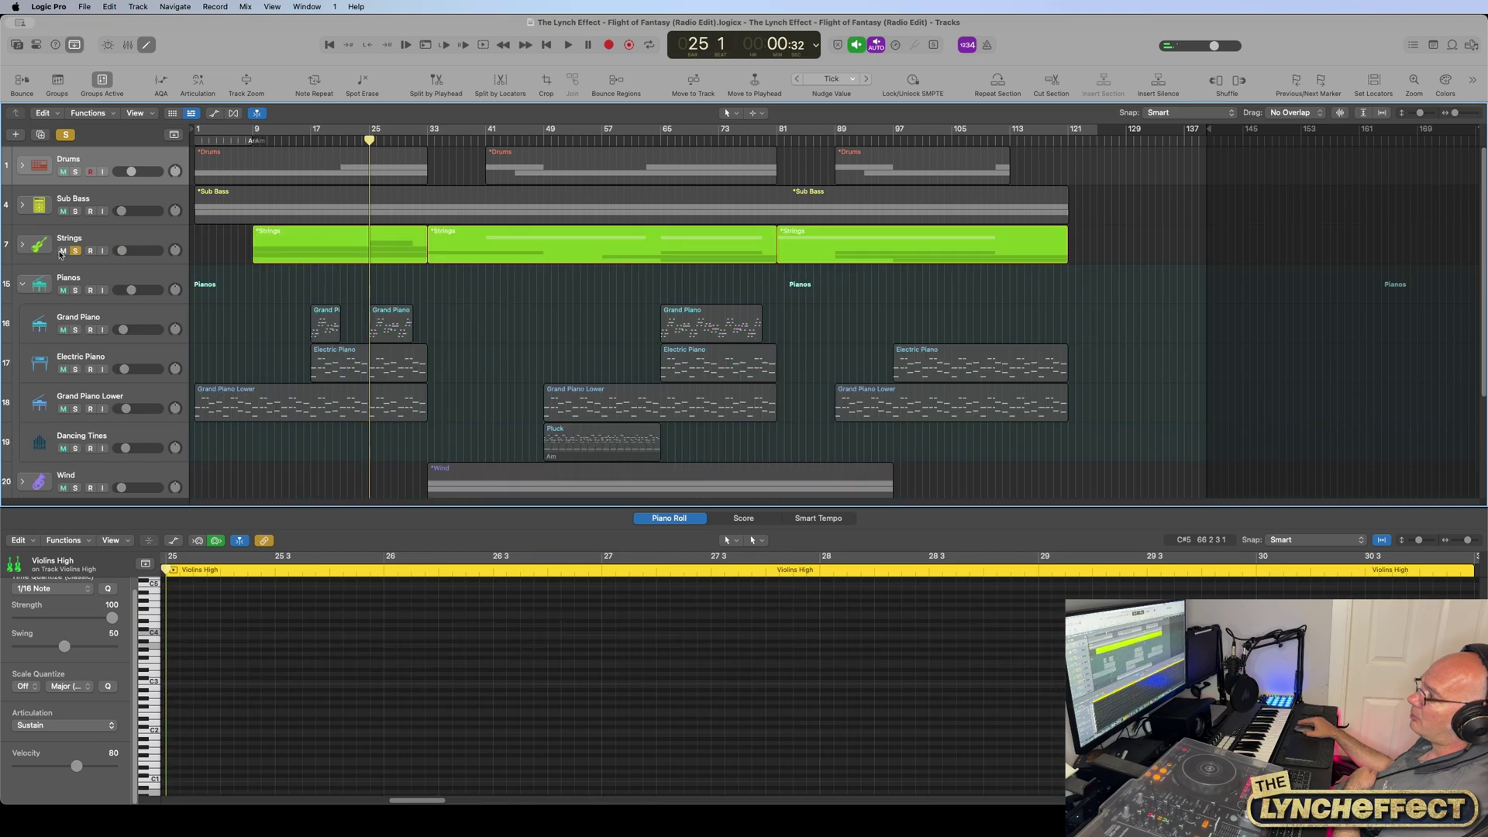
{"action": "left_click", "coordinate": [22, 285]}
Step: Add Pianos, Sub Bass and Drums to the soloed strings and play them together from bar 25 to bar 33
{"action": "left_click", "coordinate": [75, 290]}
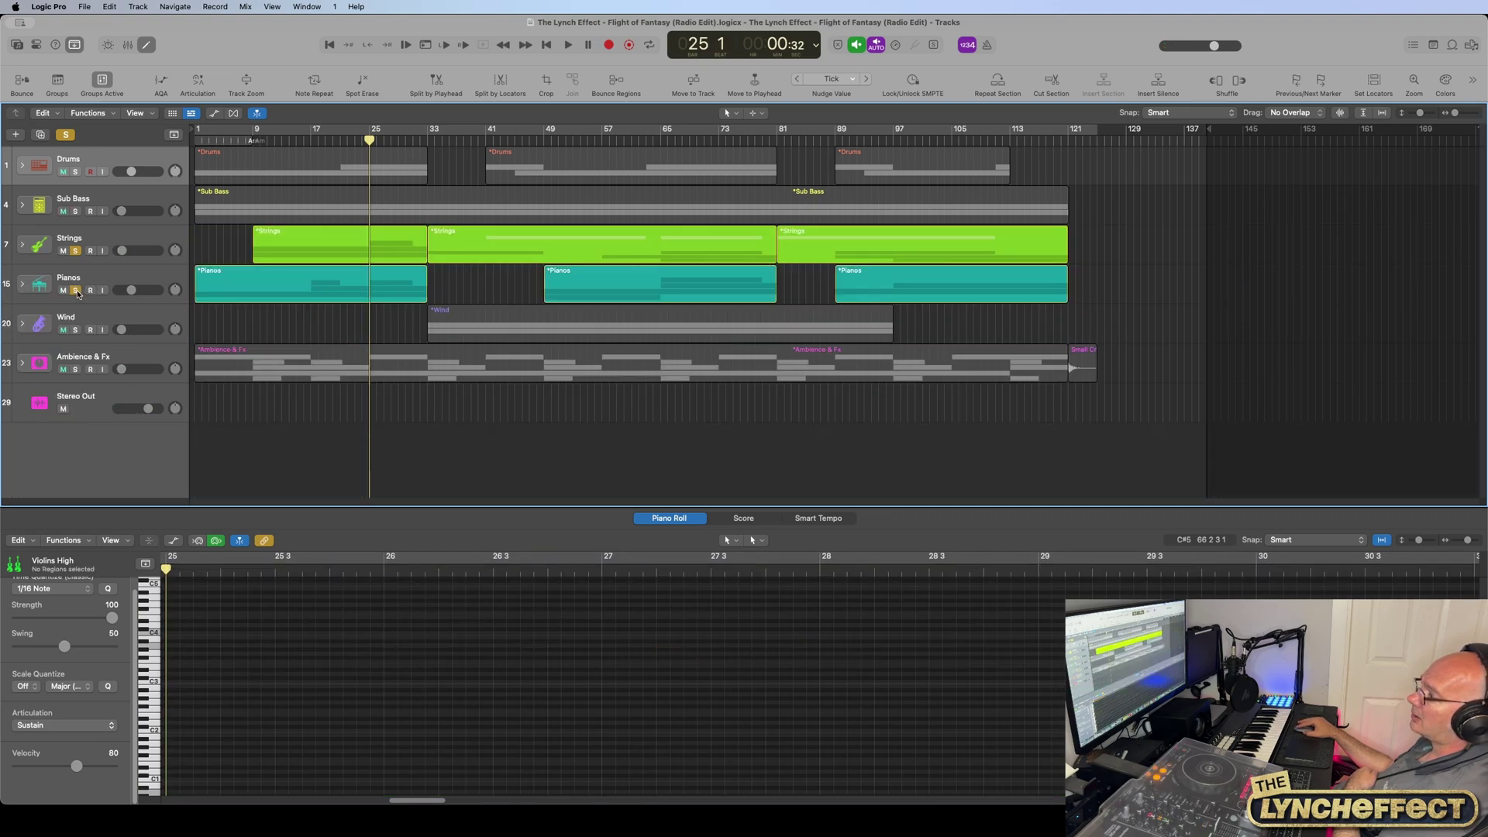
{"action": "left_click", "coordinate": [75, 210]}
{"action": "left_click", "coordinate": [76, 171]}
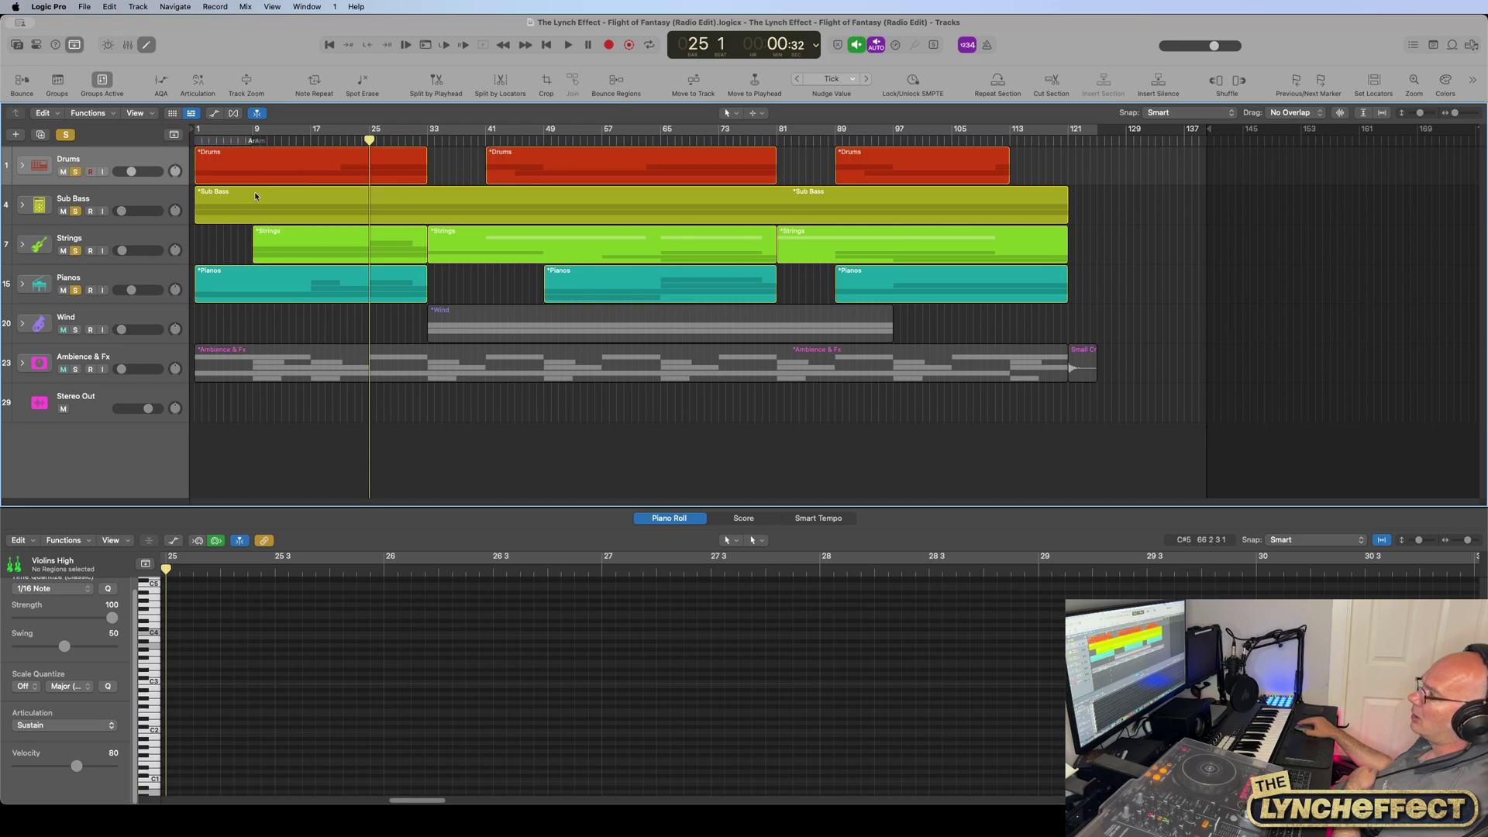
{"action": "left_click", "coordinate": [568, 49]}
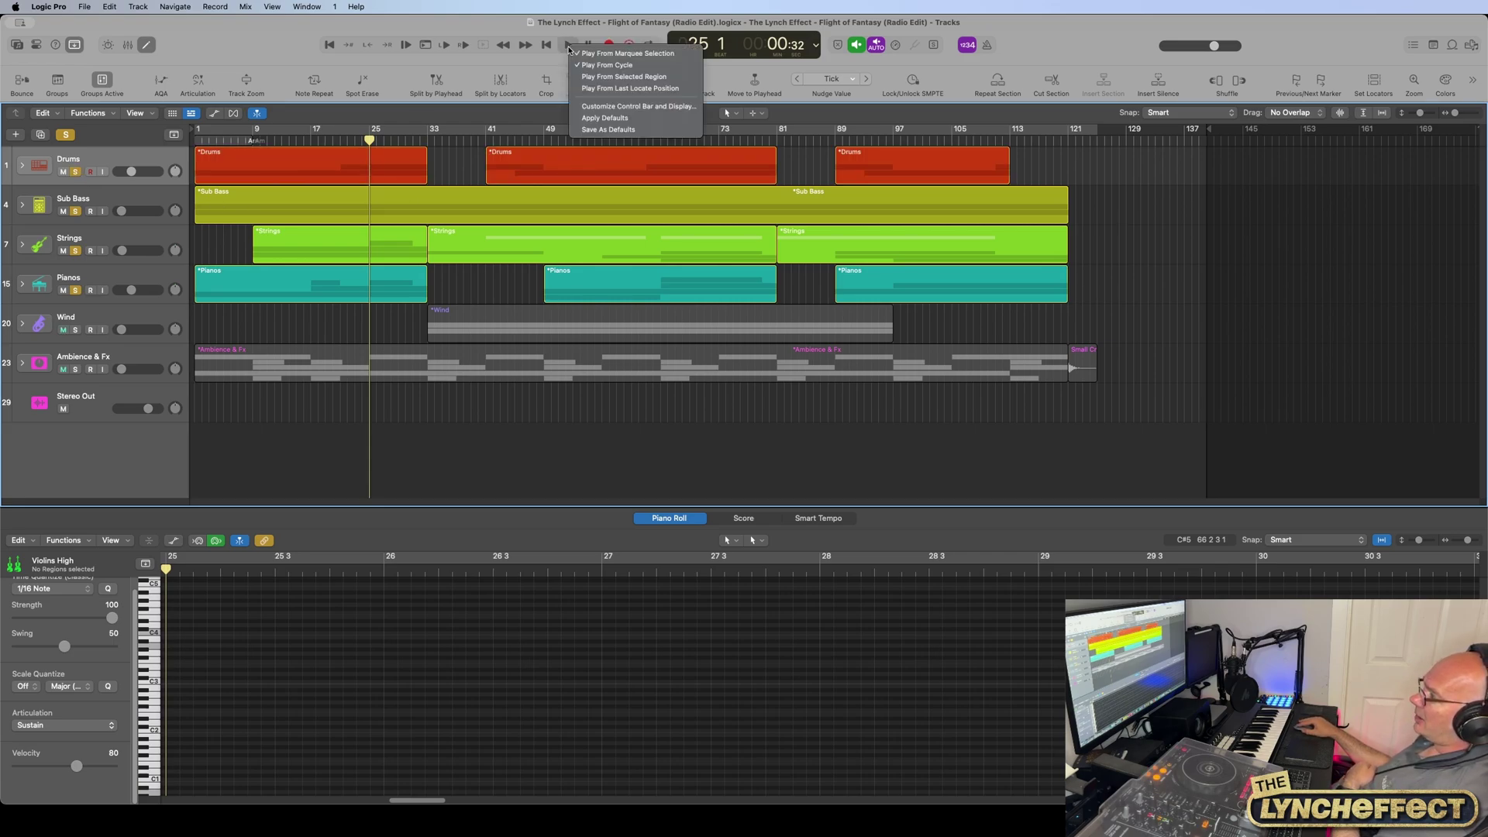
{"action": "left_click", "coordinate": [571, 45]}
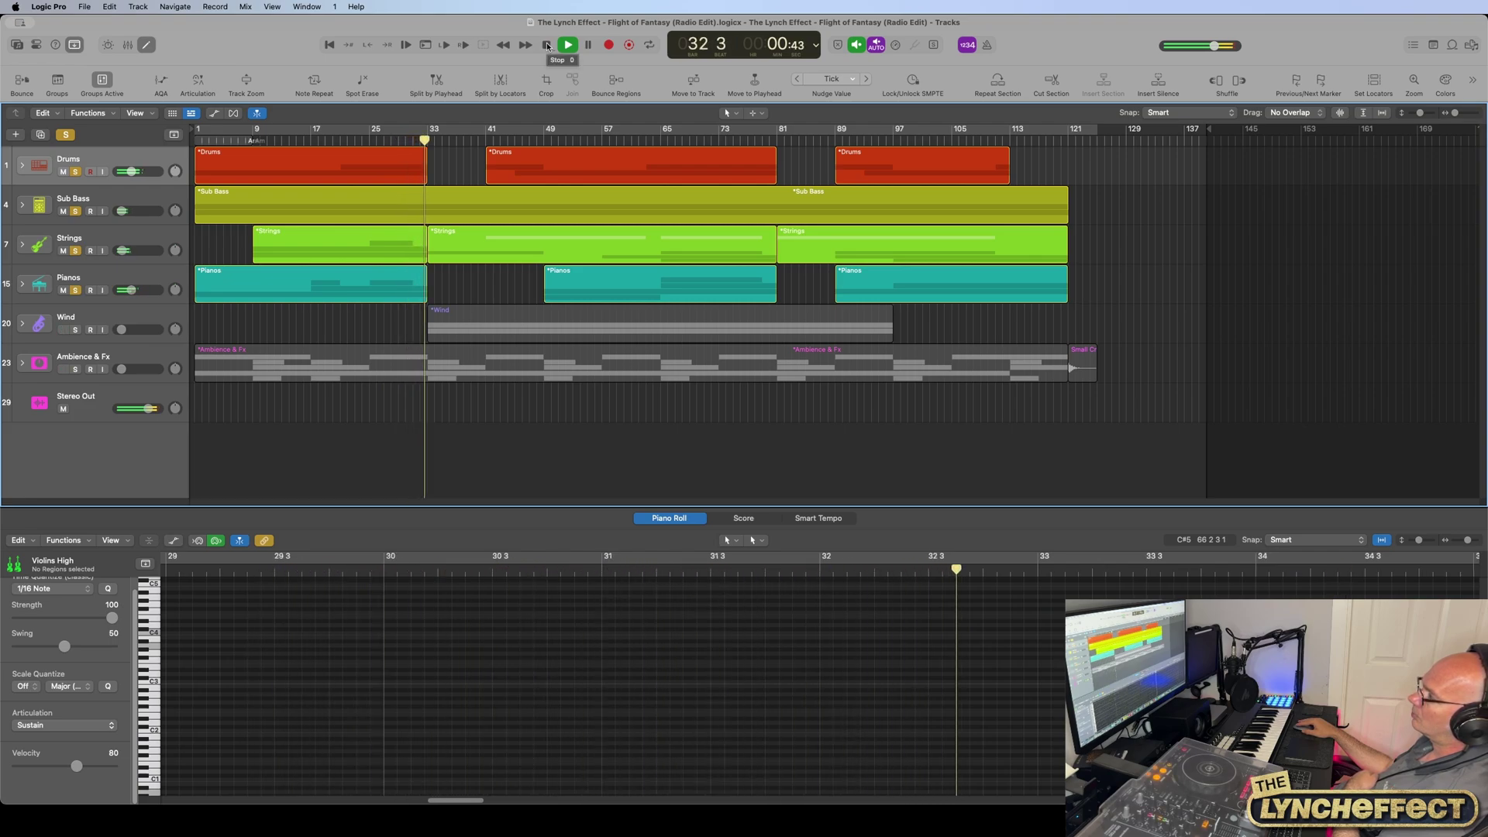
{"action": "left_click", "coordinate": [547, 45]}
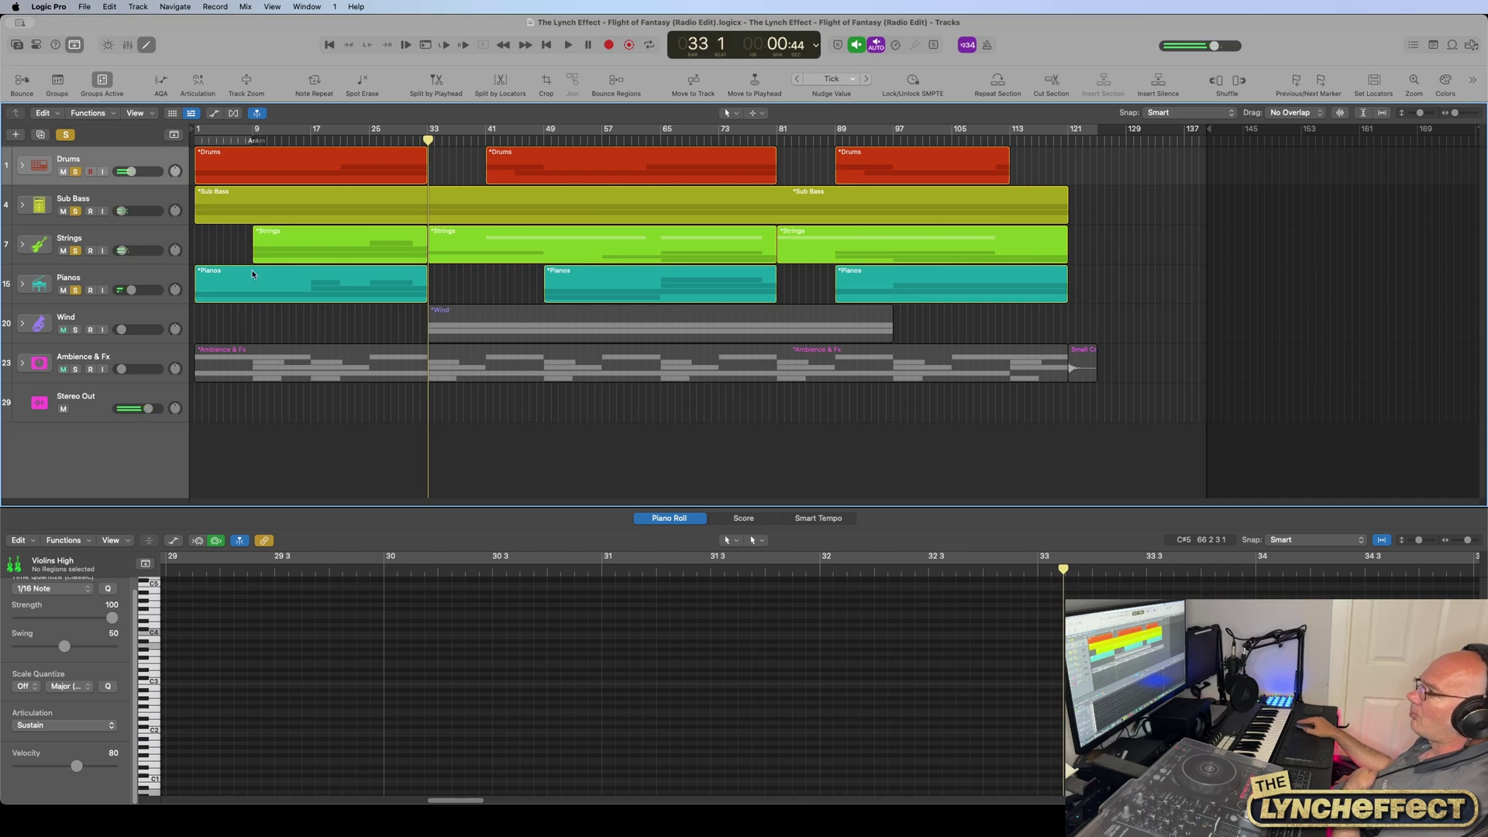
Step: Expand and solo the Wind stack, and remove the Sub Bass, Pianos and Drums solos
{"action": "left_click", "coordinate": [76, 211]}
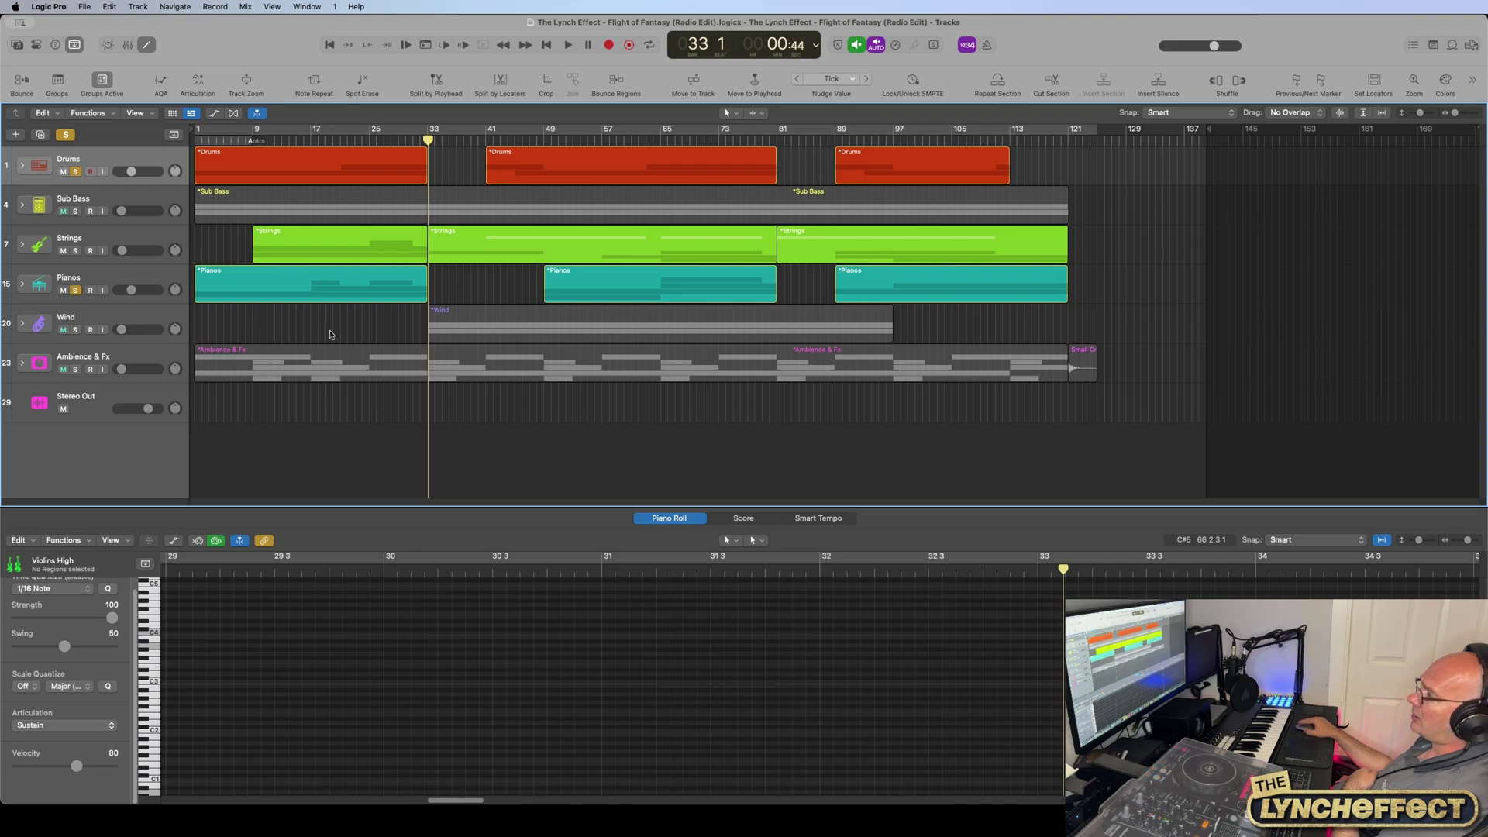
{"action": "left_click", "coordinate": [23, 325]}
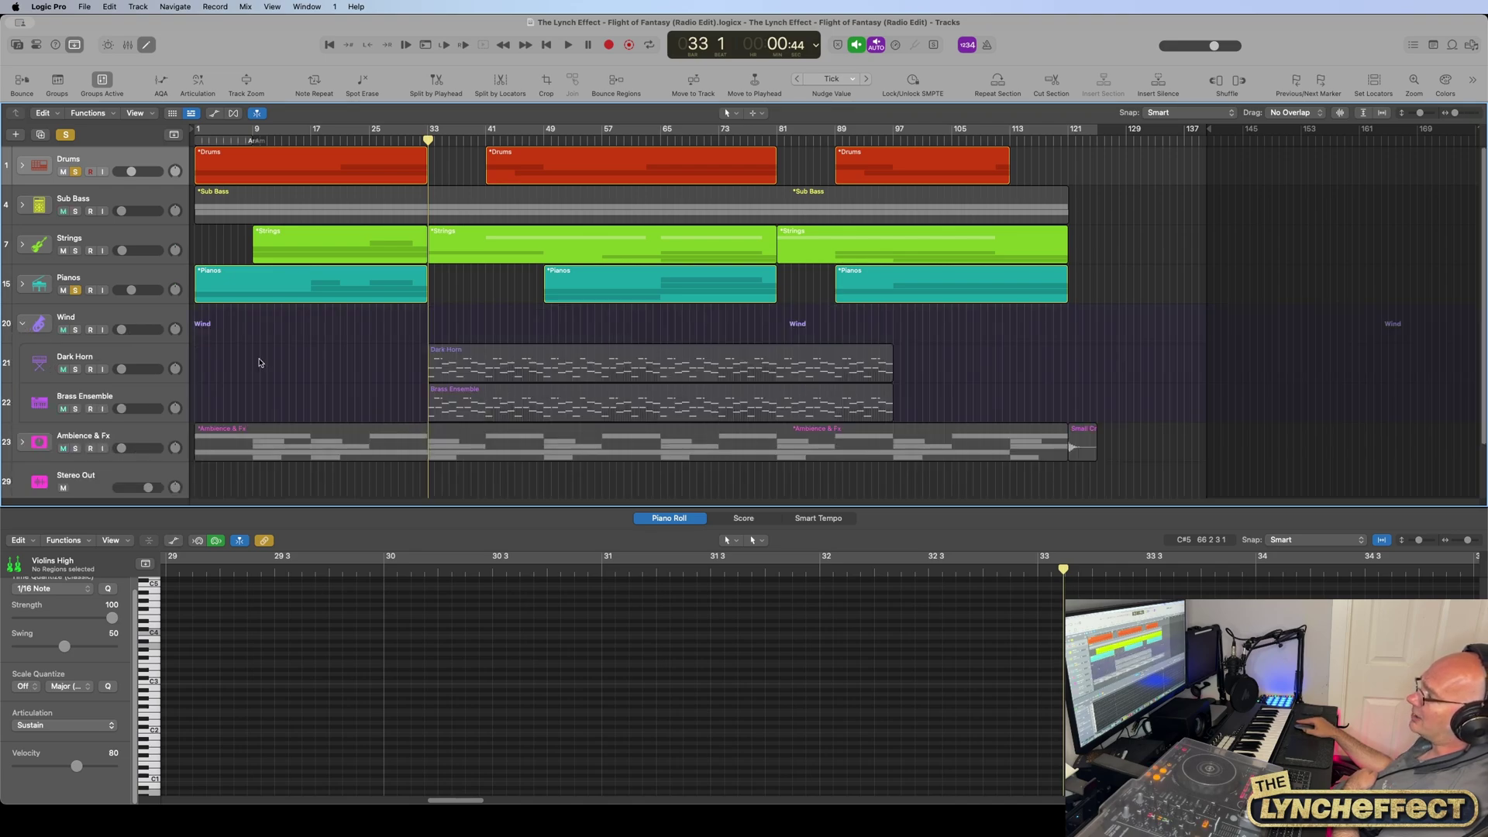
{"action": "left_click", "coordinate": [75, 331]}
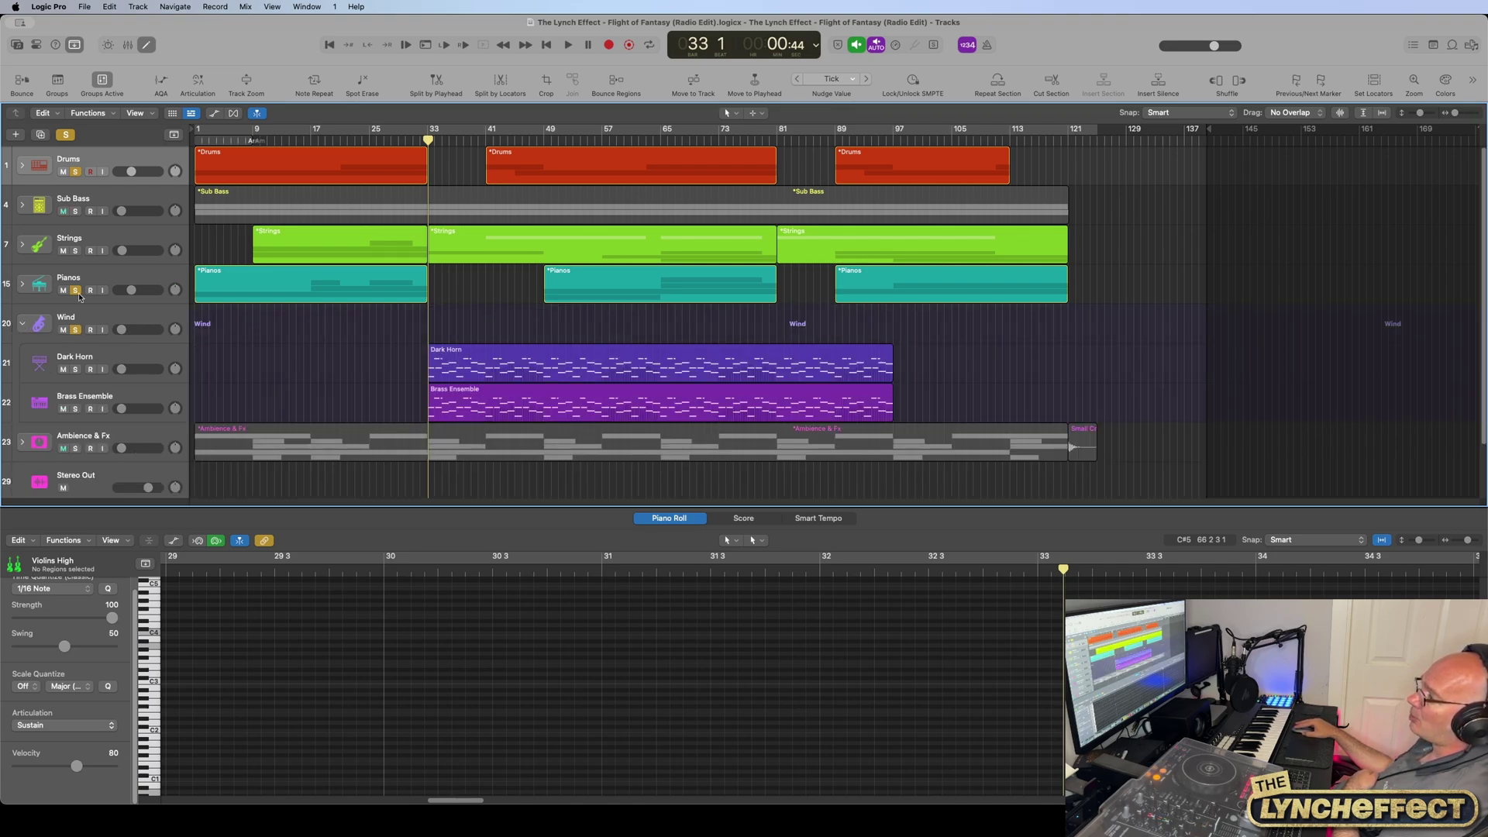
{"action": "left_click", "coordinate": [76, 290]}
{"action": "left_click", "coordinate": [75, 174]}
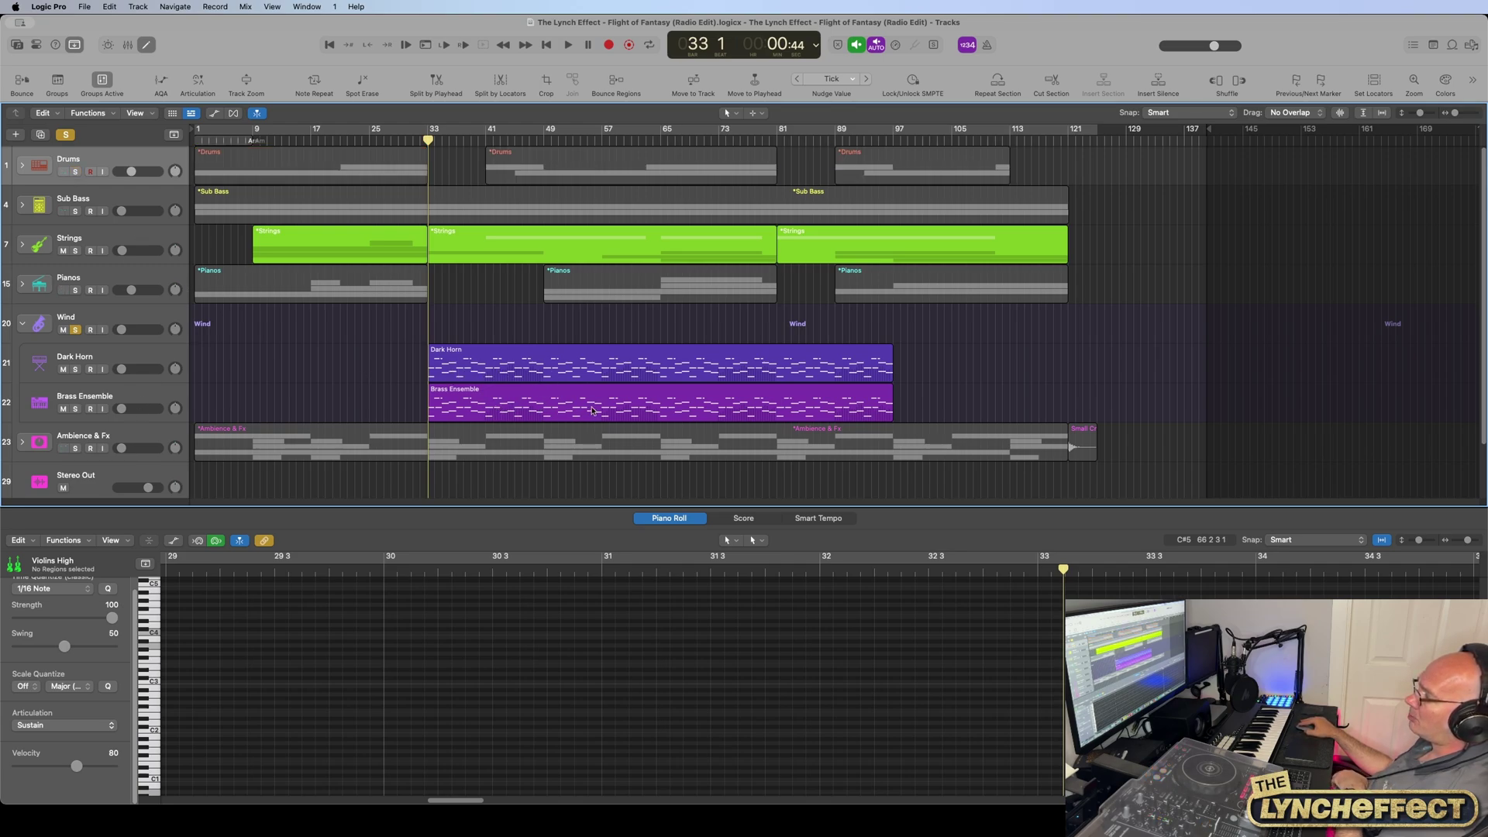
Step: Listen to the soloed Brass Ensemble, stop playback, and switch the solo from Brass Ensemble to Dark Horn
{"action": "left_click", "coordinate": [75, 410]}
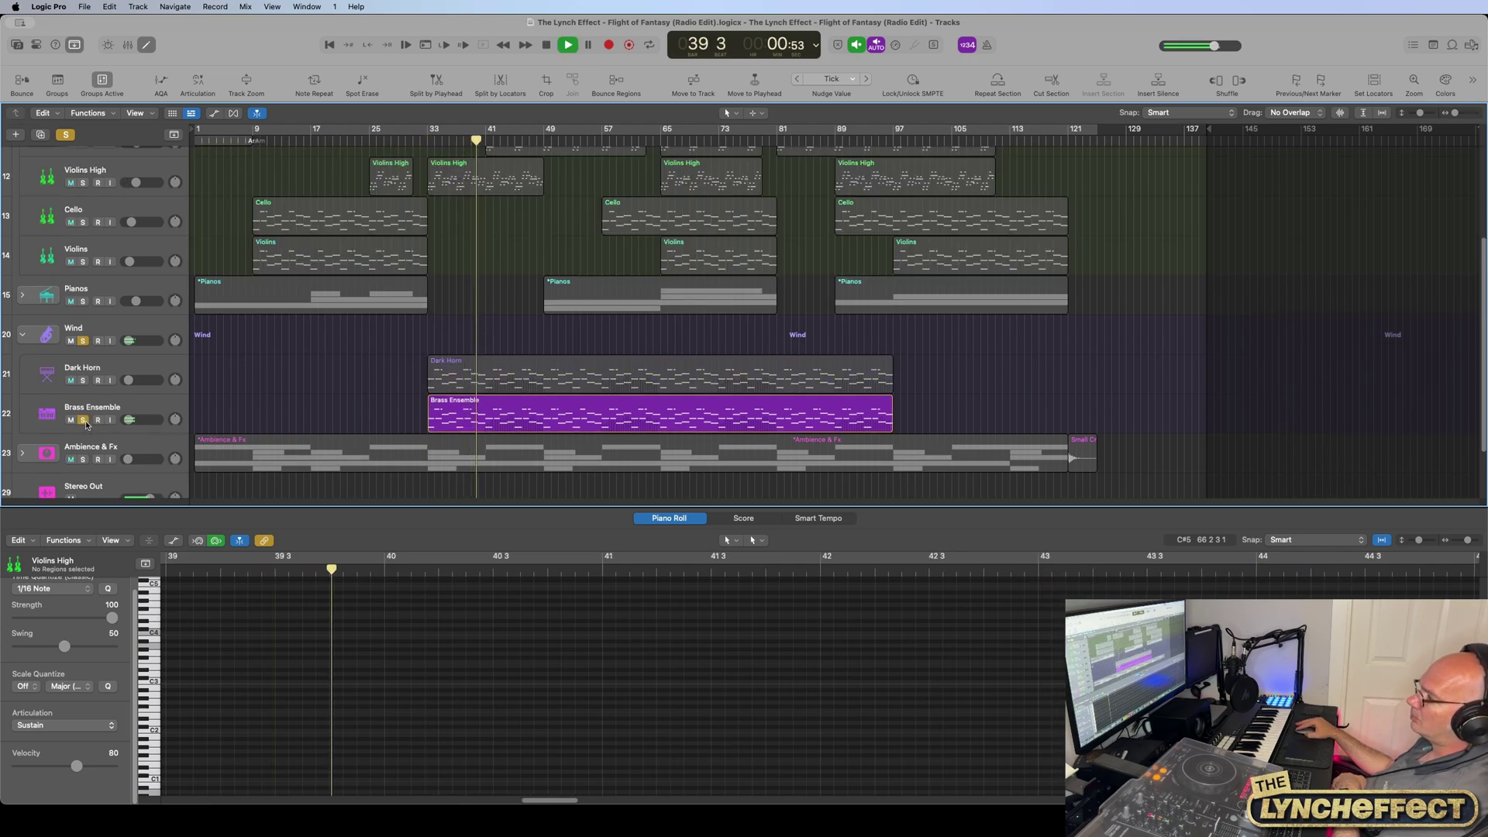
{"action": "key", "text": "space"}
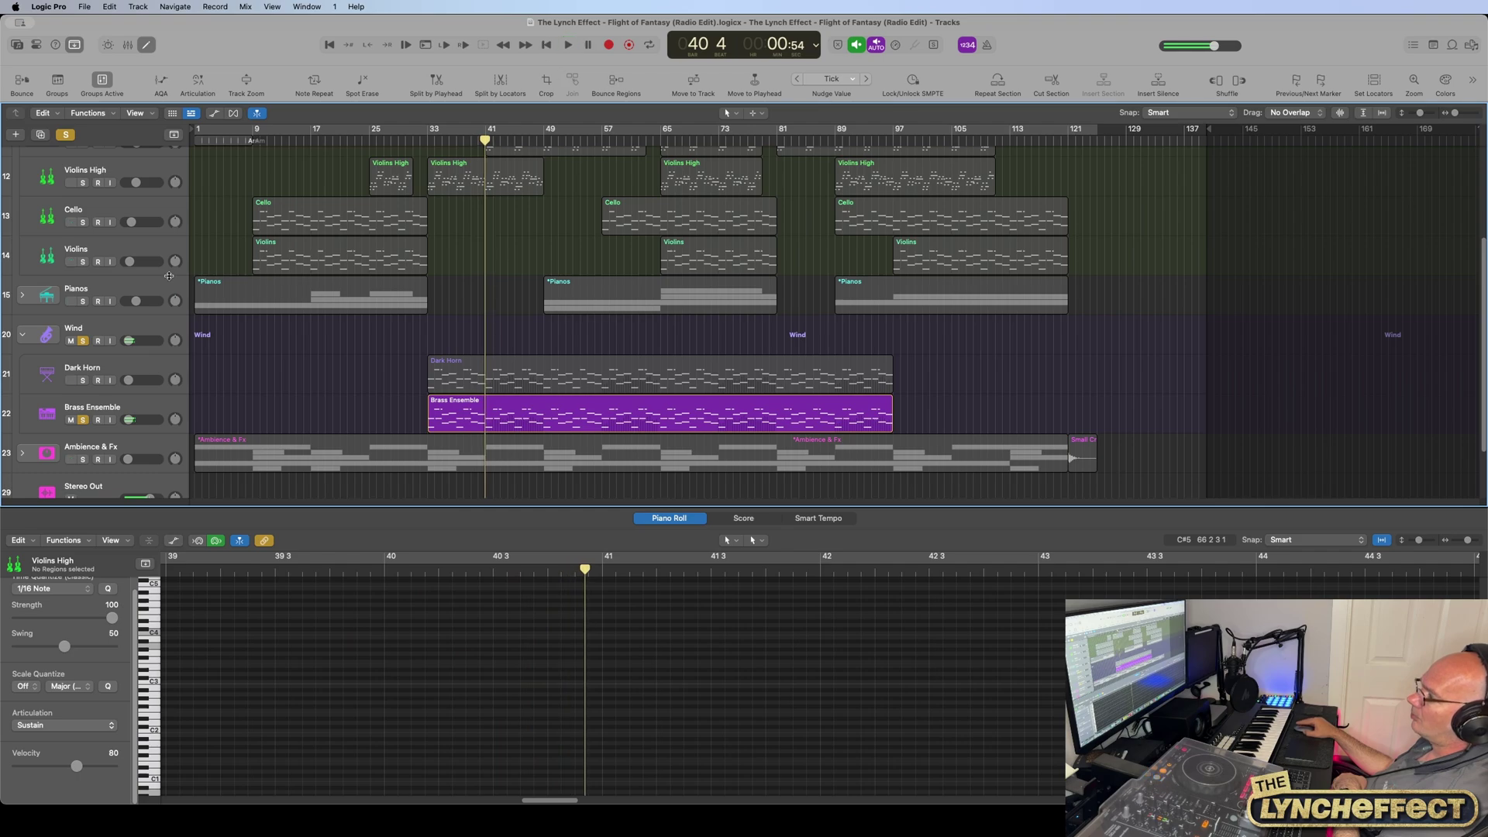
{"action": "left_click", "coordinate": [82, 421]}
{"action": "left_click", "coordinate": [84, 380]}
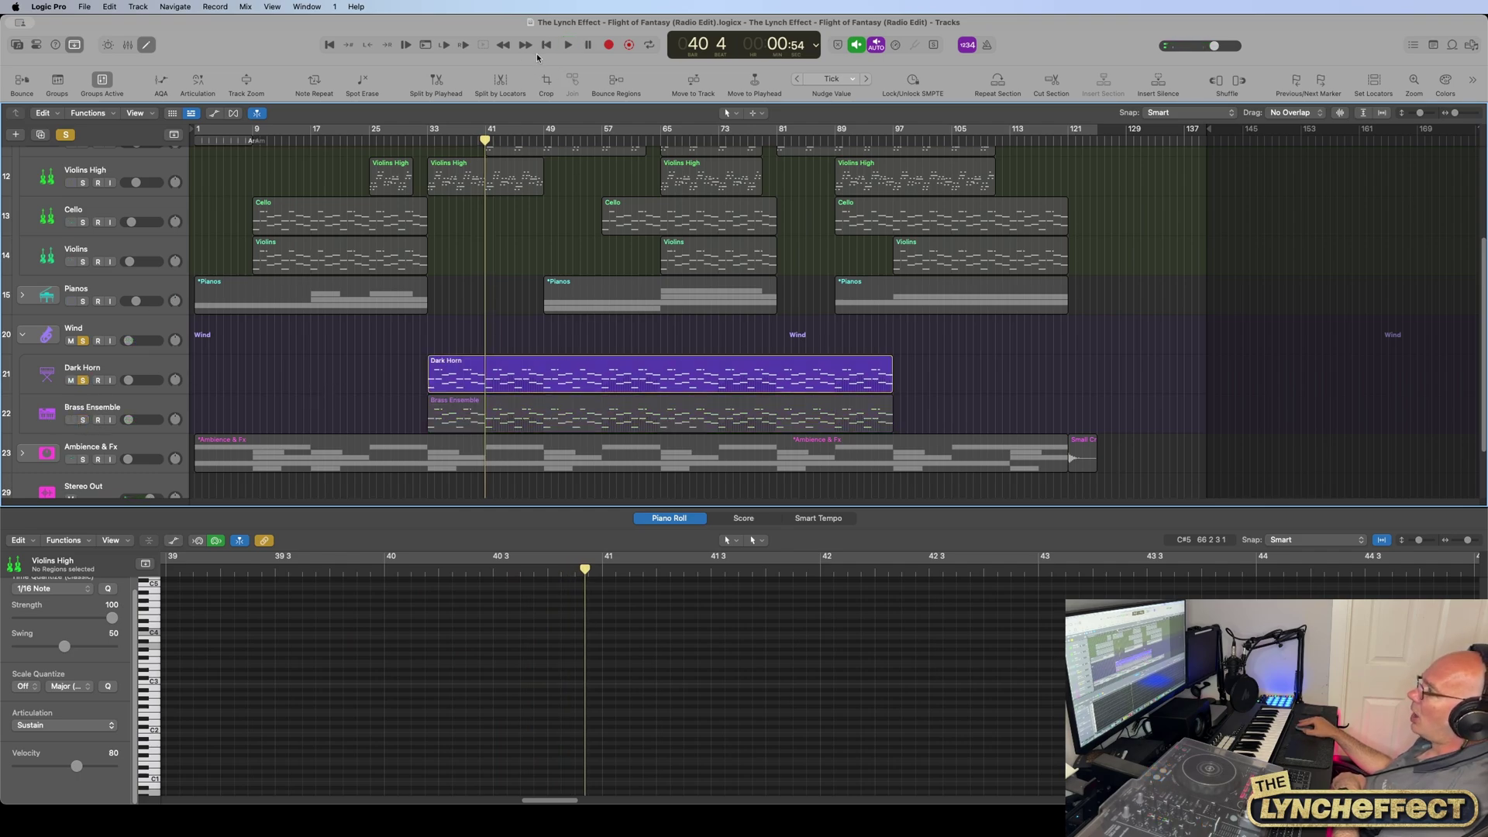
Step: Play Dark Horn on its own with the timeline zoomed in on its notes, and stop playback
{"action": "left_click", "coordinate": [566, 45]}
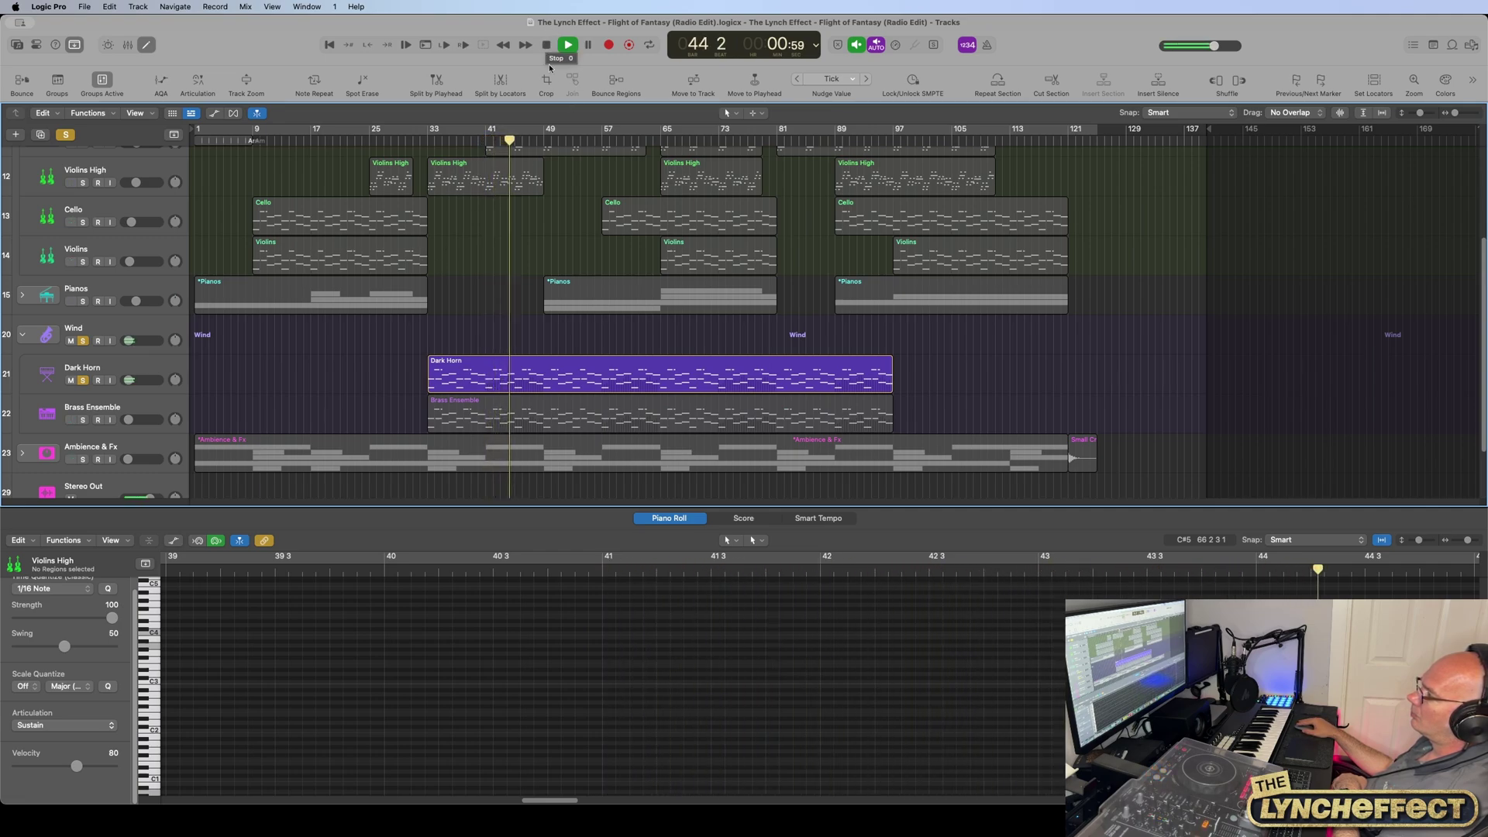
{"action": "key", "text": "super+Right"}
{"action": "key", "text": "super+Right"}
{"action": "key", "text": "super+Right"}
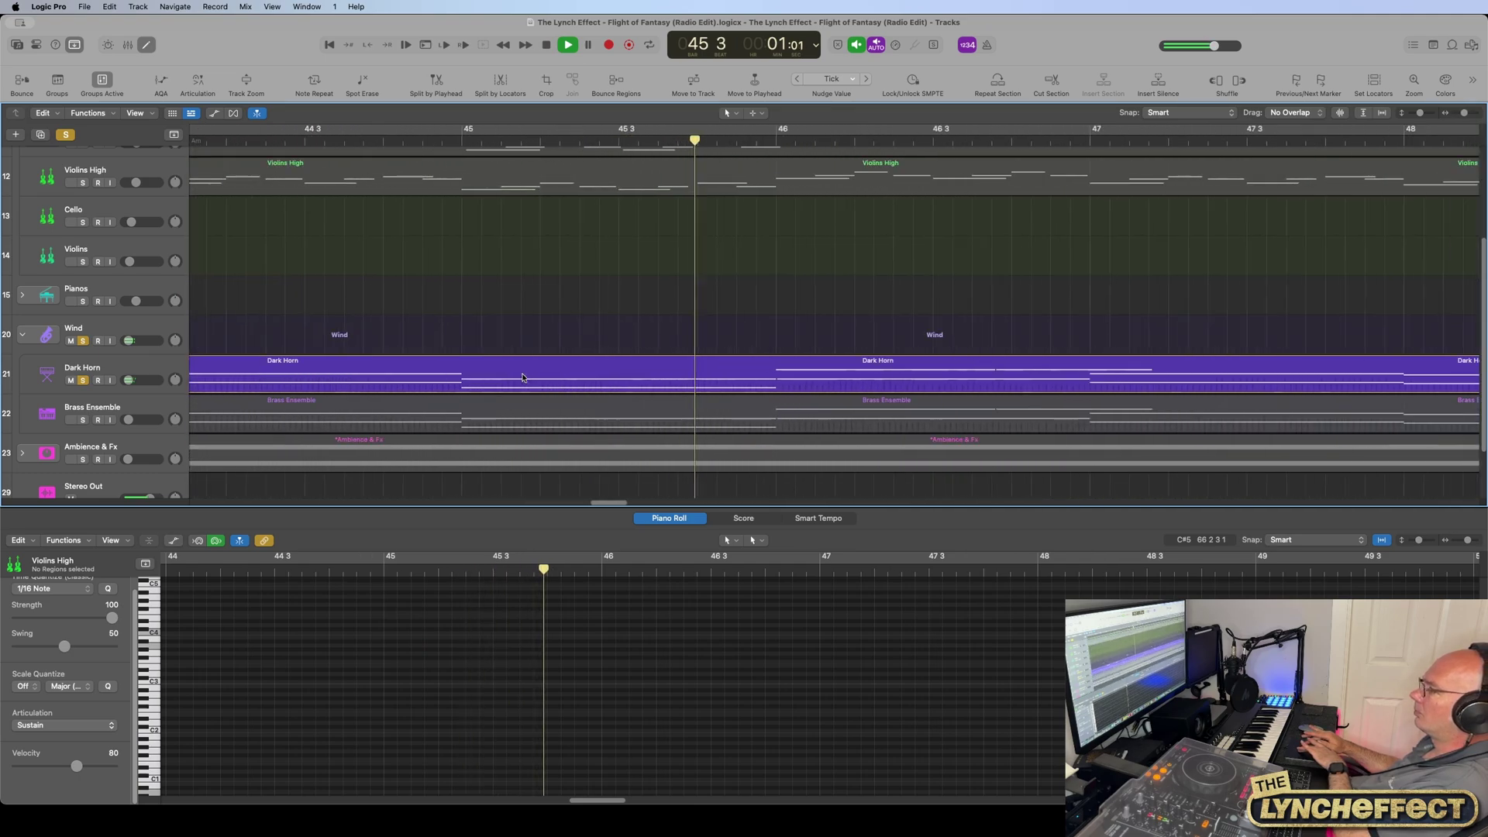
{"action": "key", "text": "super+Left"}
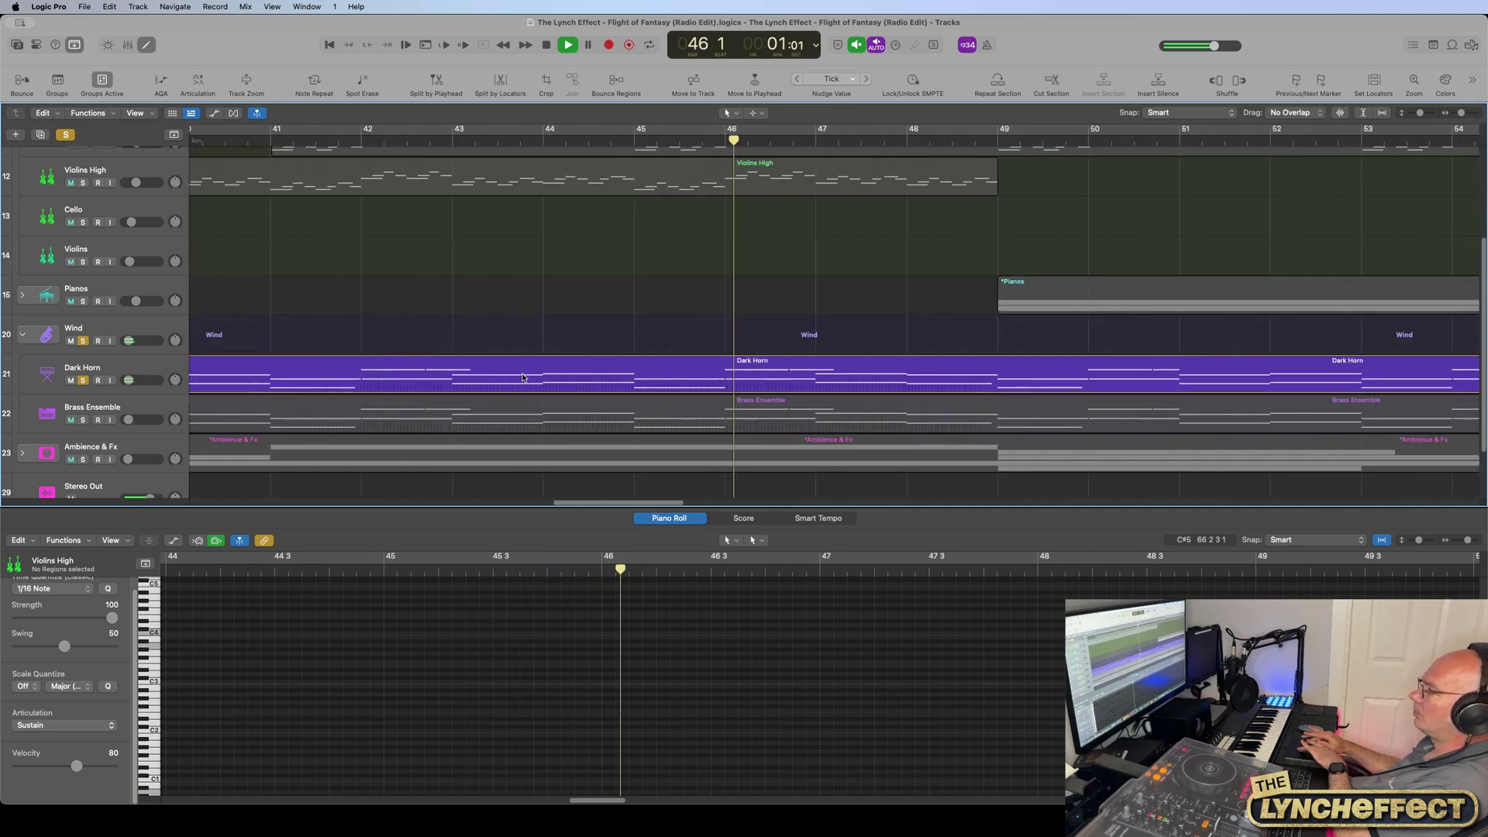
{"action": "left_click", "coordinate": [547, 44]}
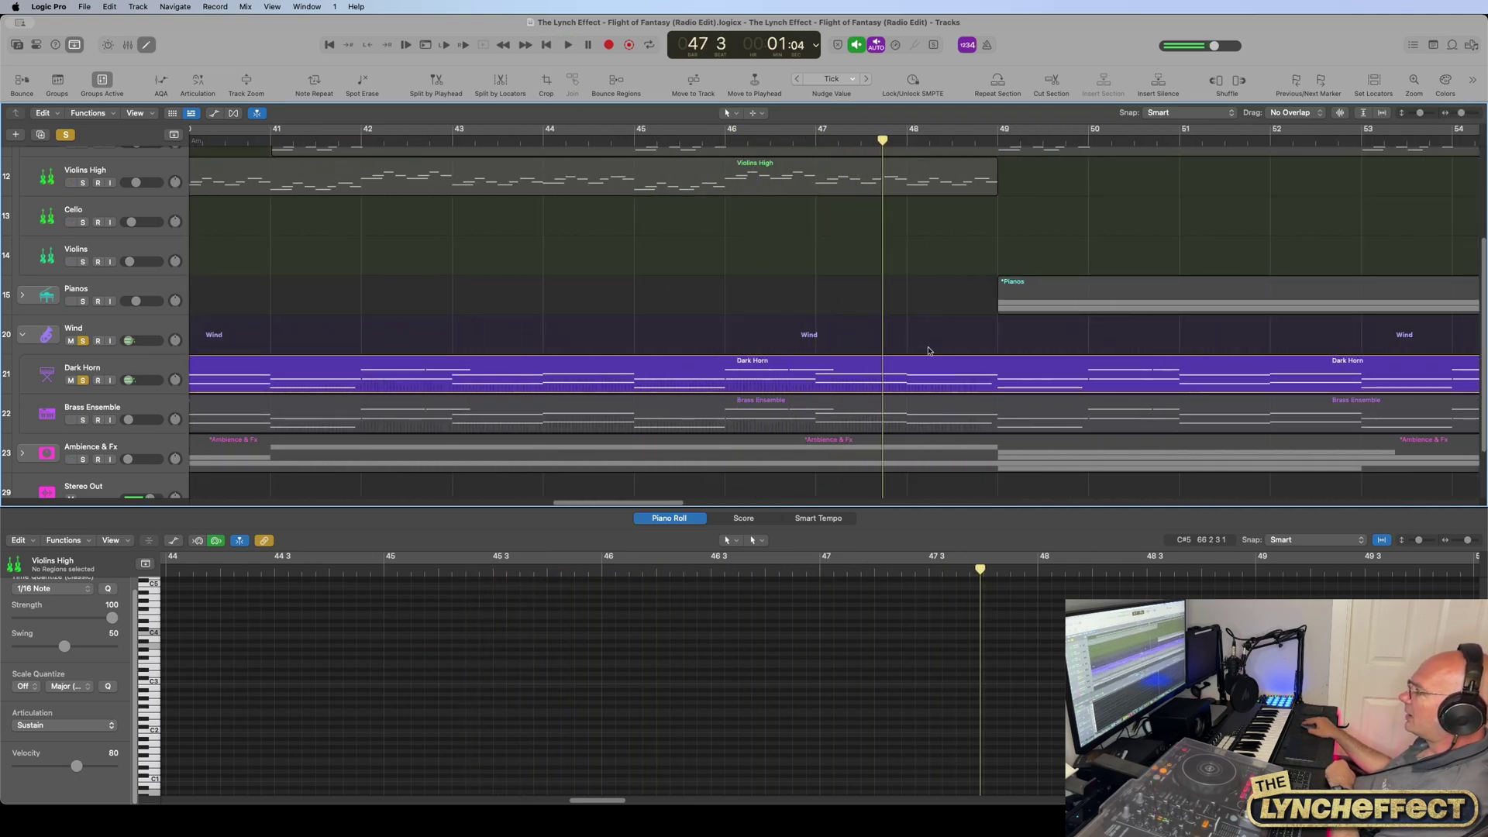
Step: Move the playhead back to bar 42, add Brass Ensemble to the soloed Dark Horn, and play both parts together
{"action": "key", "text": "comma"}
{"action": "key", "text": "comma"}
{"action": "key", "text": "comma"}
{"action": "key", "text": "comma"}
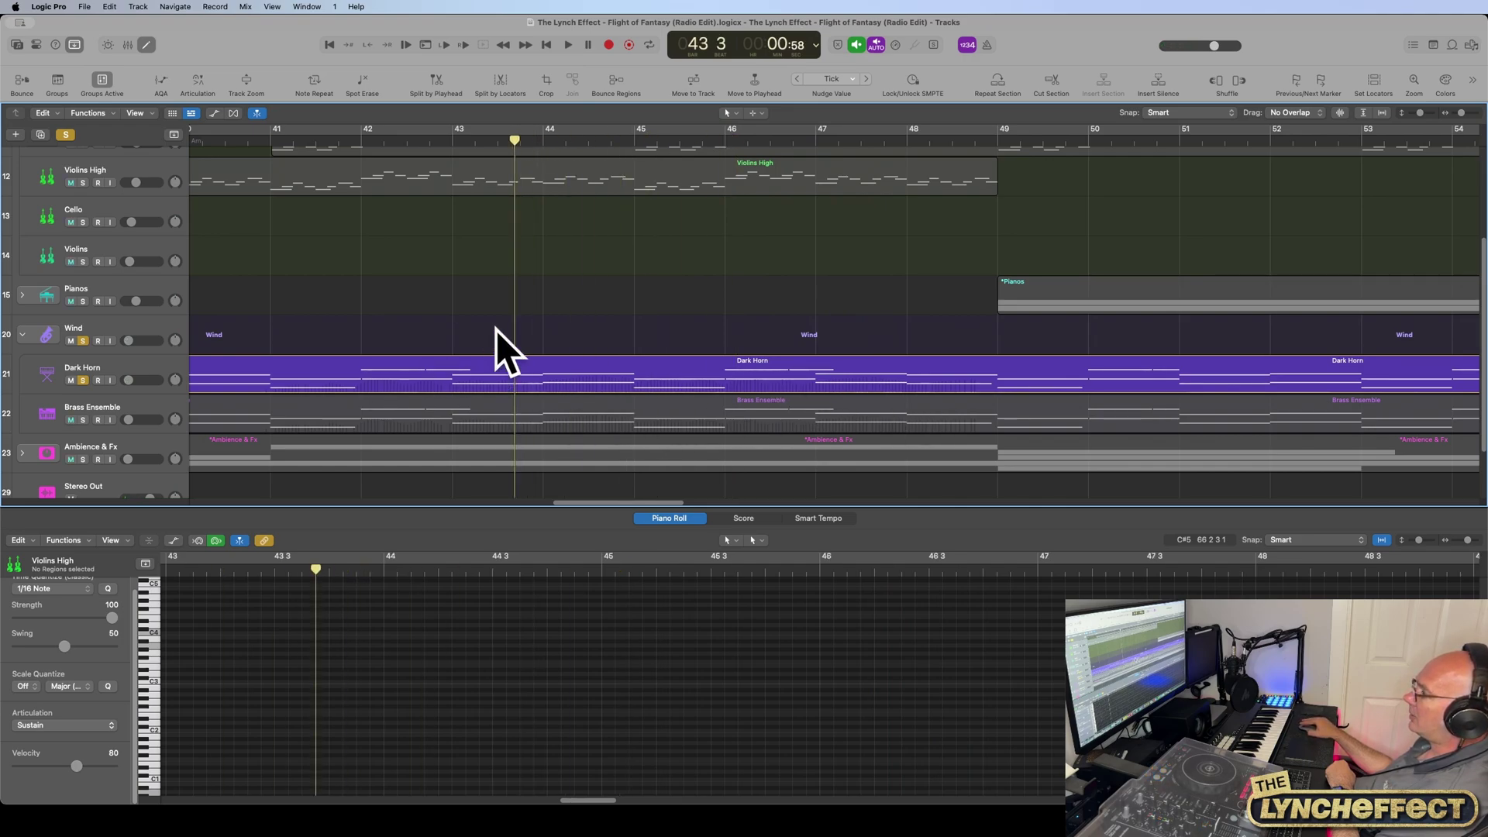
{"action": "left_click_drag", "start_coordinate": [507, 137], "coordinate": [362, 142]}
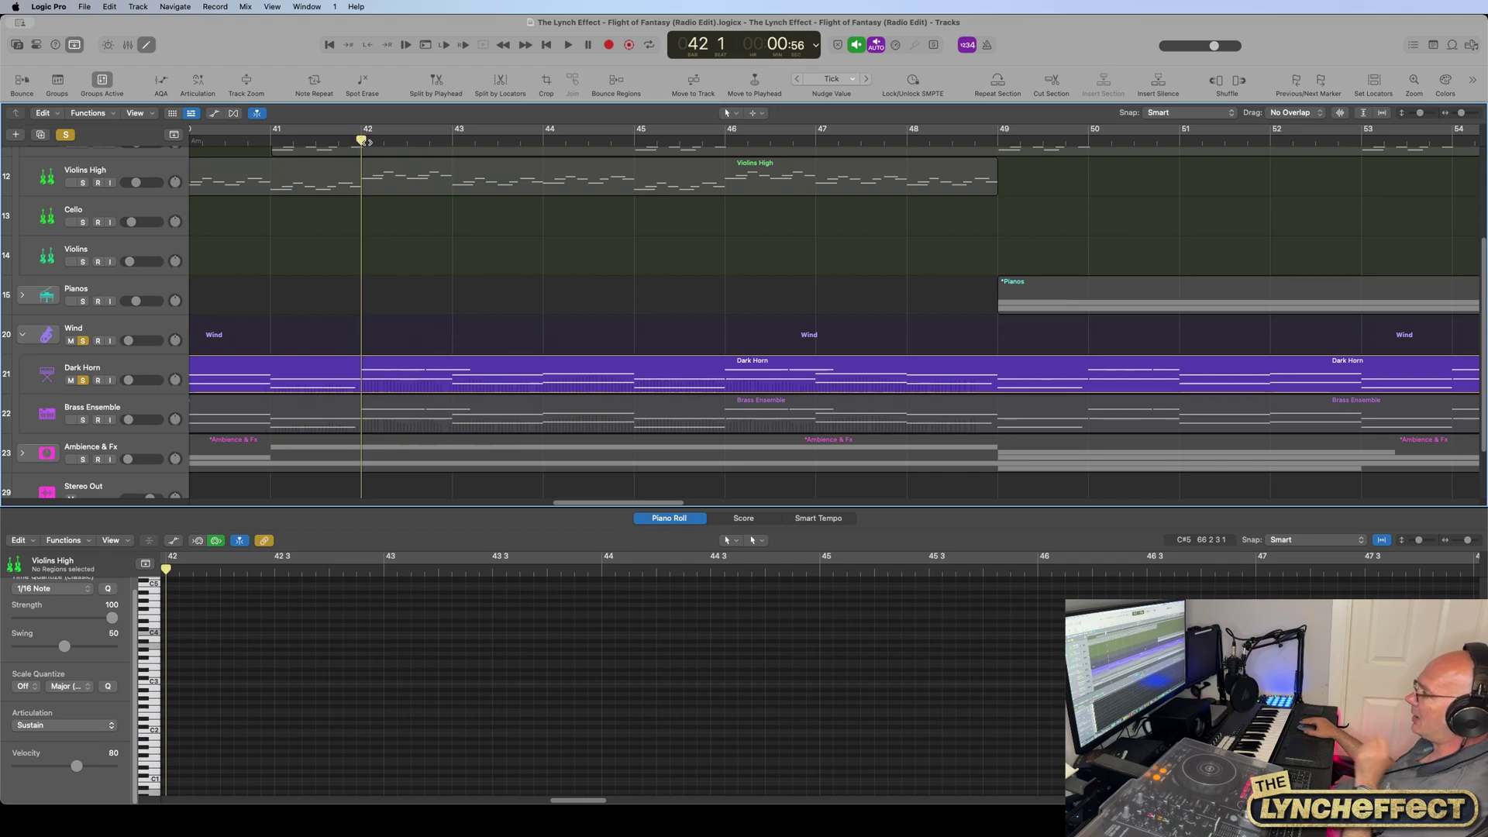
{"action": "left_click", "coordinate": [83, 419]}
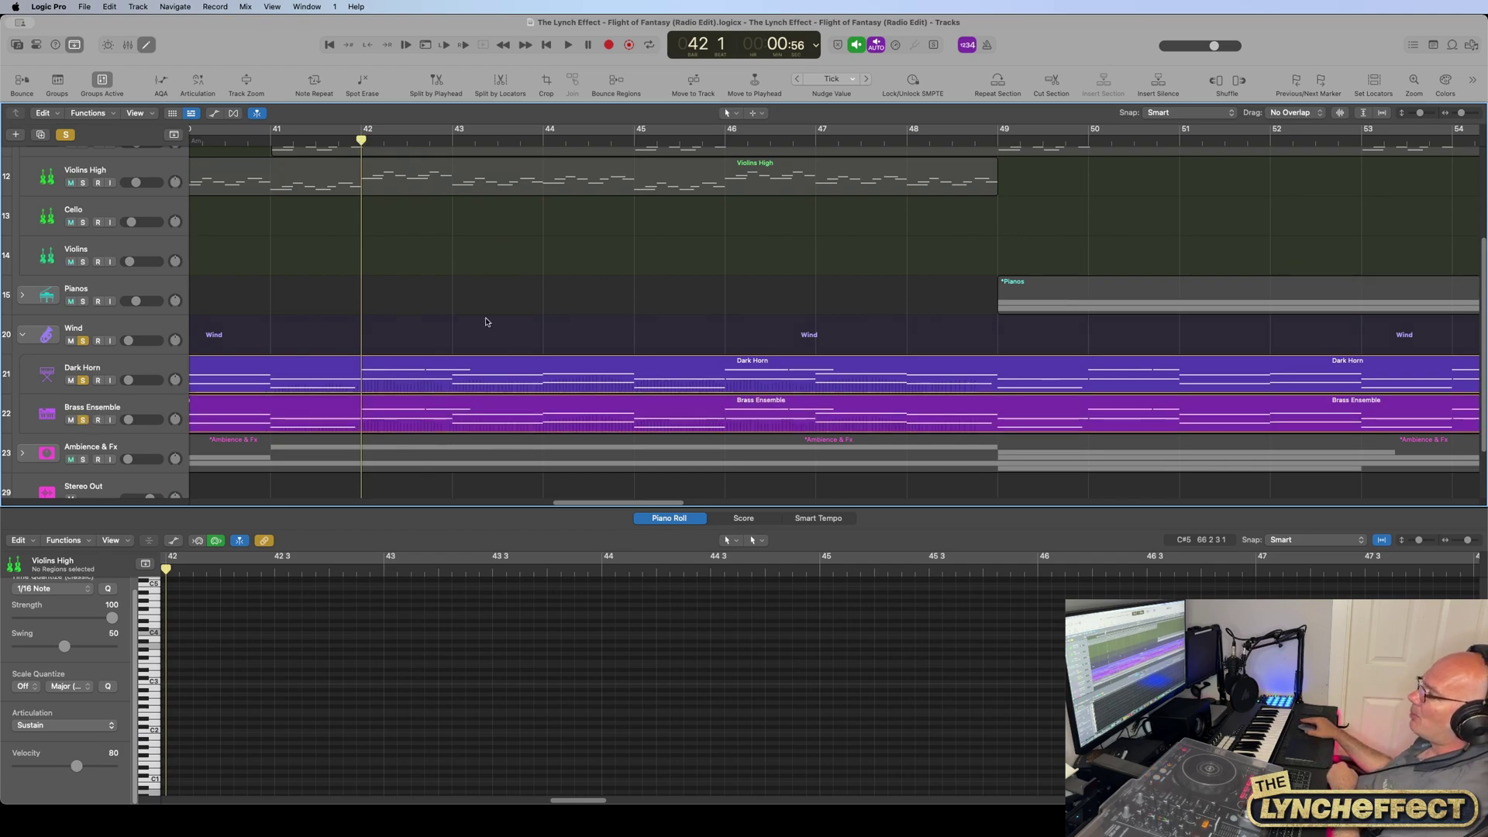
{"action": "left_click", "coordinate": [568, 45]}
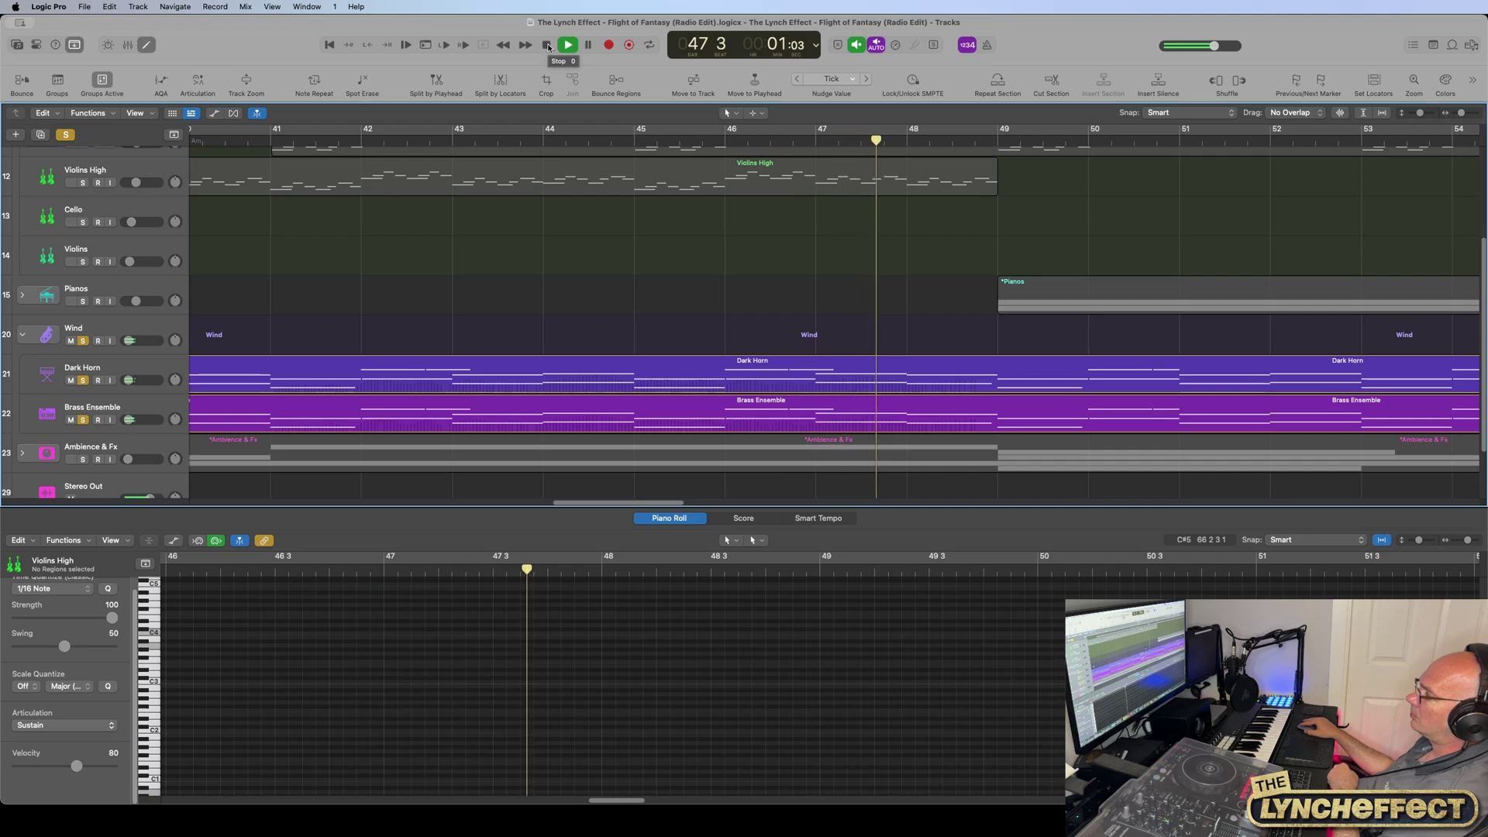
{"action": "left_click", "coordinate": [548, 47]}
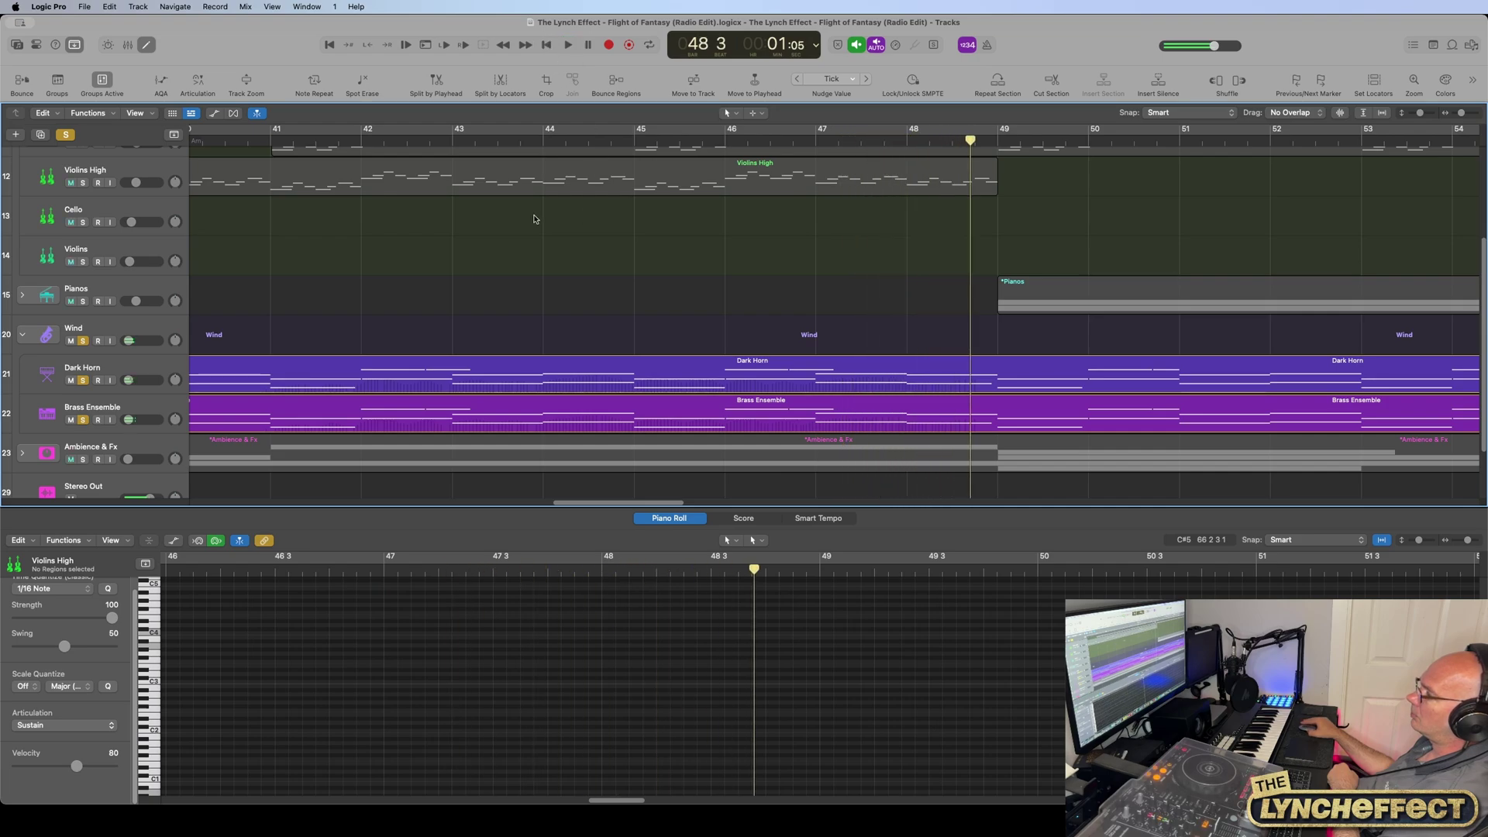
Step: Clear all solos and collapse the Wind and Strings stacks with the whole arrangement in view
{"action": "key", "text": "z"}
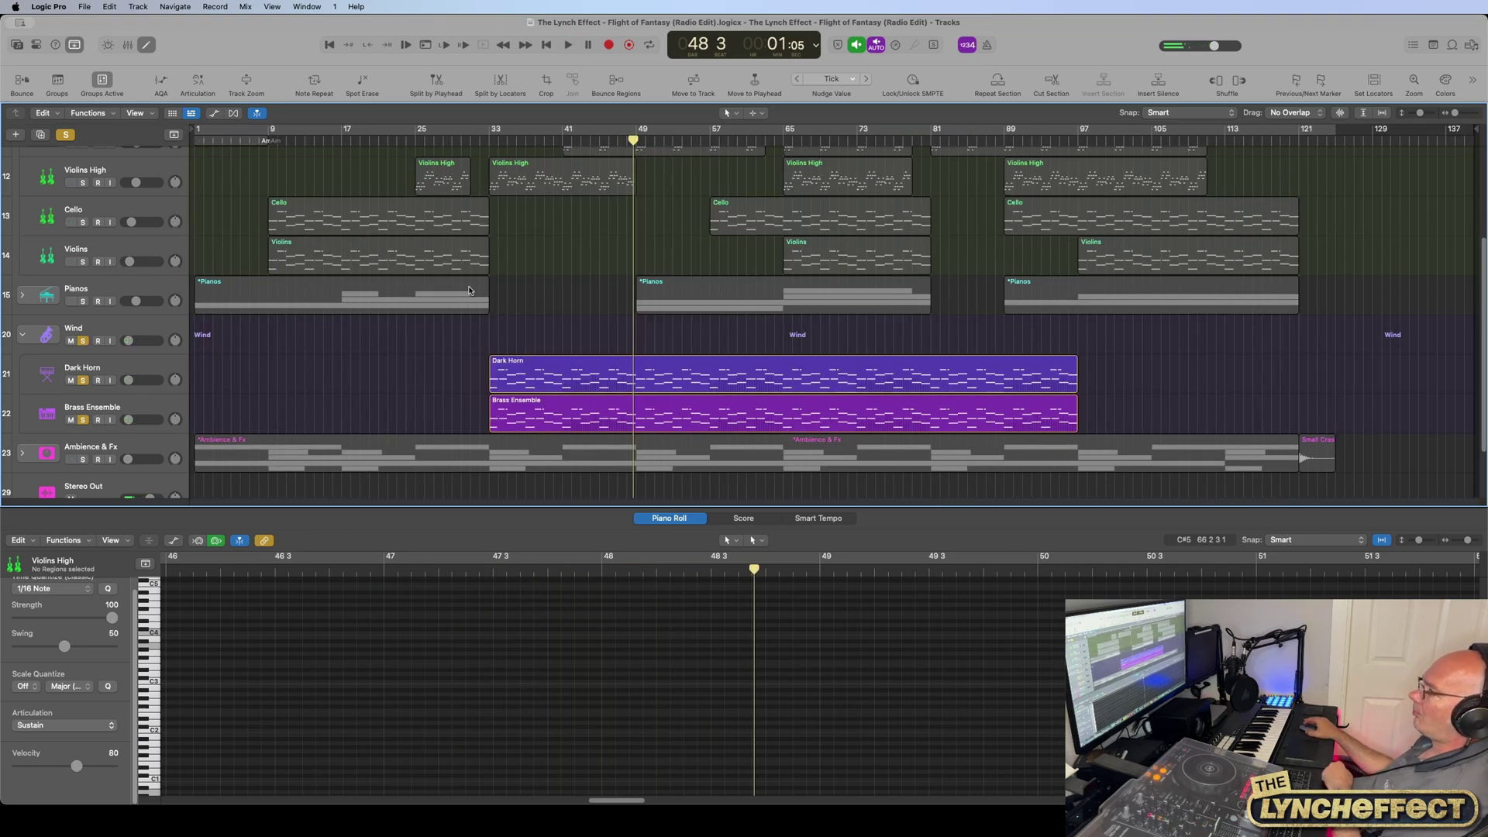
{"action": "scroll", "coordinate": [469, 291], "scroll_direction": "up", "scroll_amount": 1}
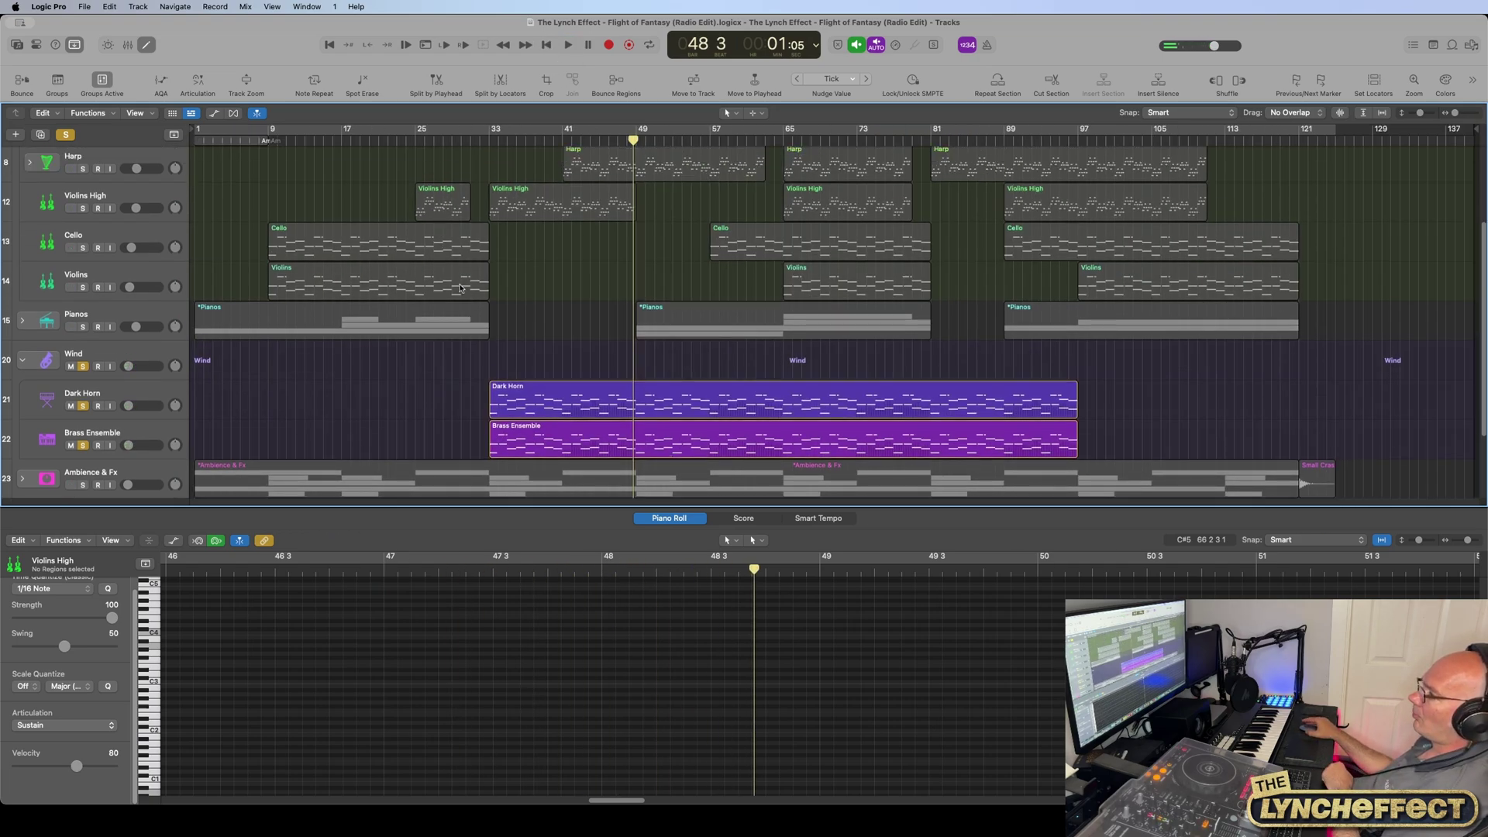
{"action": "left_click", "coordinate": [23, 360]}
{"action": "left_click", "coordinate": [83, 367]}
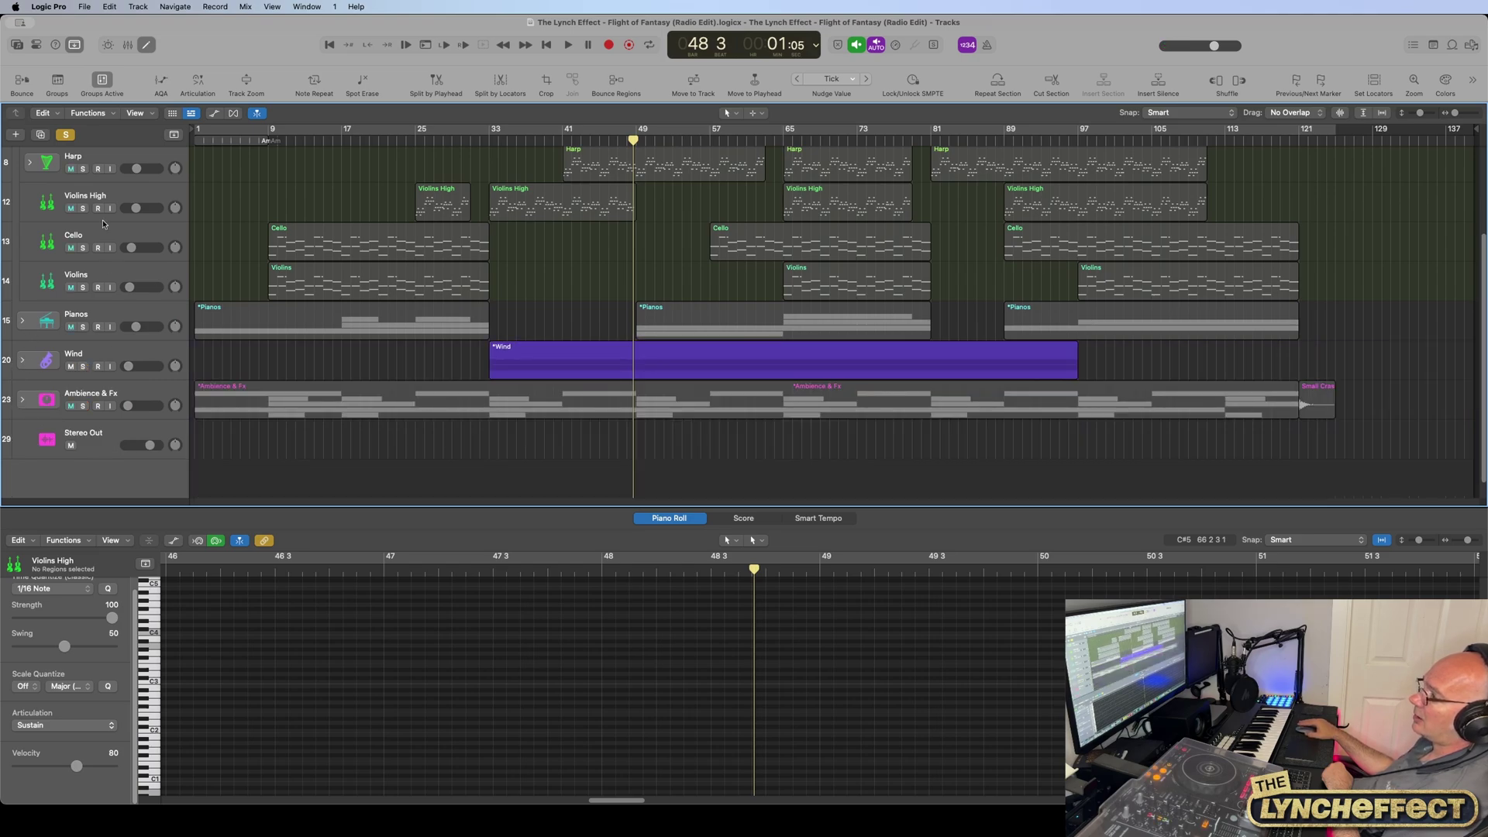
{"action": "left_click", "coordinate": [67, 136]}
{"action": "scroll", "coordinate": [410, 262], "scroll_direction": "up", "scroll_amount": 3}
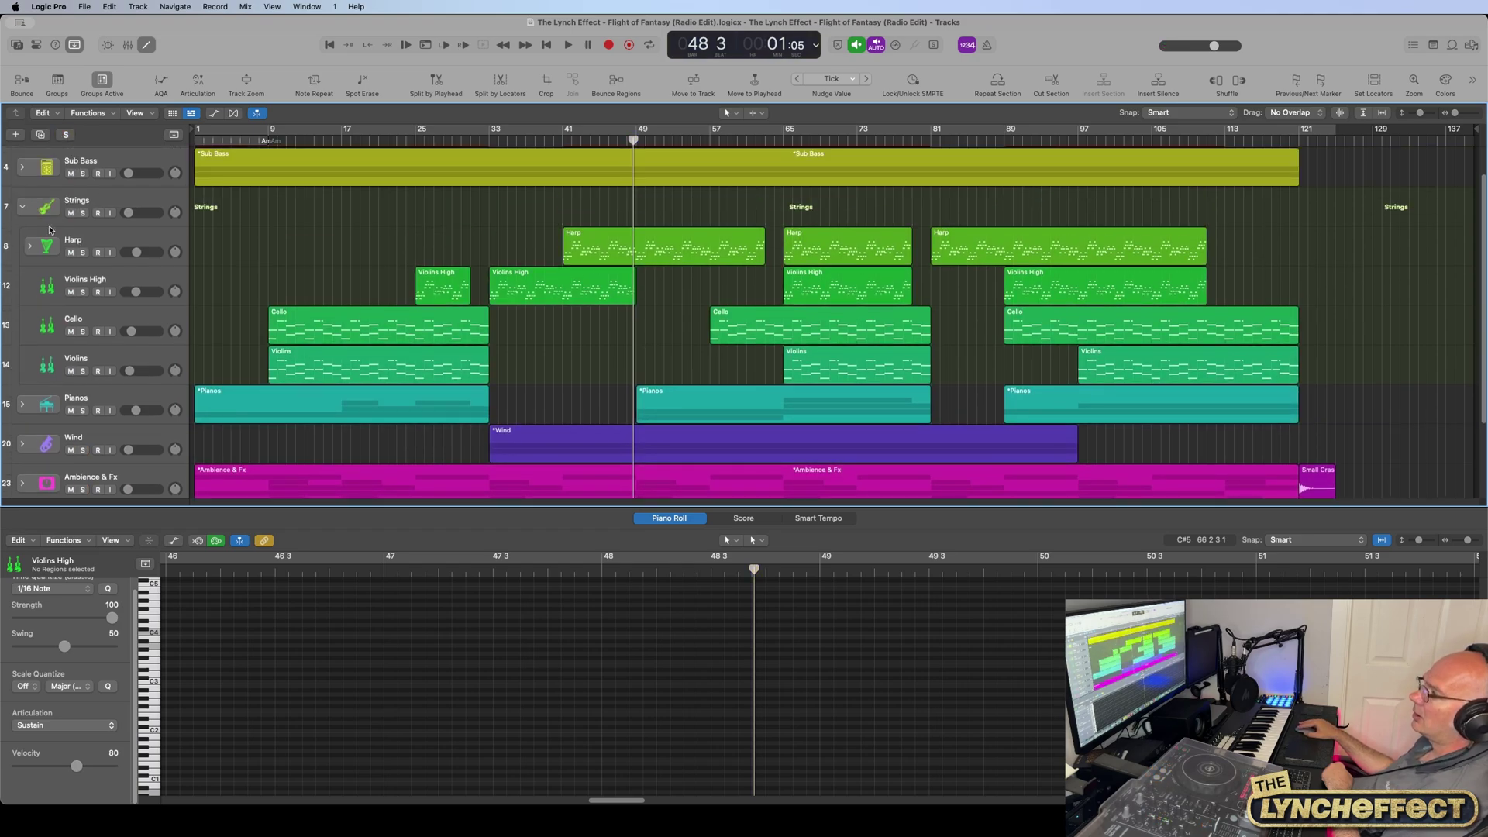
{"action": "left_click", "coordinate": [22, 207]}
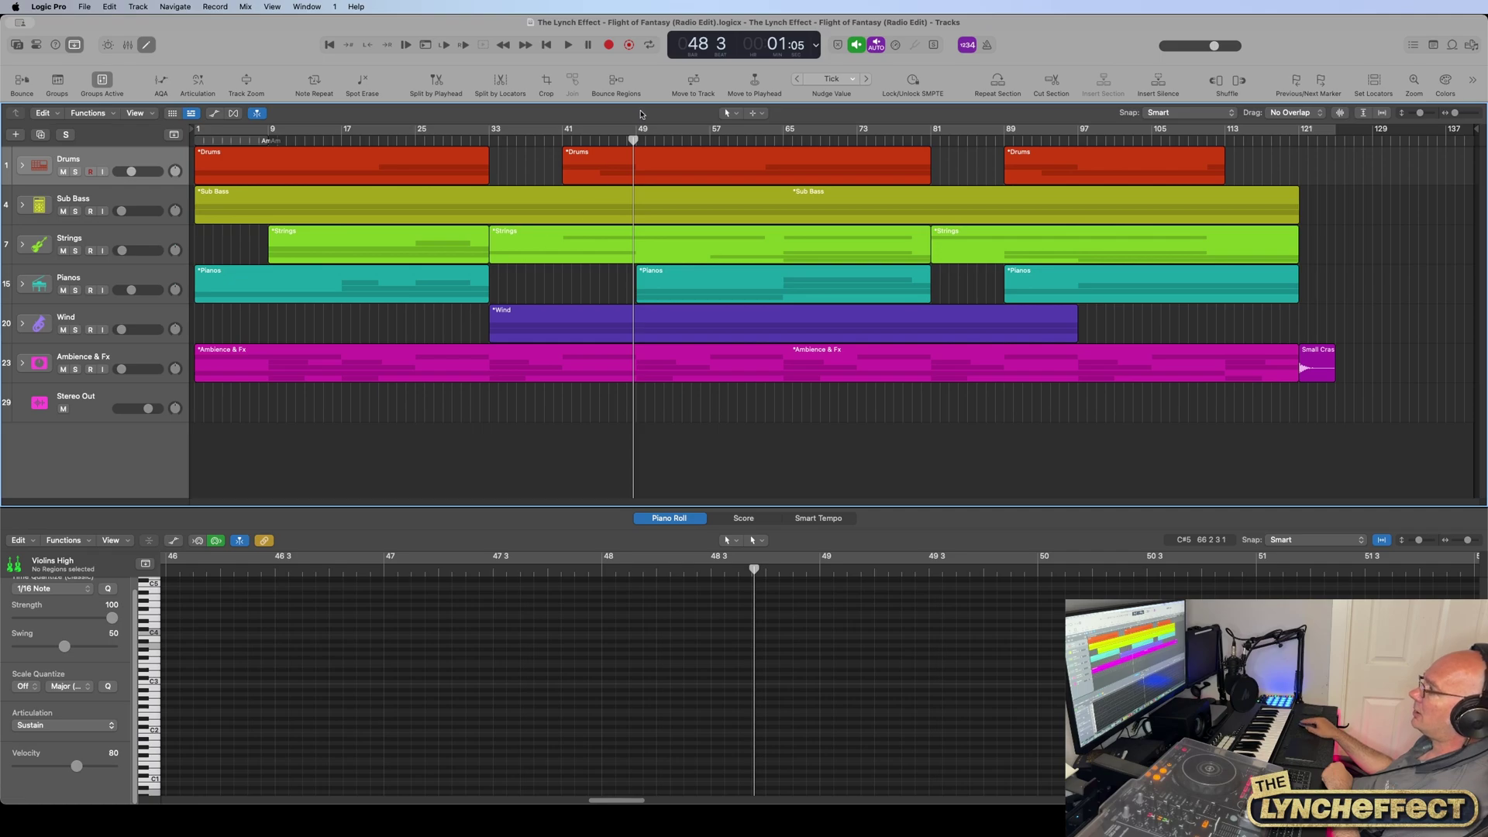
Step: Play the full, unsoloed arrangement from bar 33 and expand the Pianos stack during playback
{"action": "left_click_drag", "start_coordinate": [634, 139], "coordinate": [491, 150]}
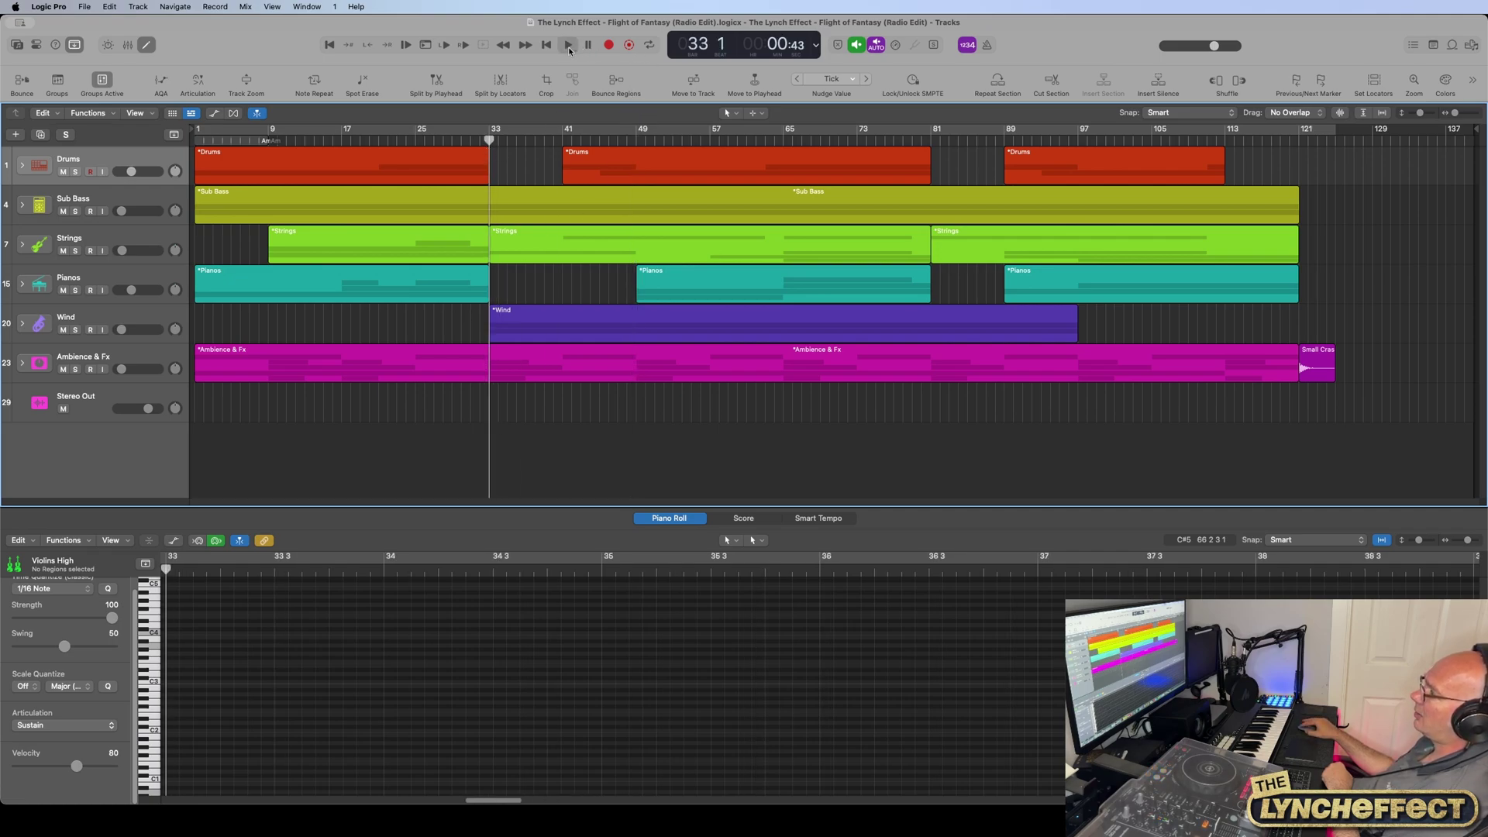
{"action": "left_click", "coordinate": [569, 47]}
{"action": "right_click", "coordinate": [569, 46]}
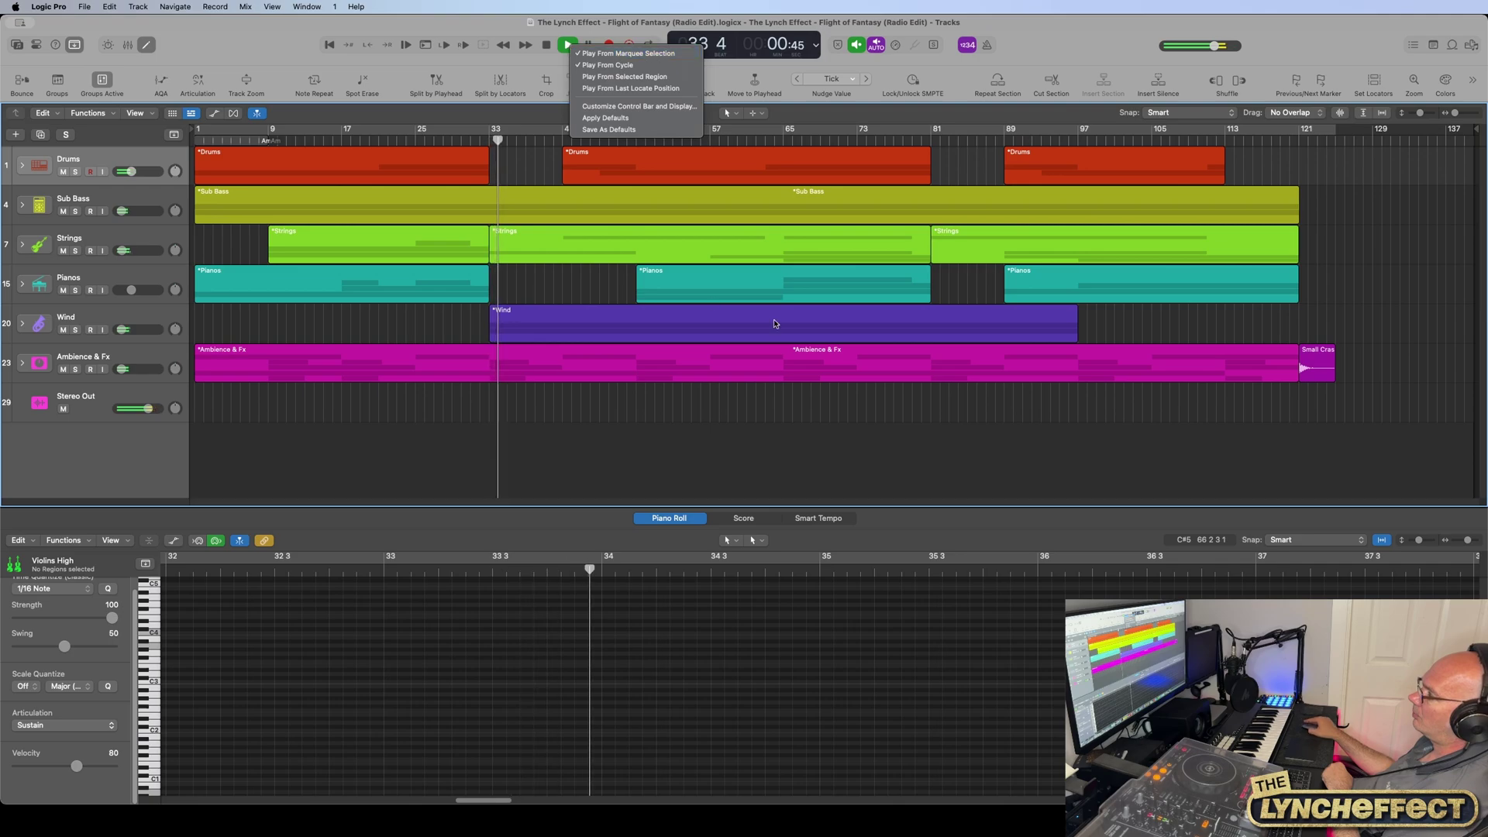
{"action": "left_click", "coordinate": [742, 418]}
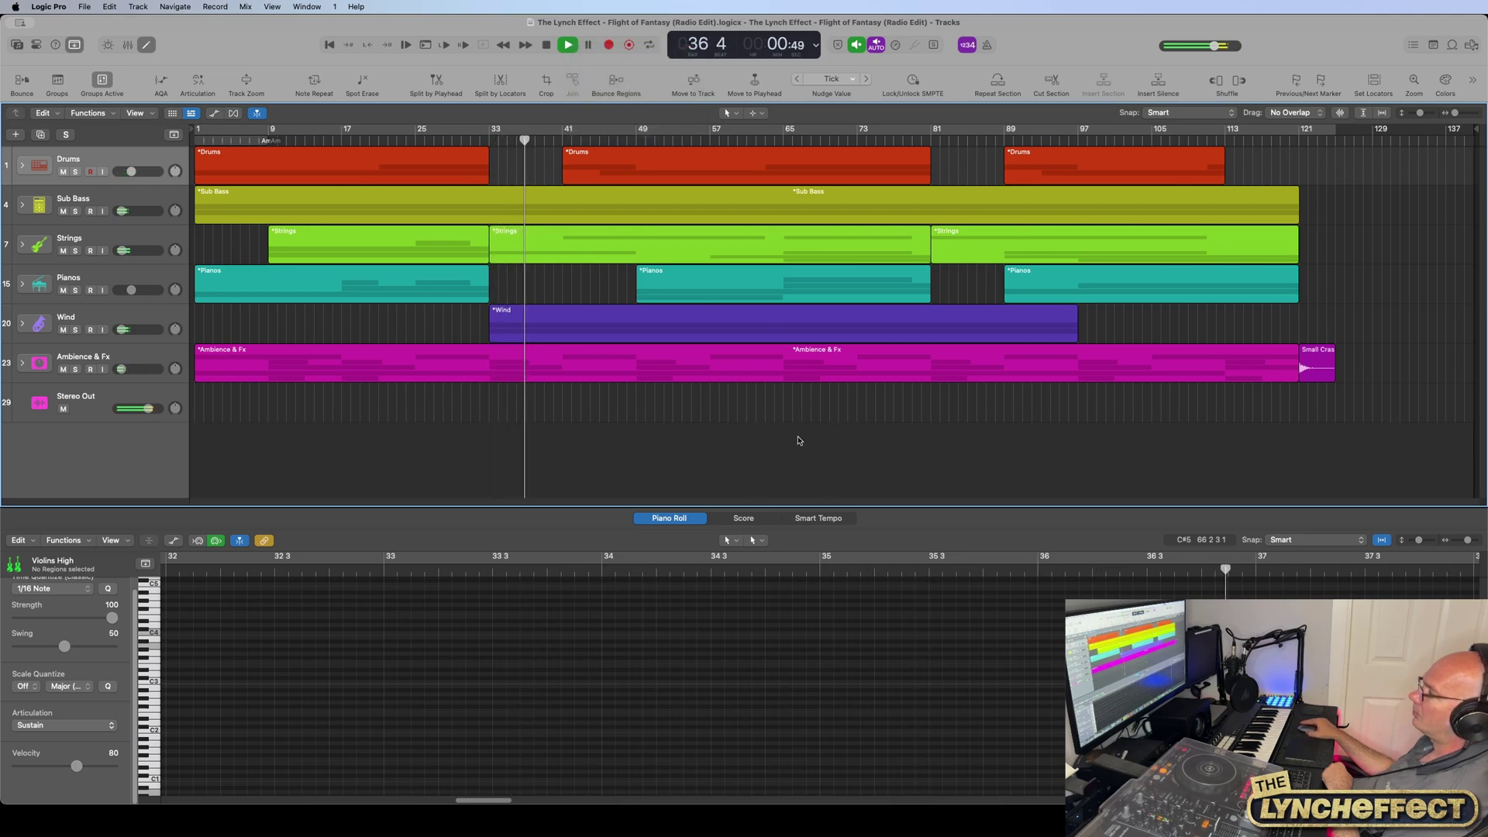
{"action": "left_click", "coordinate": [23, 284]}
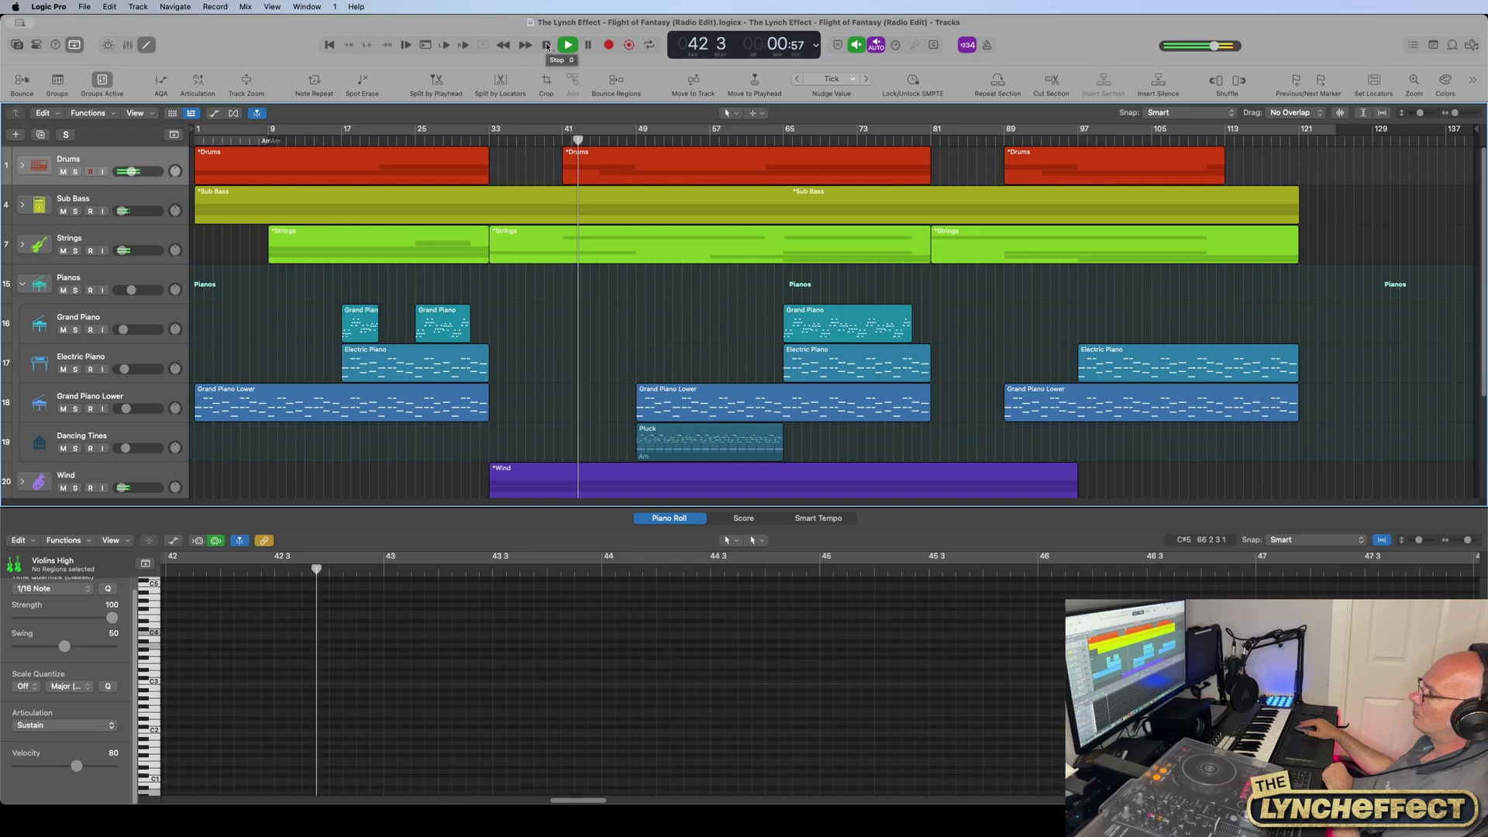
Step: Mute the Ambience & Fx stack while the full arrangement plays, and stop playback after bar 49
{"action": "scroll", "coordinate": [700, 304], "scroll_direction": "down", "scroll_amount": 1}
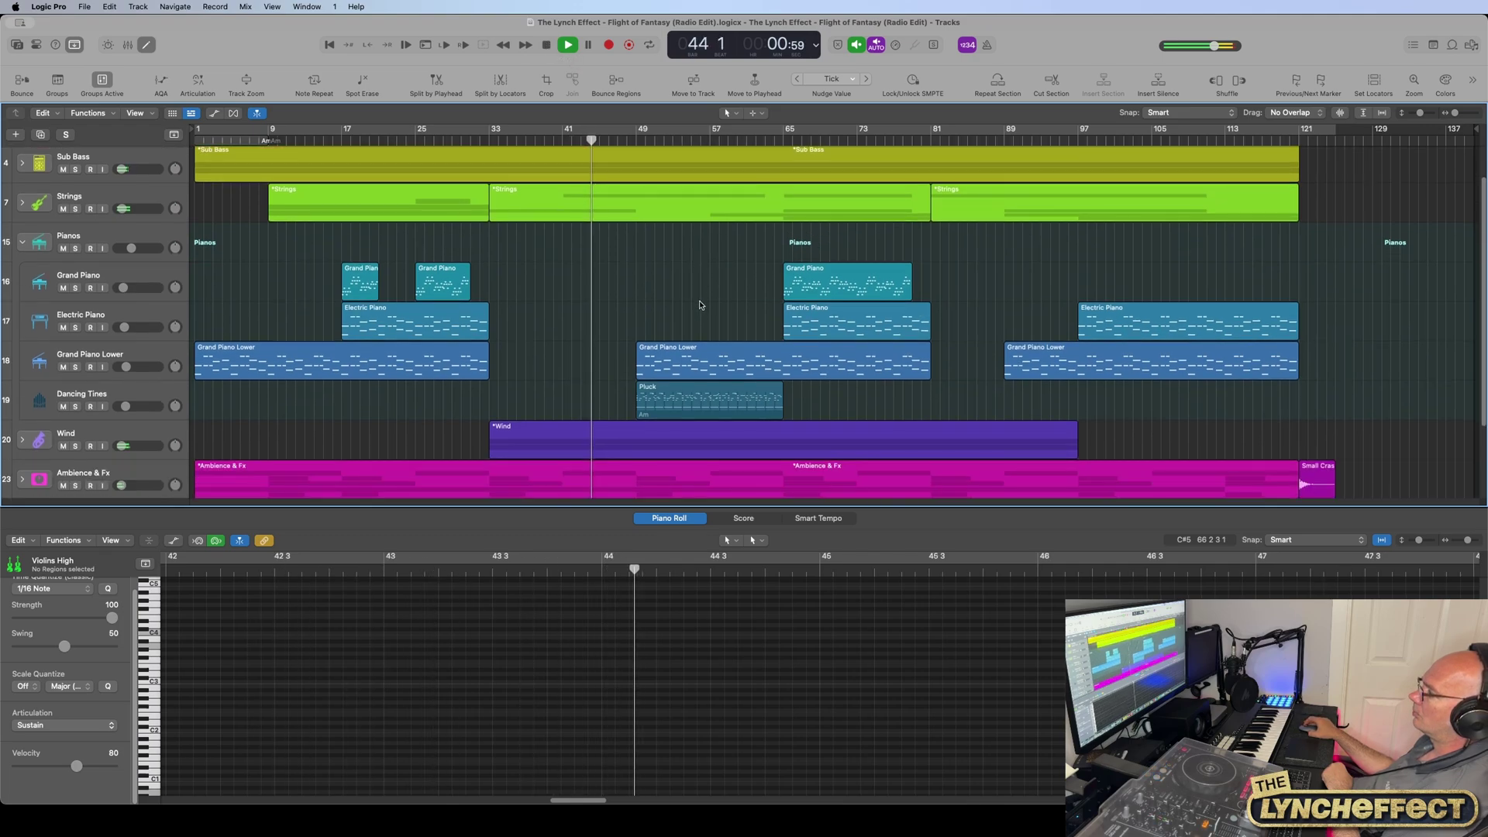
{"action": "left_click", "coordinate": [75, 485]}
{"action": "left_click", "coordinate": [75, 485]}
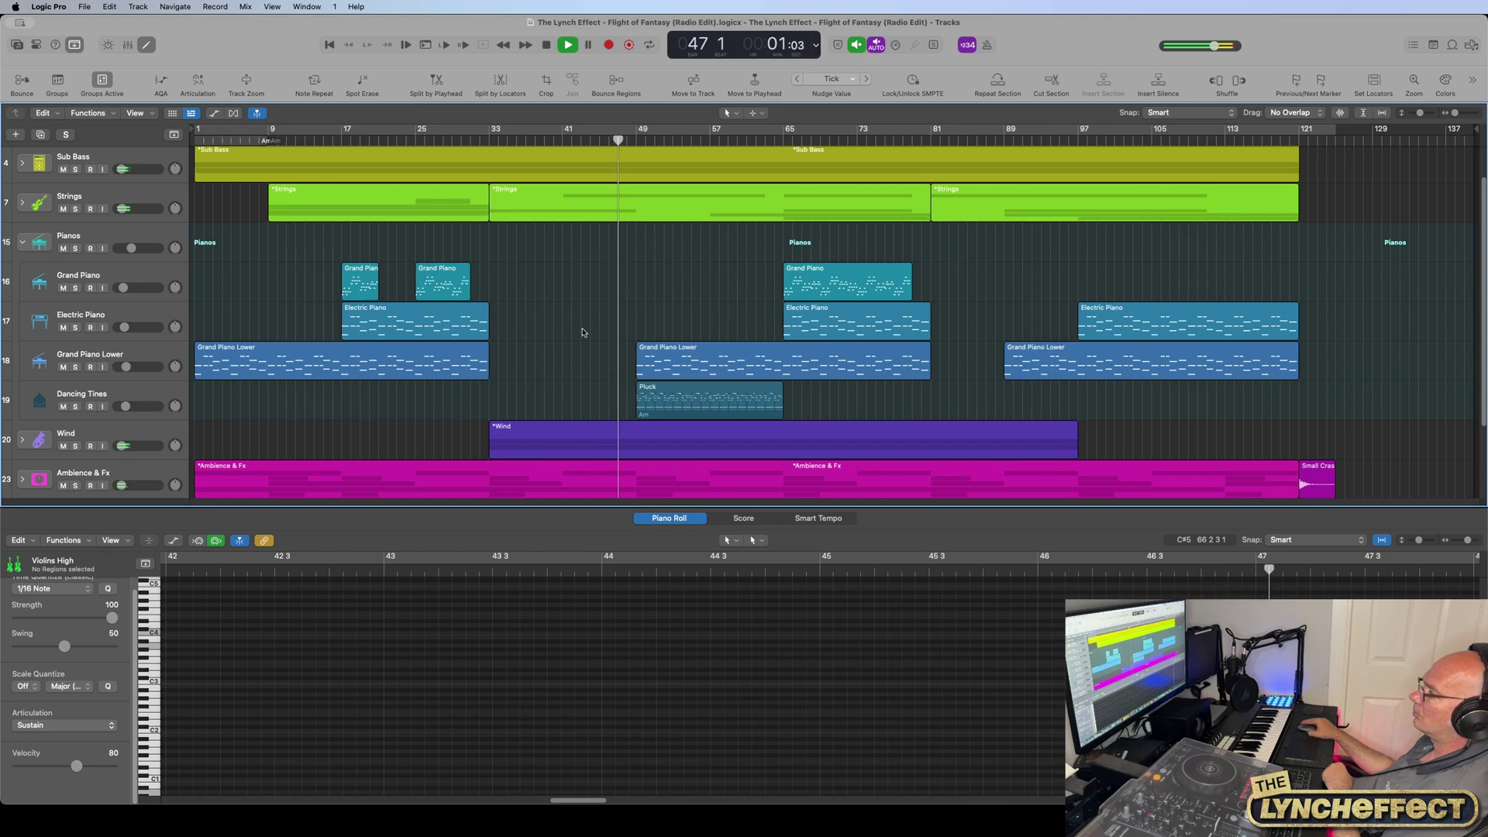
{"action": "left_click", "coordinate": [63, 486]}
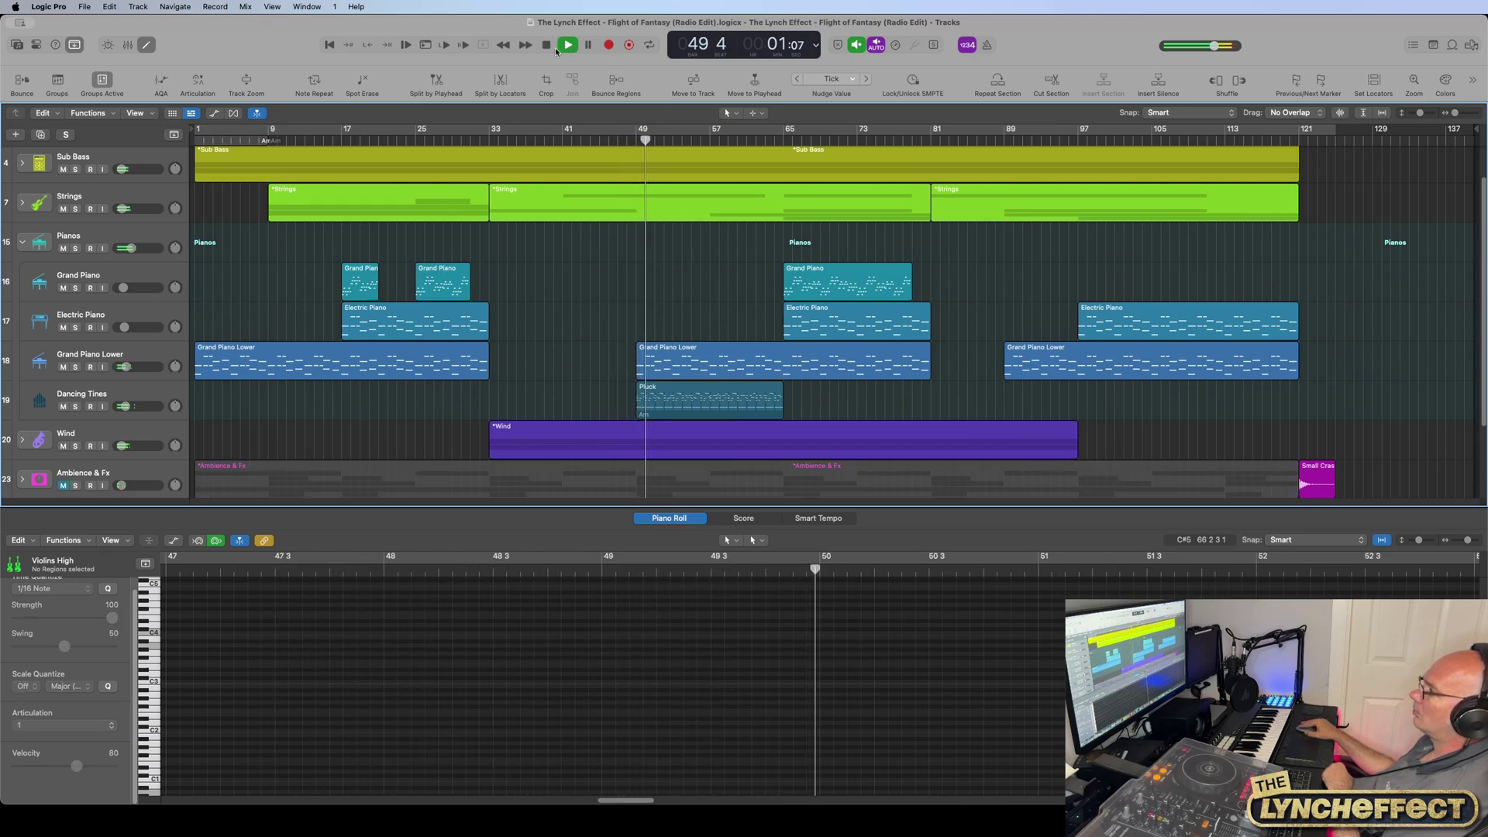
{"action": "key", "text": "space"}
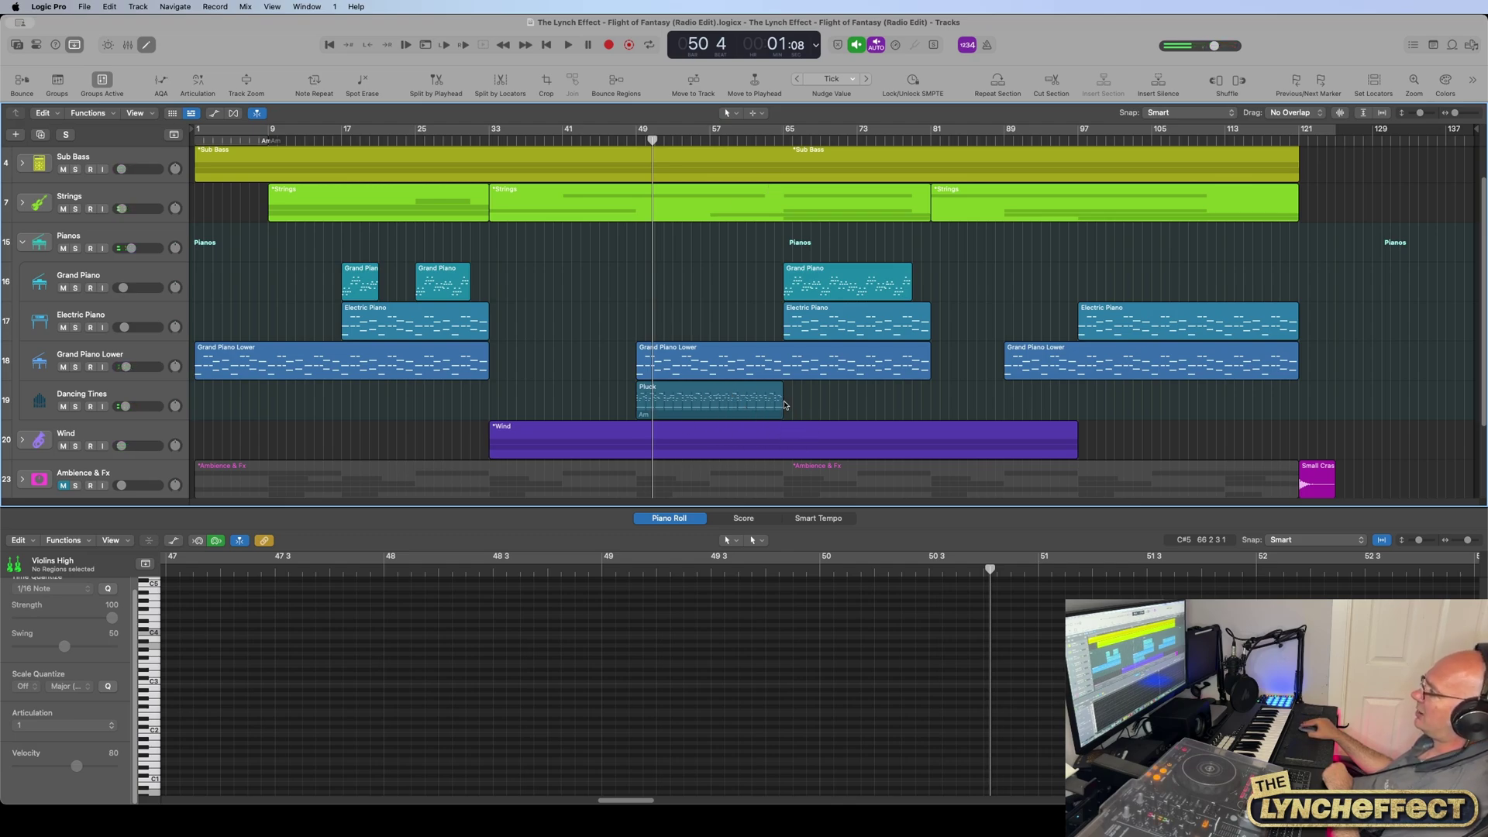
Step: Solo Dancing Tines, show its Pluck region's notes, and play the part on its own from bar 49
{"action": "key", "text": "comma"}
{"action": "key", "text": "comma"}
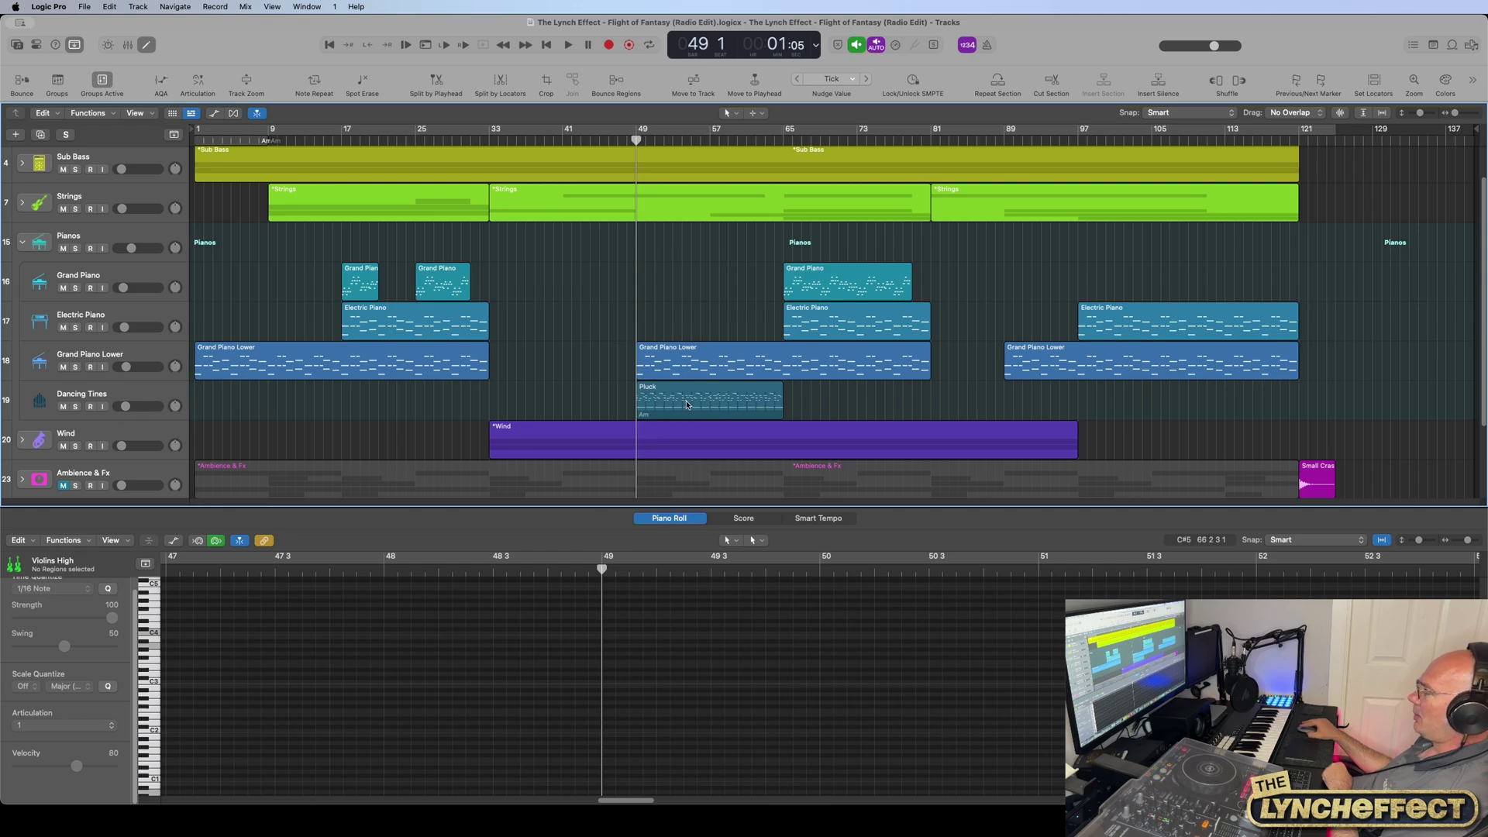
{"action": "left_click", "coordinate": [76, 407]}
{"action": "left_click", "coordinate": [682, 399]}
{"action": "scroll", "coordinate": [692, 691], "scroll_direction": "up", "scroll_amount": 3}
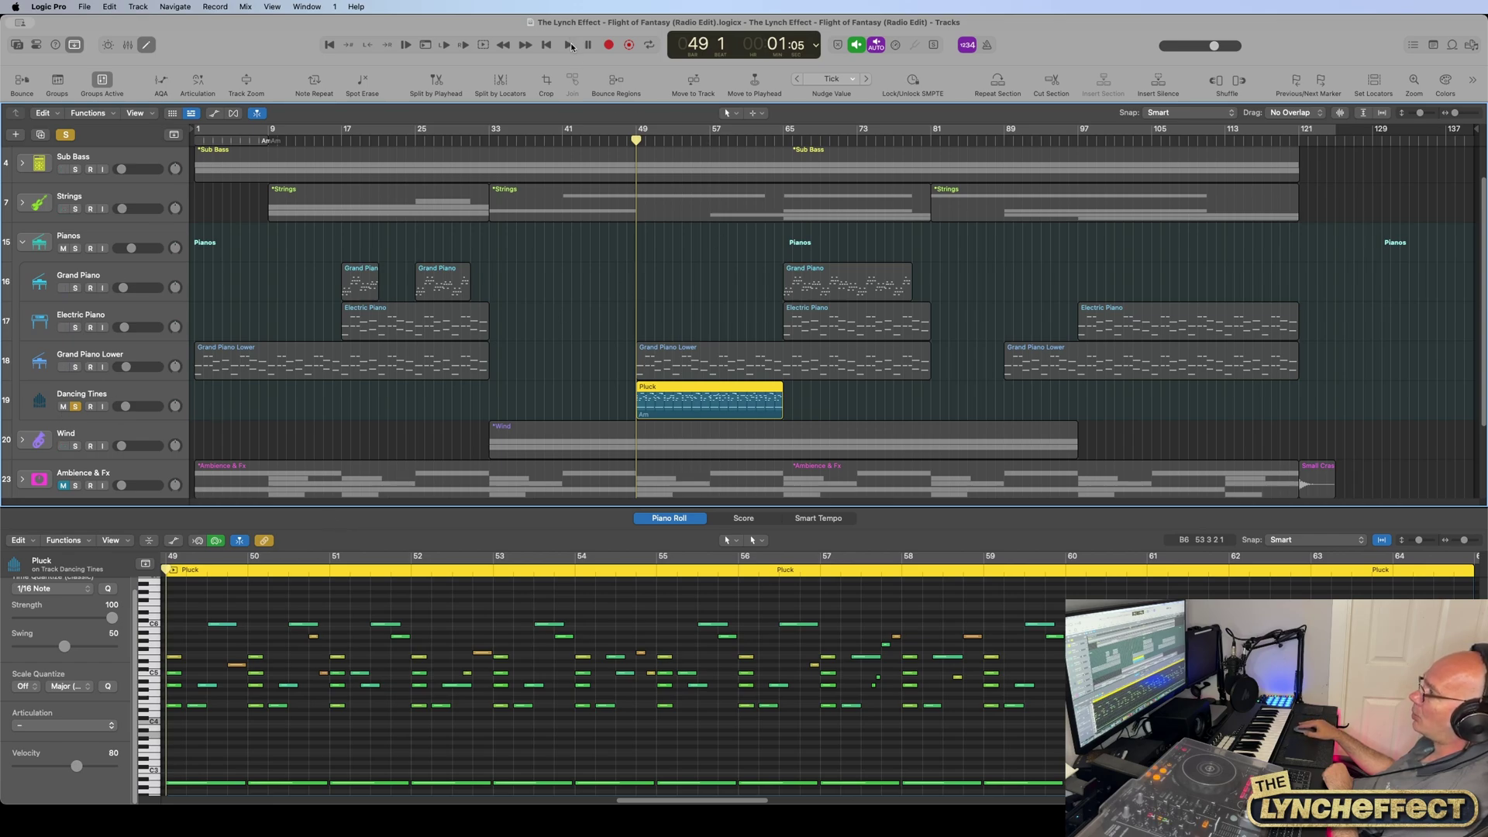
{"action": "left_click", "coordinate": [569, 49]}
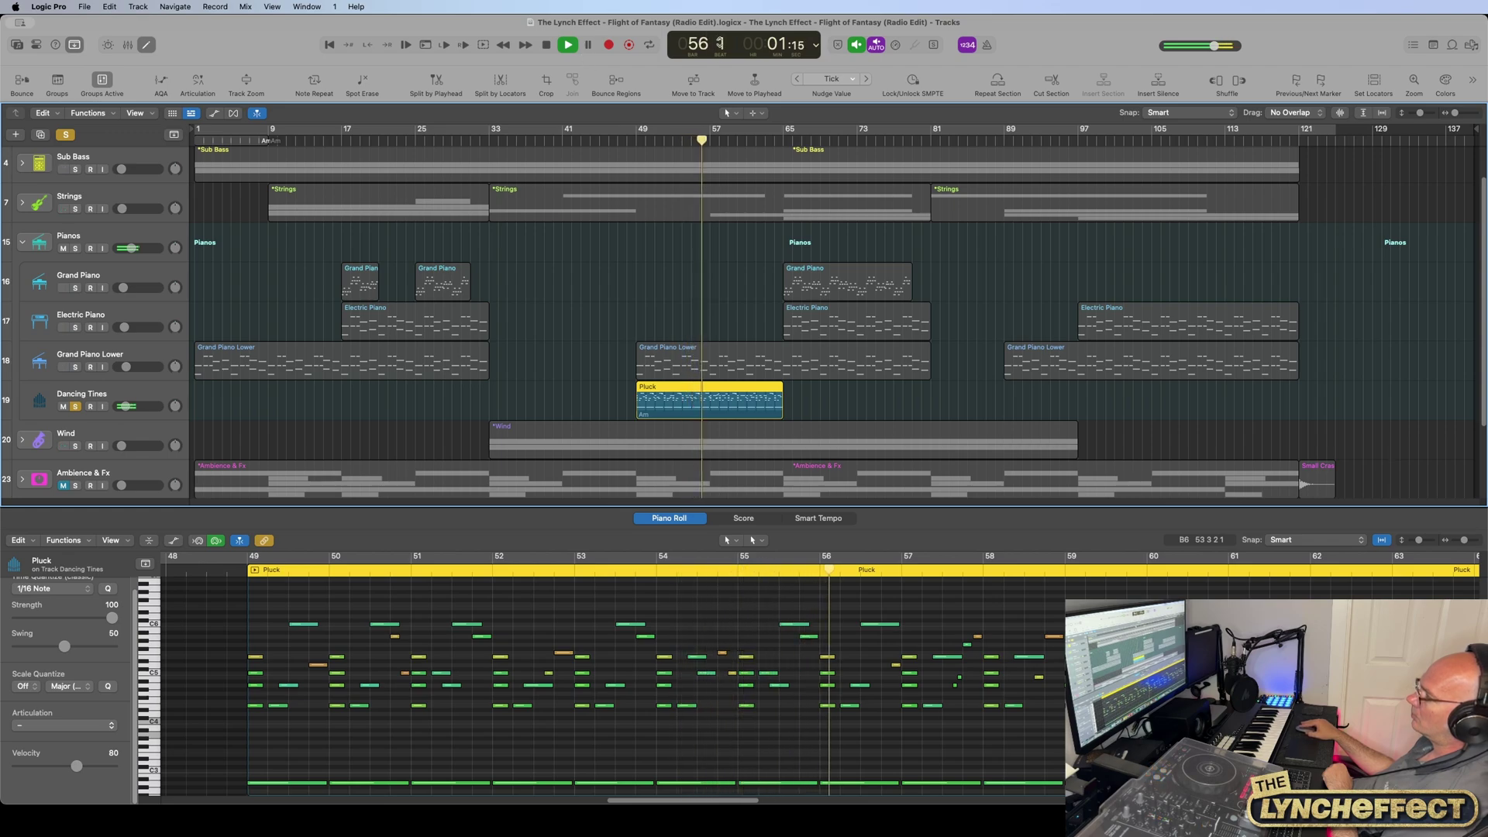
{"action": "left_click", "coordinate": [545, 45]}
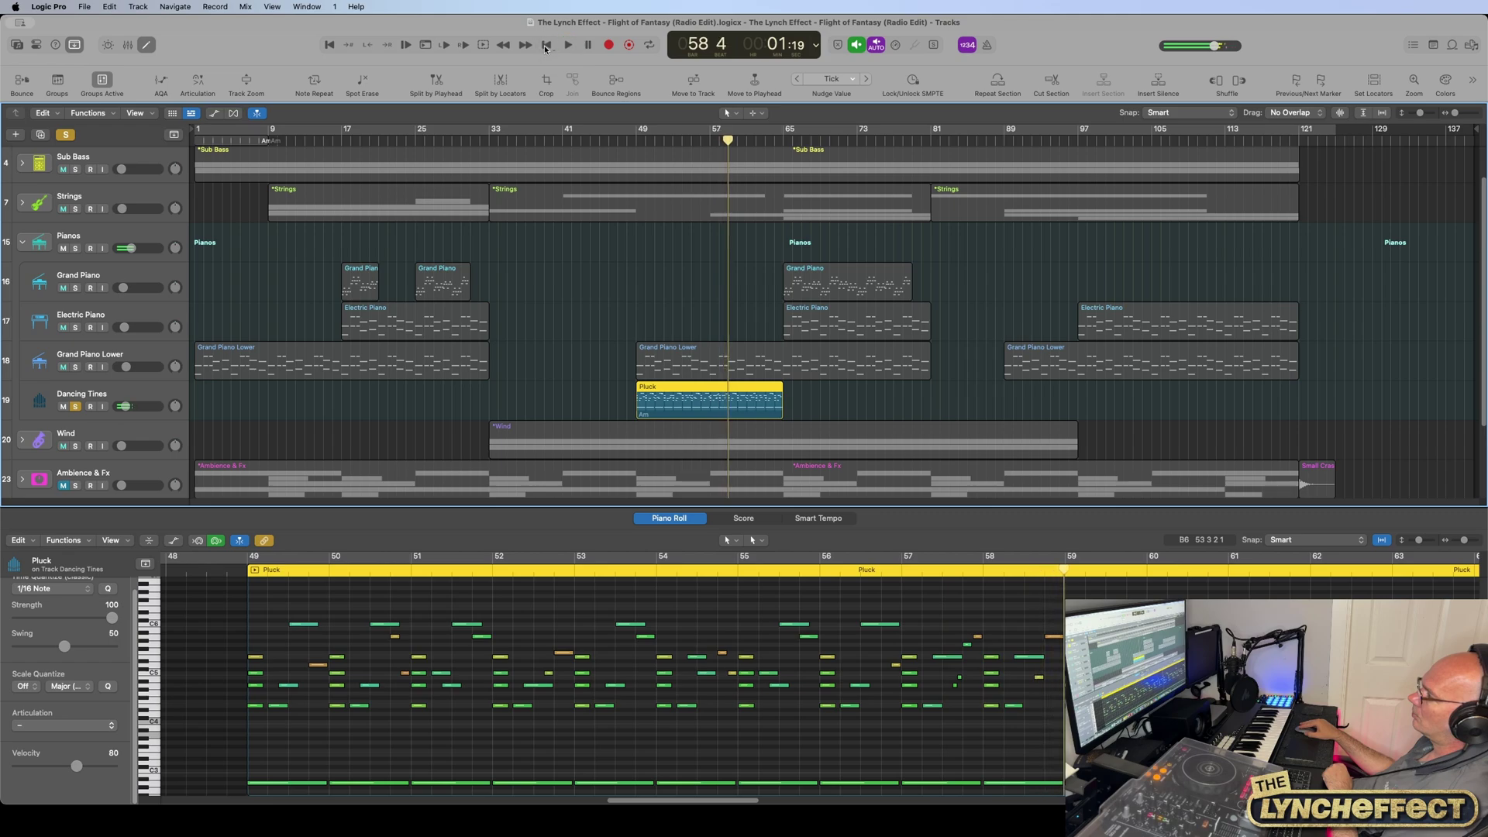
Step: Return the playhead to bar 49, clear the solo, and play Dancing Tines within the full mix
{"action": "left_click_drag", "start_coordinate": [732, 138], "coordinate": [636, 141]}
{"action": "left_click", "coordinate": [67, 135]}
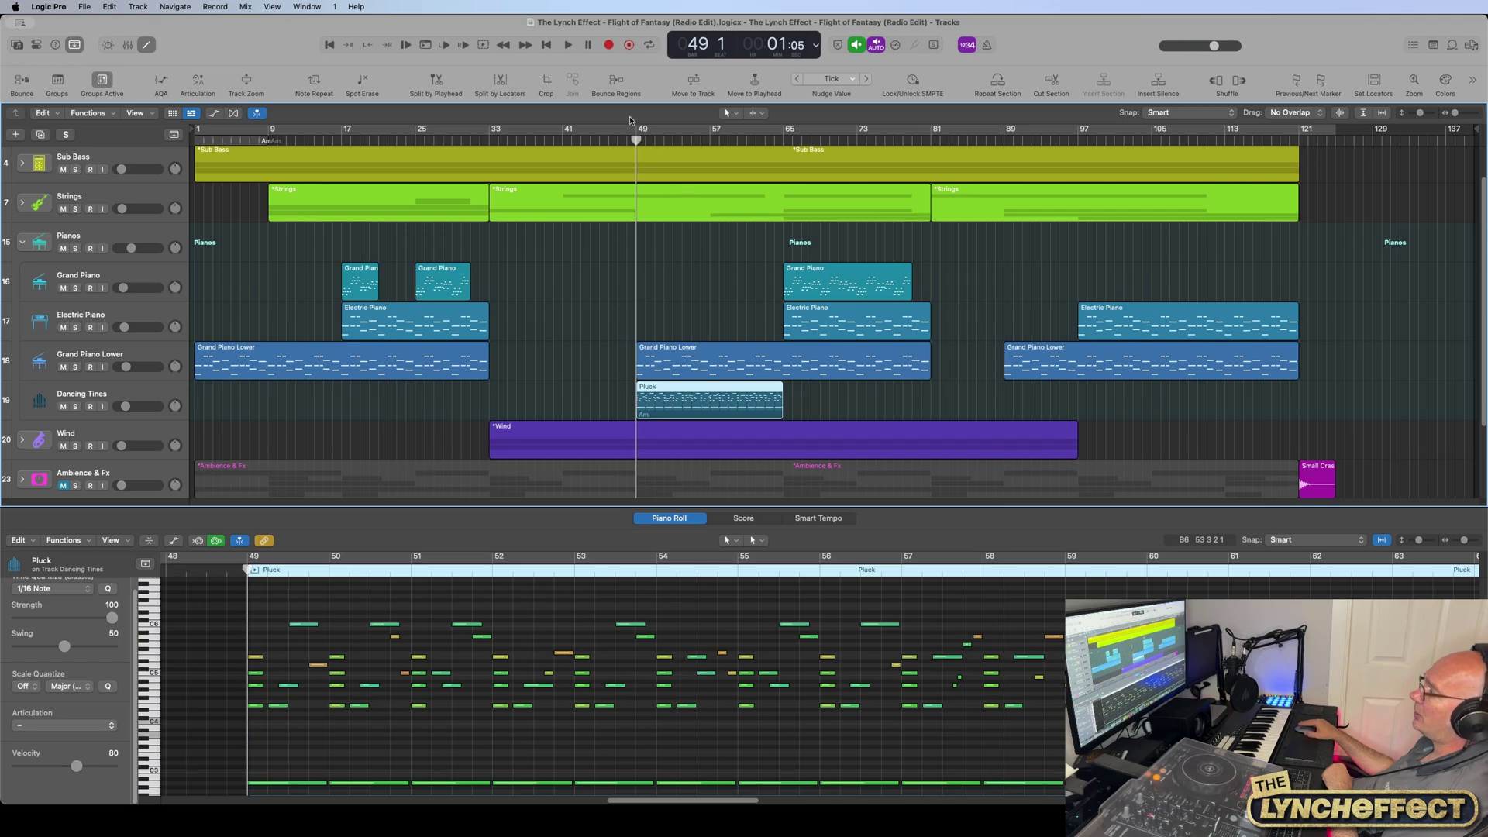
{"action": "left_click", "coordinate": [570, 45]}
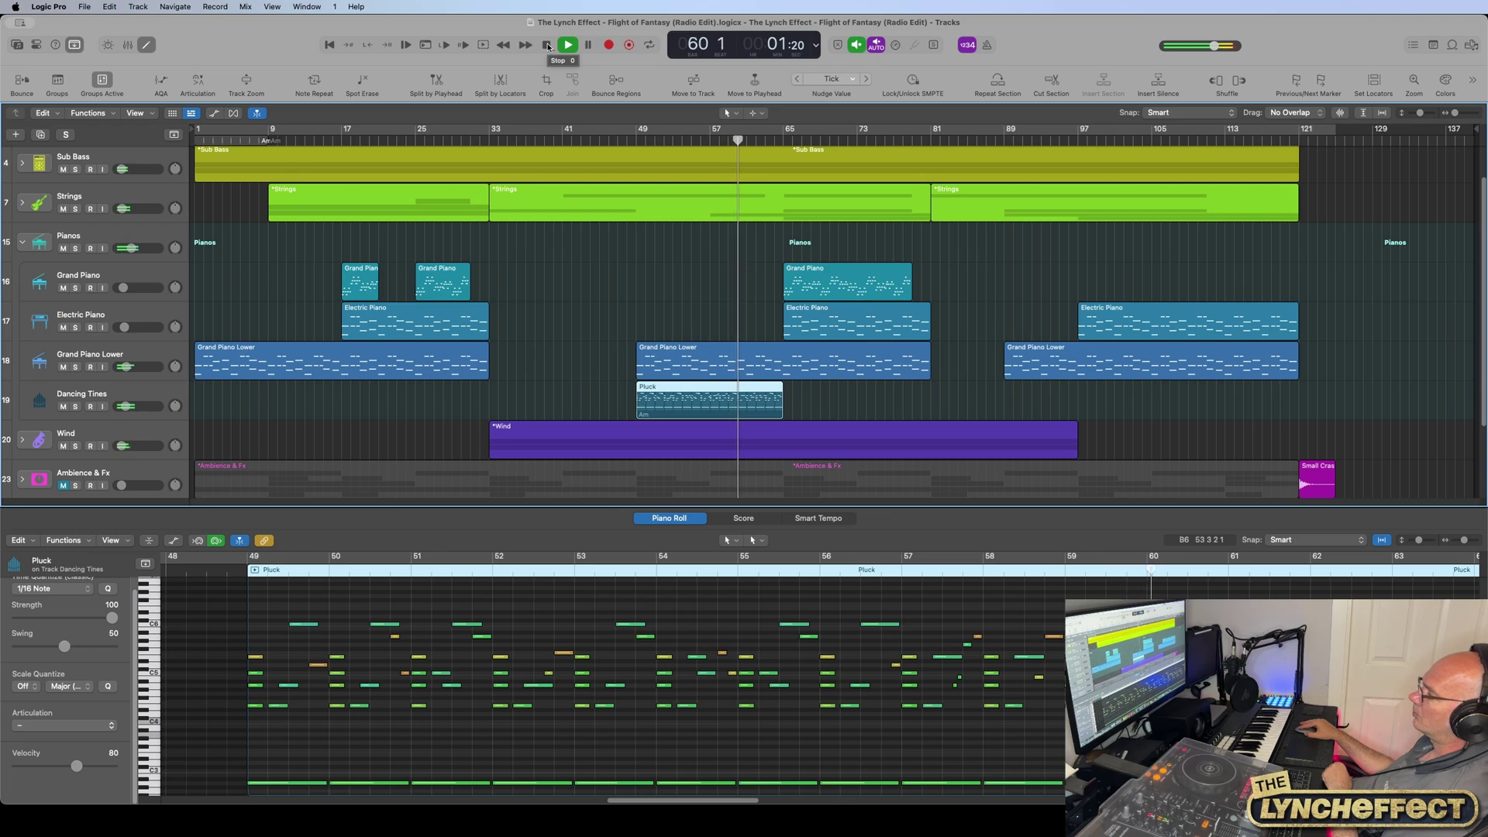
{"action": "left_click", "coordinate": [547, 45]}
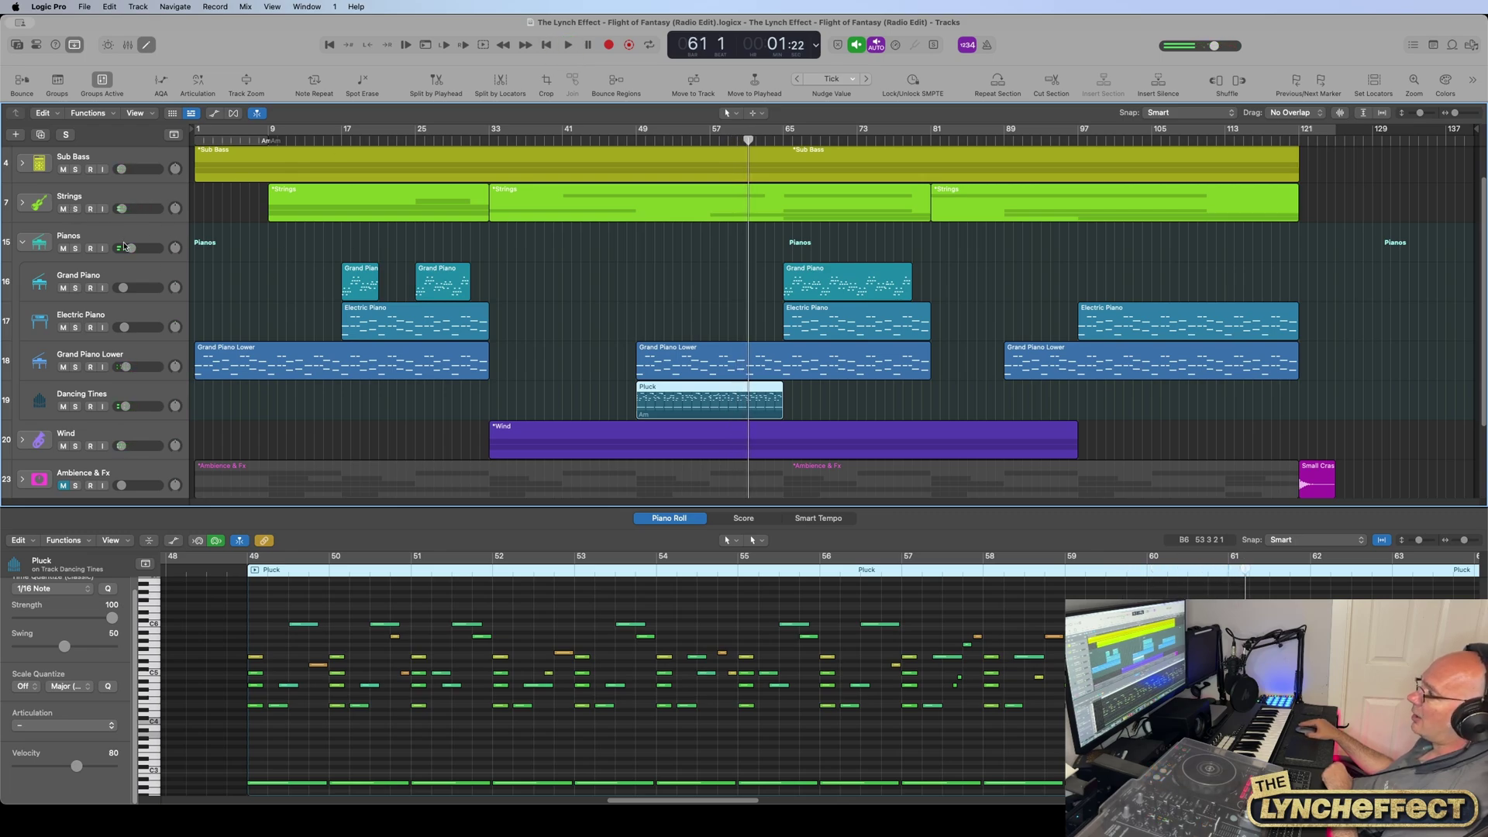
Step: Collapse the Pianos stack and expand the Ambience & Fx stack with all its tracks in view
{"action": "left_click", "coordinate": [22, 242]}
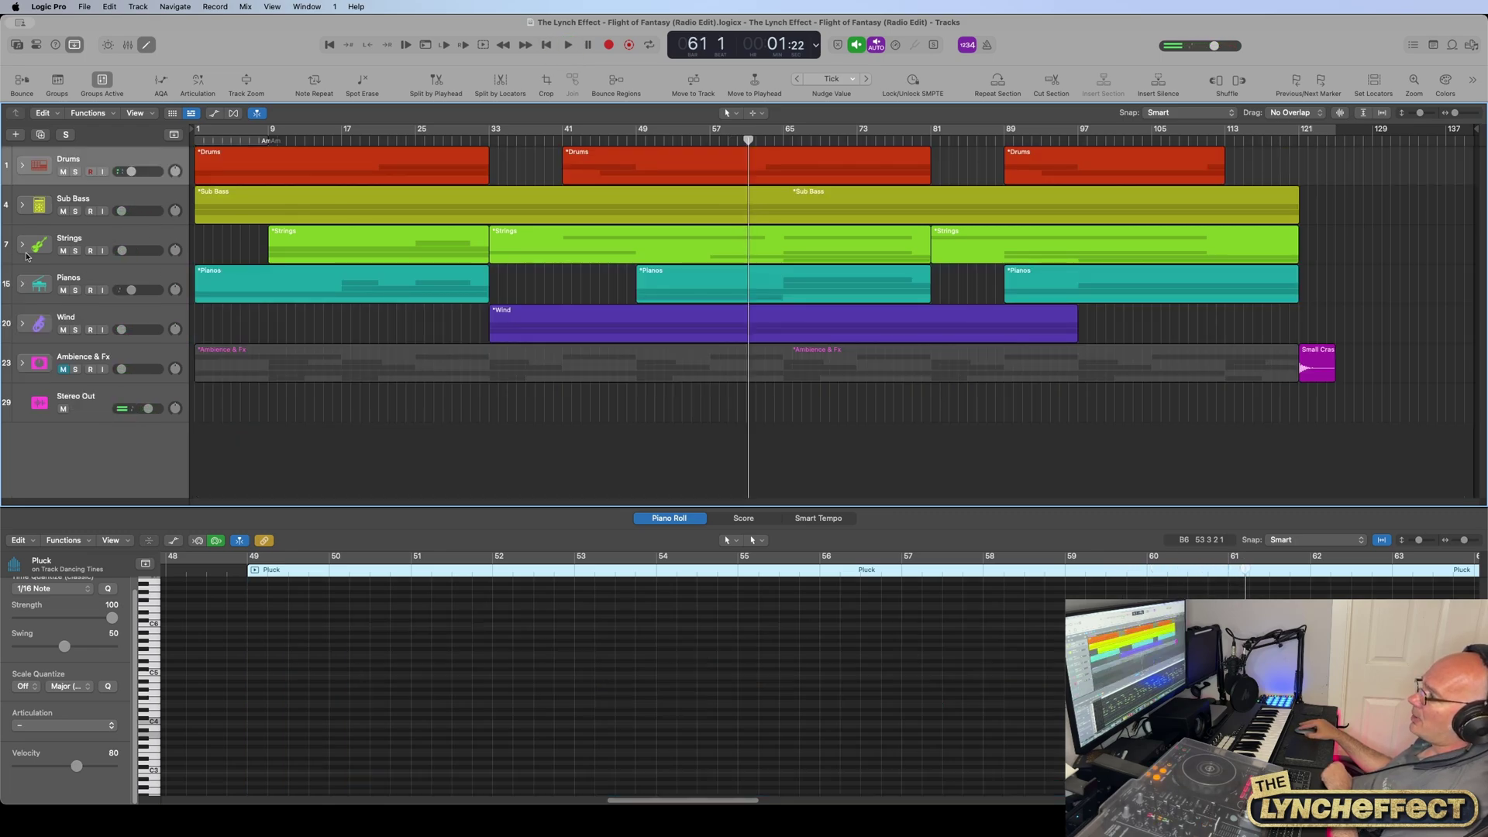
{"action": "left_click", "coordinate": [26, 363]}
{"action": "scroll", "coordinate": [510, 350], "scroll_direction": "down", "scroll_amount": 3}
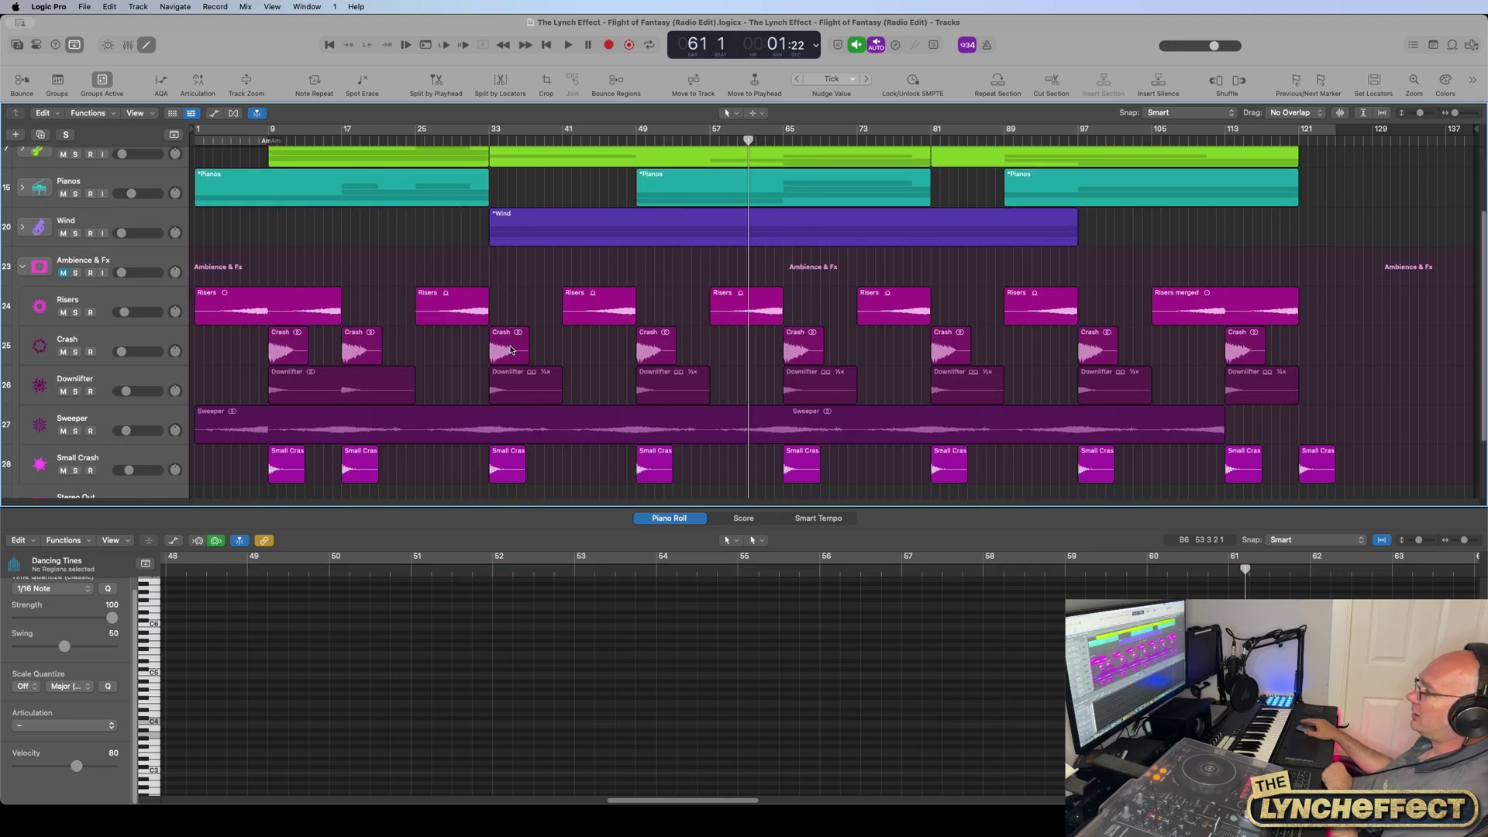
{"action": "scroll", "coordinate": [543, 348], "scroll_direction": "down", "scroll_amount": 2}
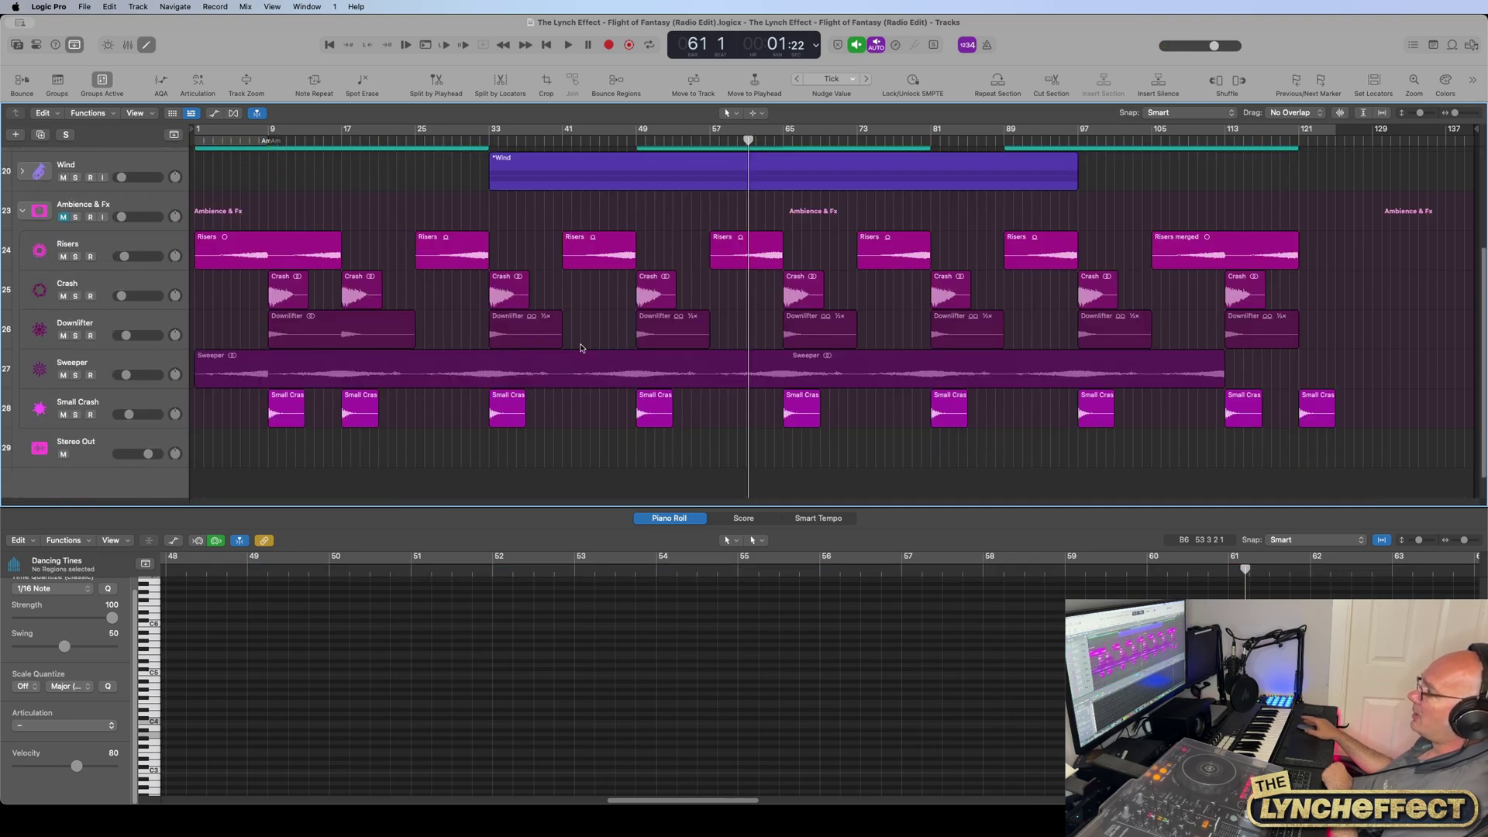
Step: Solo the Ambience & Fx stack and play it on its own from bar 57, stopping after bar 67
{"action": "left_click", "coordinate": [76, 217]}
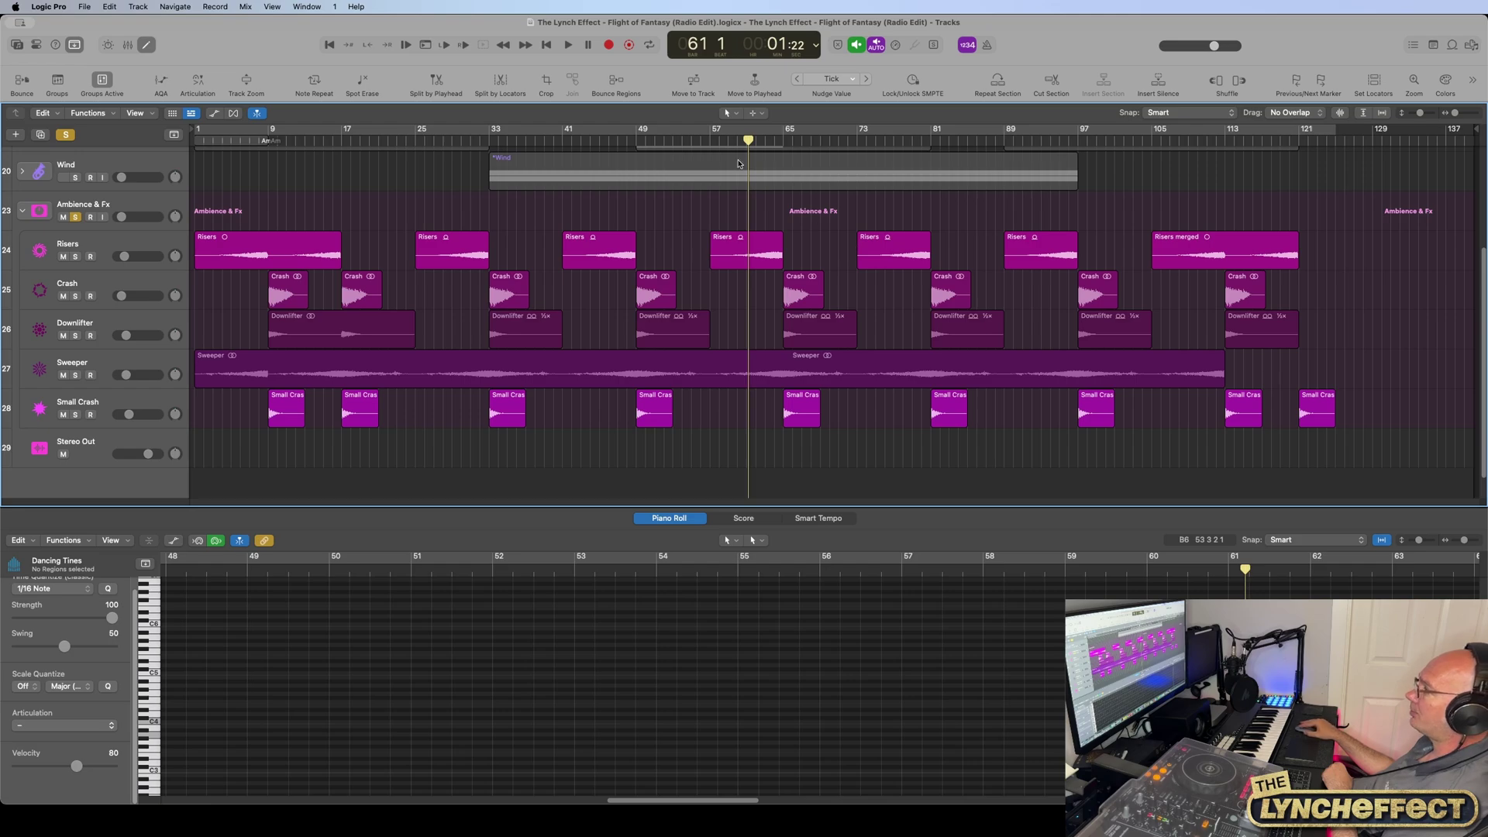
{"action": "left_click_drag", "start_coordinate": [749, 140], "coordinate": [713, 141]}
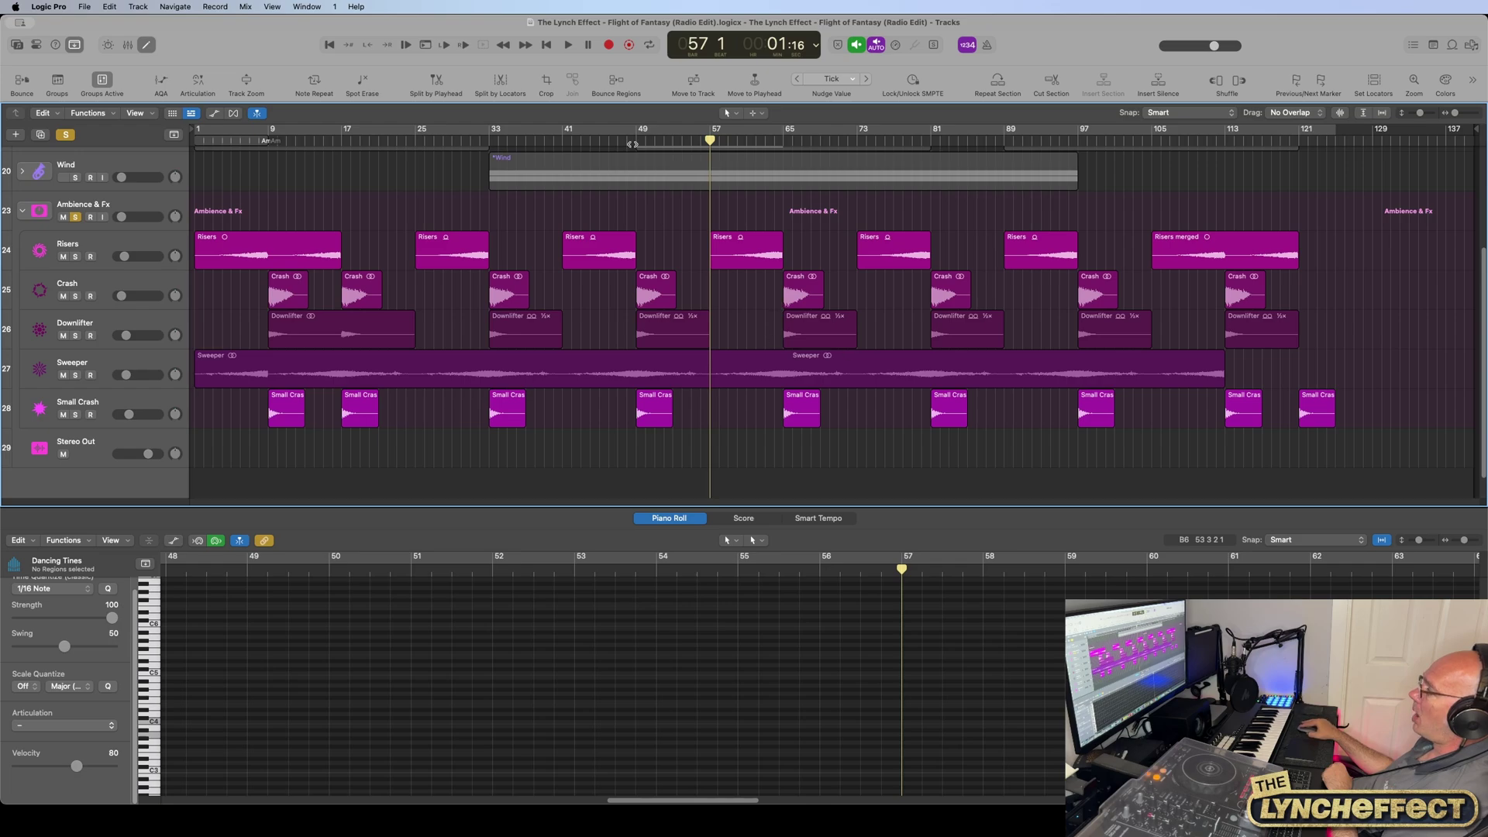
{"action": "left_click", "coordinate": [569, 46]}
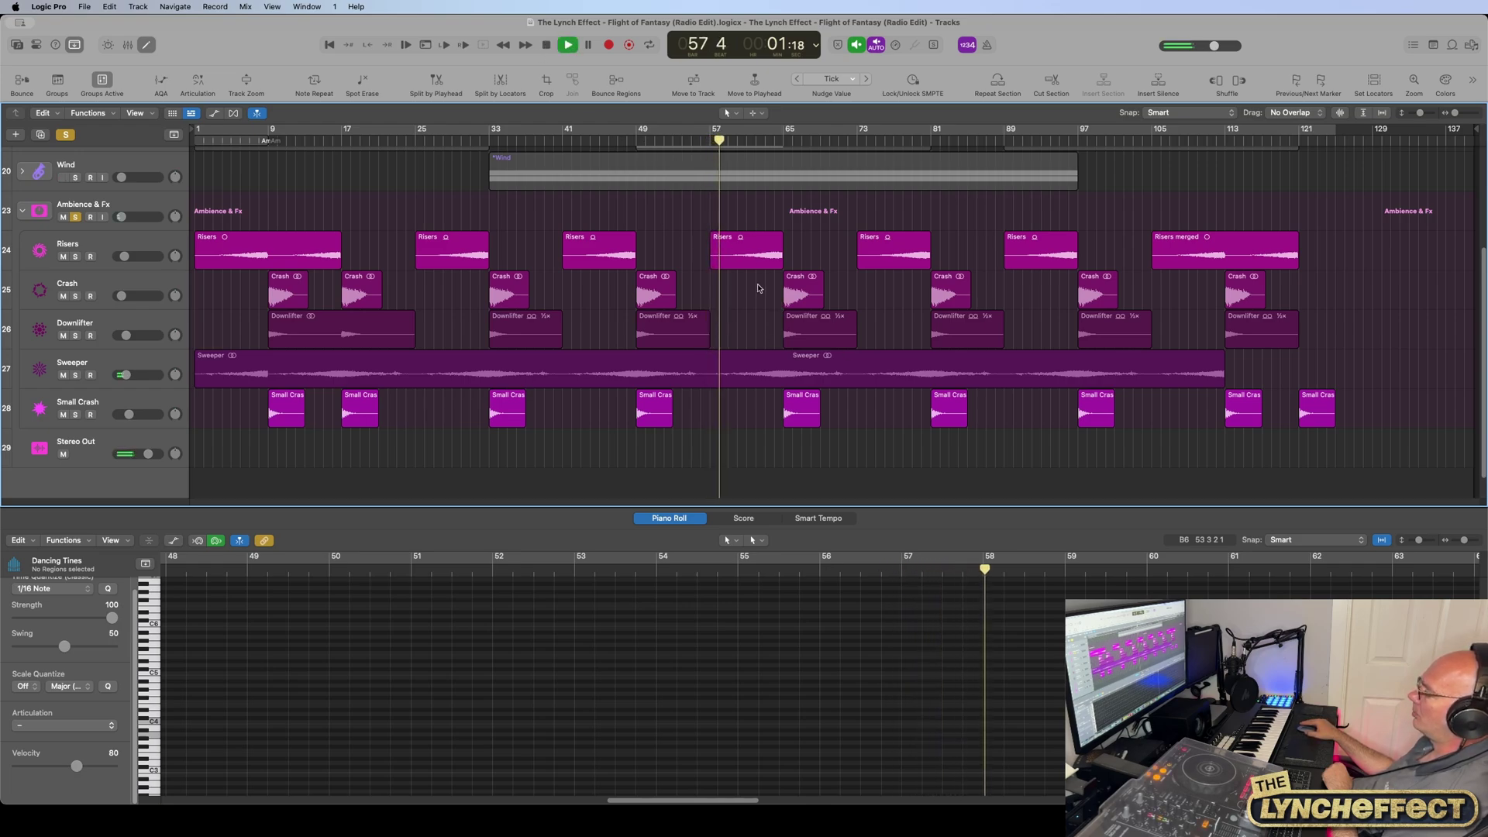
{"action": "left_click", "coordinate": [547, 45]}
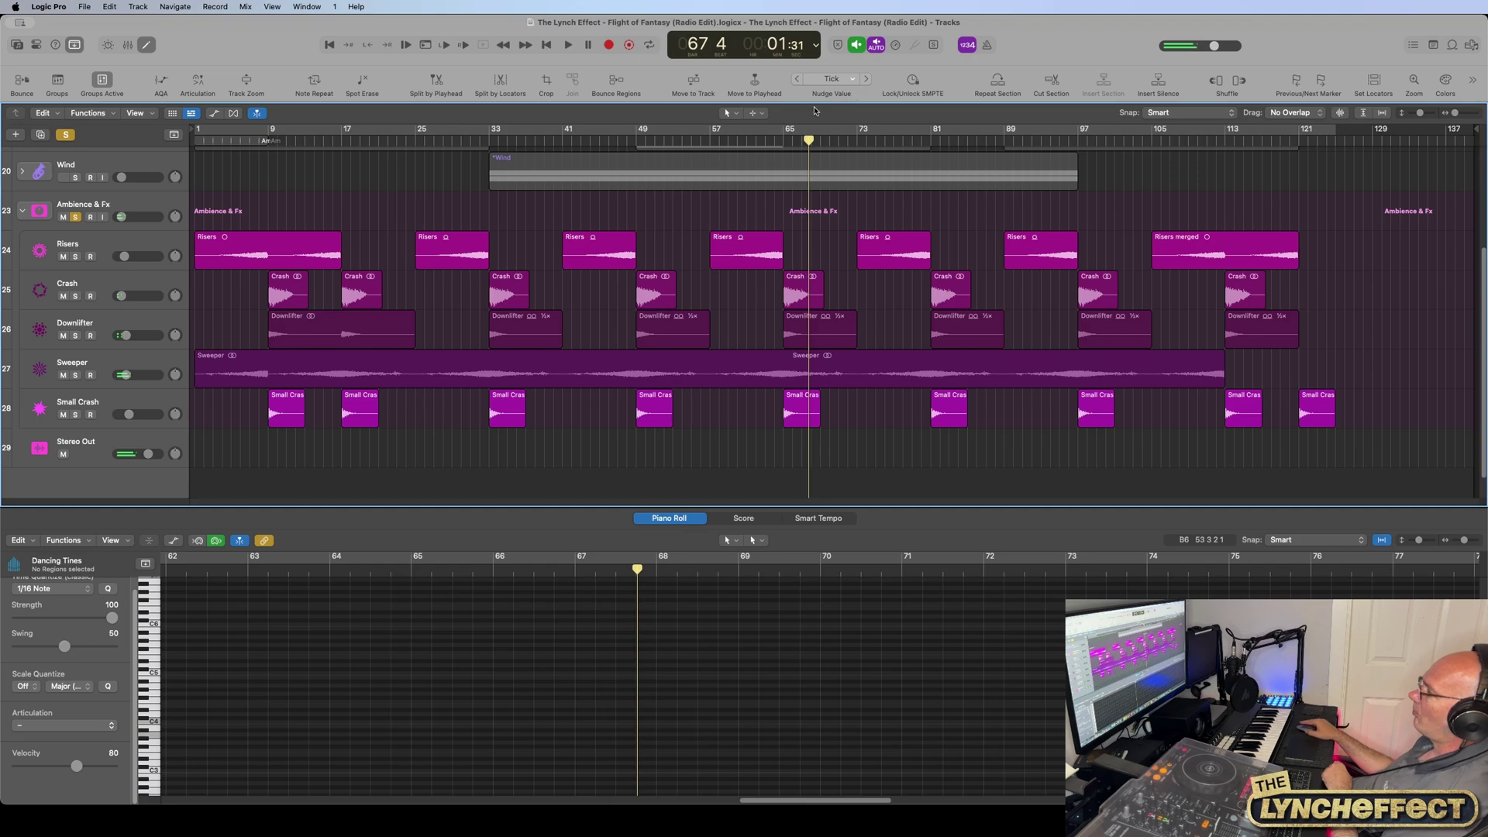
Step: Clear the solo, play the full mix from bar 57 with Ambience & Fx unmuted, and collapse that stack before stopping playback
{"action": "scroll", "coordinate": [768, 379], "scroll_direction": "up", "scroll_amount": 2}
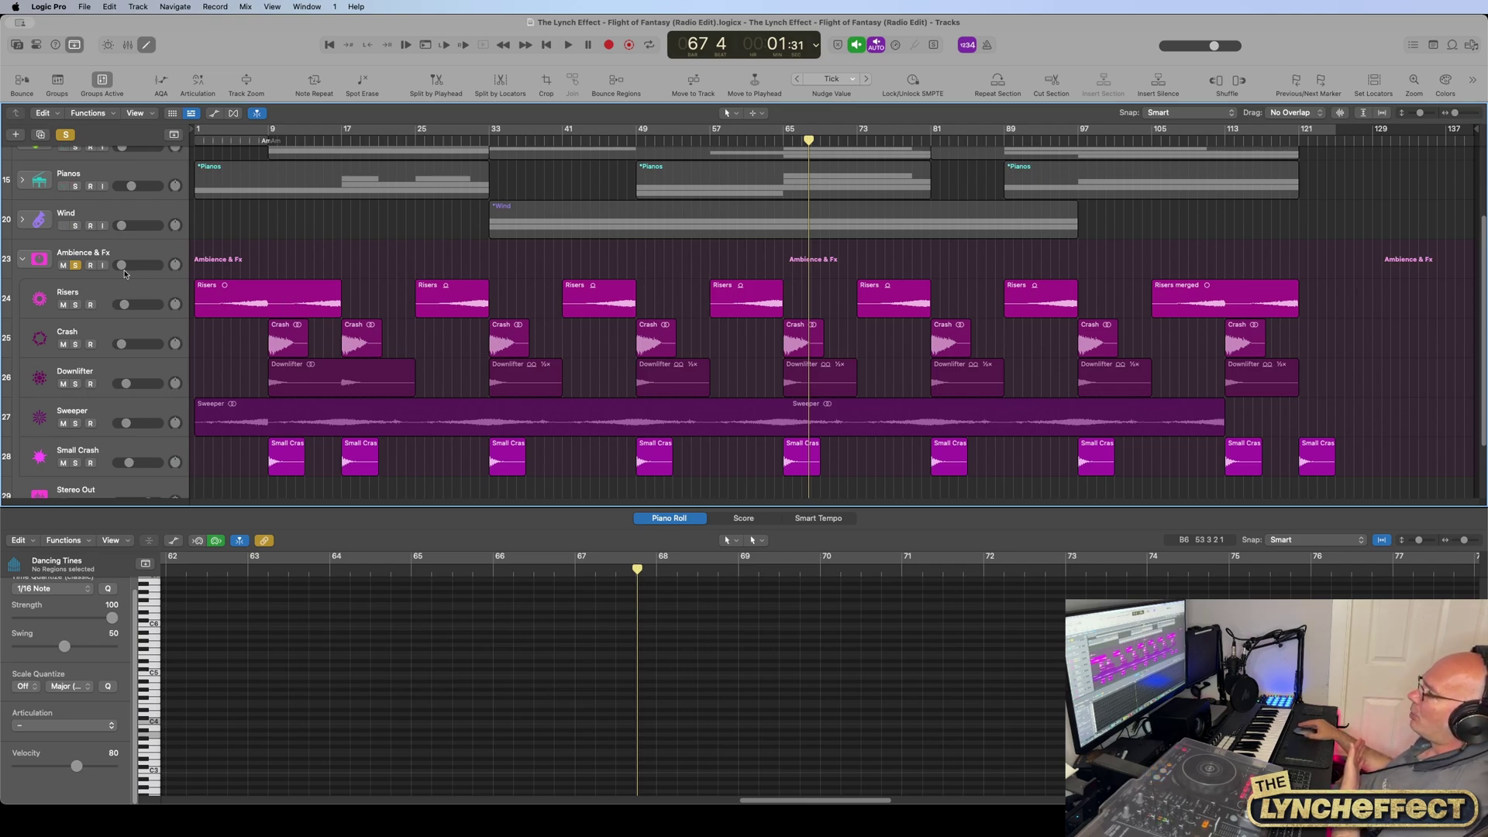
{"action": "left_click", "coordinate": [66, 134]}
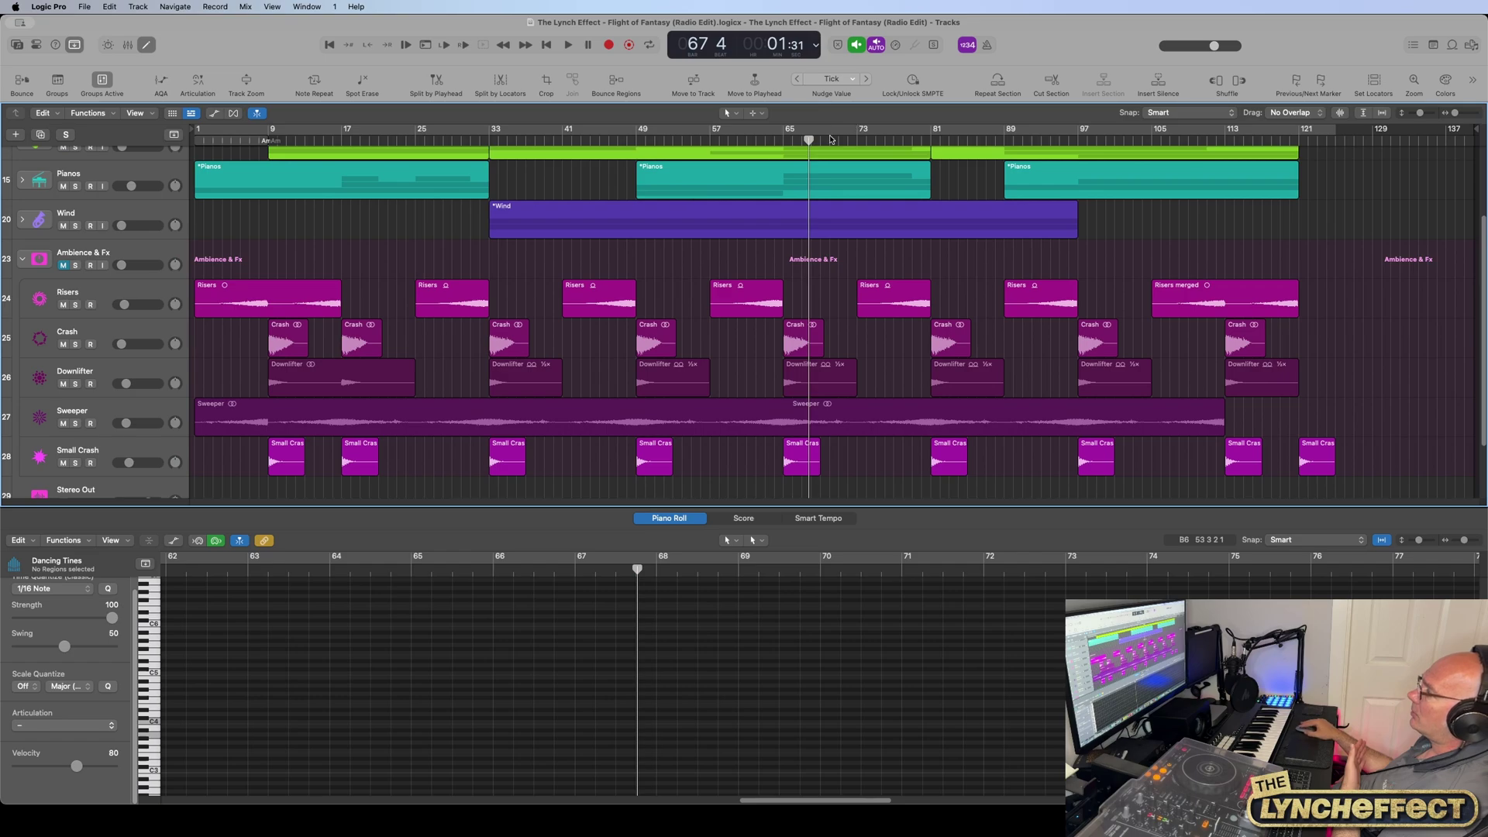
{"action": "left_click_drag", "start_coordinate": [809, 140], "coordinate": [712, 143]}
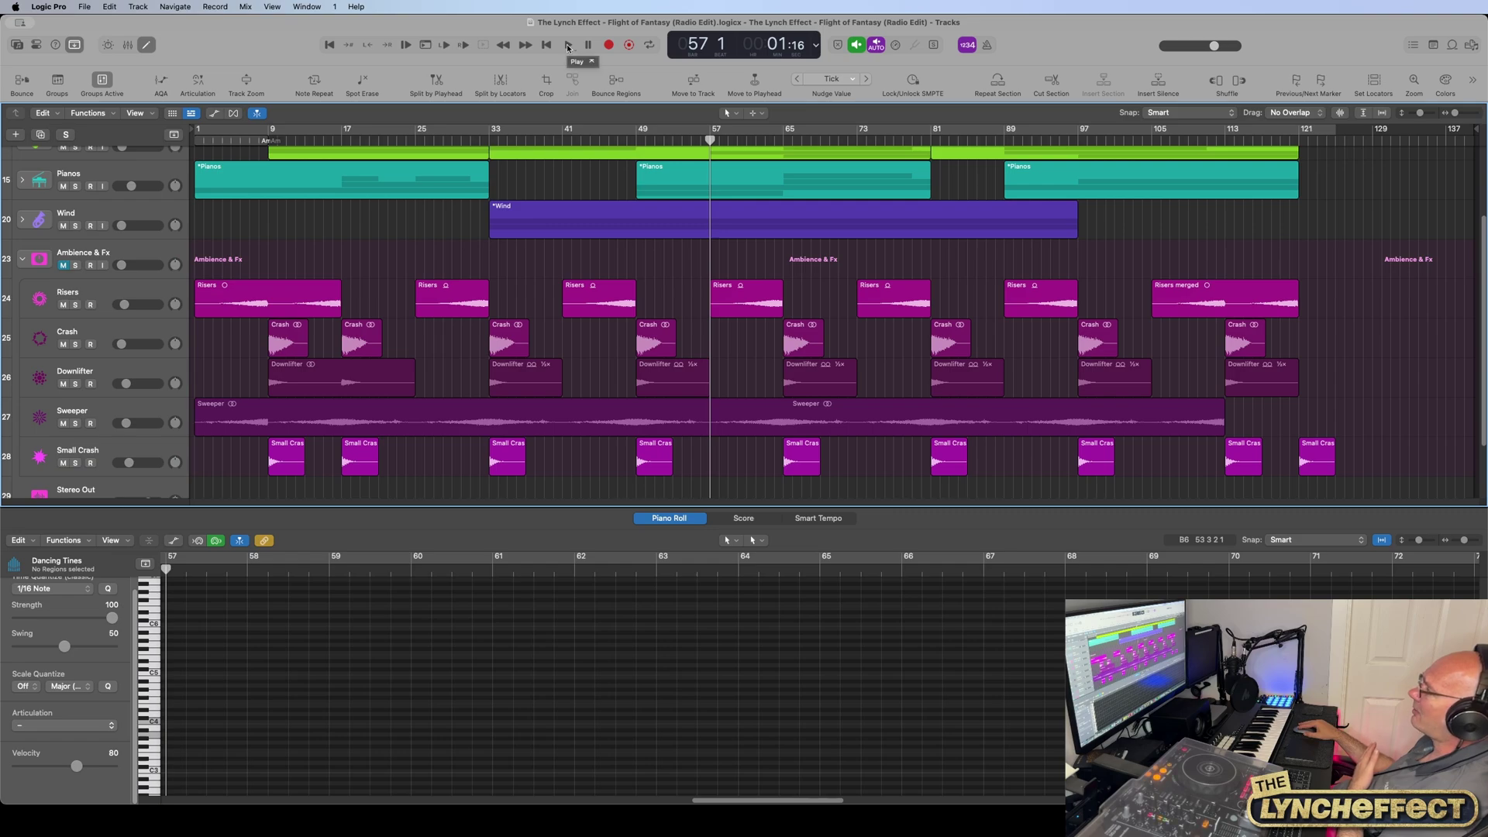
{"action": "left_click", "coordinate": [570, 44]}
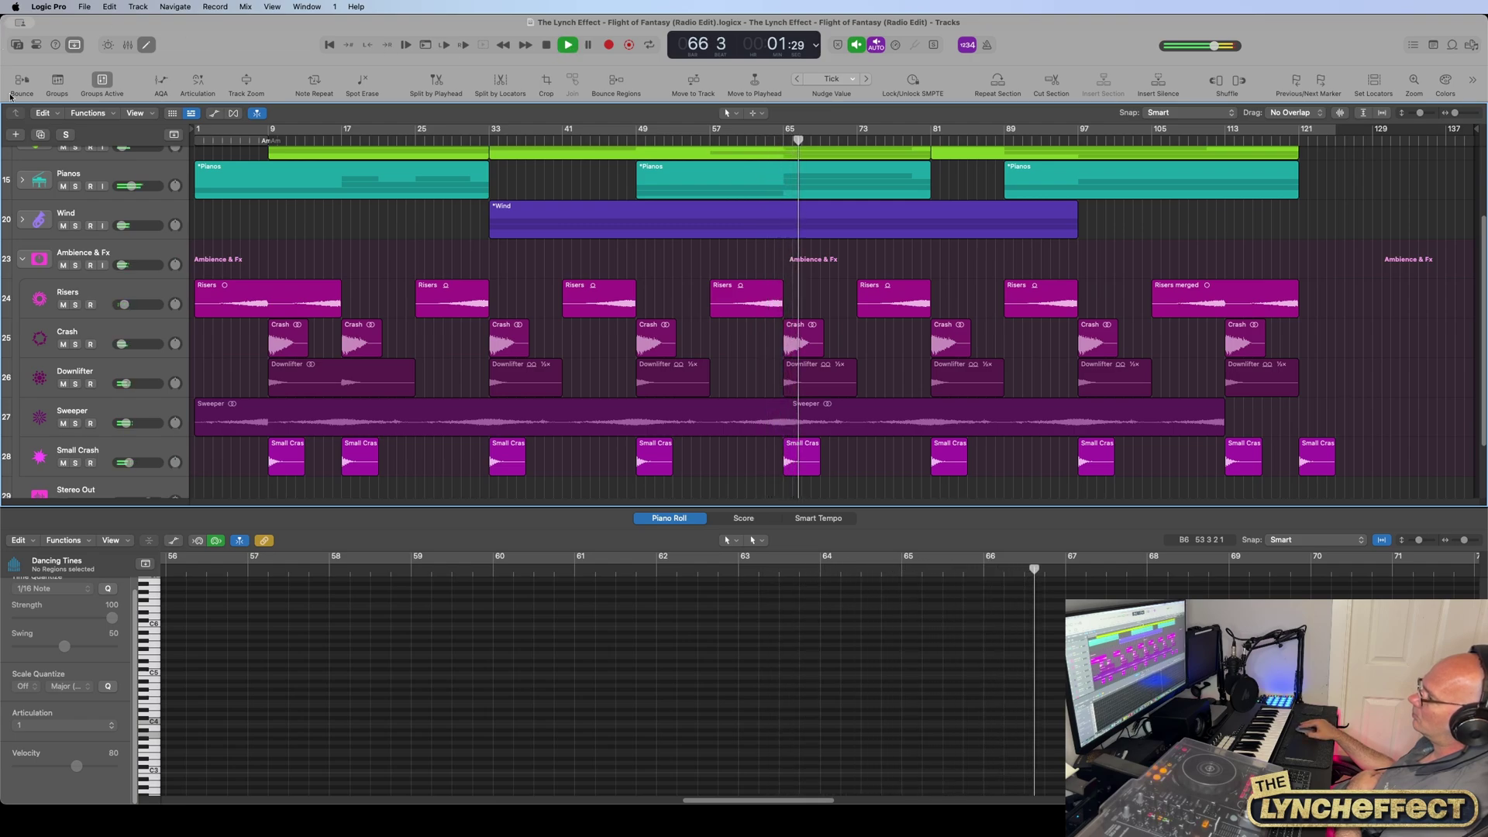
{"action": "left_click", "coordinate": [23, 259]}
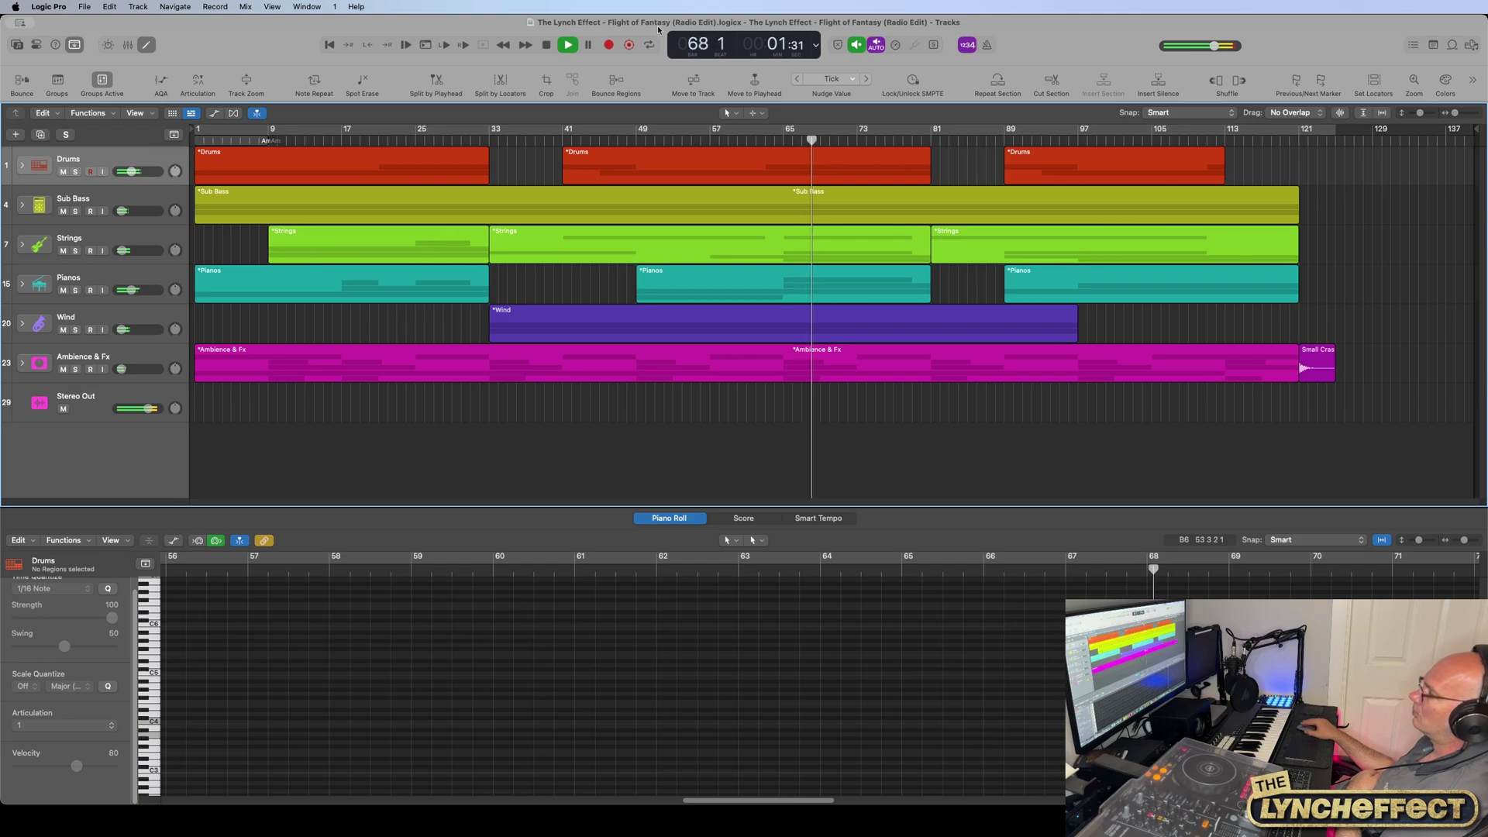
{"action": "key", "text": "space"}
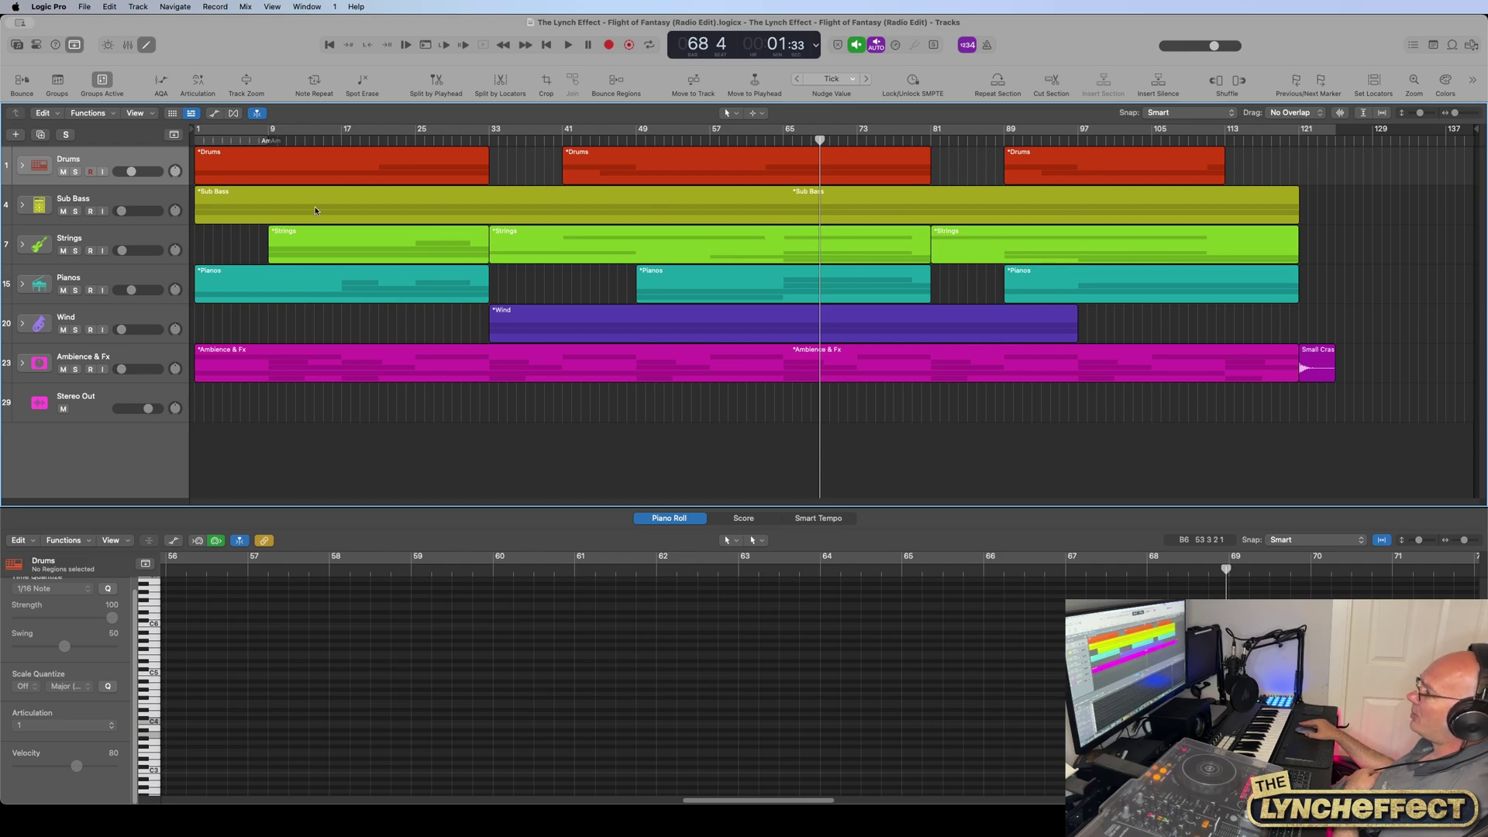
Step: Expand the Drums stack to show its Amen Break and Percussion tracks
{"action": "left_click", "coordinate": [23, 165]}
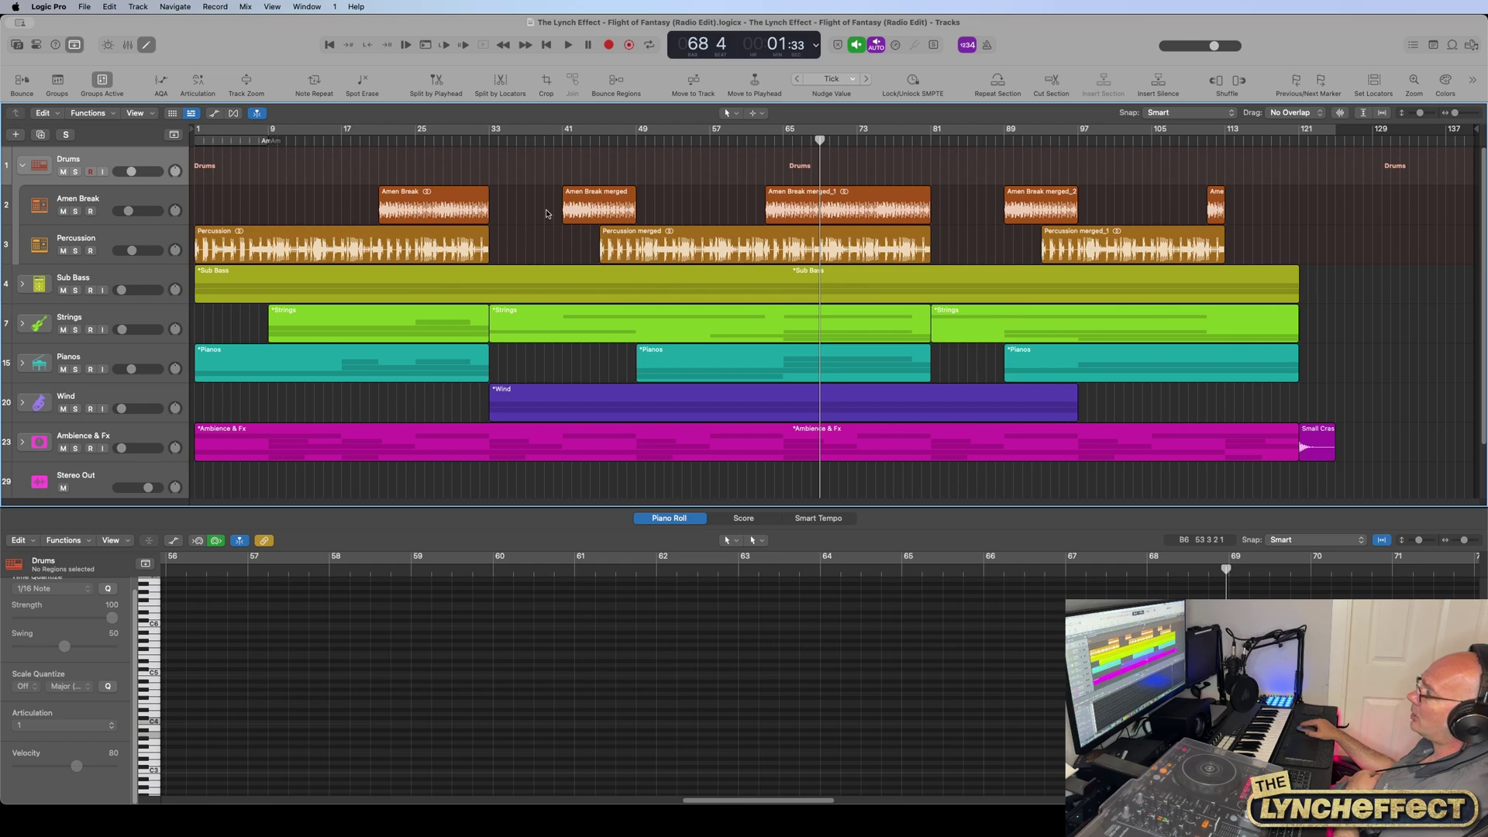